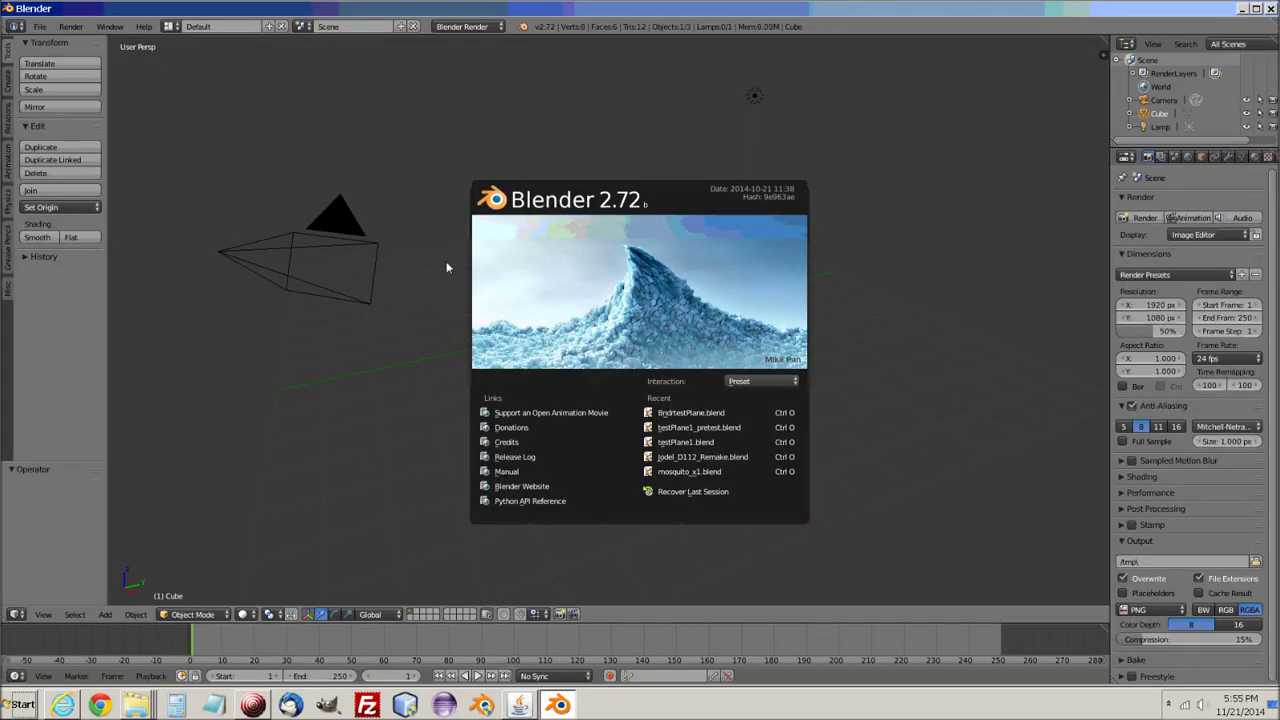
Dismiss the splash screen and delete the default camera from the scene.
{"action": "left_click", "coordinate": [449, 168]}
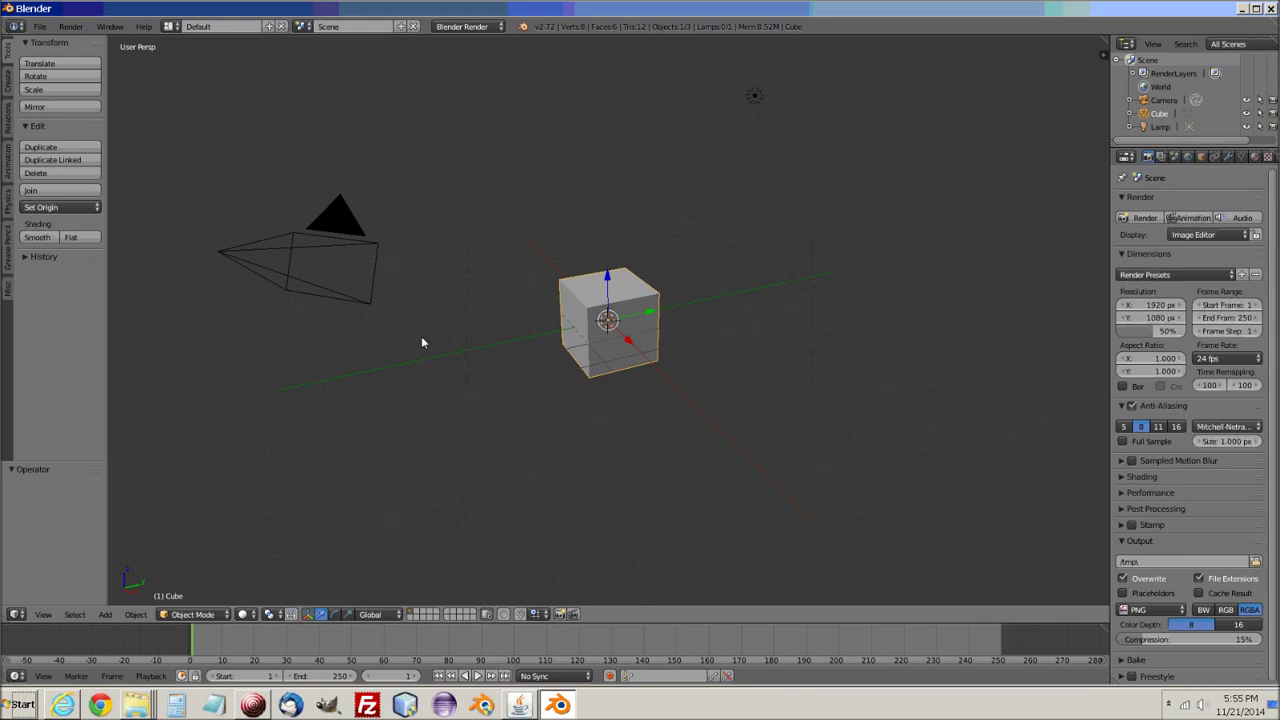
{"action": "right_click", "coordinate": [338, 222]}
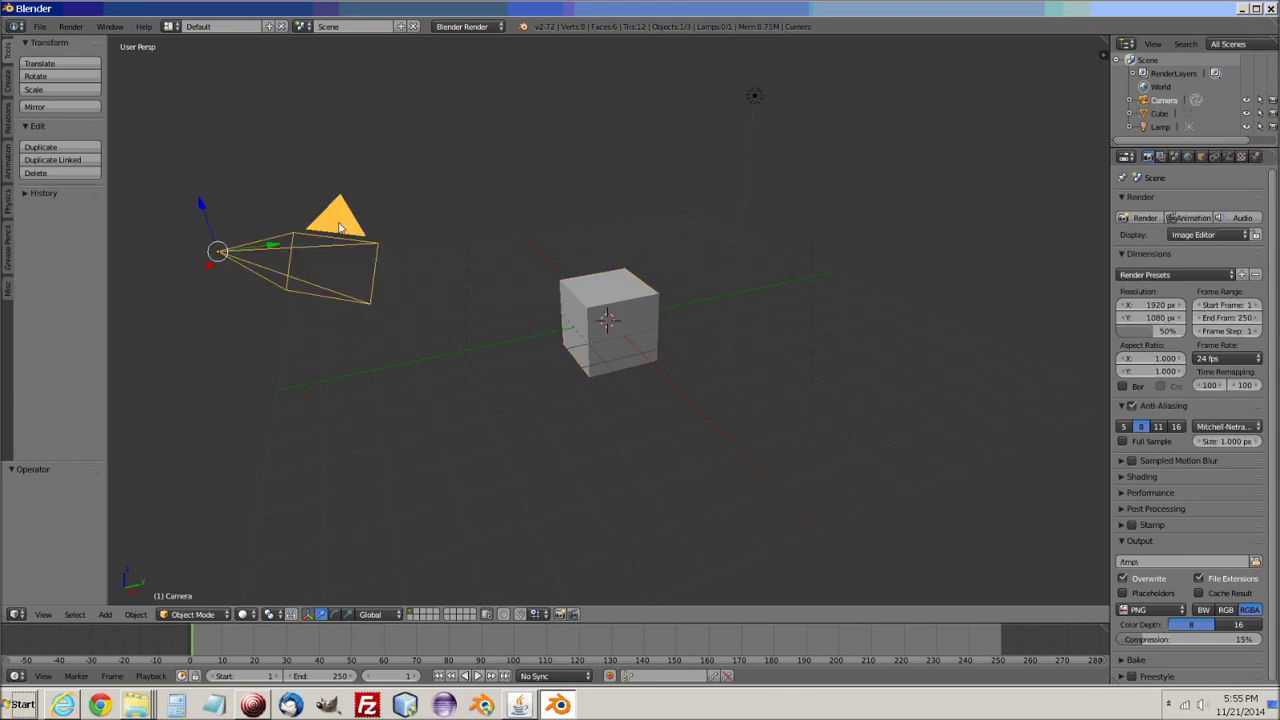
{"action": "key", "text": "x"}
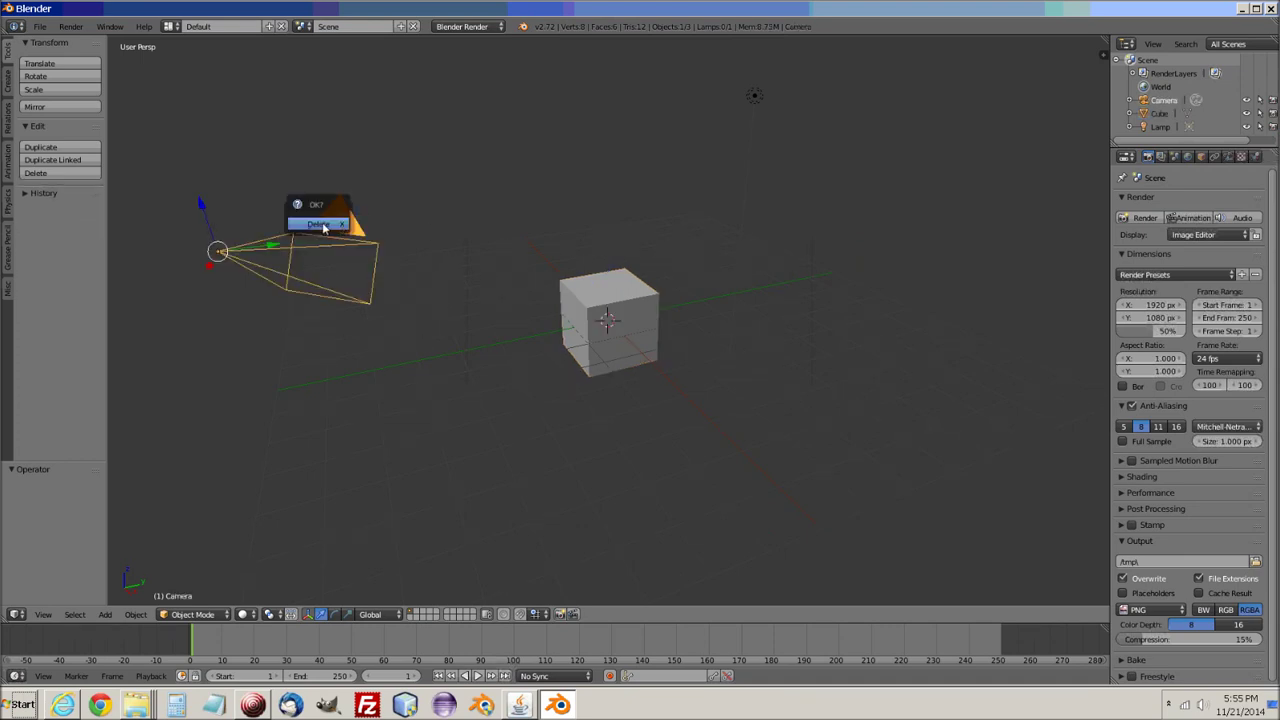
{"action": "left_click", "coordinate": [326, 226]}
Show the 3D view's properties region, start the Screencast Keys display and widen the region.
{"action": "key", "text": "n"}
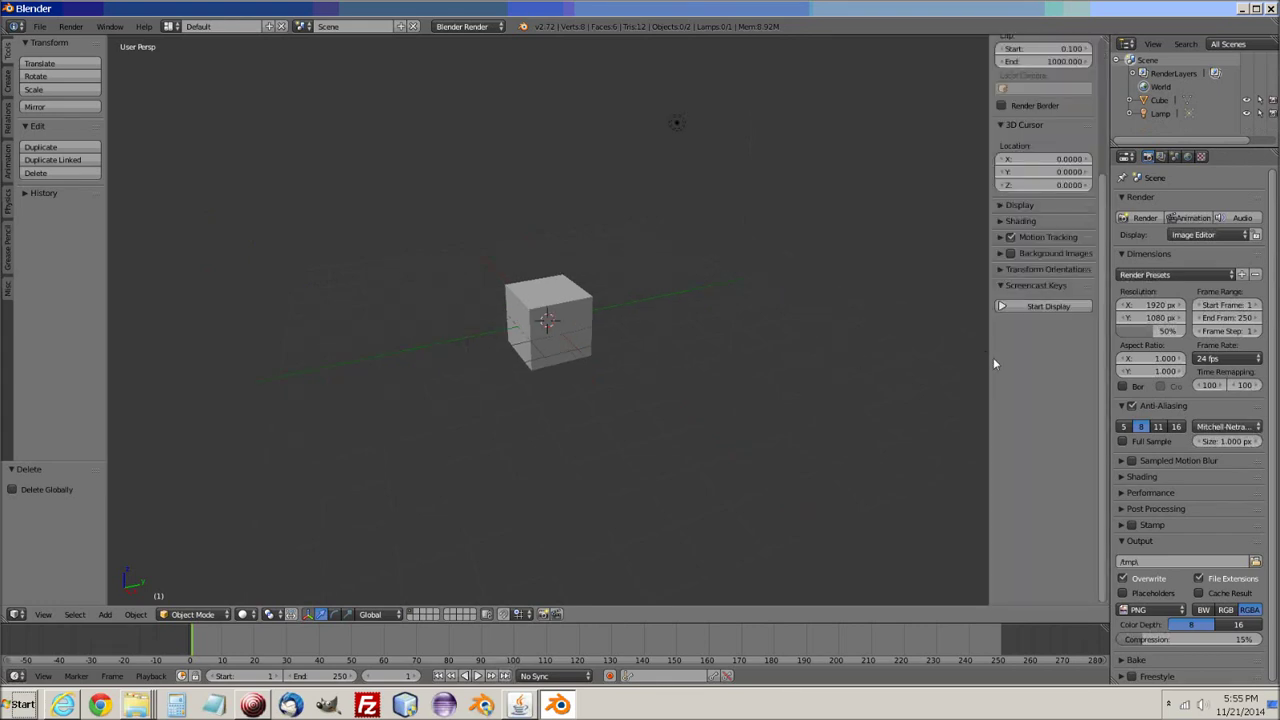
{"action": "left_click", "coordinate": [1040, 306]}
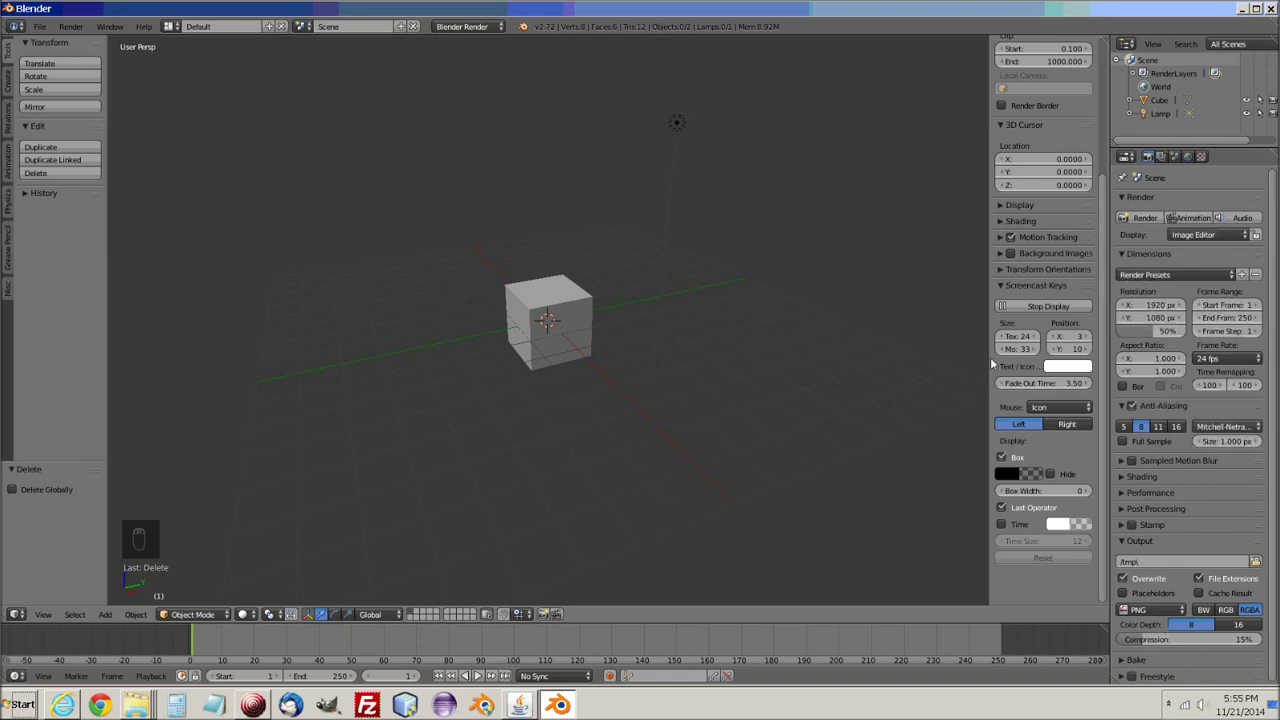
{"action": "left_click_drag", "start_coordinate": [990, 363], "coordinate": [938, 364]}
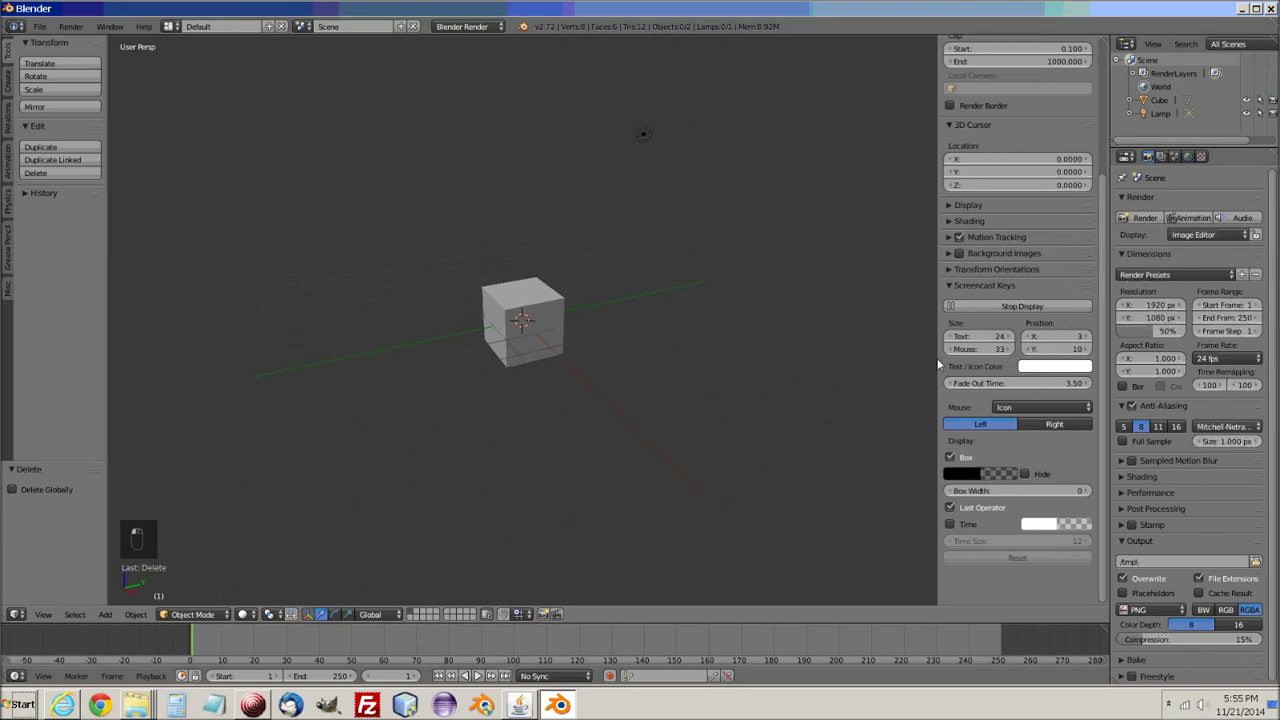
Delete the default lamp and the default cube to empty the scene.
{"action": "right_click", "coordinate": [645, 137]}
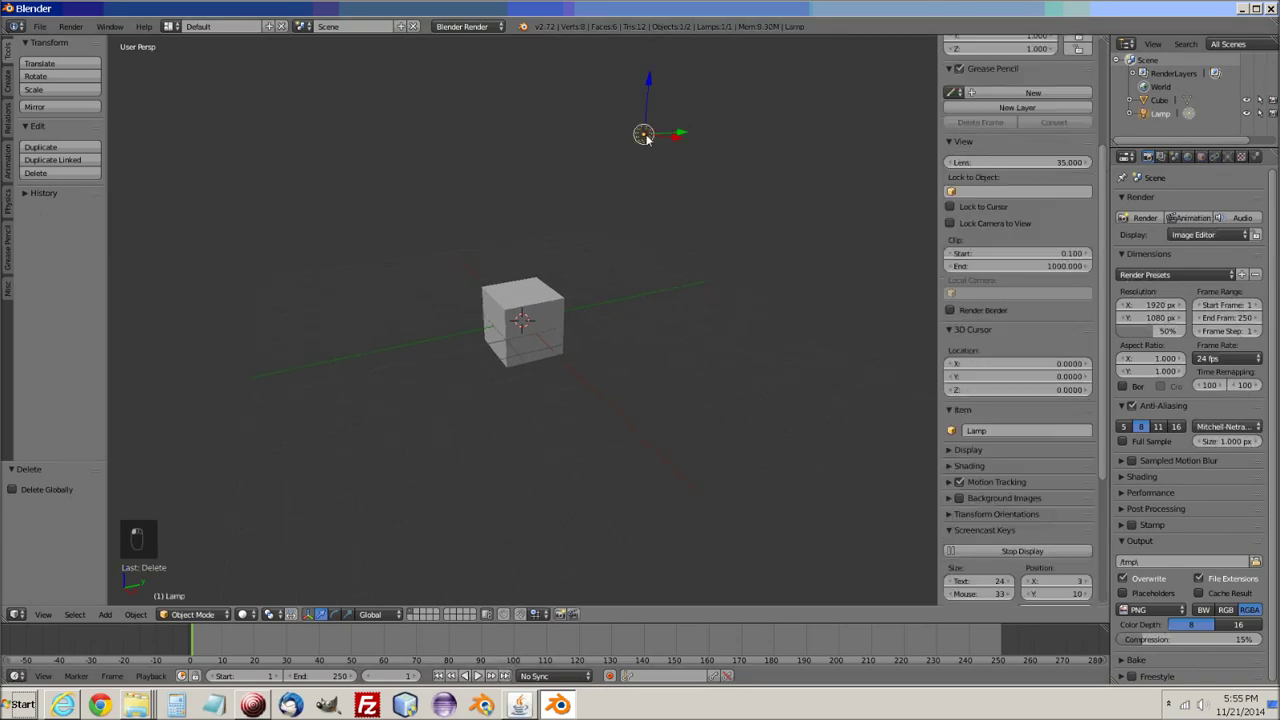
{"action": "key", "text": "x"}
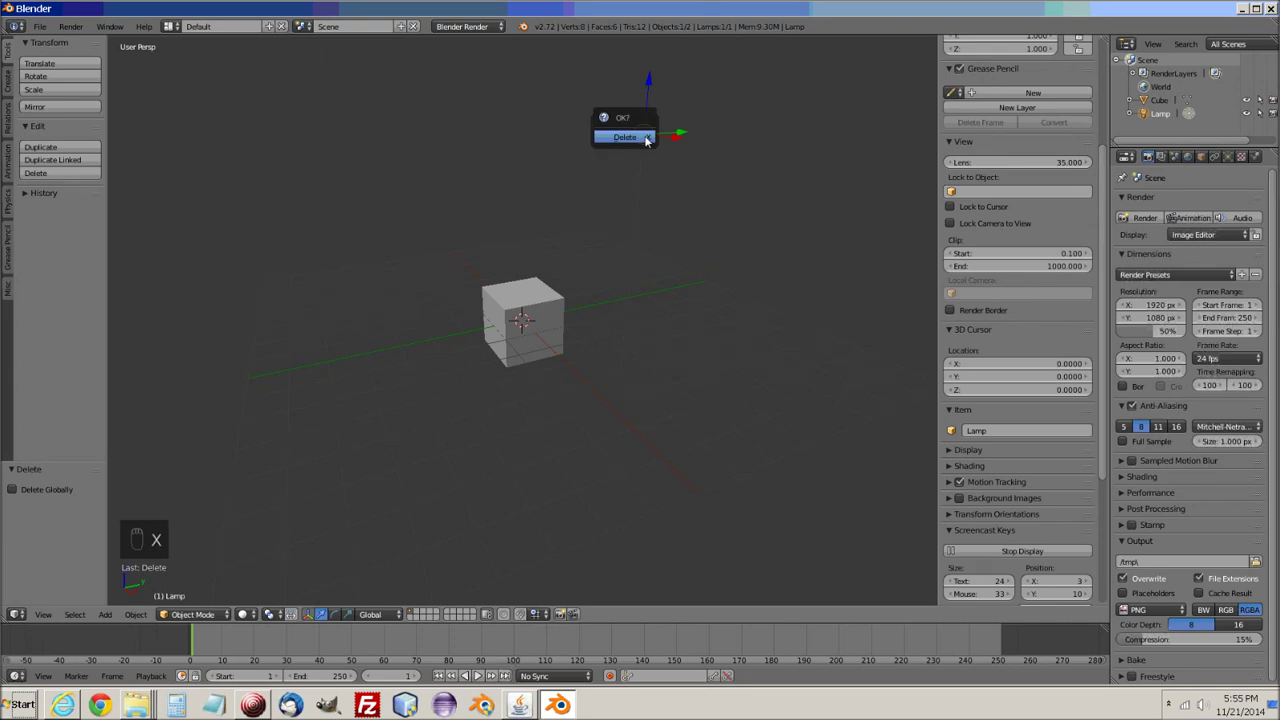
{"action": "left_click", "coordinate": [626, 137]}
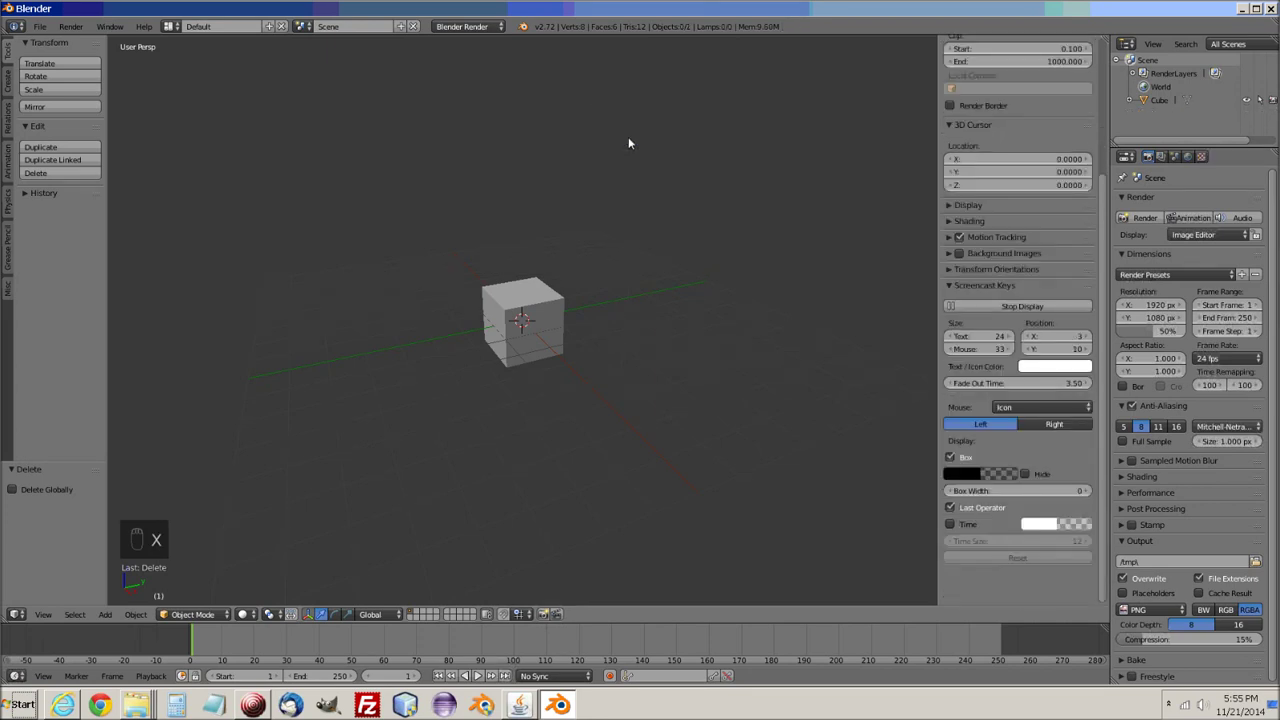
{"action": "right_click", "coordinate": [557, 310]}
{"action": "key", "text": "x"}
{"action": "left_click", "coordinate": [532, 306]}
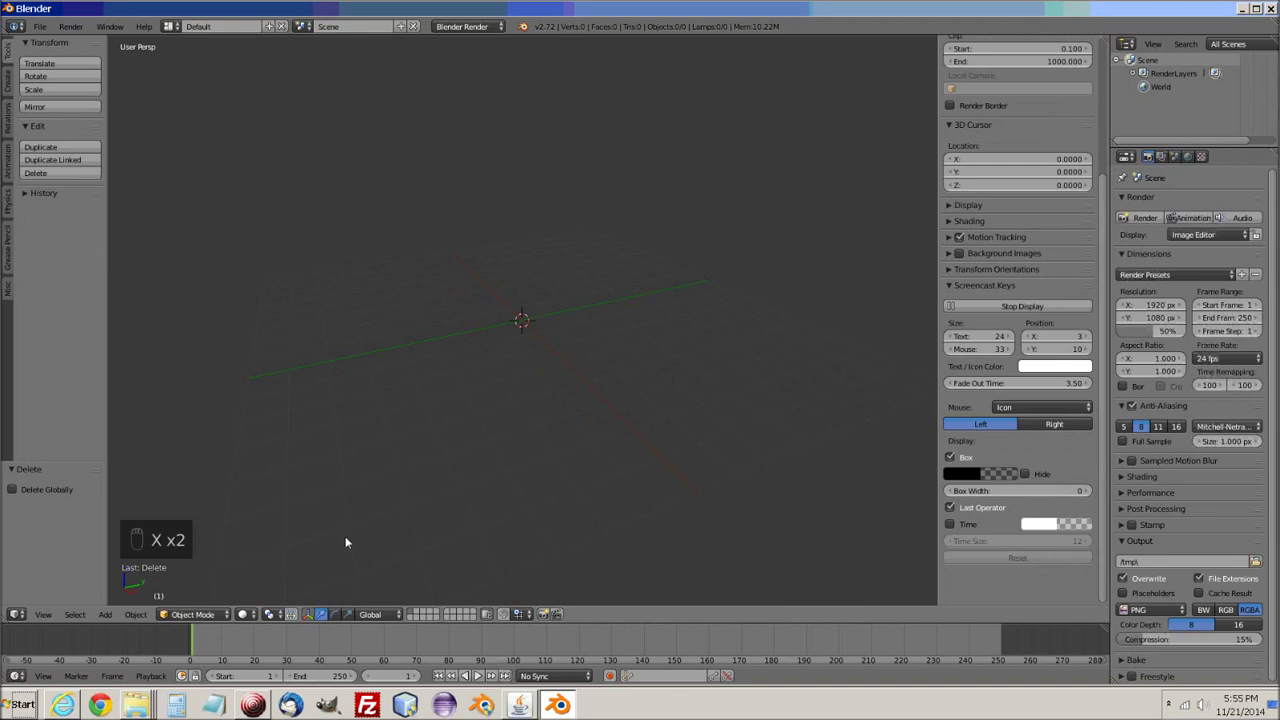
Turn off the 3D manipulator, widen the tool shelf and show the FSX File Properties tools in it.
{"action": "left_click", "coordinate": [307, 616]}
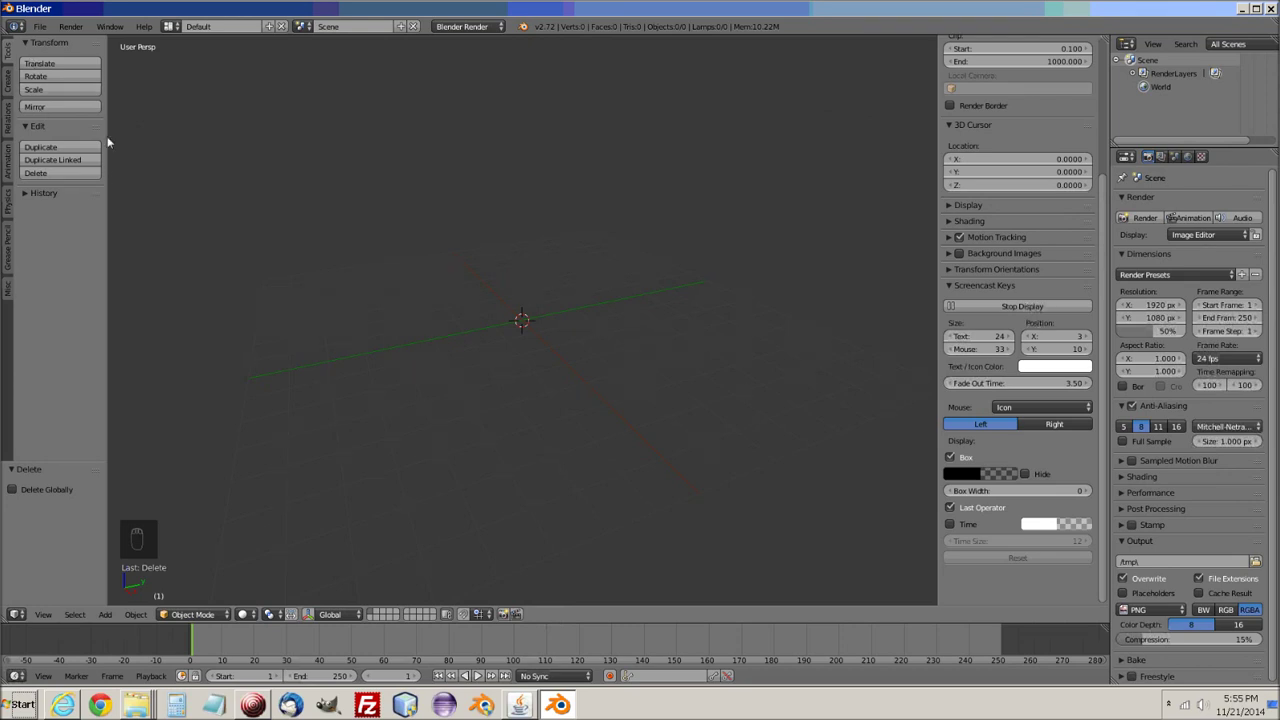
{"action": "left_click_drag", "start_coordinate": [130, 137], "coordinate": [144, 130]}
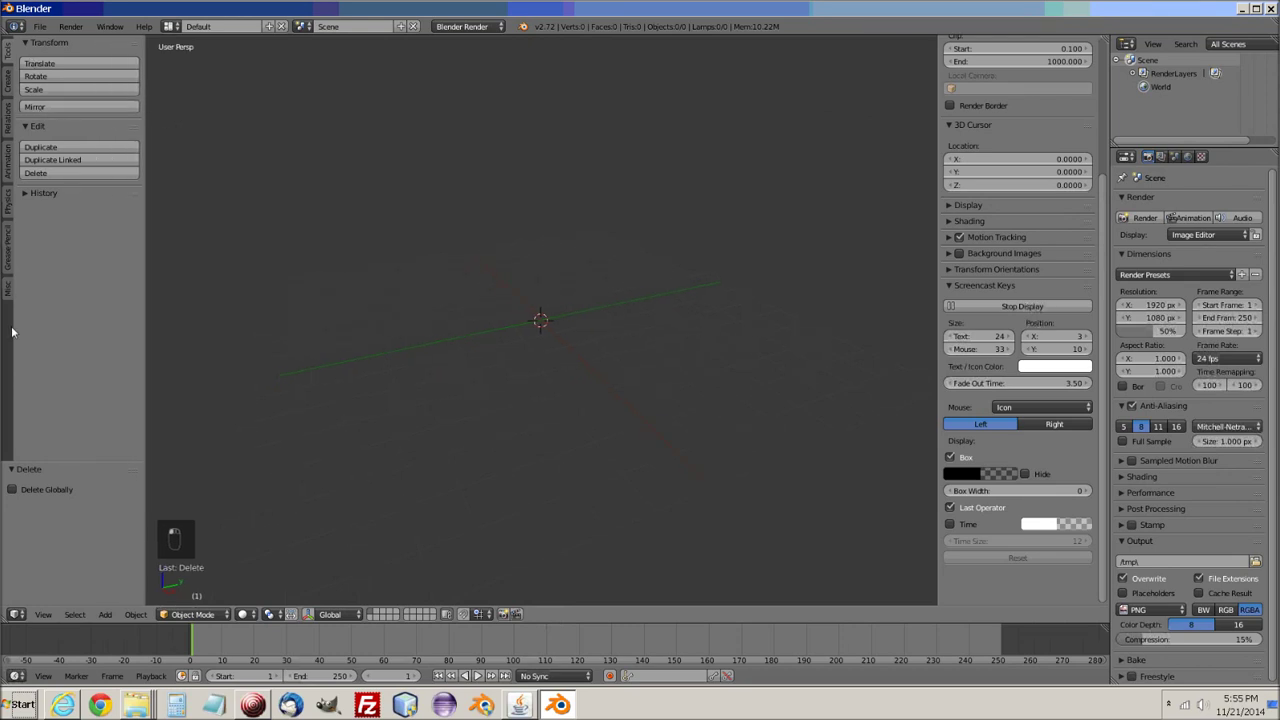
{"action": "left_click", "coordinate": [8, 292]}
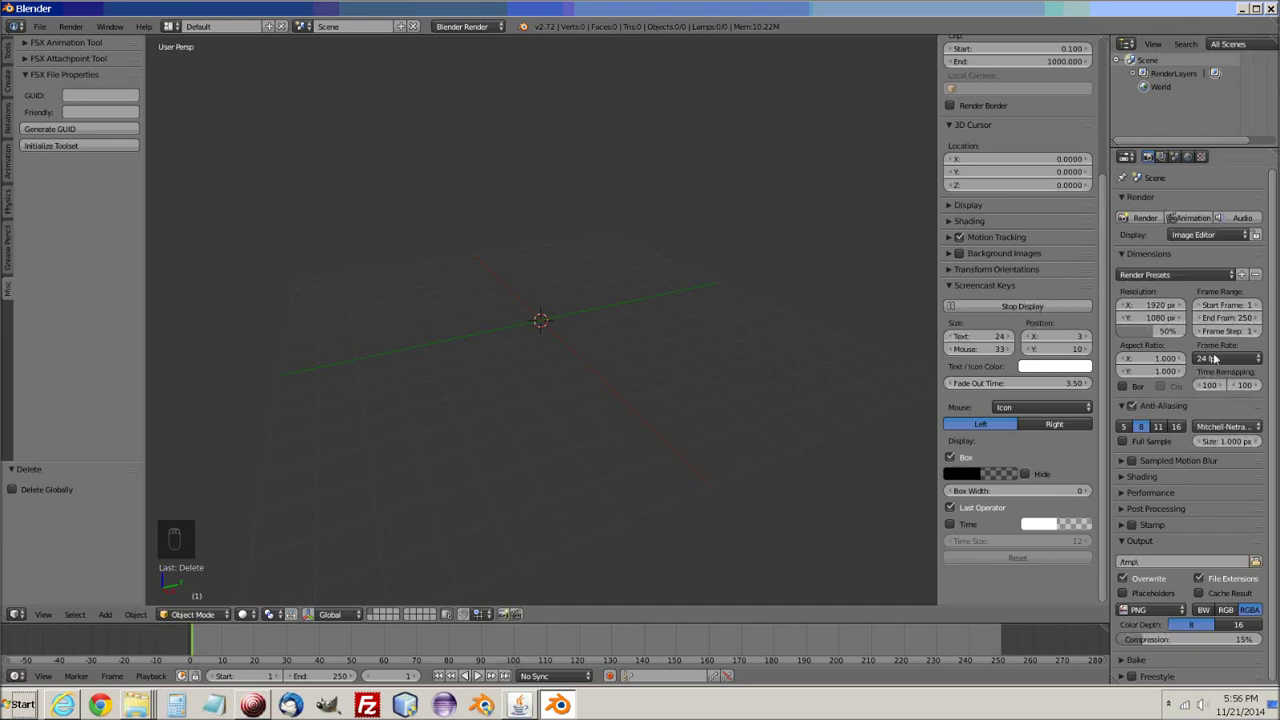
Set the scene's unit system to Imperial.
{"action": "left_click", "coordinate": [1175, 157]}
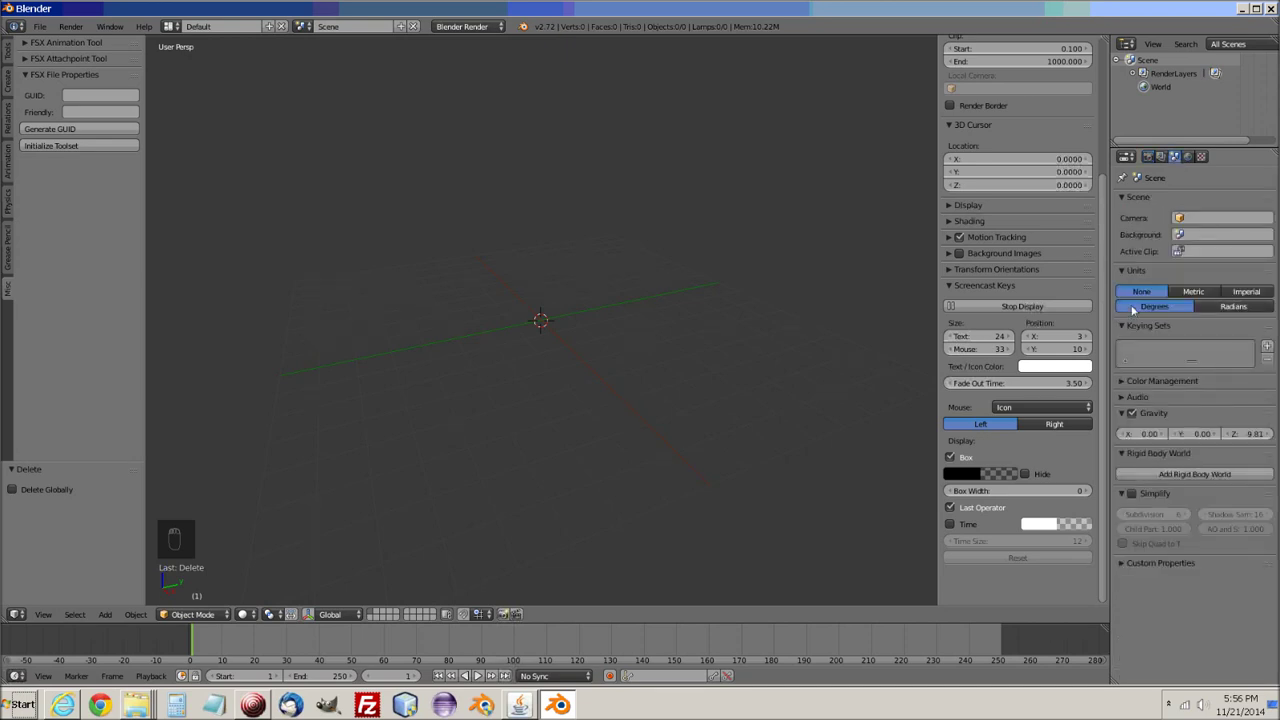
{"action": "left_click", "coordinate": [1246, 292]}
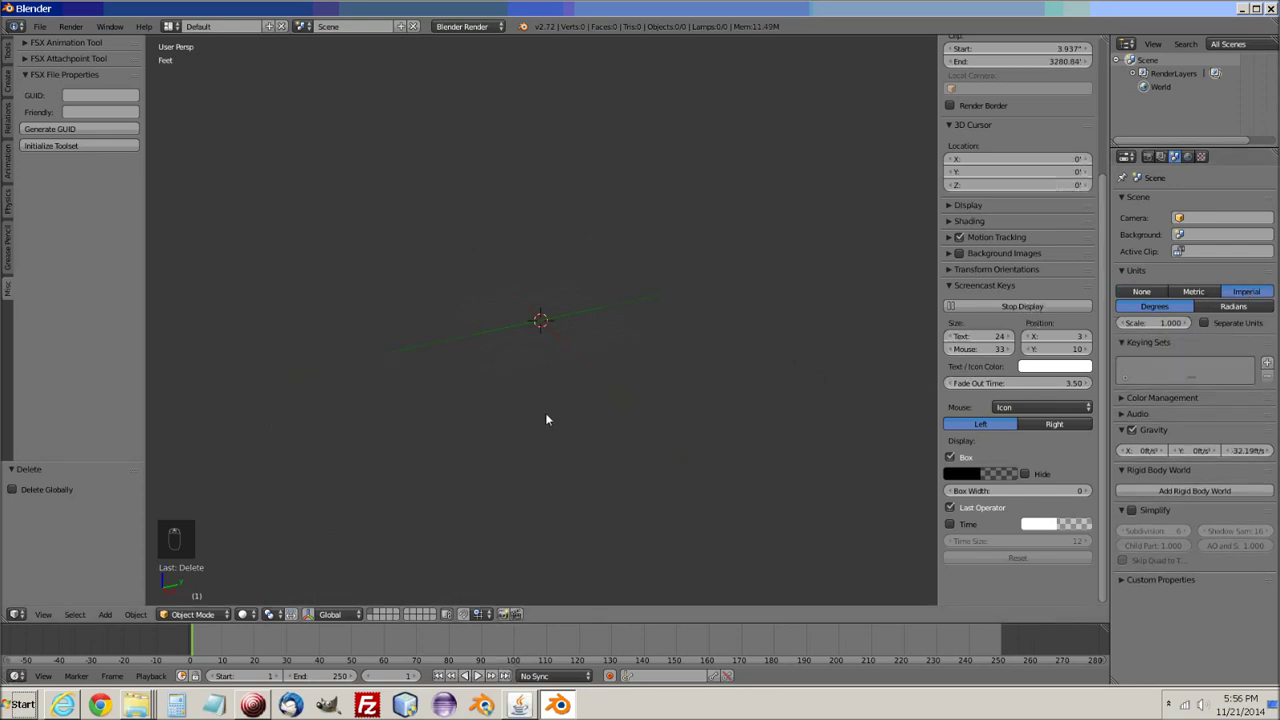
{"action": "scroll", "coordinate": [546, 416], "scroll_direction": "up", "scroll_amount": 4}
{"action": "middle_click_drag", "start_coordinate": [546, 416], "coordinate": [524, 414]}
{"action": "left_click_drag", "start_coordinate": [1104, 399], "coordinate": [1113, 72]}
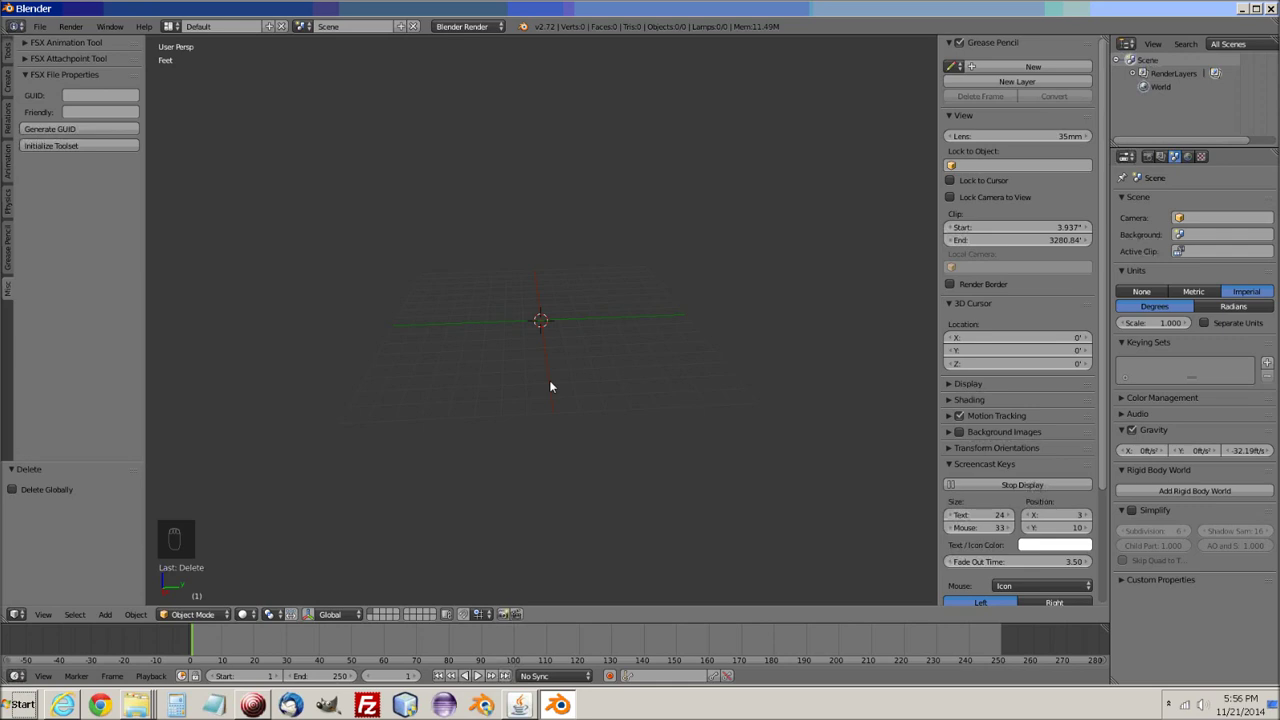
Add a cube-shaped empty at the scene origin.
{"action": "key", "text": "shift+a"}
{"action": "mouse_move", "coordinate": [550, 384]}
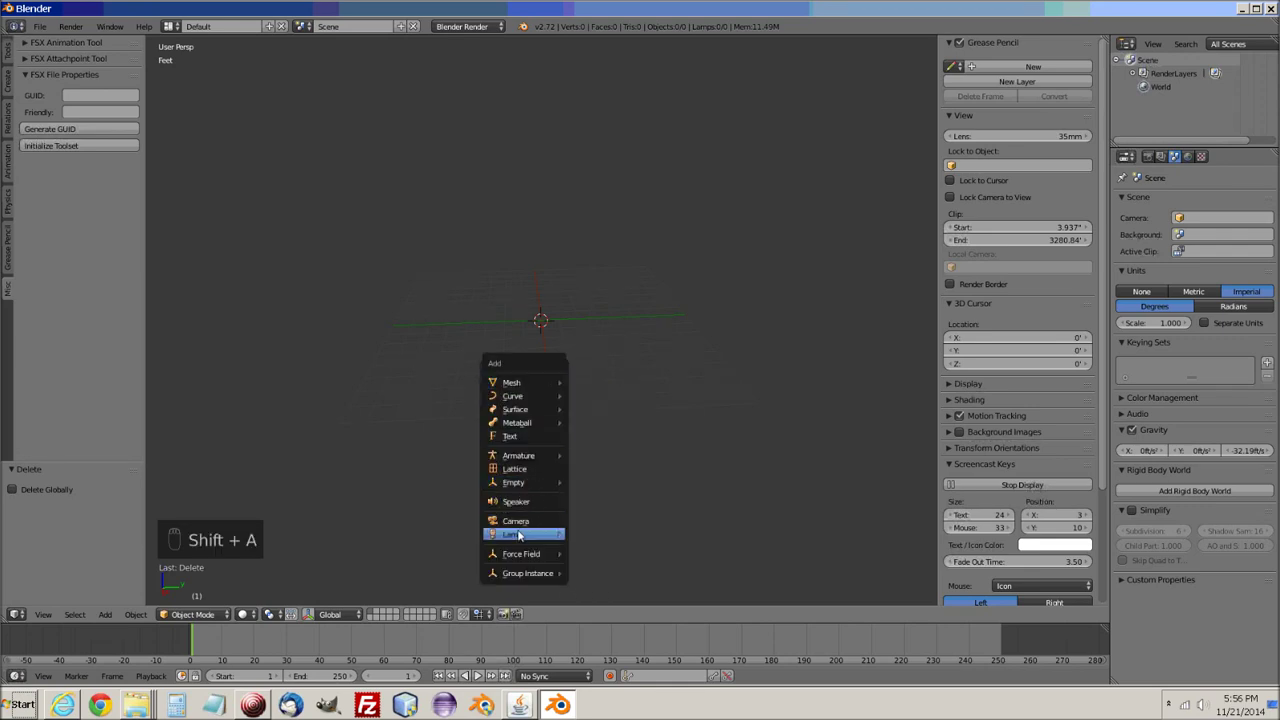
{"action": "mouse_move", "coordinate": [553, 484]}
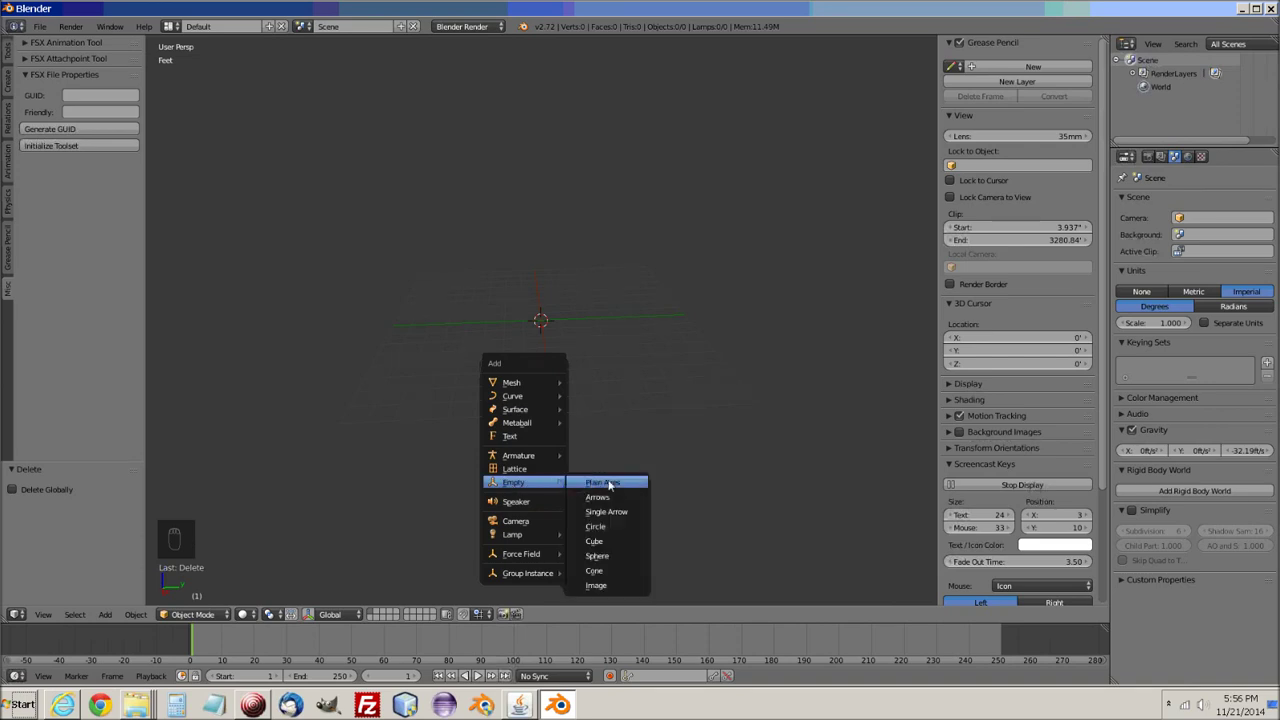
{"action": "left_click", "coordinate": [600, 542]}
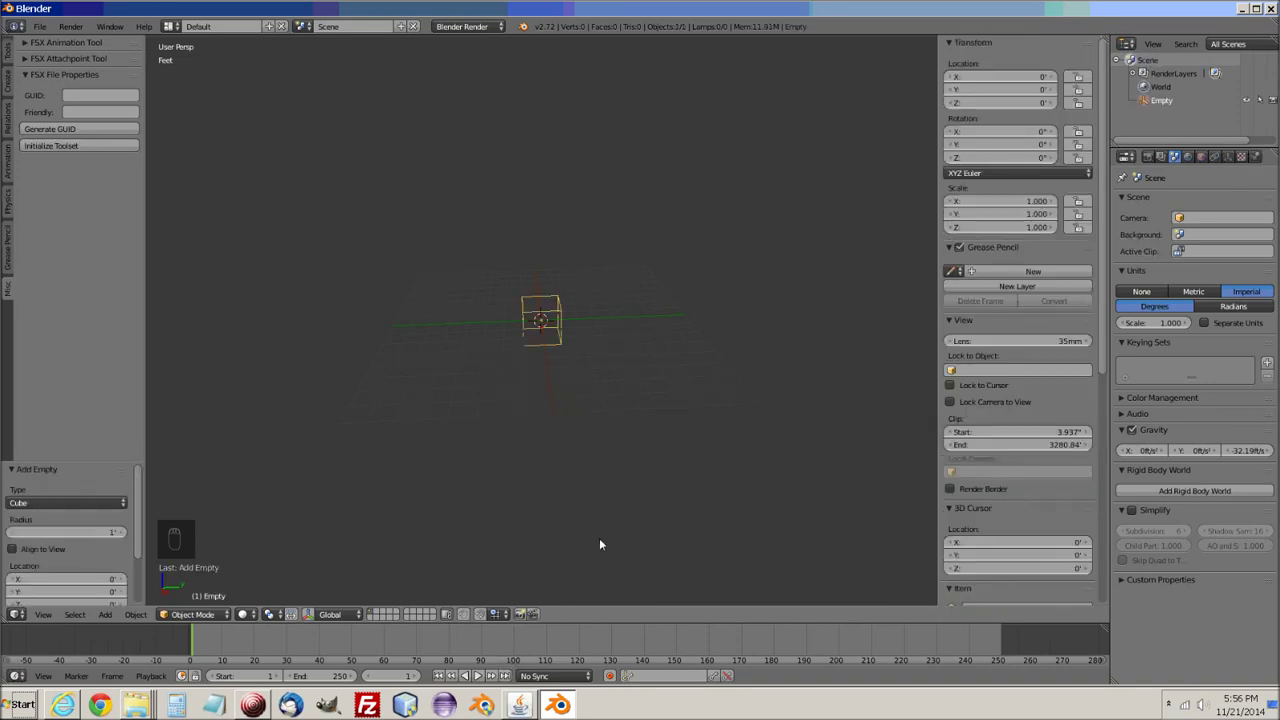
Rename the new empty object as root.
{"action": "scroll", "coordinate": [581, 394], "scroll_direction": "up", "scroll_amount": 3}
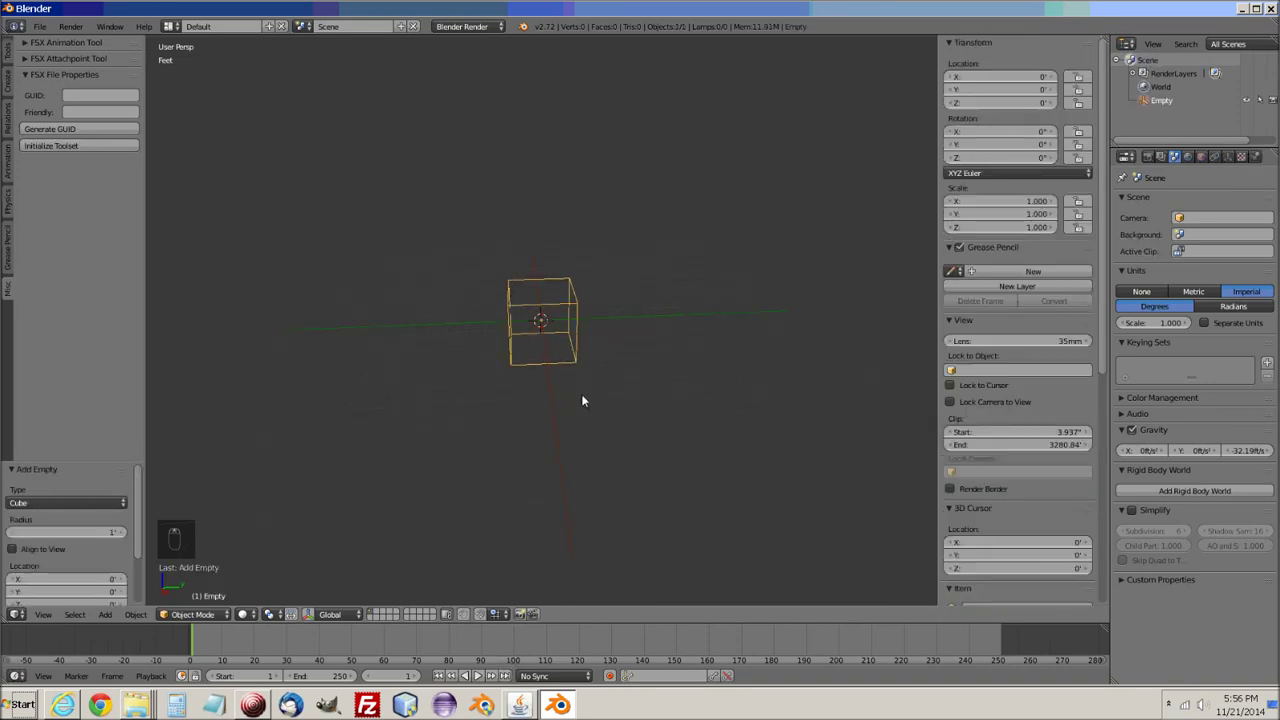
{"action": "middle_click_drag", "start_coordinate": [581, 394], "coordinate": [506, 429]}
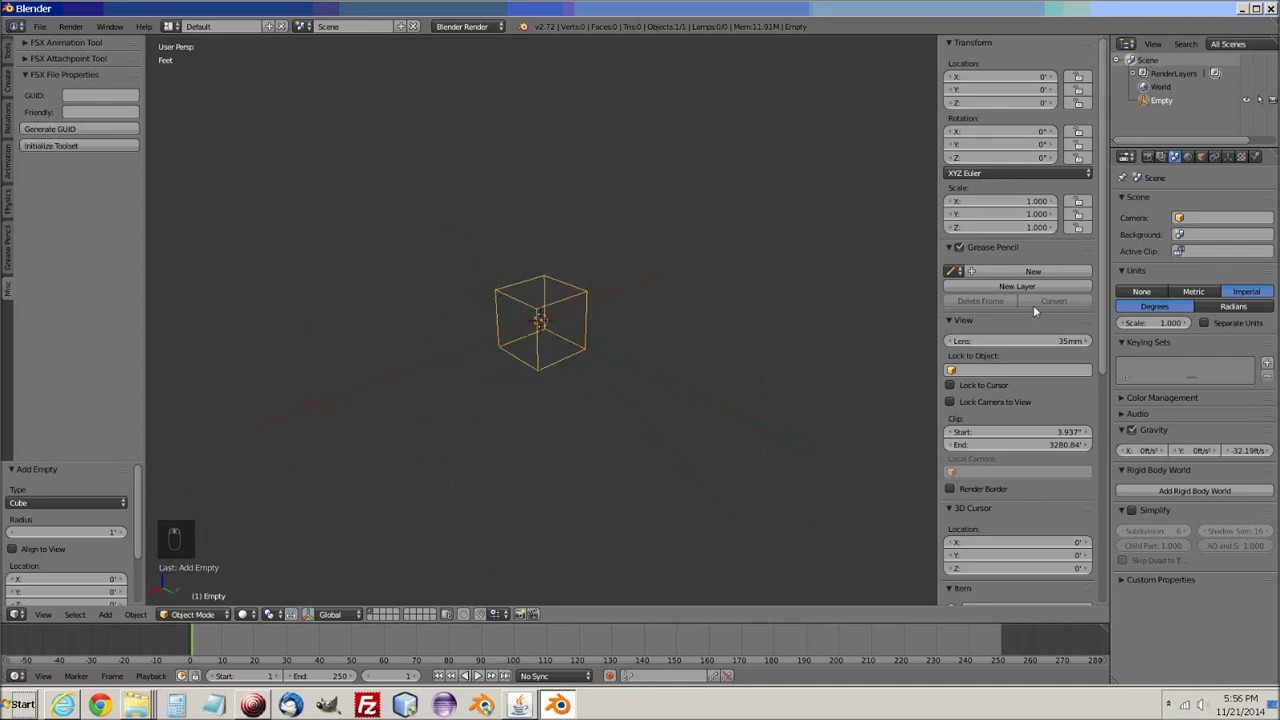
{"action": "left_click", "coordinate": [1202, 157]}
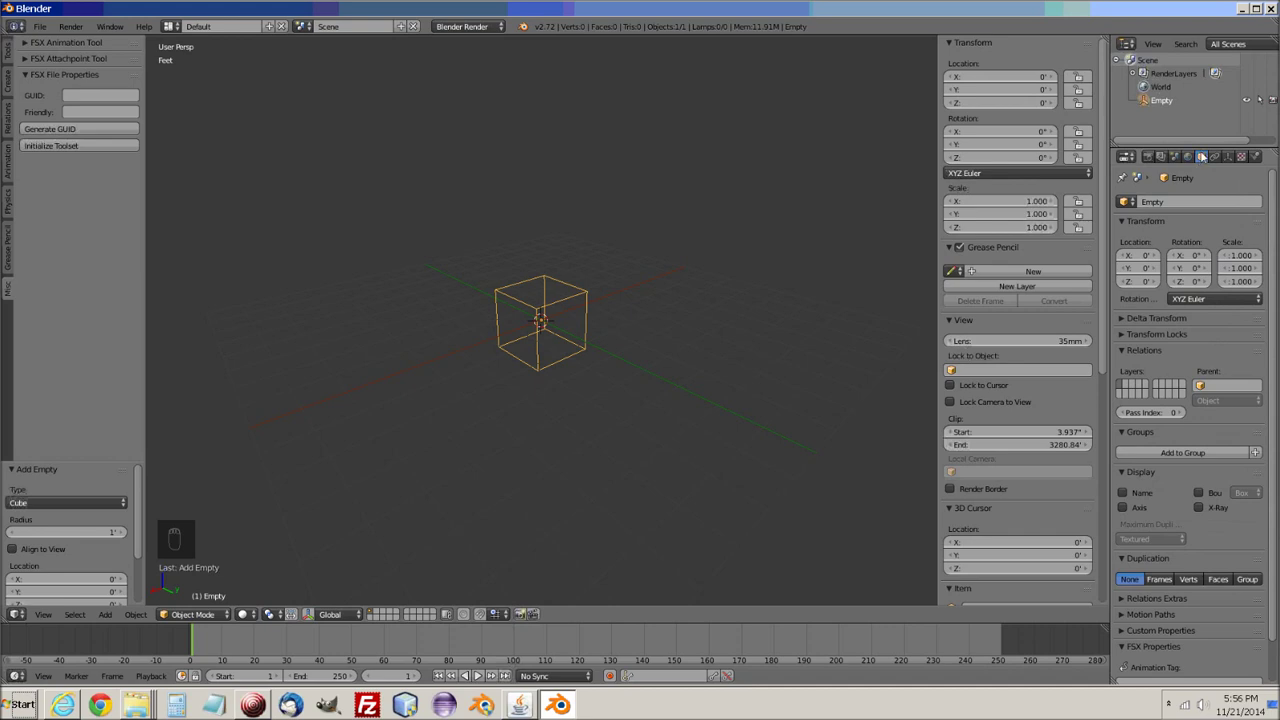
{"action": "left_click", "coordinate": [1173, 202]}
{"action": "type", "text": "root"}
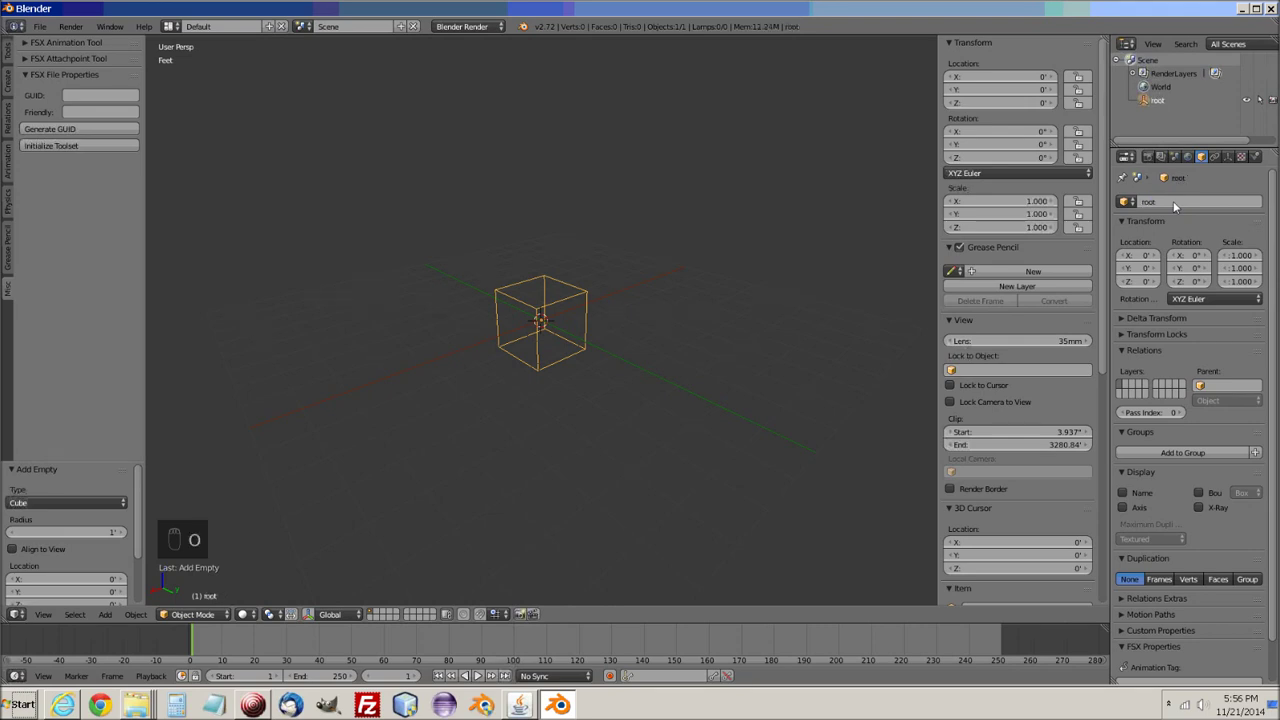
{"action": "key", "text": "Return"}
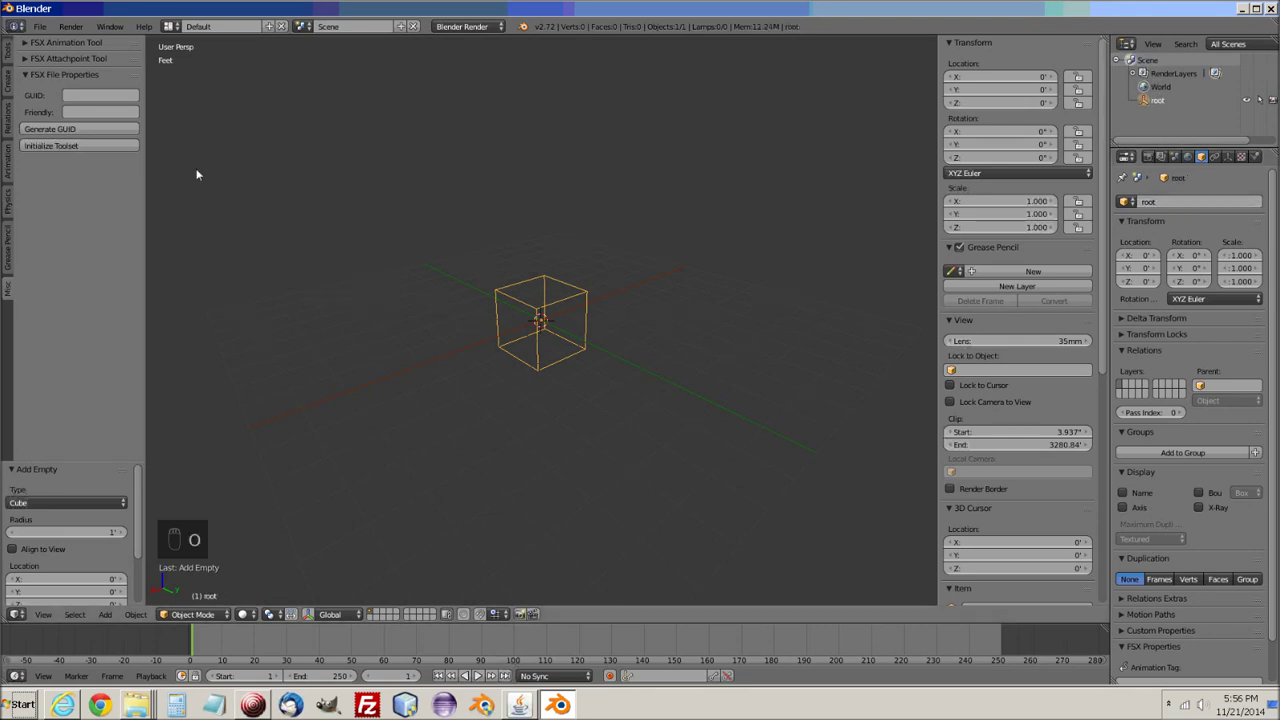
Generate a GUID in the FSX file properties and set the friendly name to platform1.
{"action": "left_click", "coordinate": [46, 137]}
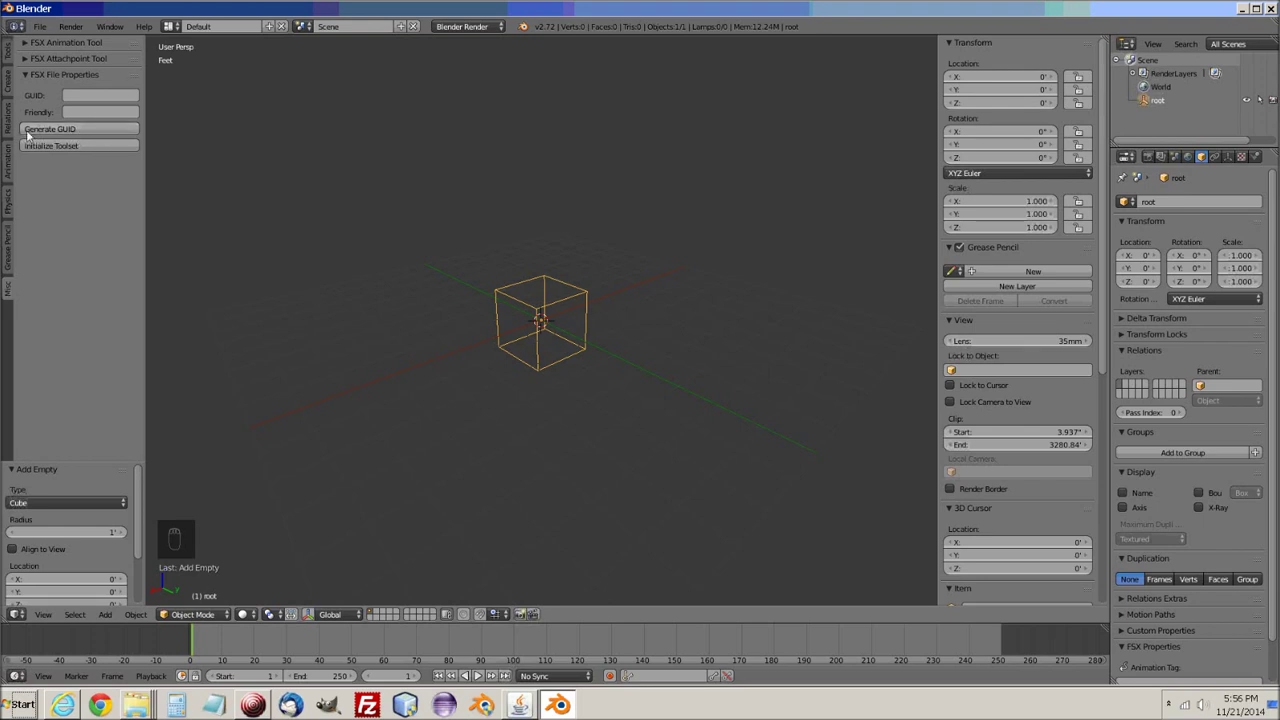
{"action": "left_click", "coordinate": [80, 131]}
{"action": "left_click", "coordinate": [71, 110]}
{"action": "type", "text": "platform1"}
{"action": "key", "text": "Return"}
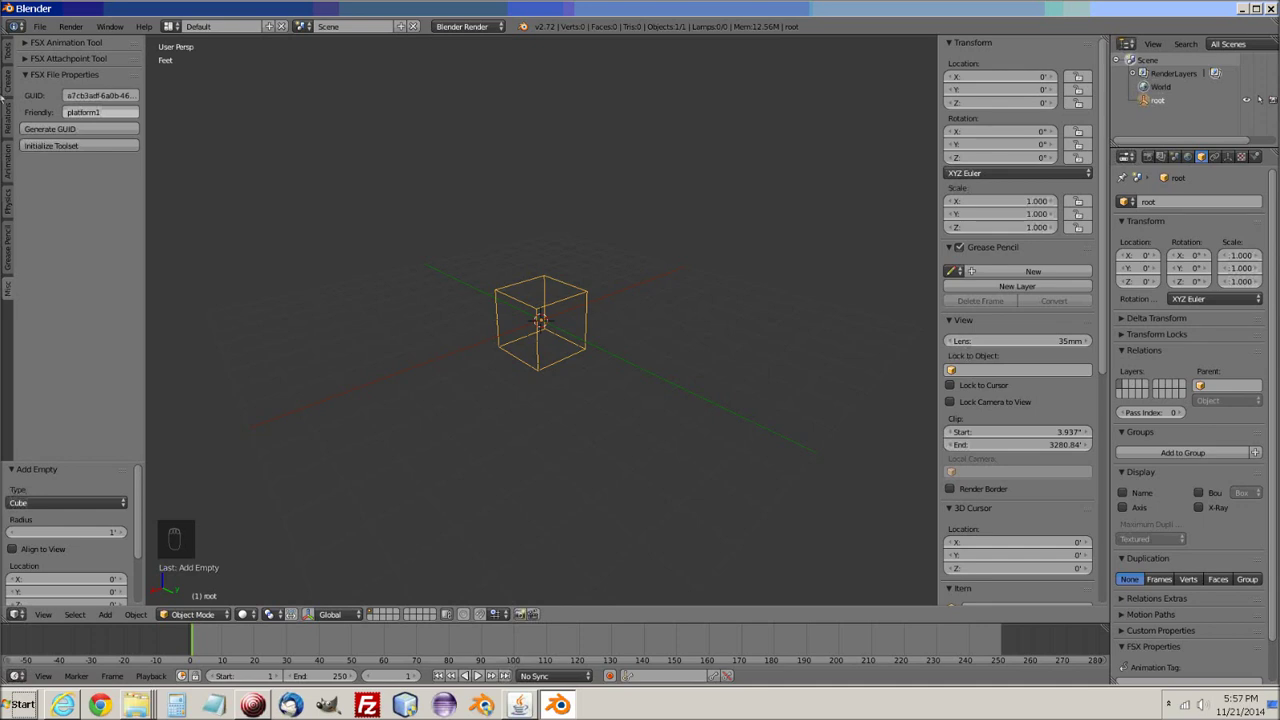
Add a cube mesh at the scene origin.
{"action": "scroll", "coordinate": [478, 340], "scroll_direction": "down", "scroll_amount": 2}
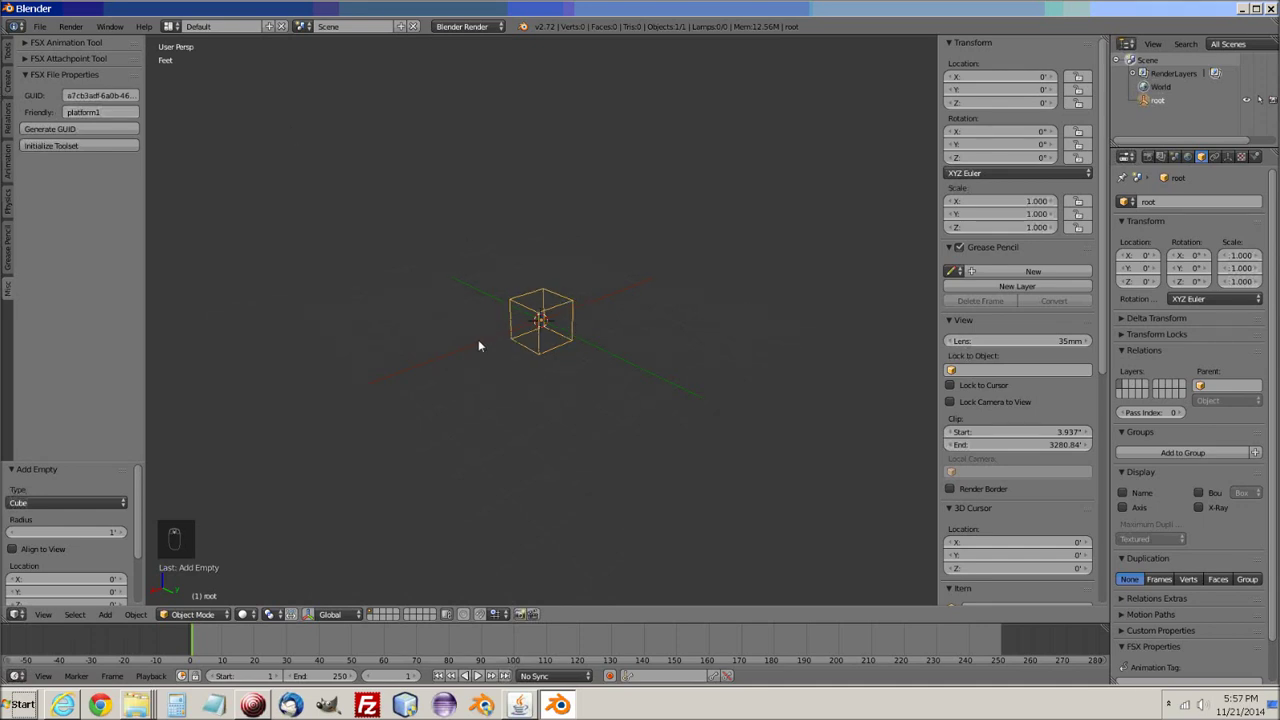
{"action": "key", "text": "shift+a"}
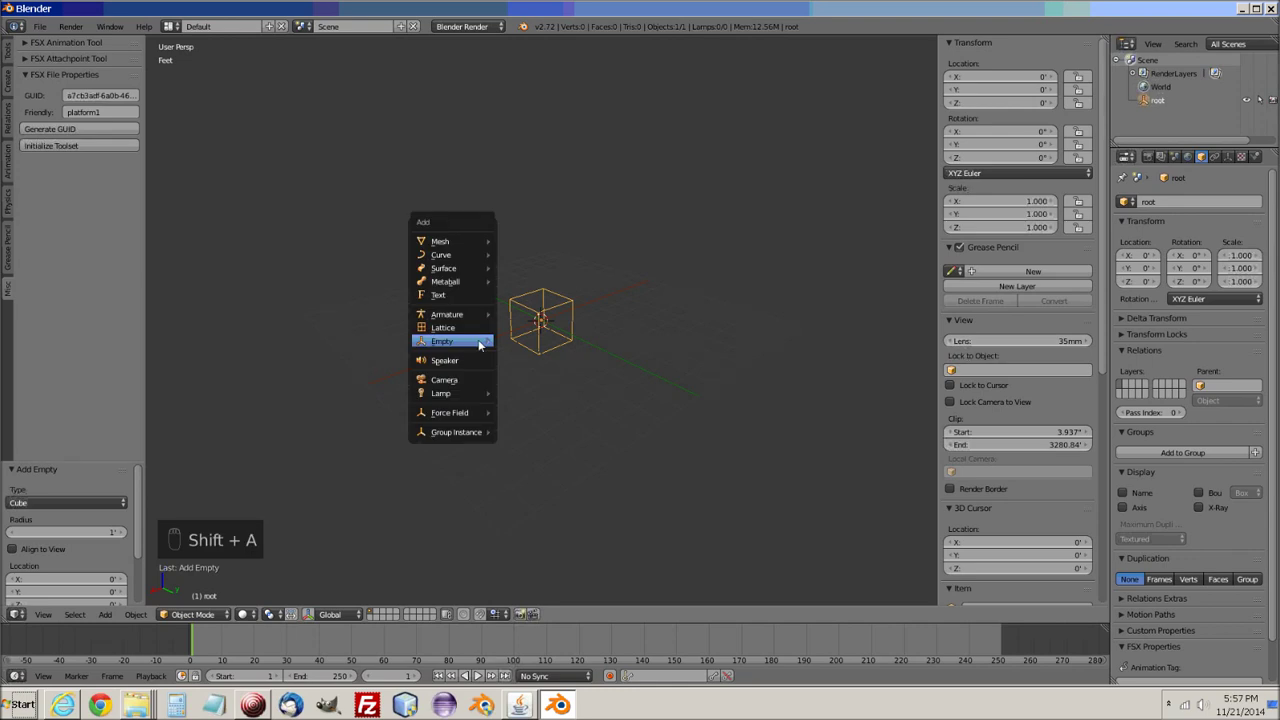
{"action": "mouse_move", "coordinate": [479, 345]}
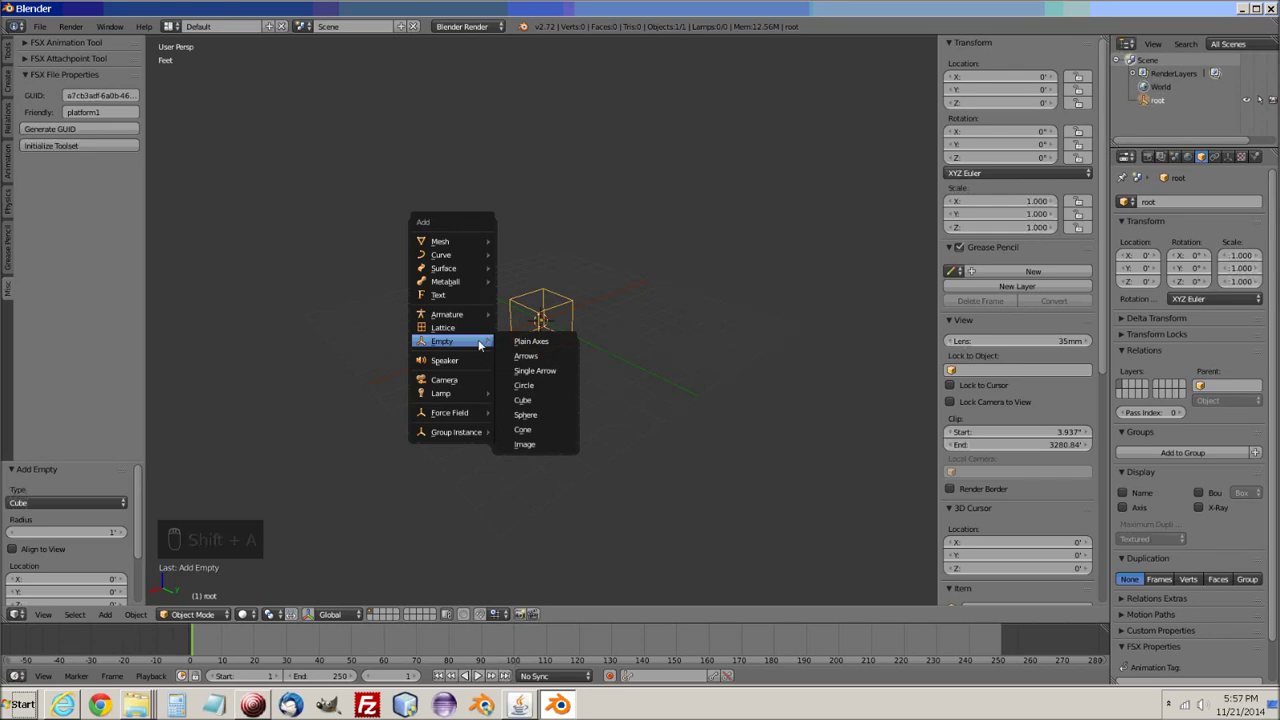
{"action": "mouse_move", "coordinate": [459, 244]}
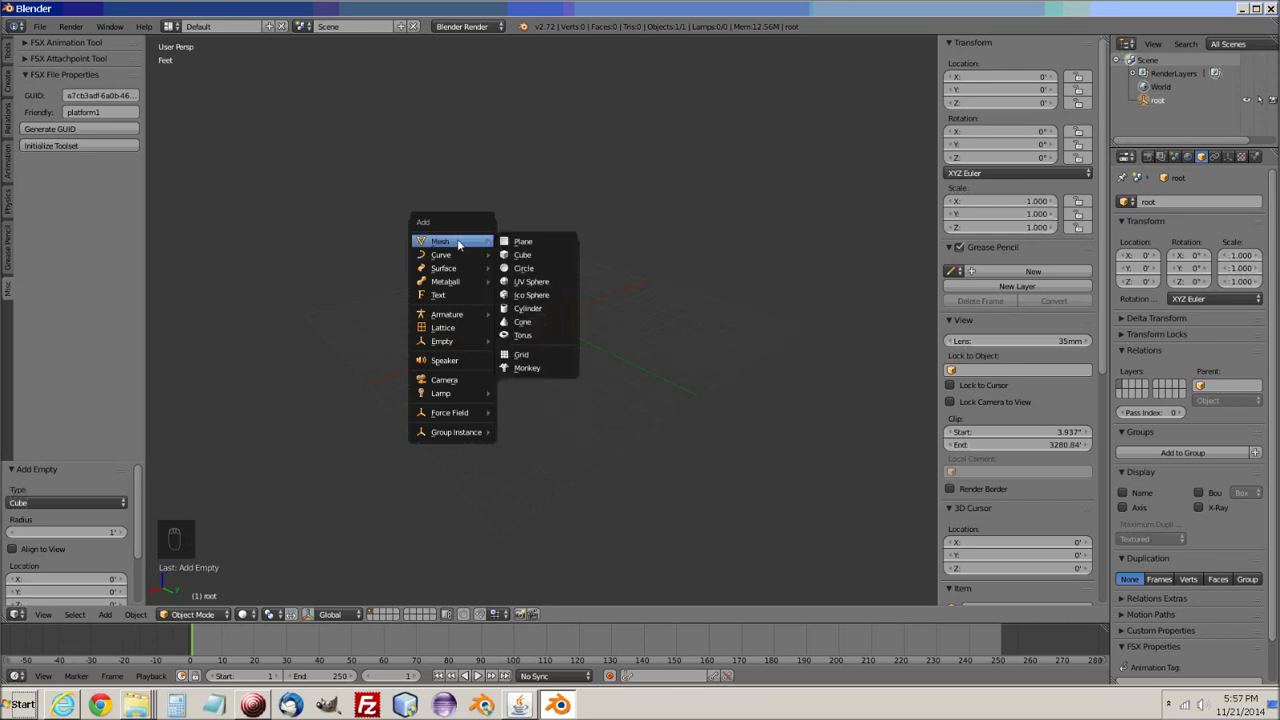
{"action": "left_click", "coordinate": [534, 256]}
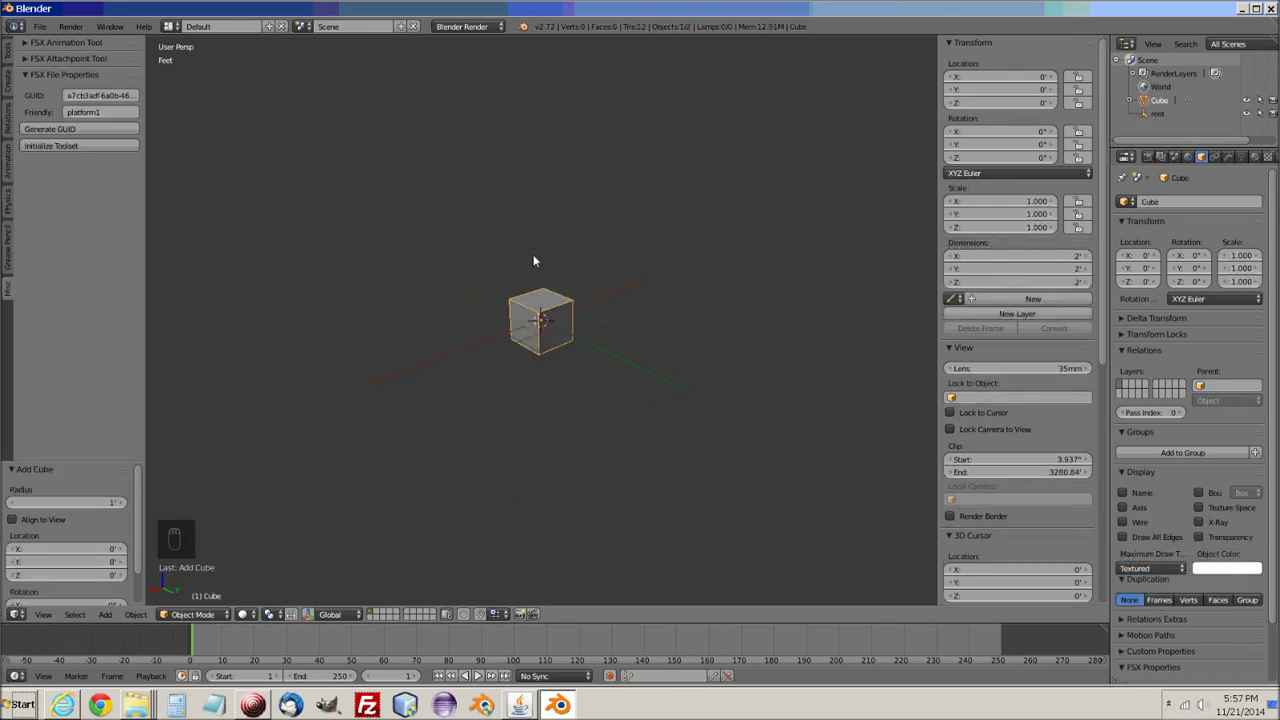
Set the cube's dimensions to 40 ft in X, 40 ft in Y and 80 ft in Z.
{"action": "middle_click_drag", "start_coordinate": [600, 392], "coordinate": [495, 408]}
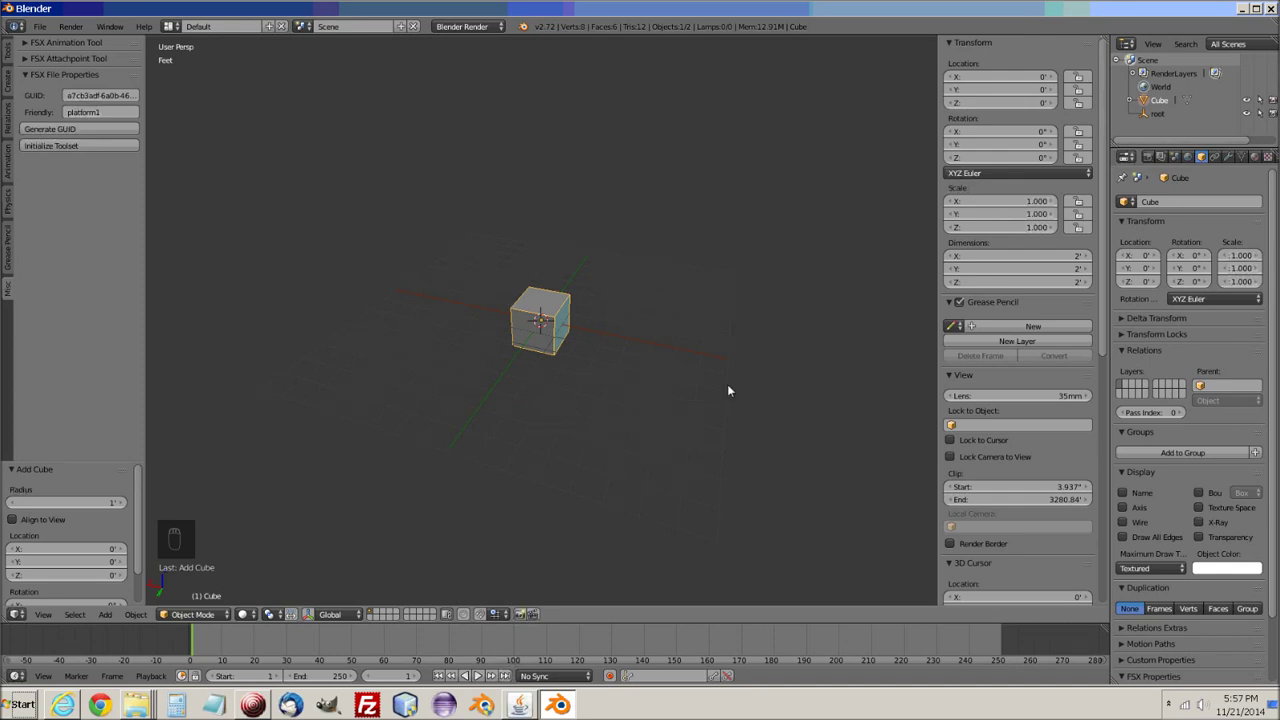
{"action": "left_click", "coordinate": [1050, 258]}
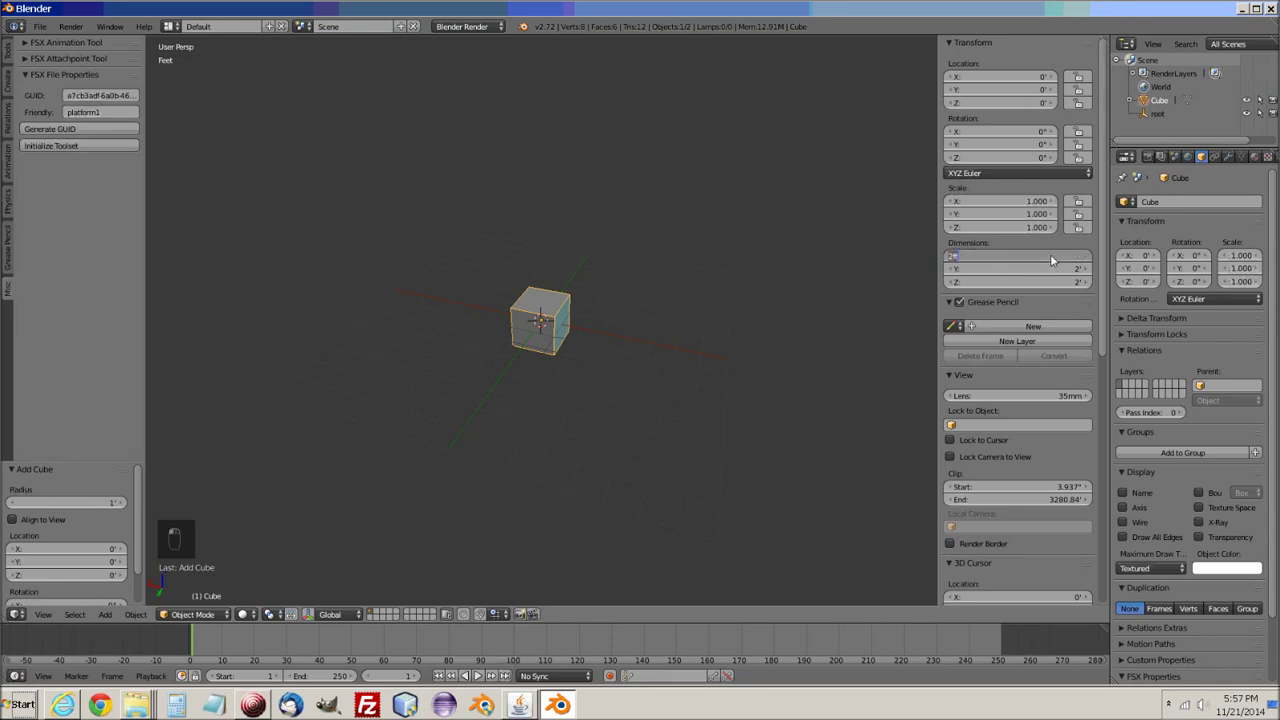
{"action": "type", "text": "40"}
{"action": "key", "text": "Return"}
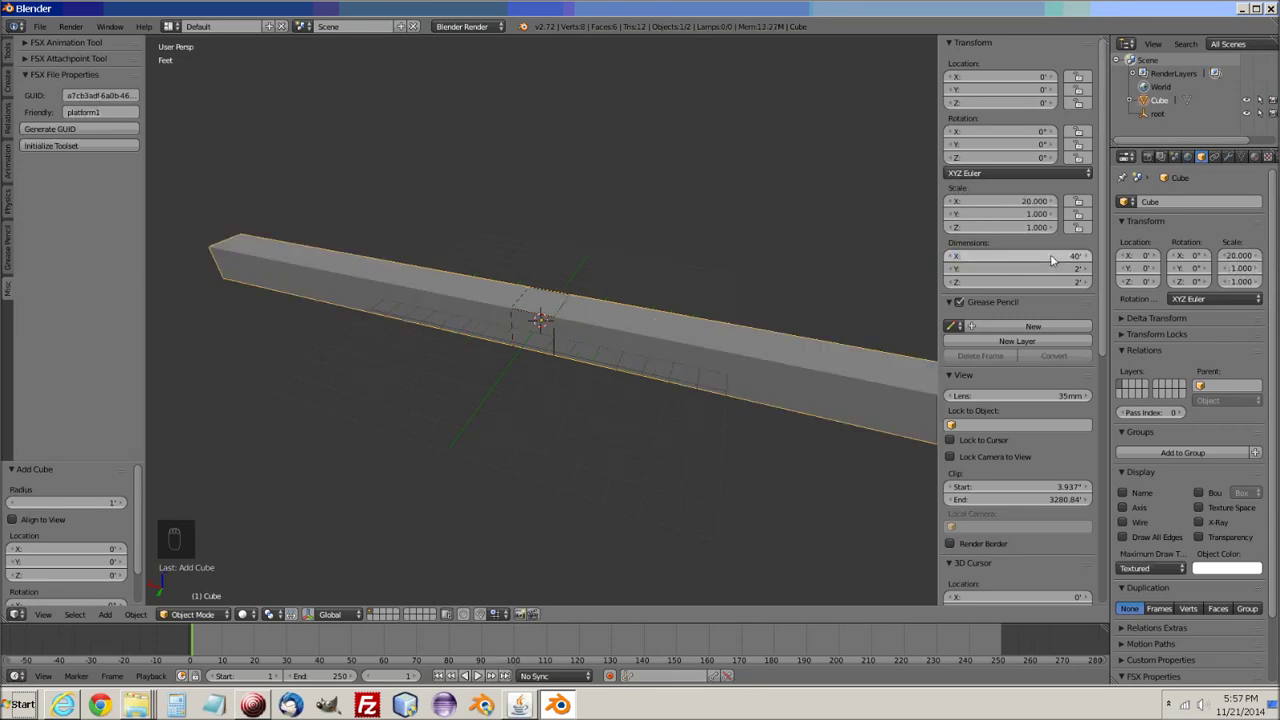
{"action": "left_click", "coordinate": [1035, 269]}
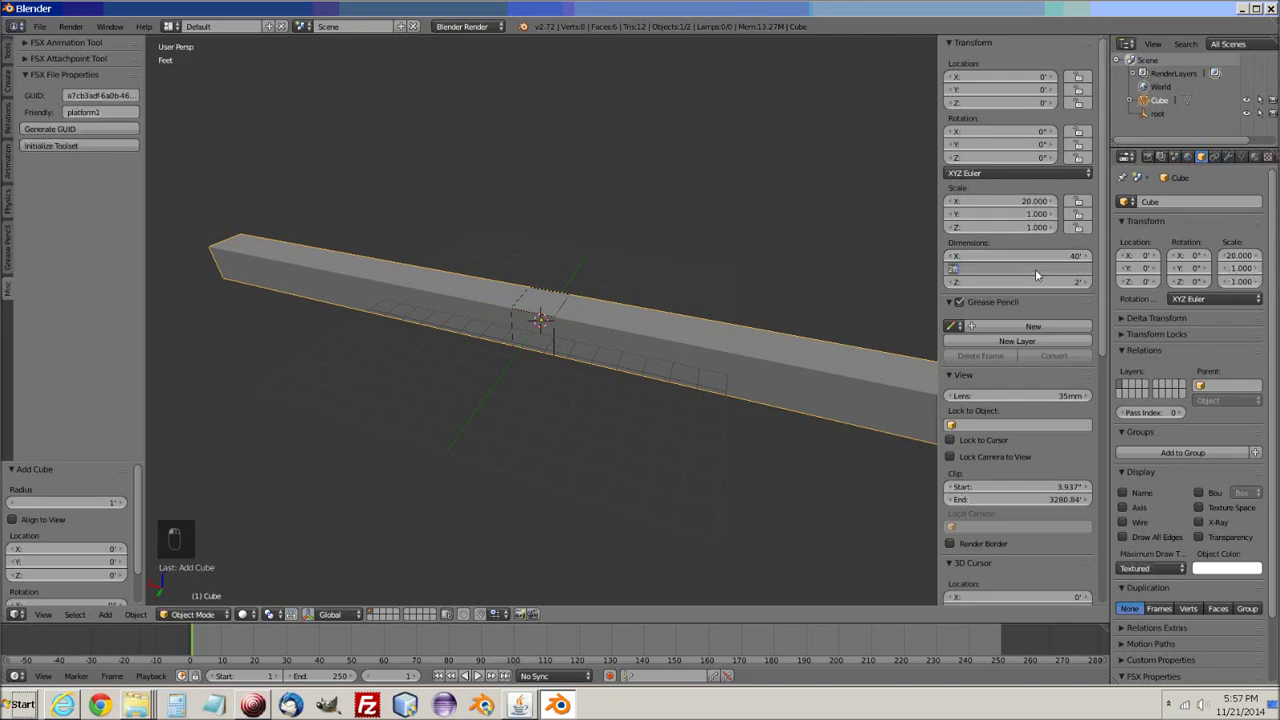
{"action": "type", "text": "40"}
{"action": "key", "text": "Return"}
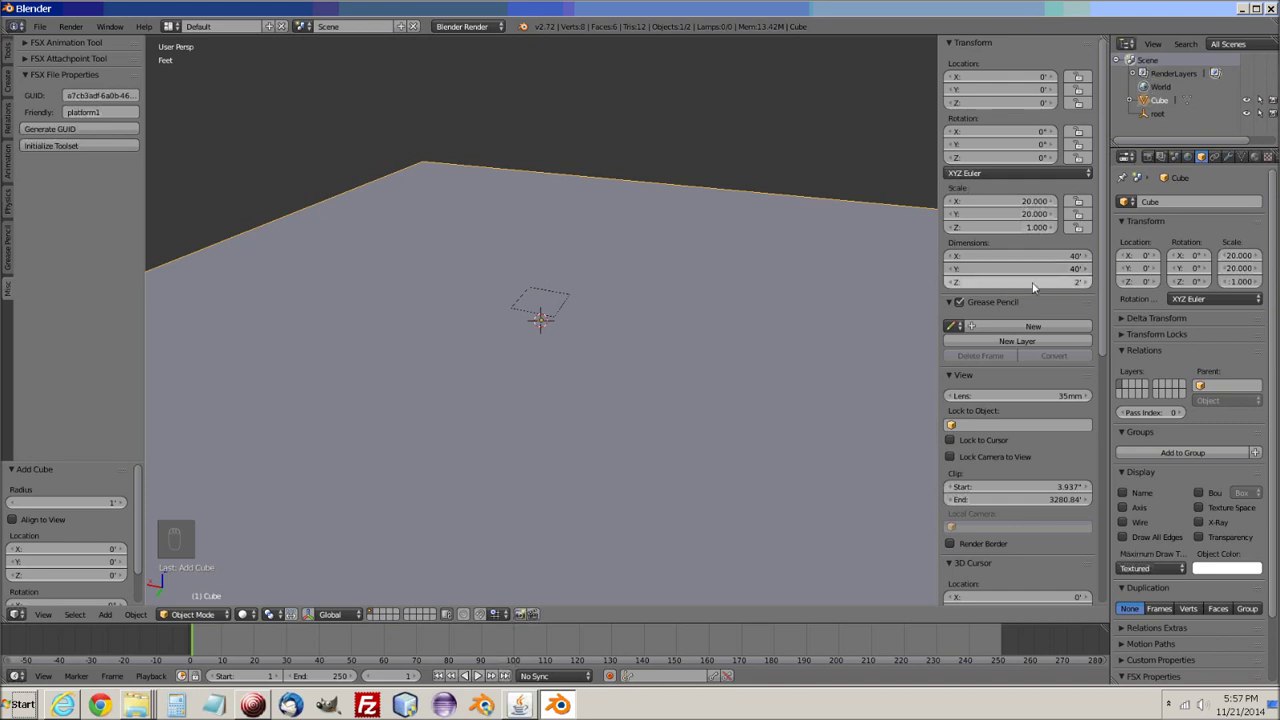
{"action": "left_click", "coordinate": [1032, 282]}
{"action": "type", "text": "80"}
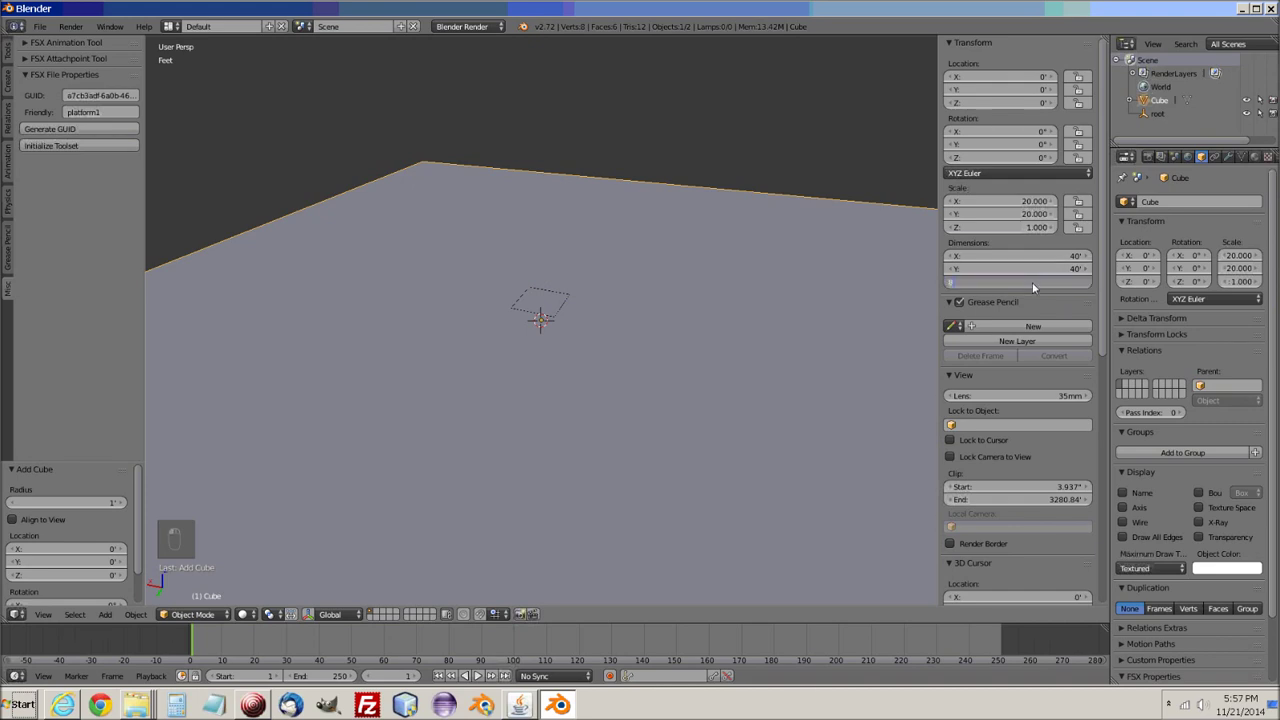
{"action": "key", "text": "Return"}
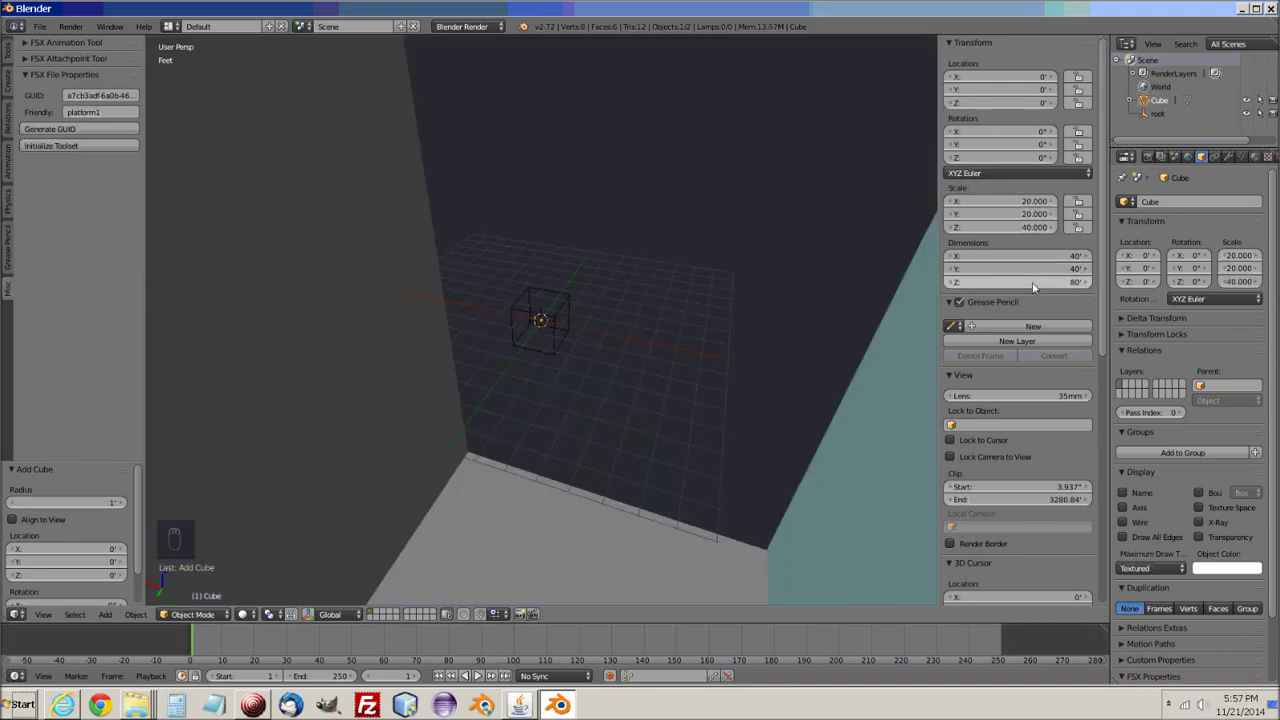
Apply the scale of the resized cube to its mesh data.
{"action": "scroll", "coordinate": [1033, 288], "scroll_direction": "down", "scroll_amount": 2}
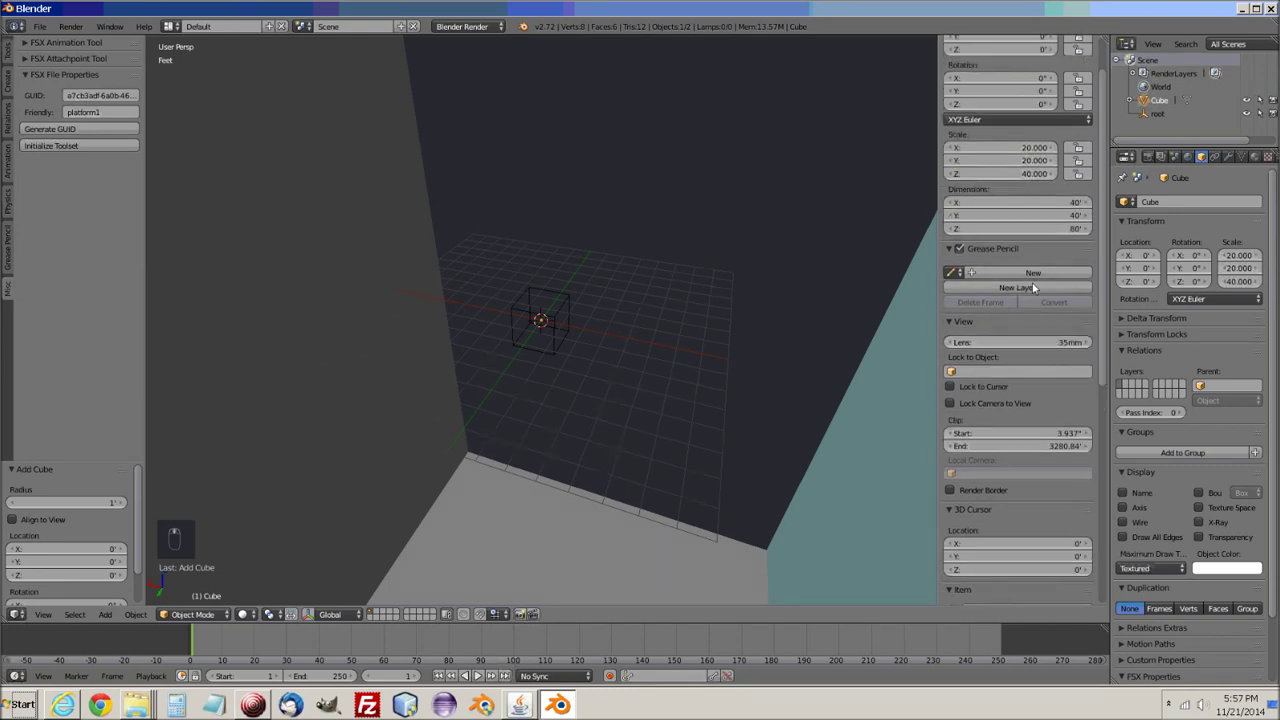
{"action": "scroll", "coordinate": [1034, 288], "scroll_direction": "up", "scroll_amount": 2}
{"action": "scroll", "coordinate": [341, 174], "scroll_direction": "down", "scroll_amount": 3}
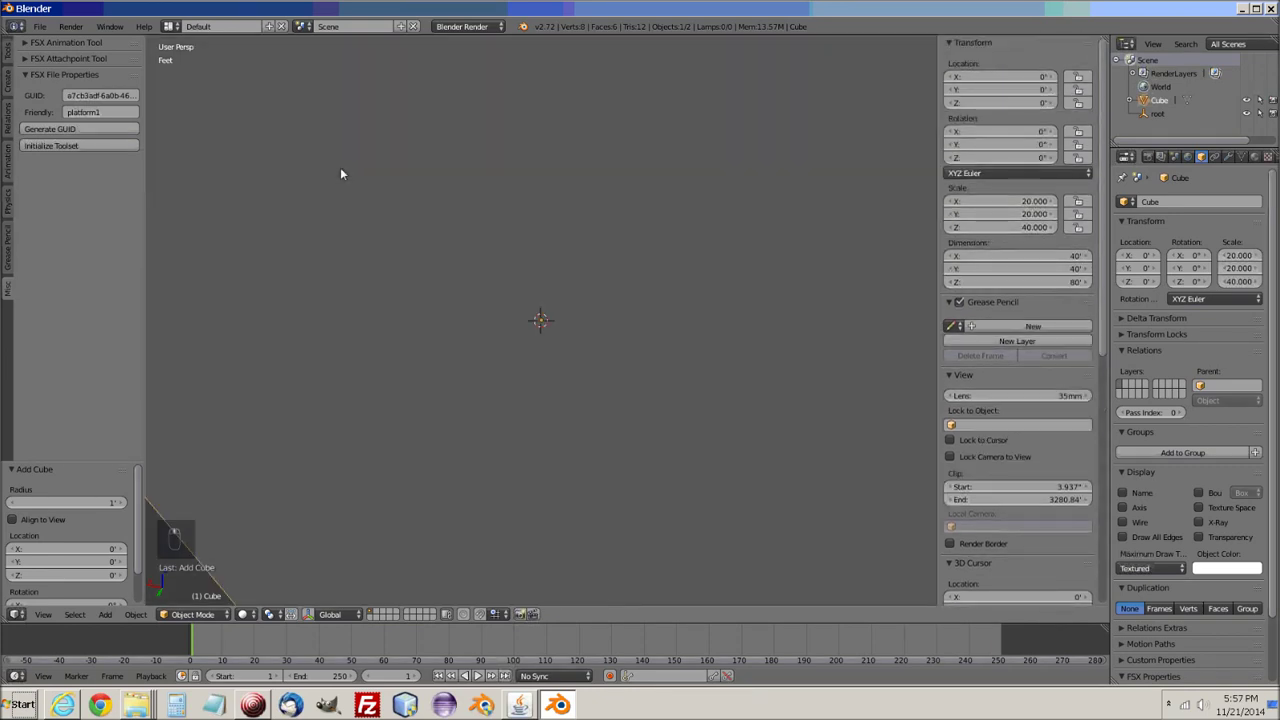
{"action": "scroll", "coordinate": [340, 174], "scroll_direction": "down", "scroll_amount": 5}
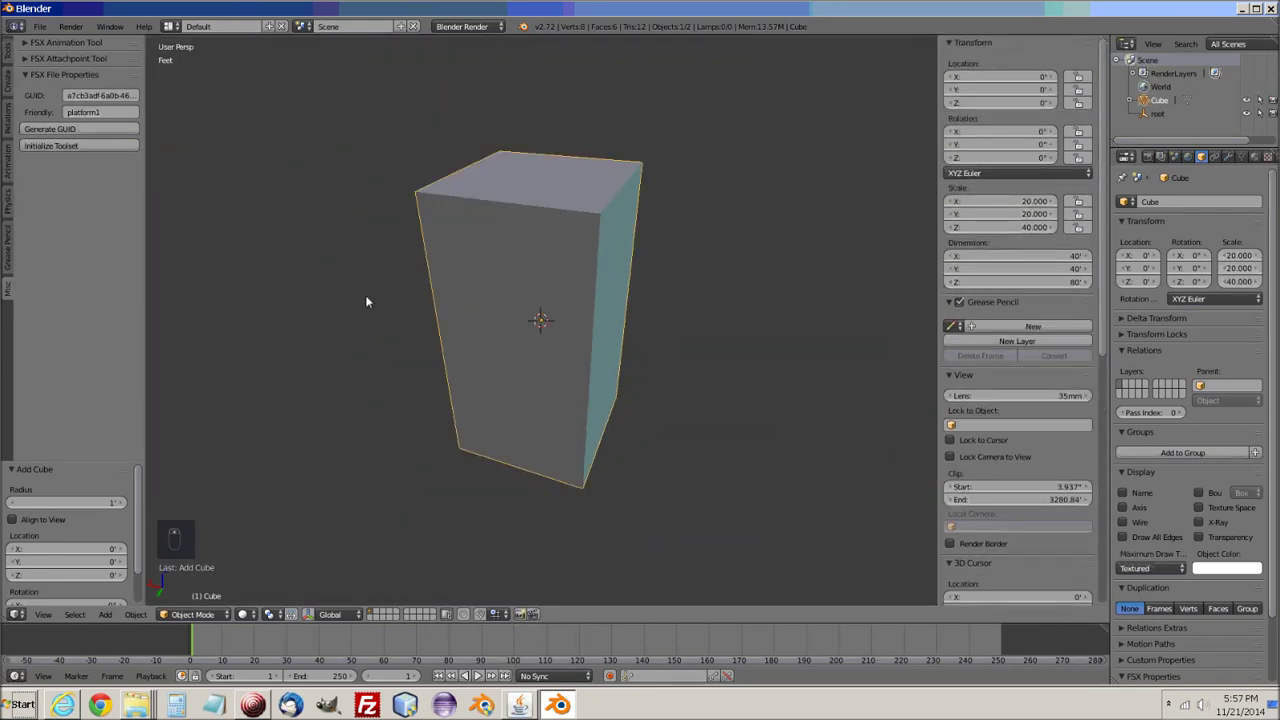
{"action": "scroll", "coordinate": [366, 301], "scroll_direction": "down", "scroll_amount": 4}
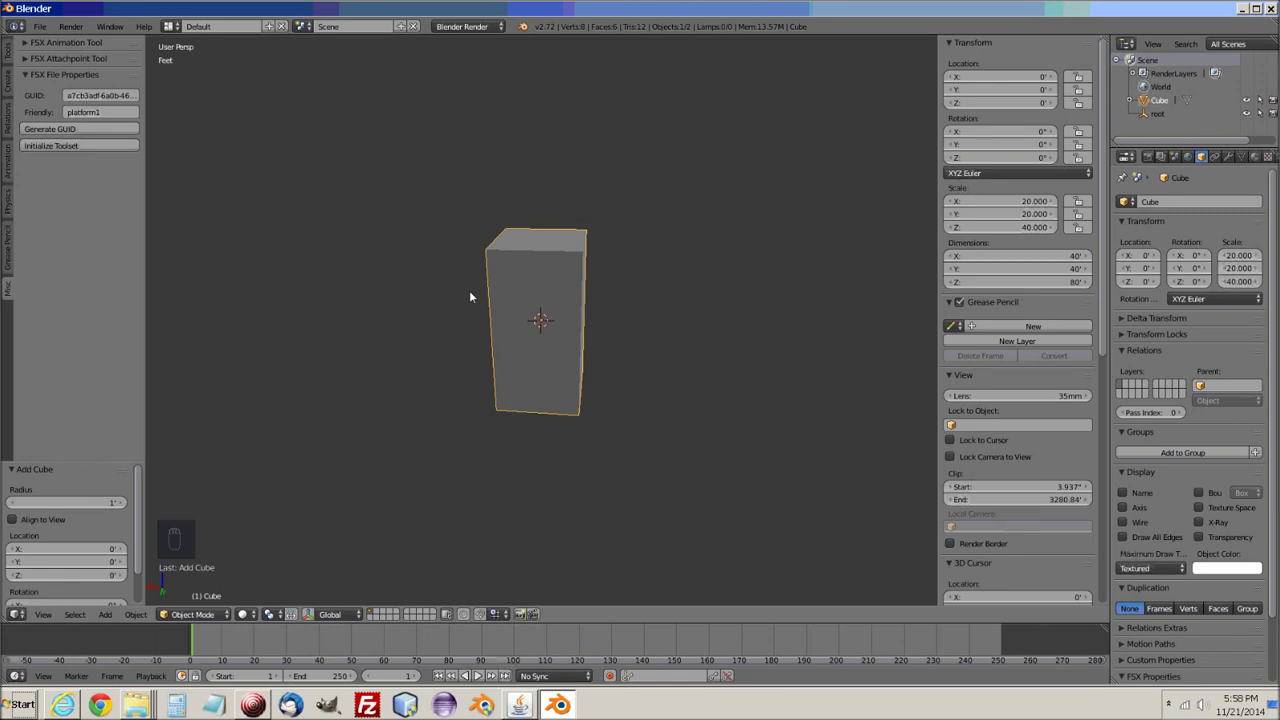
{"action": "key", "text": "ctrl+a"}
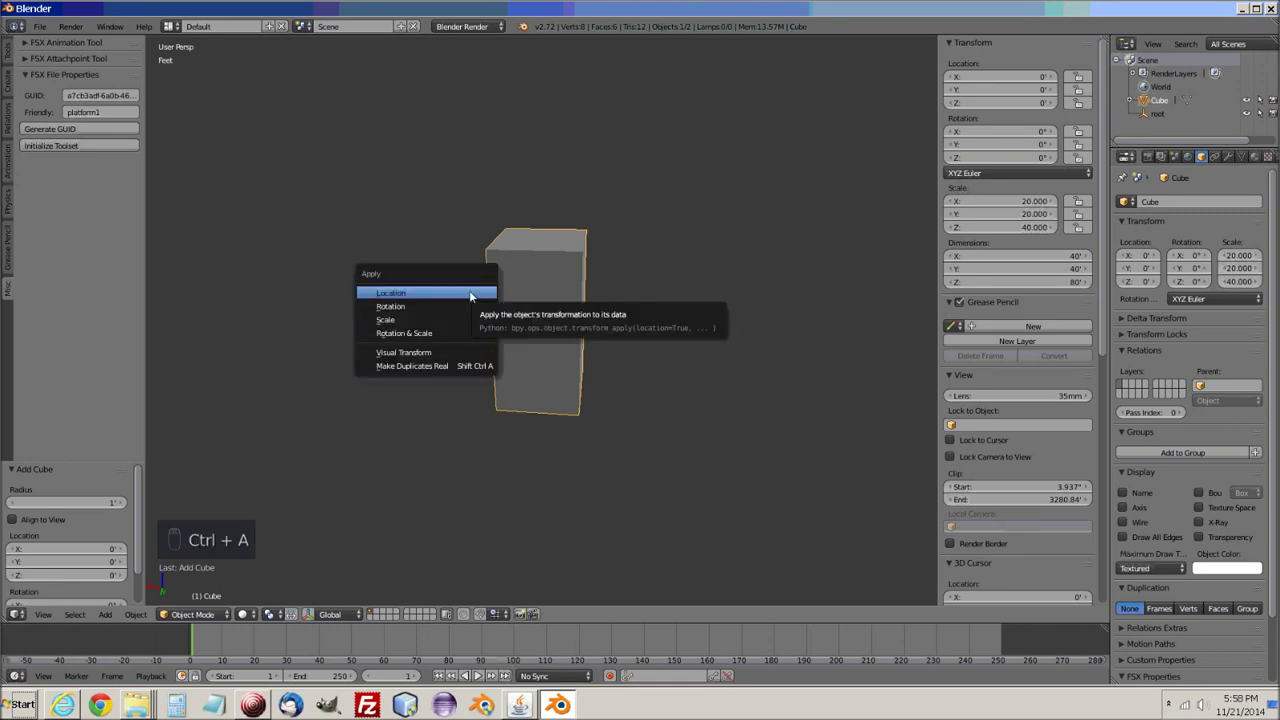
{"action": "left_click", "coordinate": [390, 320]}
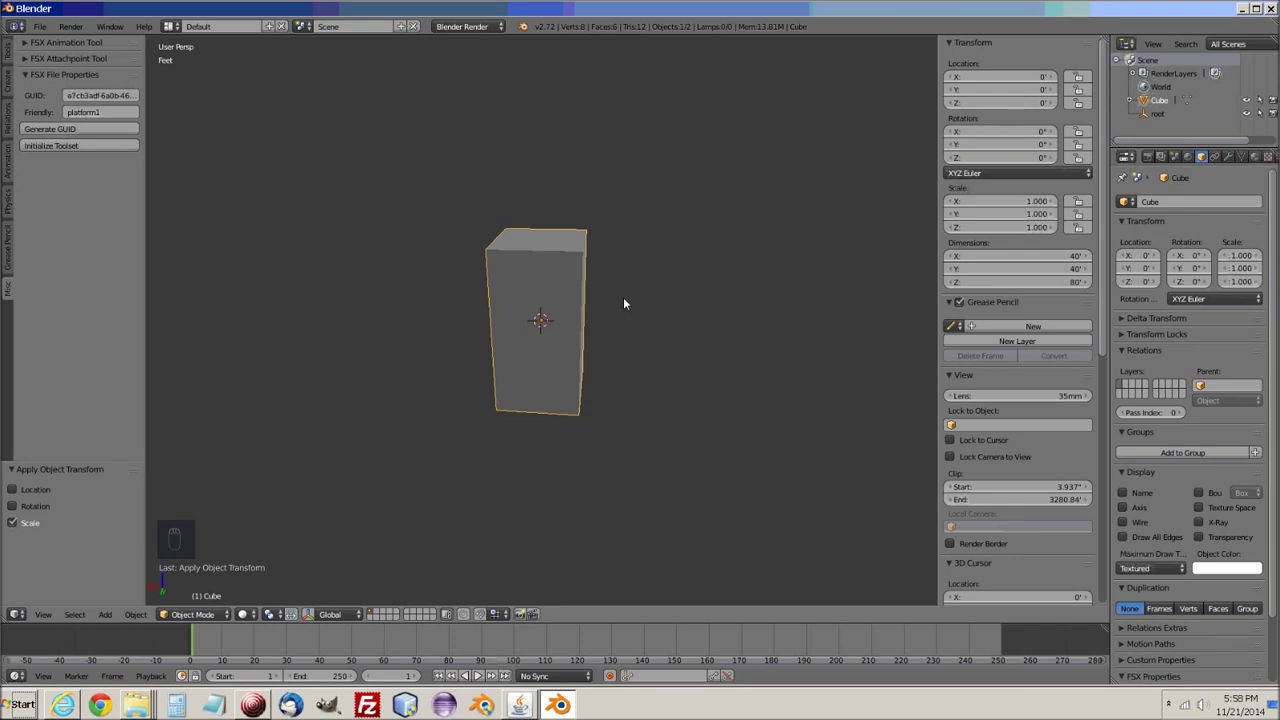
Show the cube in front orthographic view with wireframe display.
{"action": "key", "text": "KP_1"}
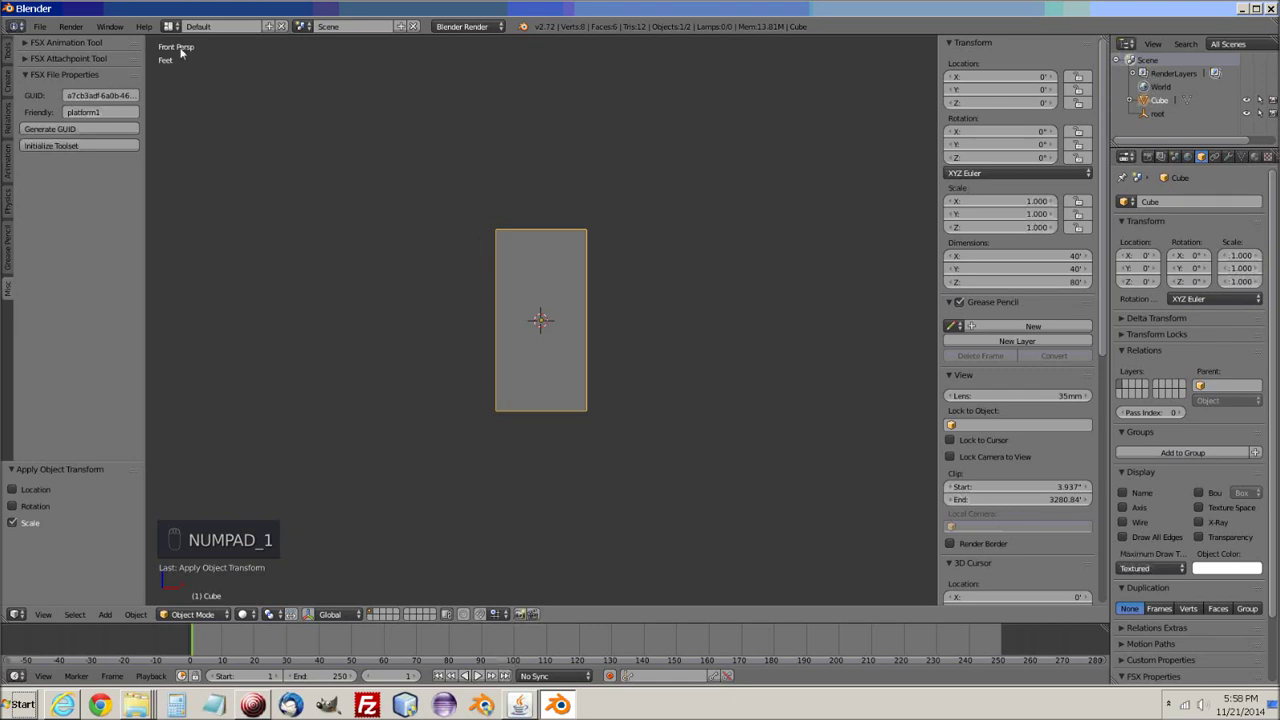
{"action": "key", "text": "KP_5"}
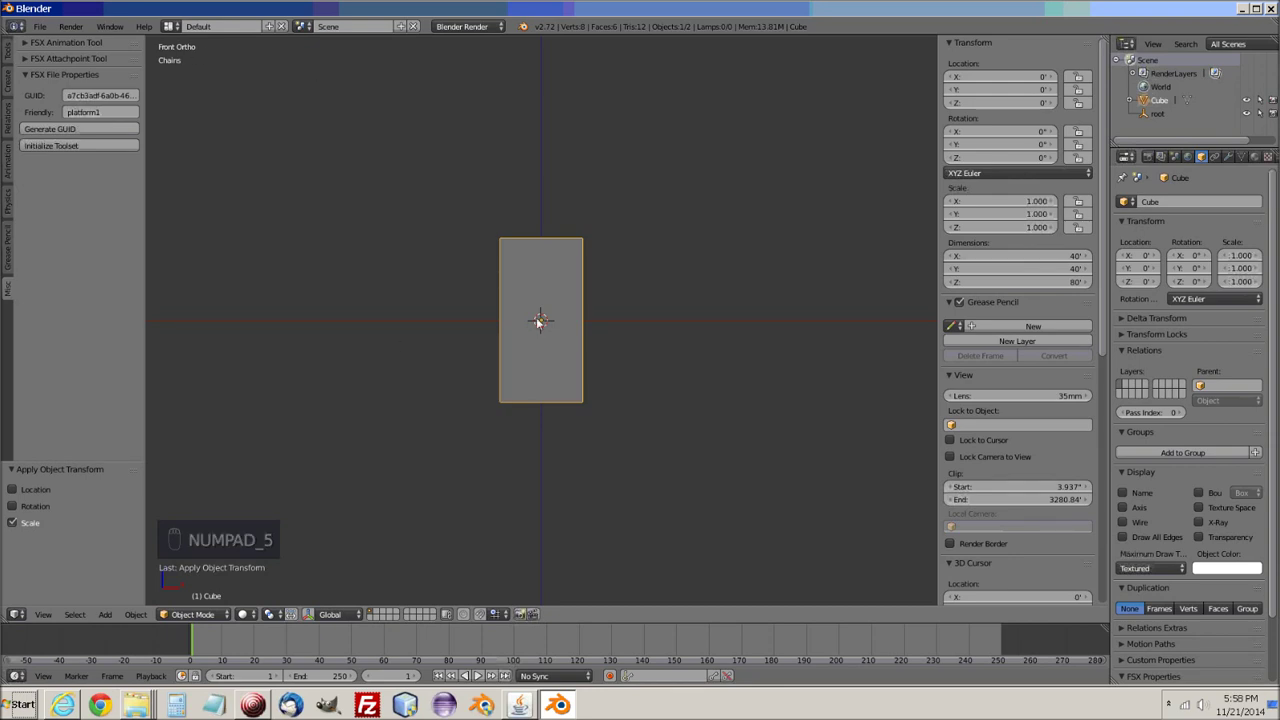
{"action": "key", "text": "z"}
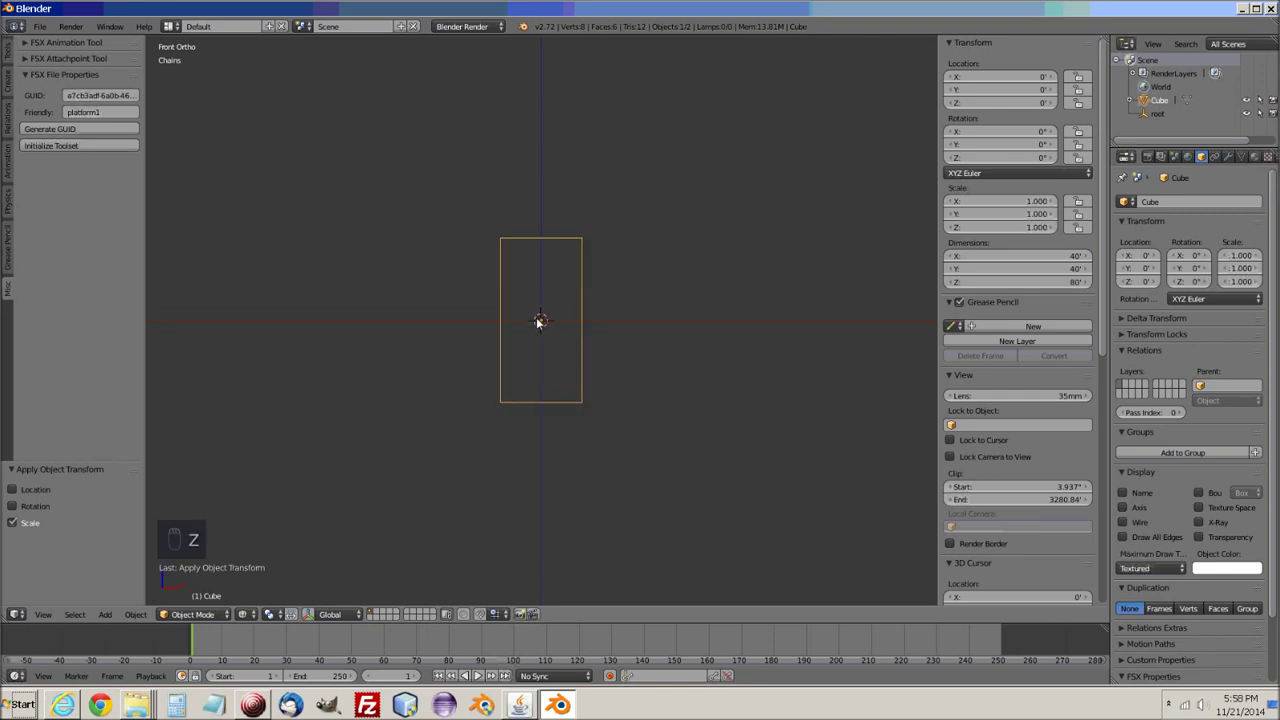
{"action": "scroll", "coordinate": [598, 380], "scroll_direction": "up", "scroll_amount": 5}
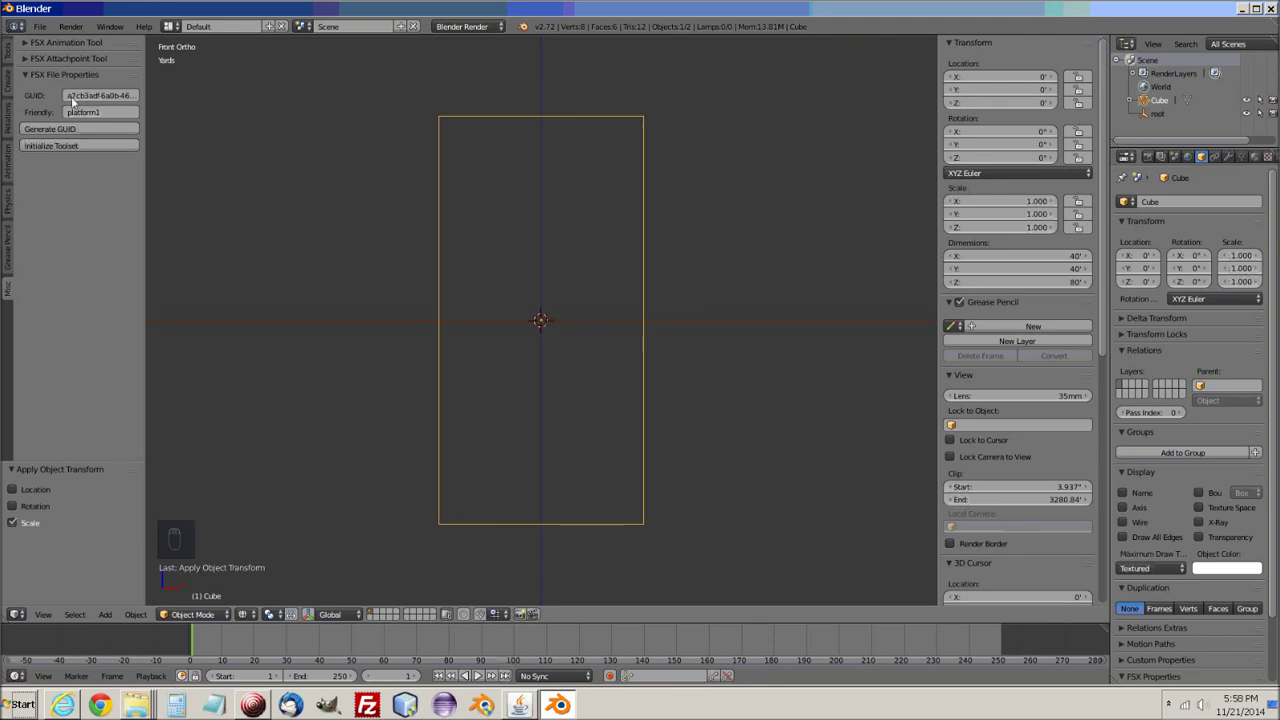
In Edit Mode, move the whole cube mesh up about 39.86 ft along Z so its base sits at the object origin.
{"action": "left_click", "coordinate": [22, 43]}
{"action": "left_click", "coordinate": [7, 53]}
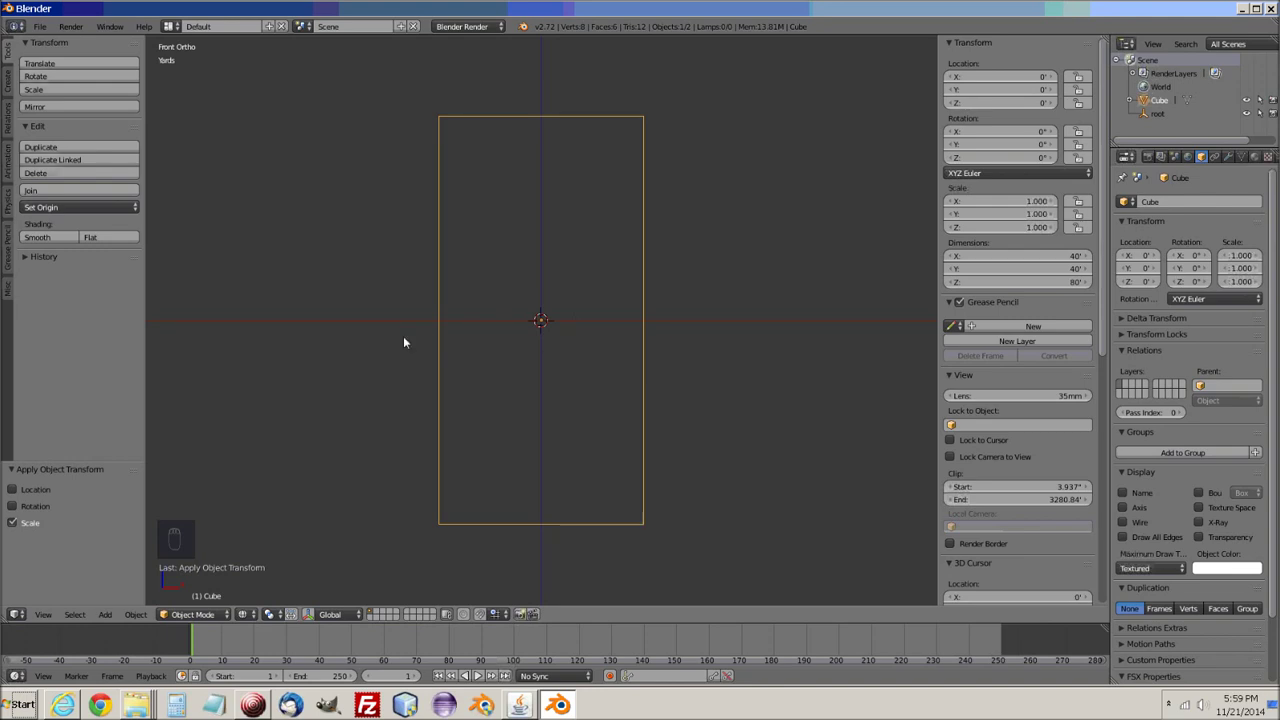
{"action": "key", "text": "Tab"}
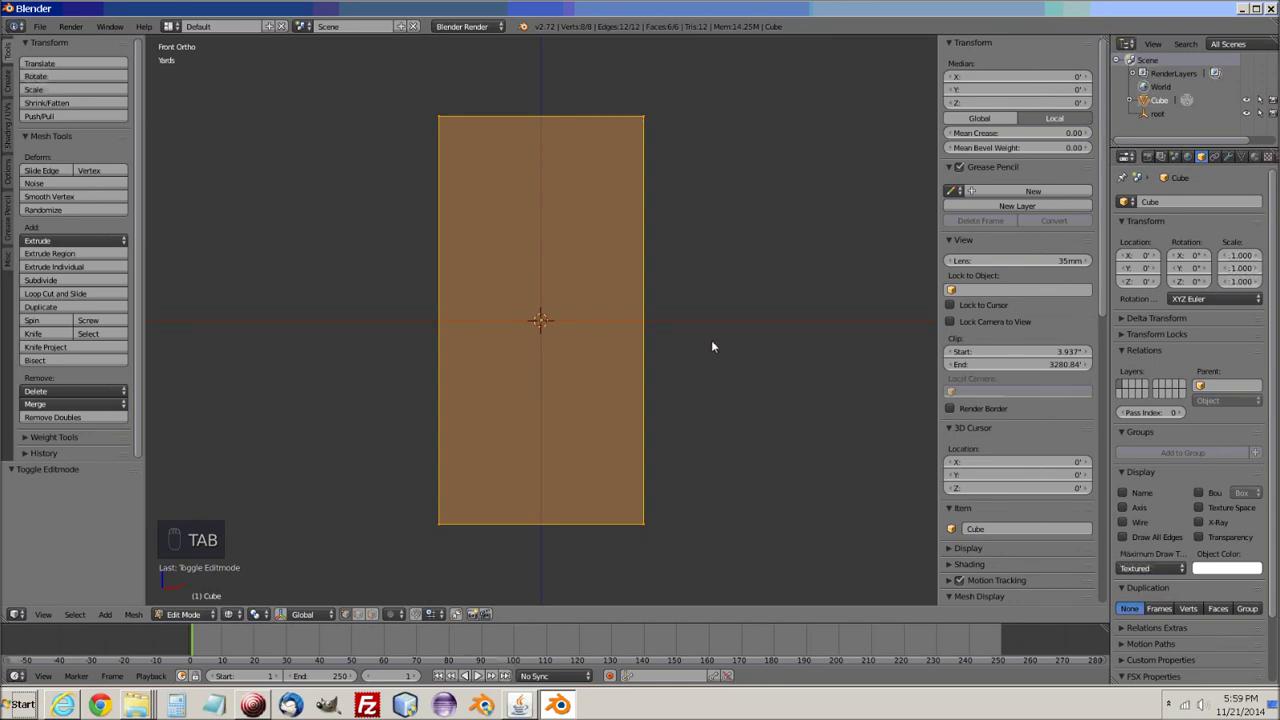
{"action": "key", "text": "g"}
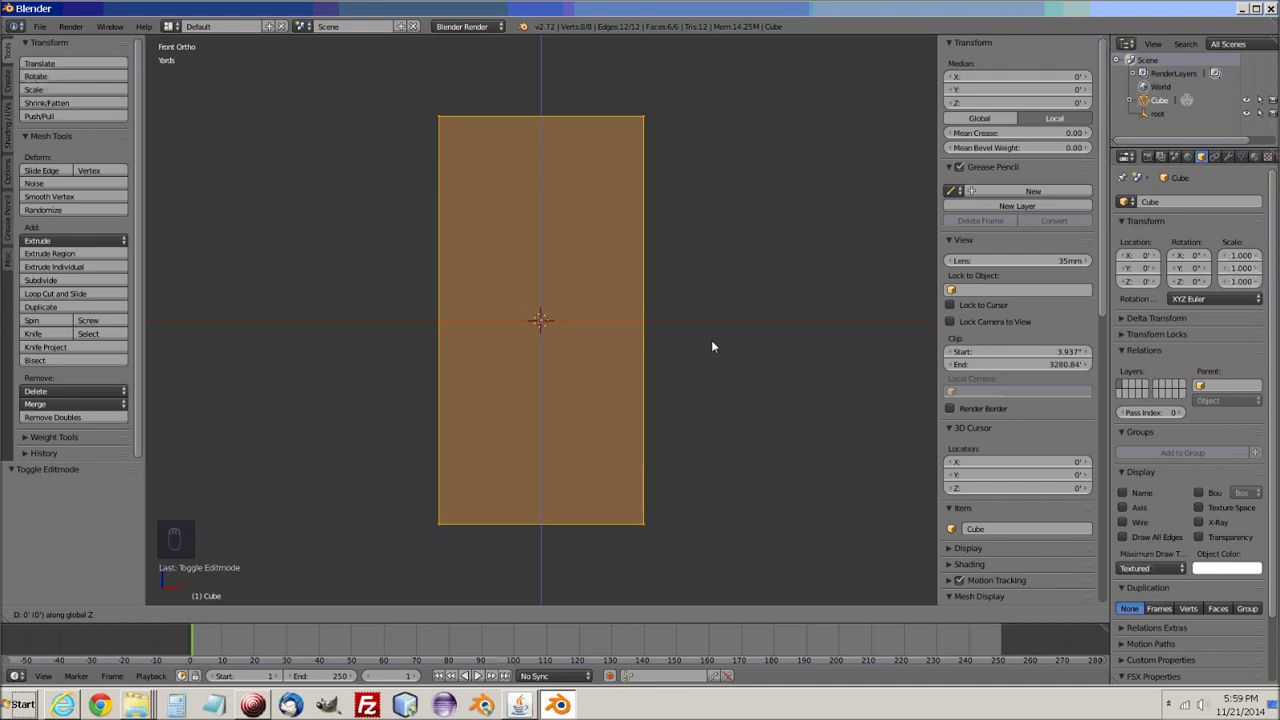
{"action": "left_click", "coordinate": [707, 141]}
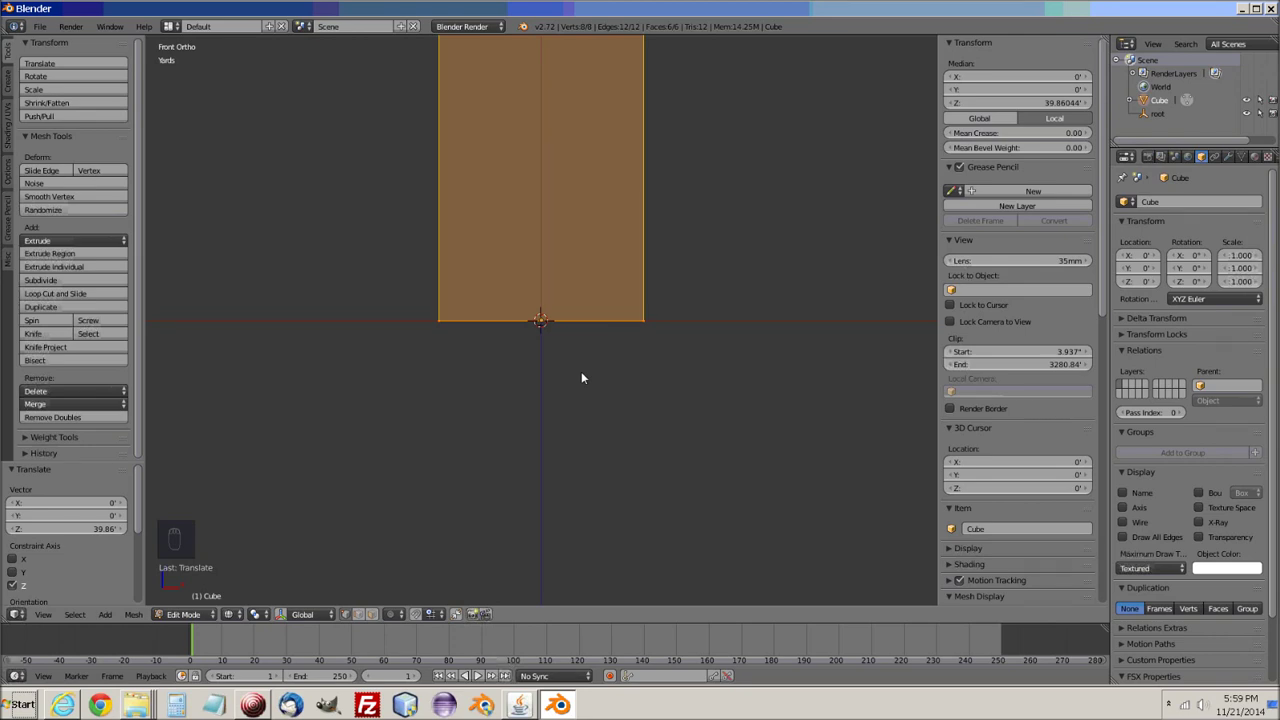
Select only the top face of the box in face select mode and subdivide it with one cut.
{"action": "key", "text": "a"}
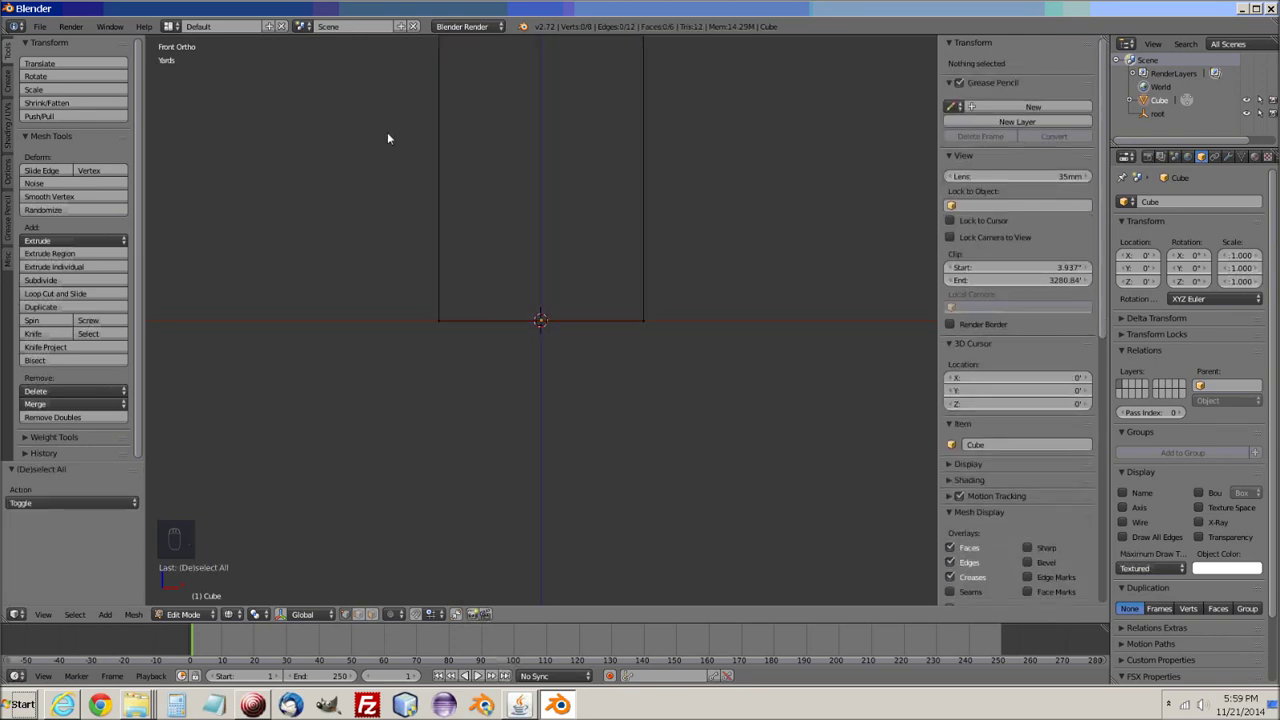
{"action": "middle_click_drag", "start_coordinate": [403, 230], "coordinate": [377, 357], "text": "shift"}
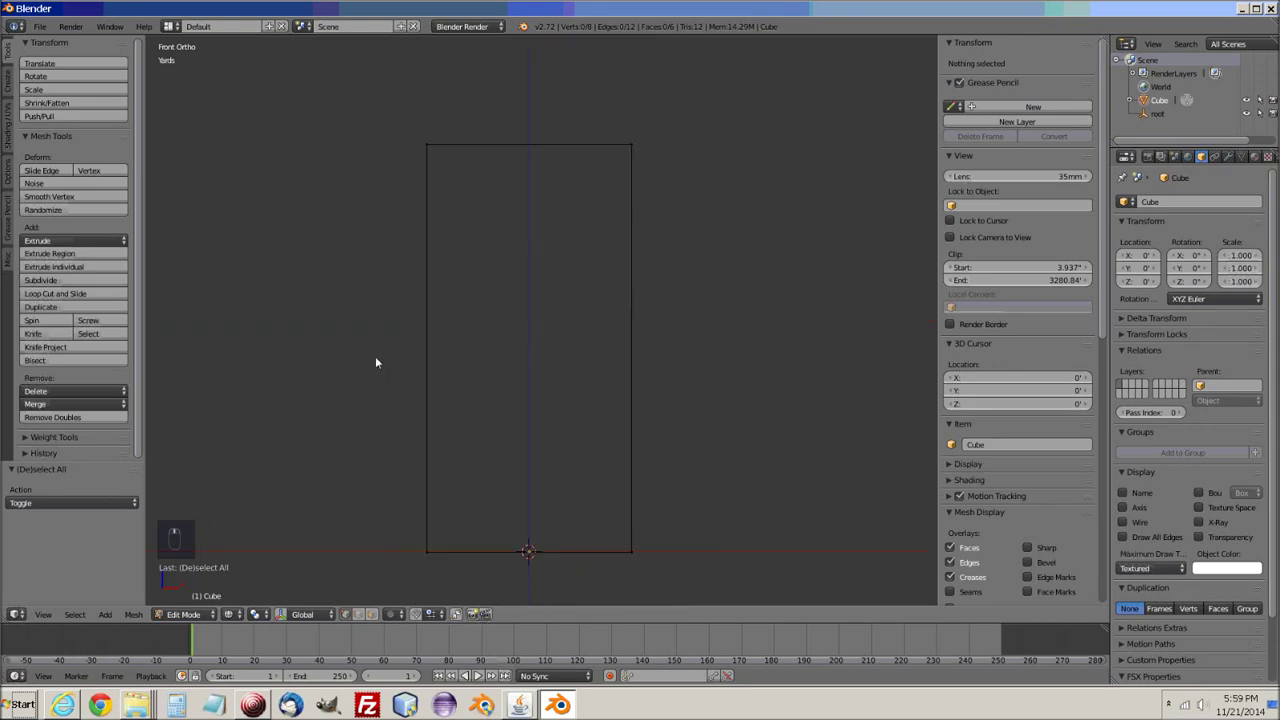
{"action": "middle_click_drag", "start_coordinate": [368, 265], "coordinate": [423, 309]}
{"action": "middle_click_drag", "start_coordinate": [309, 324], "coordinate": [346, 370], "text": "shift"}
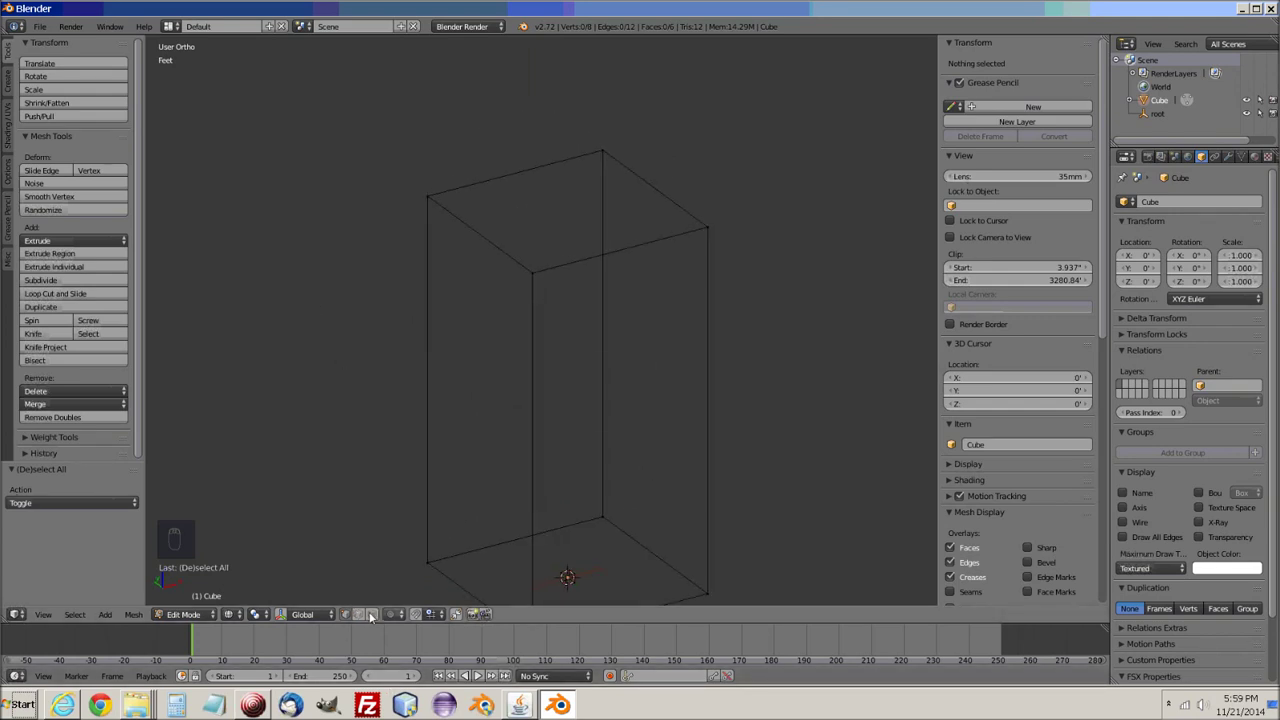
{"action": "left_click", "coordinate": [371, 615]}
{"action": "left_click", "coordinate": [371, 616]}
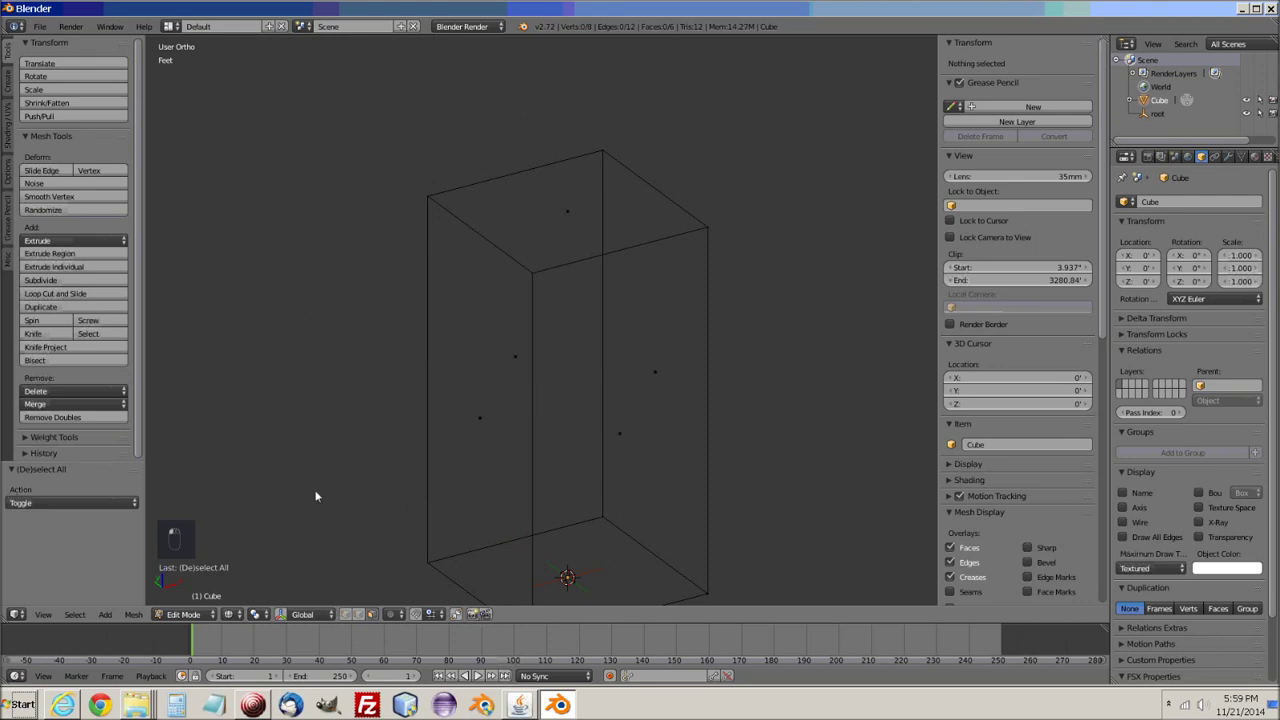
{"action": "right_click", "coordinate": [567, 213]}
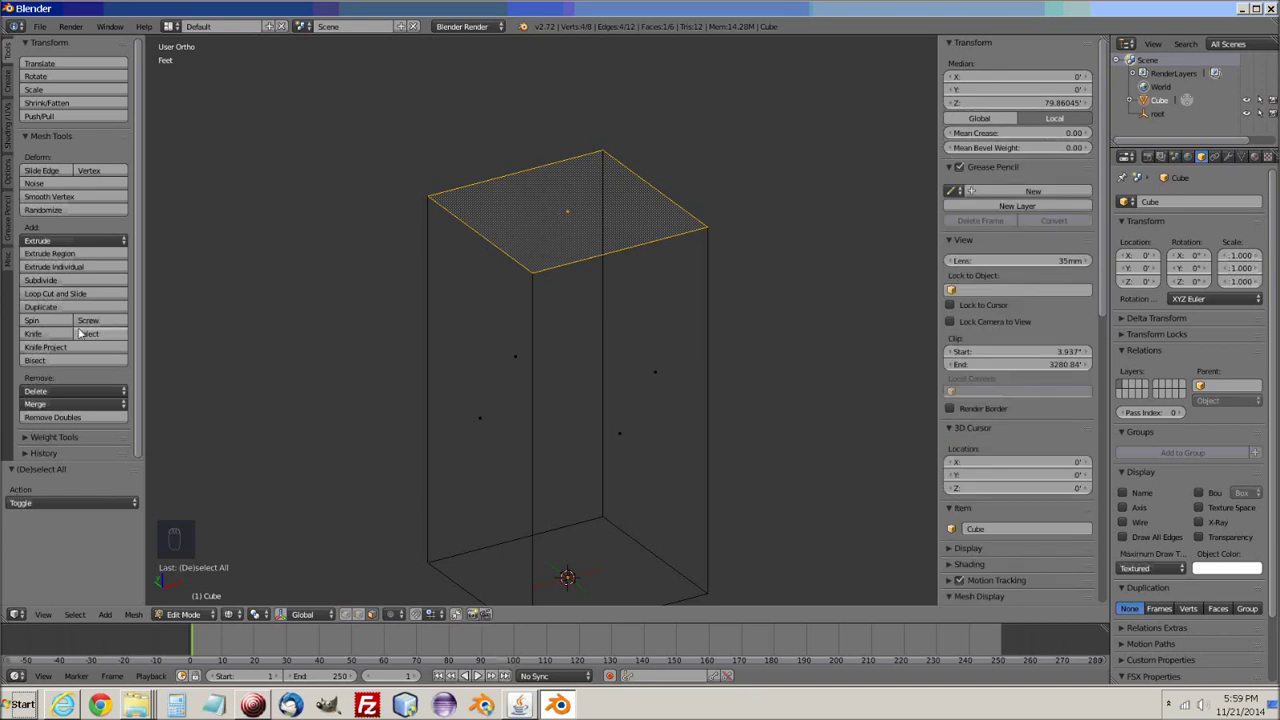
{"action": "left_click", "coordinate": [59, 283]}
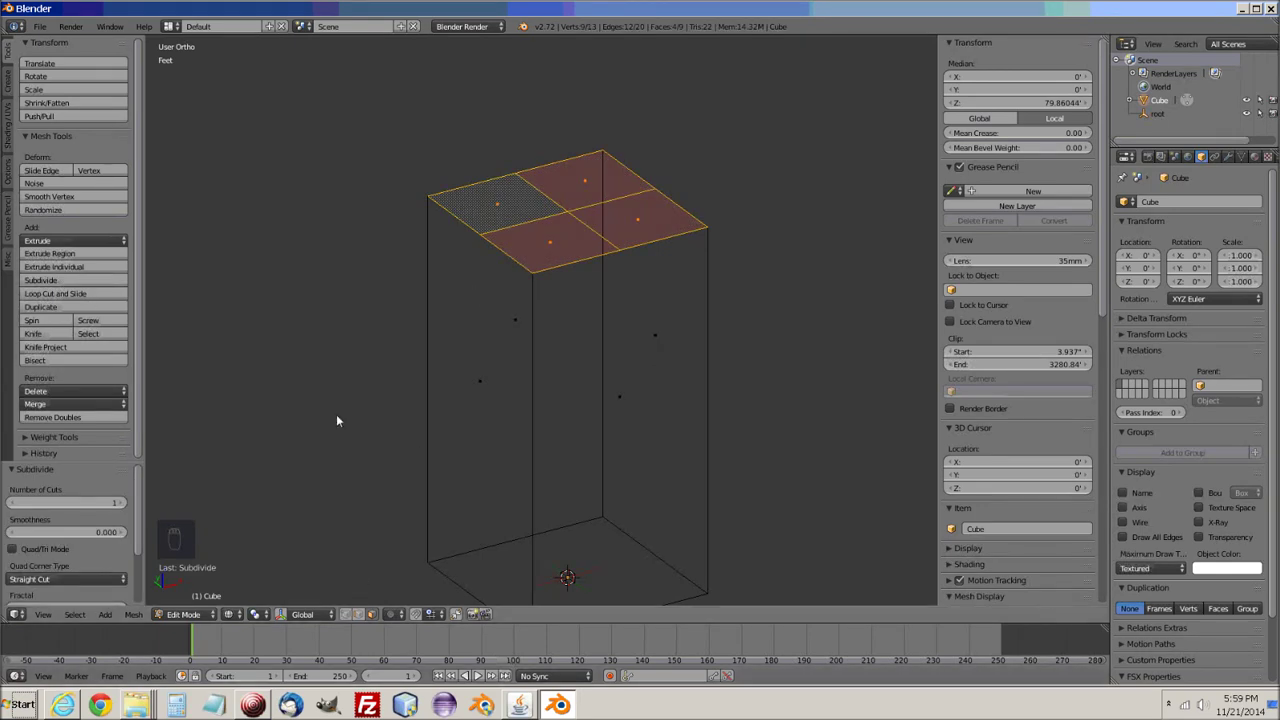
Snap the 3D cursor to the centre vertex of the subdivided top face, clear the selection and return to Object Mode.
{"action": "key", "text": "a"}
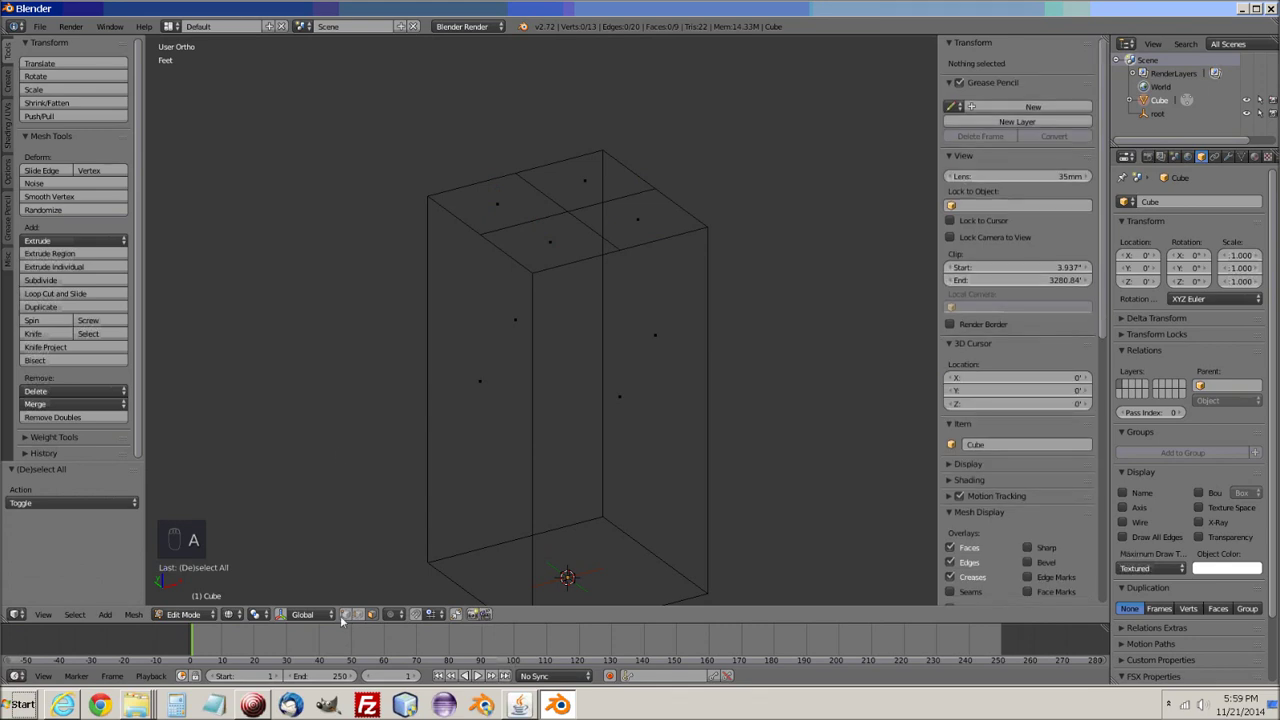
{"action": "left_click", "coordinate": [345, 615]}
{"action": "right_click", "coordinate": [567, 211]}
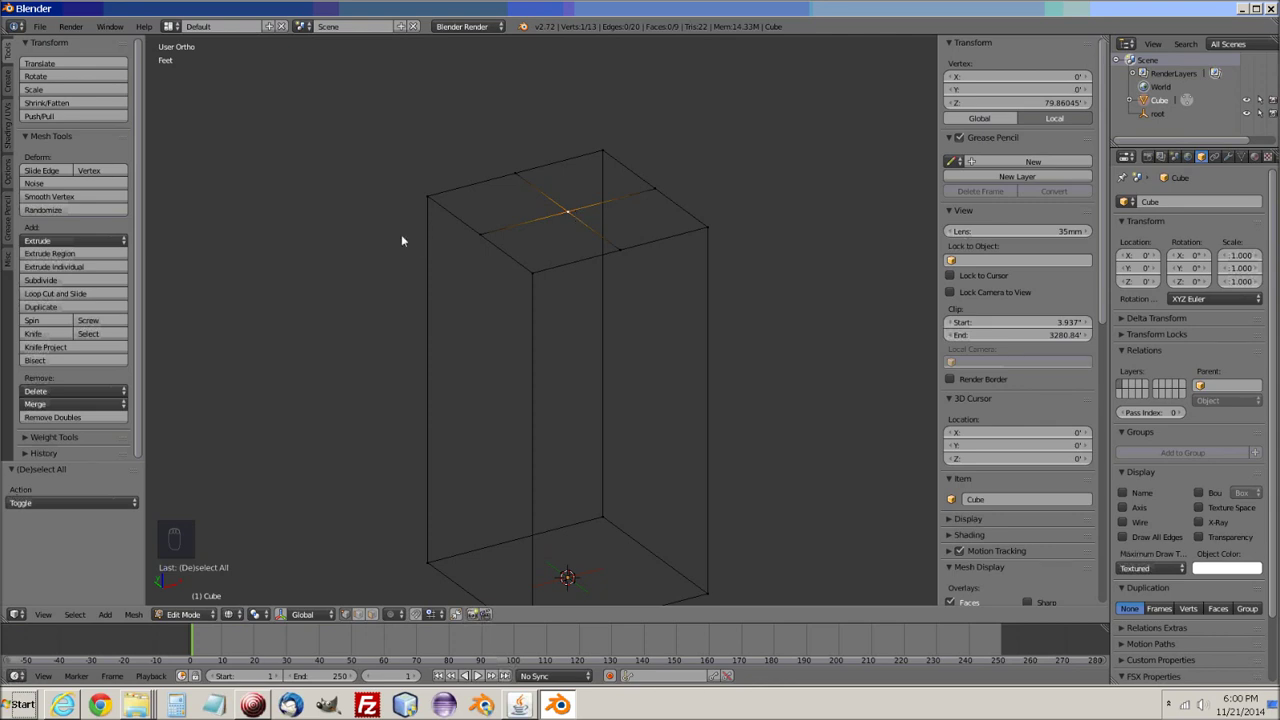
{"action": "key", "text": "shift+s"}
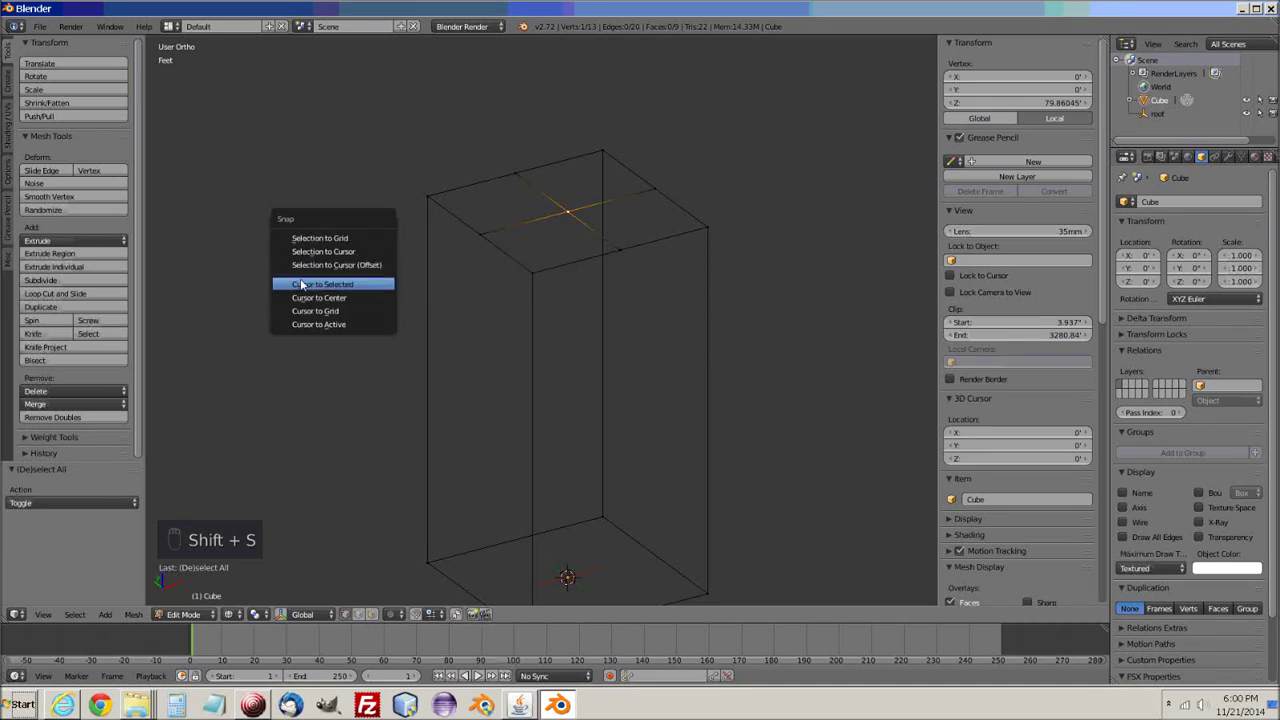
{"action": "left_click", "coordinate": [332, 286]}
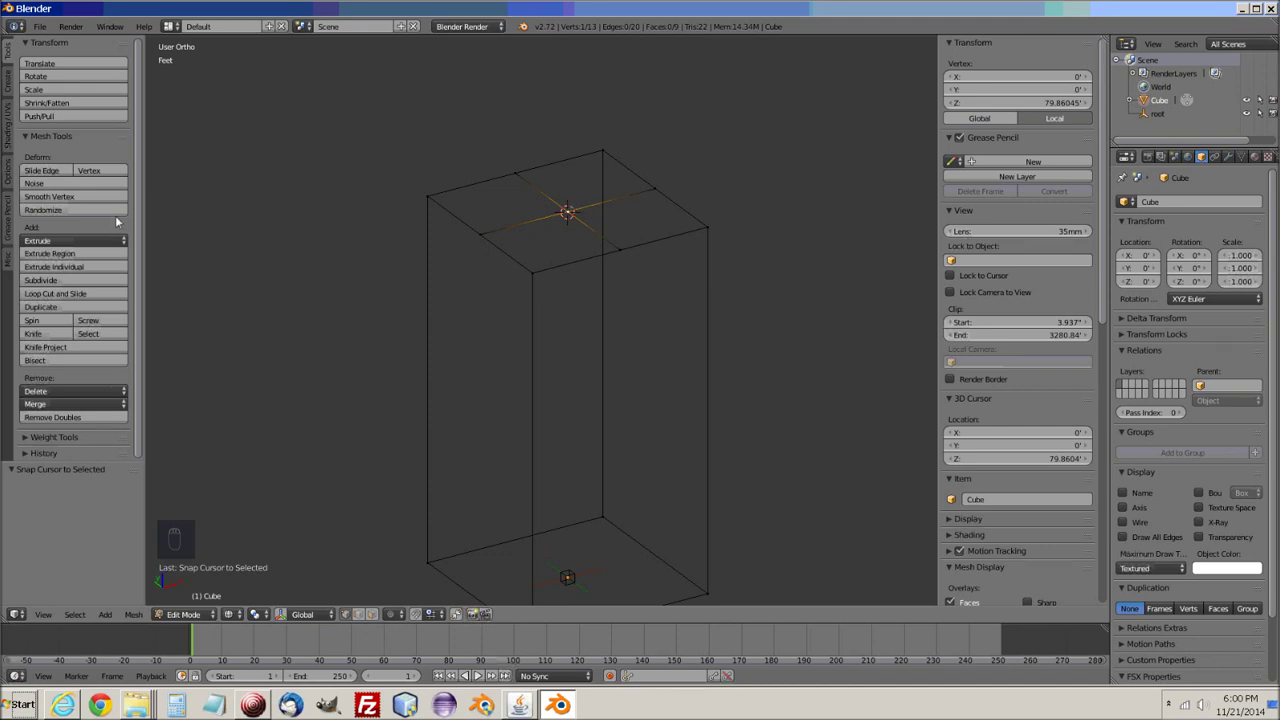
{"action": "key", "text": "a"}
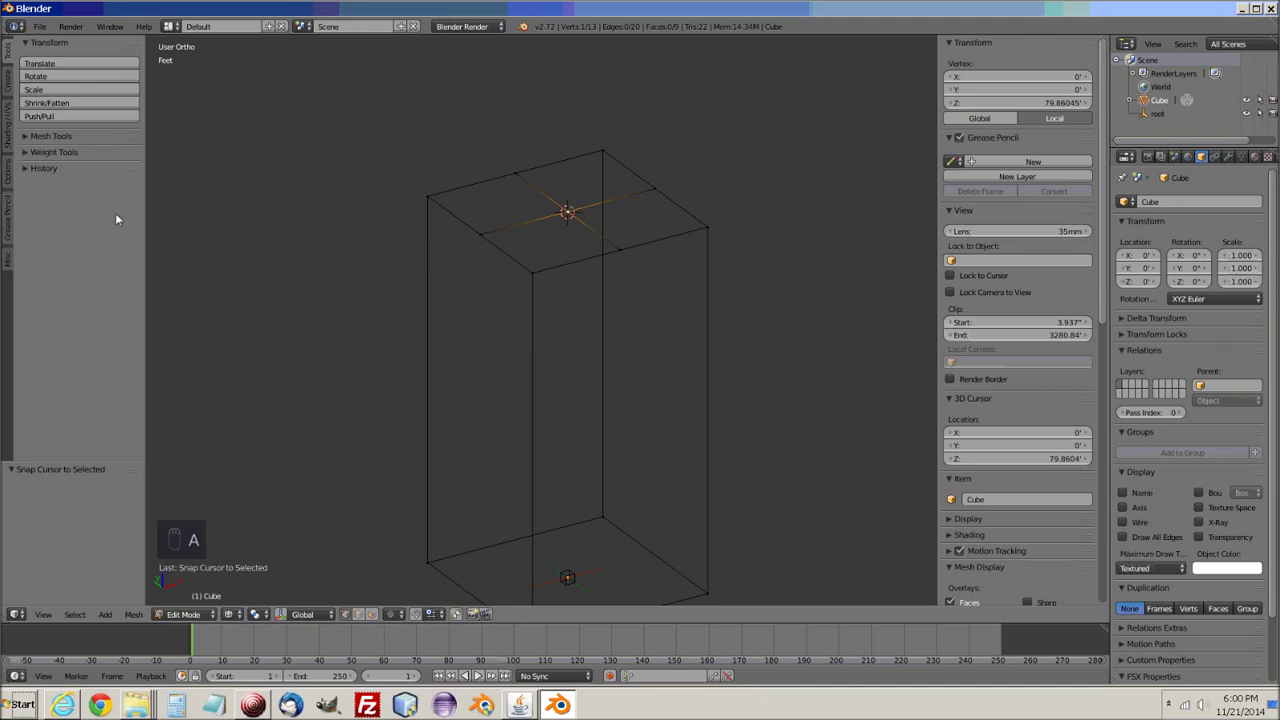
{"action": "key", "text": "a"}
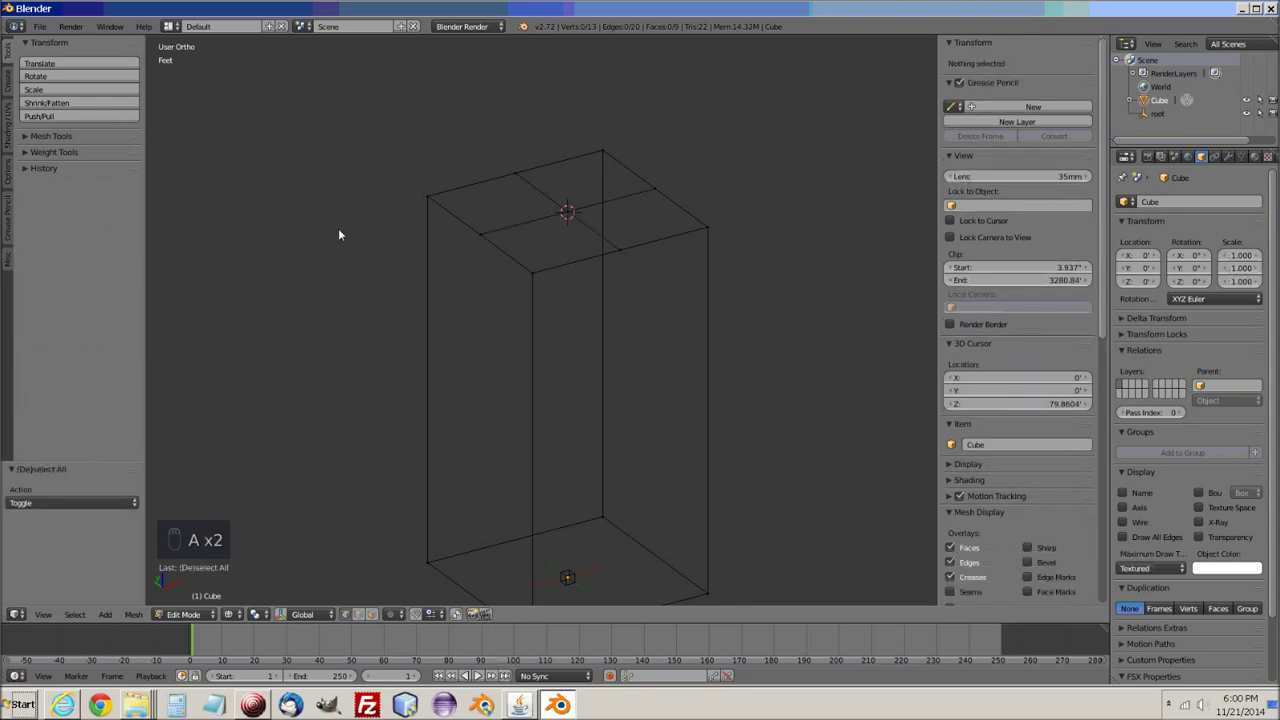
{"action": "key", "text": "Tab"}
Rename the cube object as platformBottom.
{"action": "middle_click_drag", "start_coordinate": [362, 310], "coordinate": [455, 269]}
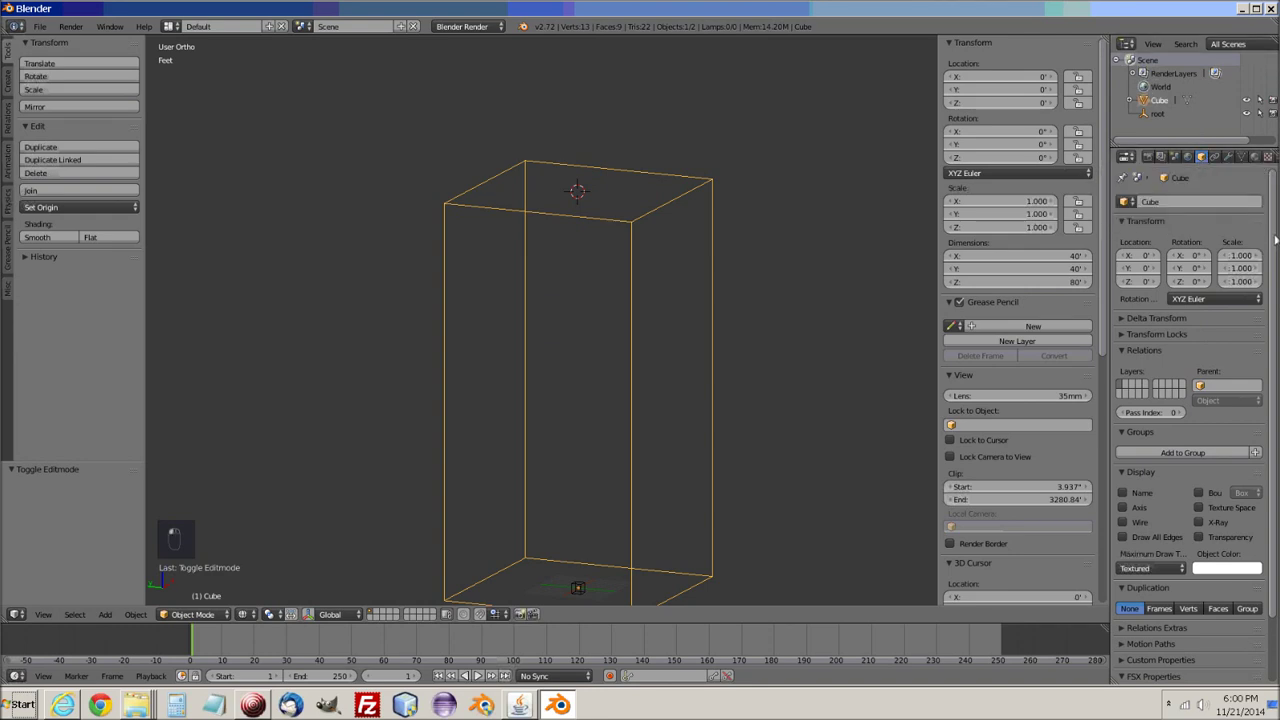
{"action": "left_click", "coordinate": [1170, 203]}
{"action": "type", "text": "ttom"}
{"action": "key", "text": "Return"}
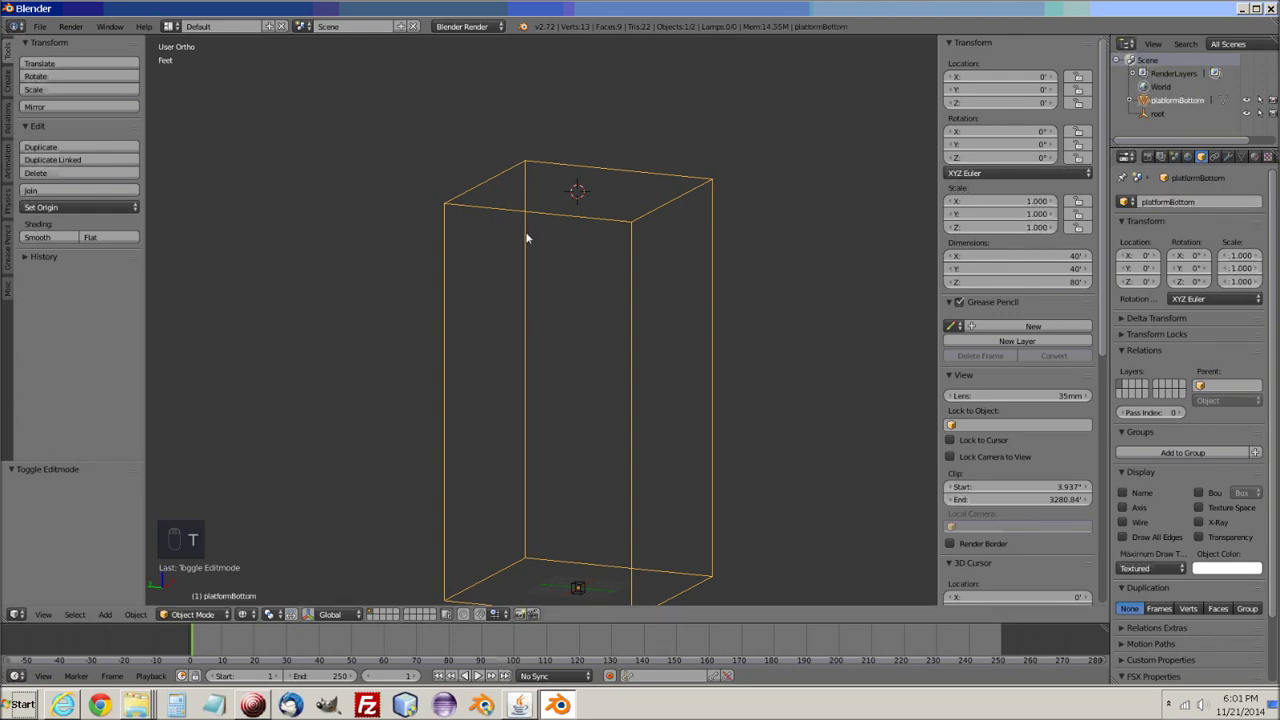
Add a cube mesh at the 3D cursor in the centre of platformBottom's top face.
{"action": "middle_click_drag", "start_coordinate": [593, 272], "coordinate": [587, 288]}
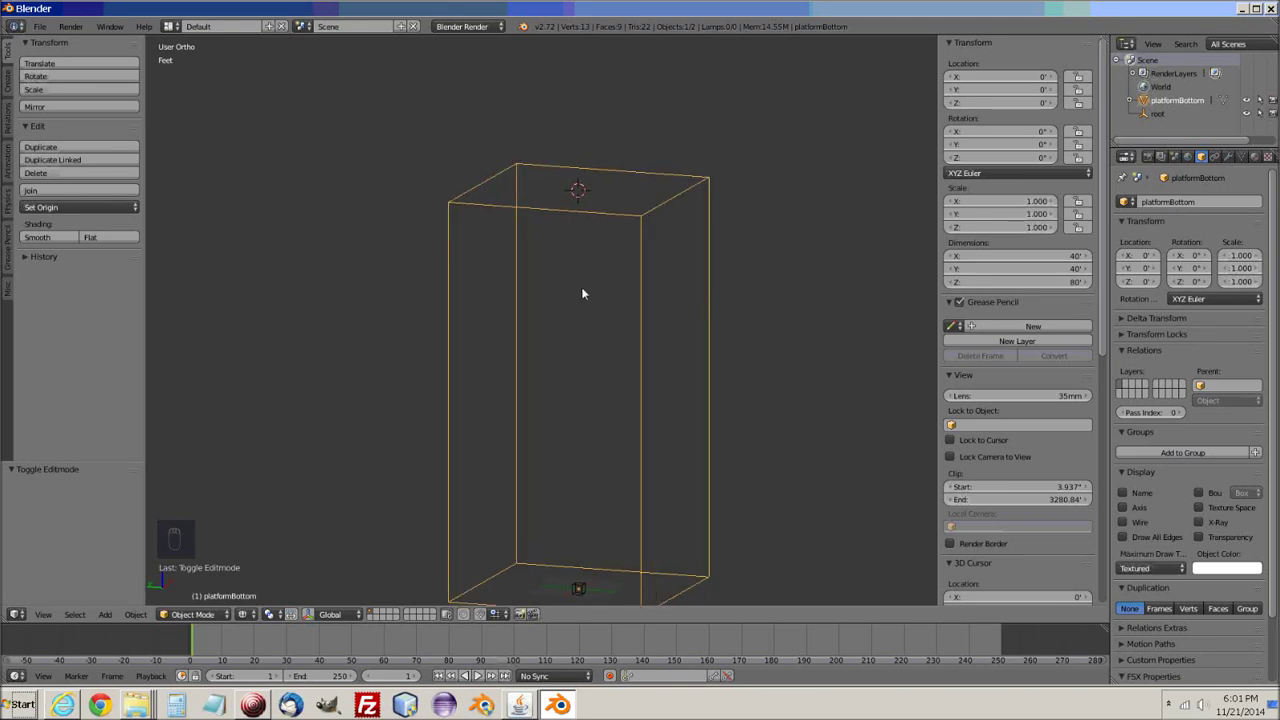
{"action": "key", "text": "shift+a"}
{"action": "mouse_move", "coordinate": [584, 290]}
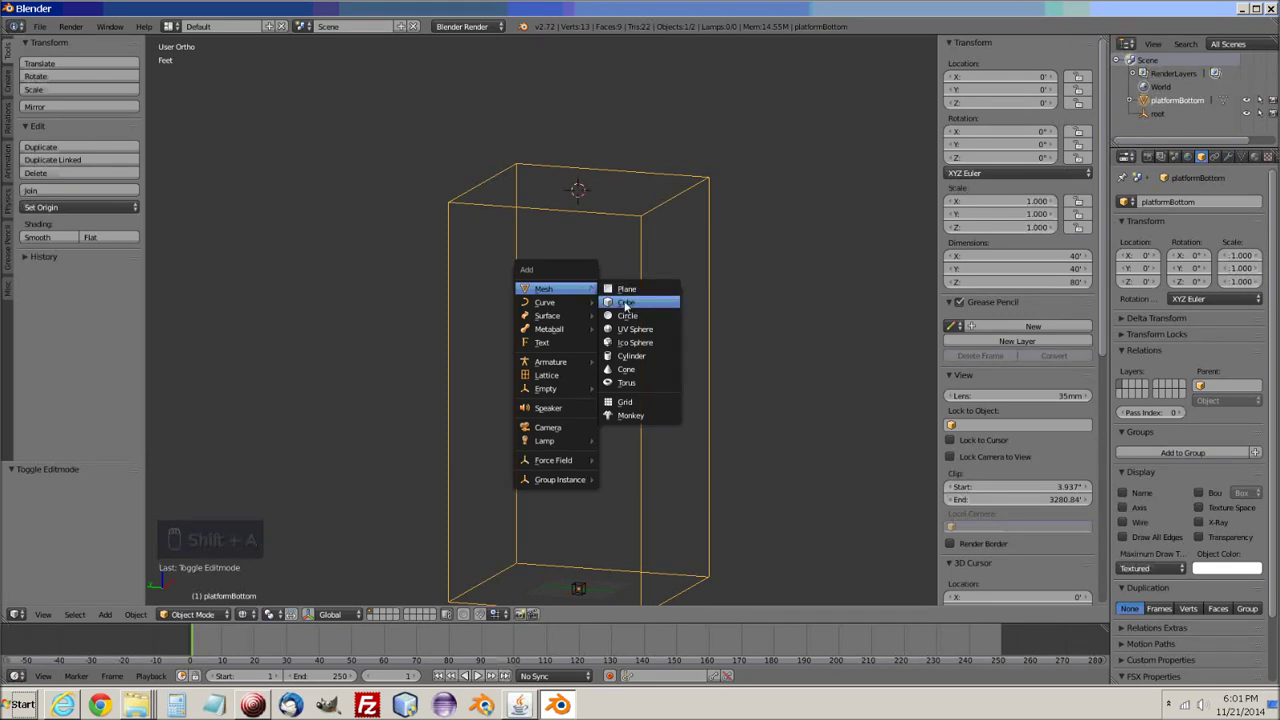
{"action": "left_click", "coordinate": [625, 304]}
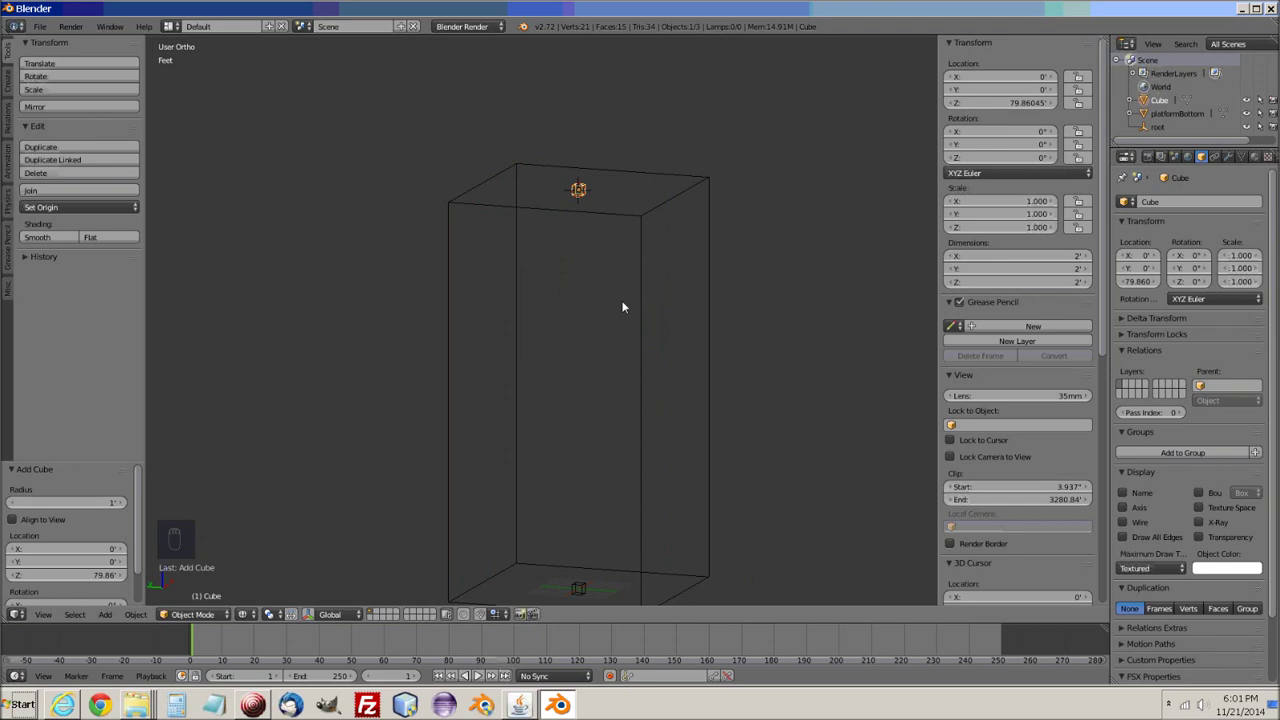
Working in front view, set the new cube's dimensions to 120 ft in X, 120 ft in Y and 3 ft in Z, and apply its scale.
{"action": "key", "text": "KP_1"}
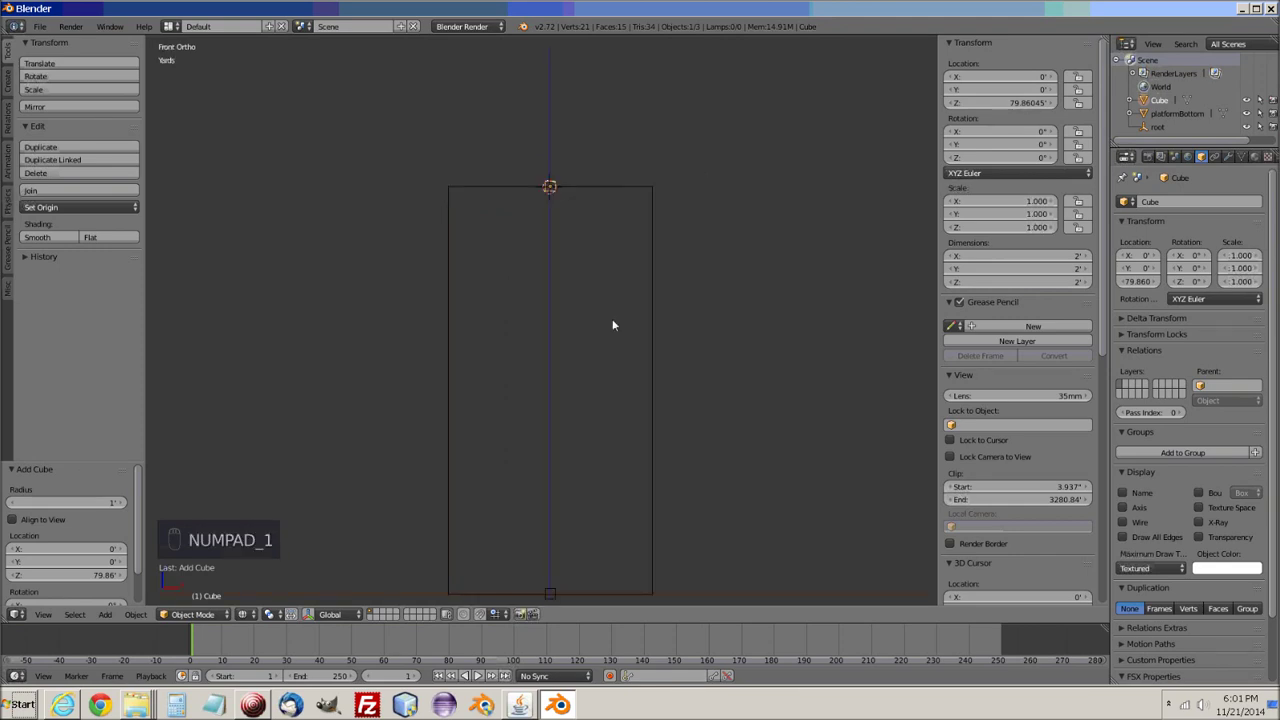
{"action": "middle_click_drag", "start_coordinate": [609, 323], "coordinate": [514, 363], "text": "shift"}
{"action": "scroll", "coordinate": [512, 366], "scroll_direction": "up", "scroll_amount": 2}
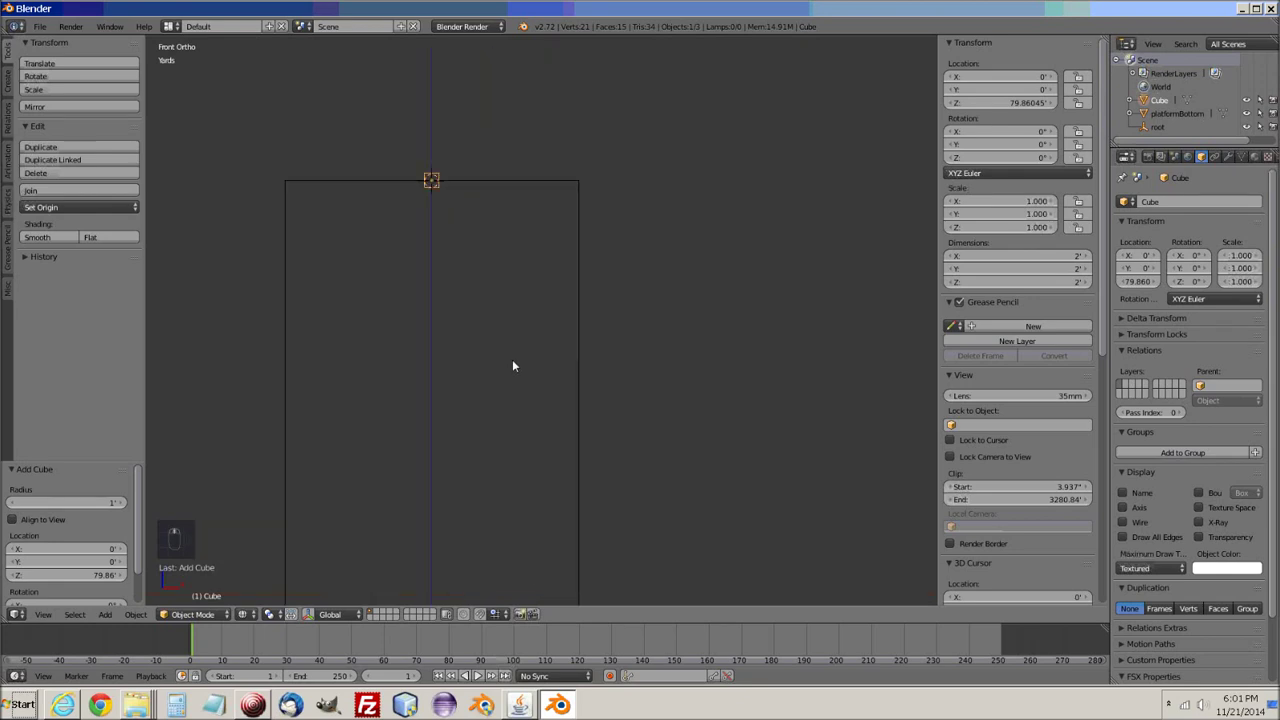
{"action": "scroll", "coordinate": [512, 366], "scroll_direction": "up", "scroll_amount": 1}
{"action": "scroll", "coordinate": [509, 368], "scroll_direction": "down", "scroll_amount": 2}
{"action": "scroll", "coordinate": [509, 368], "scroll_direction": "down", "scroll_amount": 1}
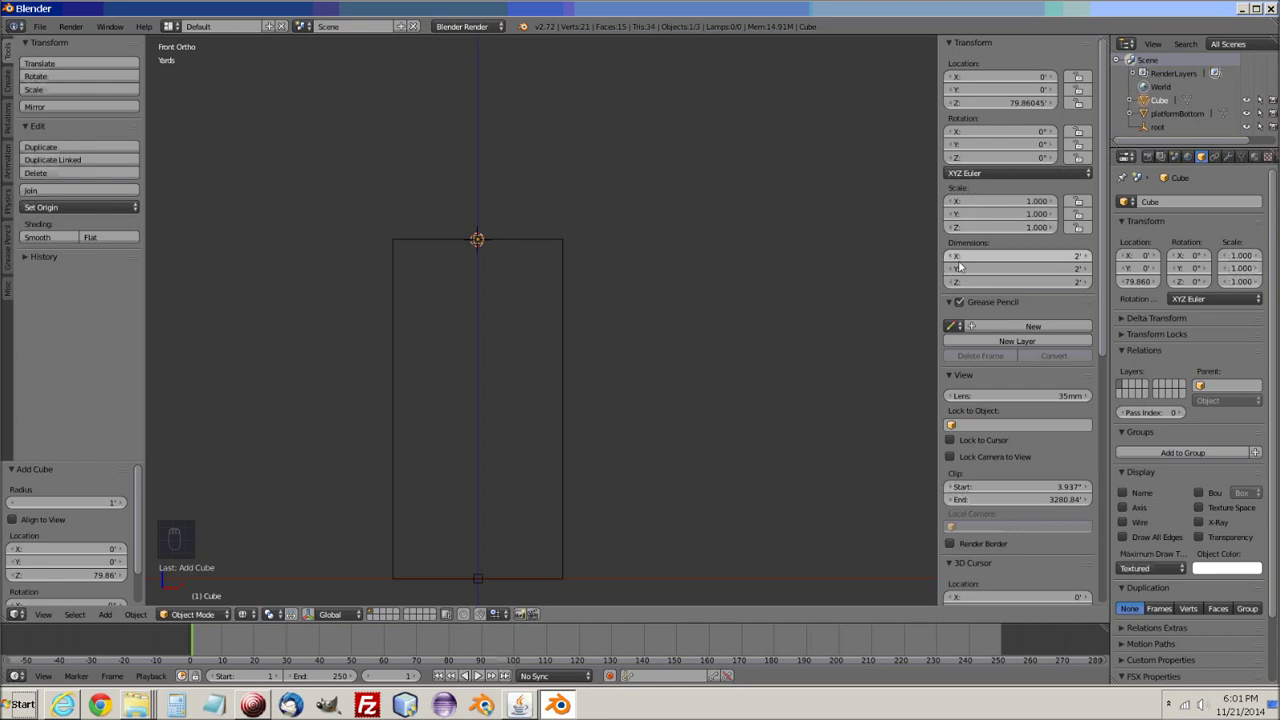
{"action": "left_click", "coordinate": [1034, 258]}
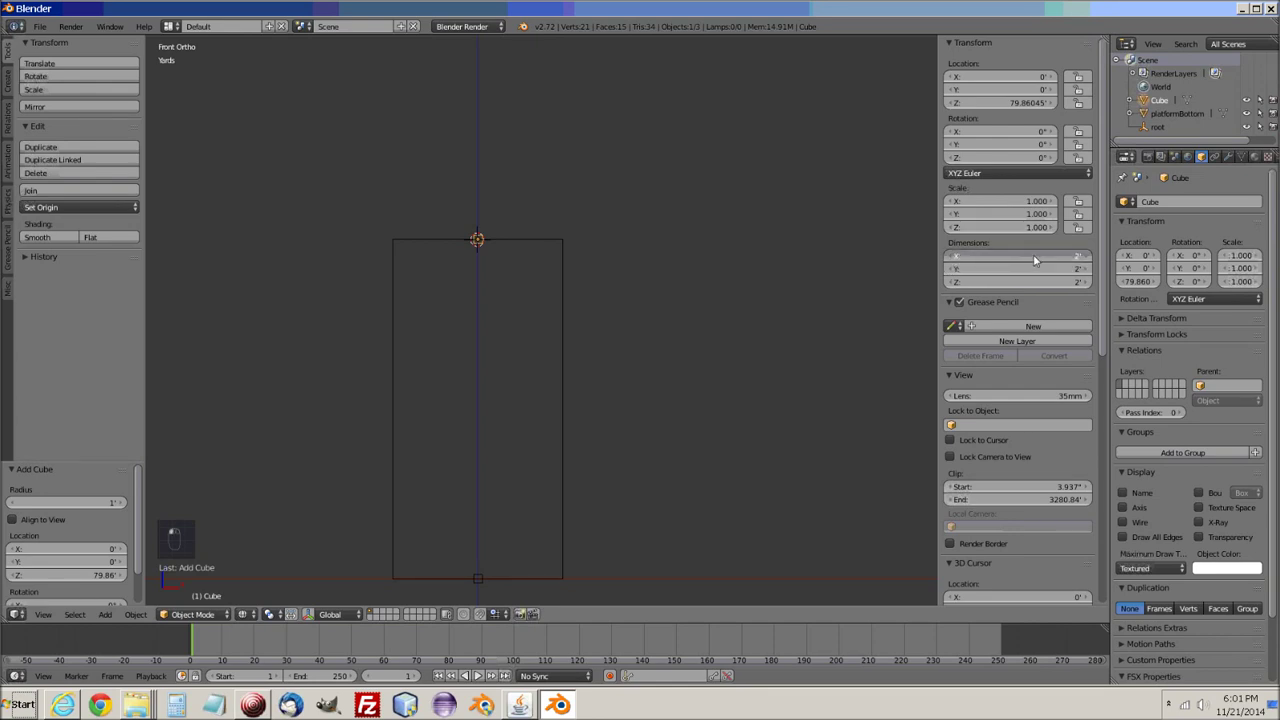
{"action": "type", "text": "120"}
{"action": "key", "text": "Return"}
{"action": "left_click", "coordinate": [1025, 270]}
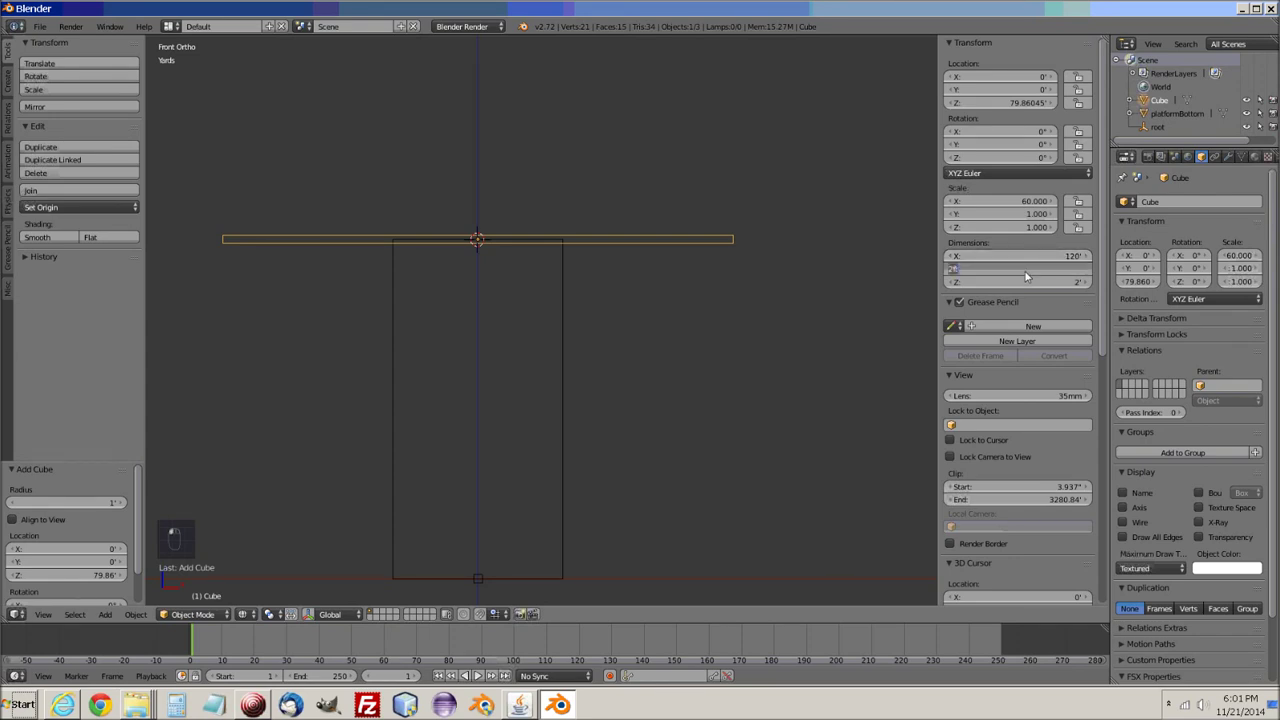
{"action": "type", "text": "120"}
{"action": "key", "text": "Return"}
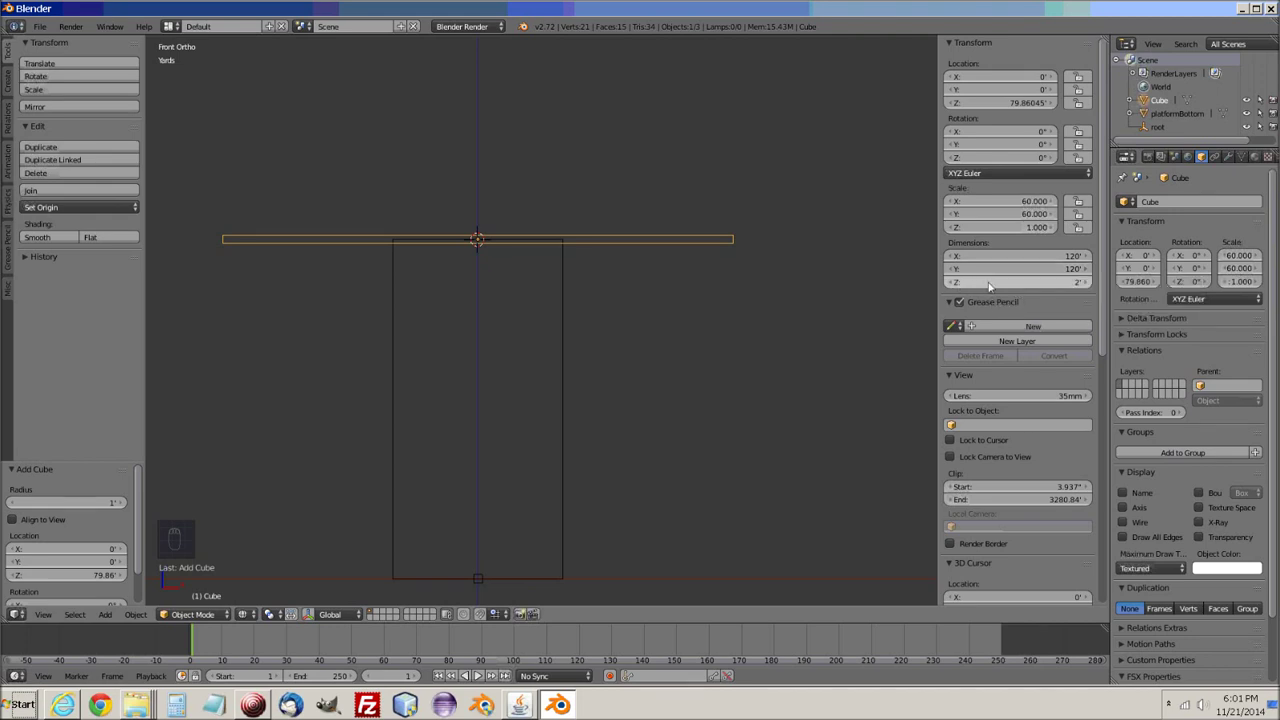
{"action": "left_click", "coordinate": [1015, 284]}
{"action": "type", "text": "3"}
{"action": "key", "text": "Return"}
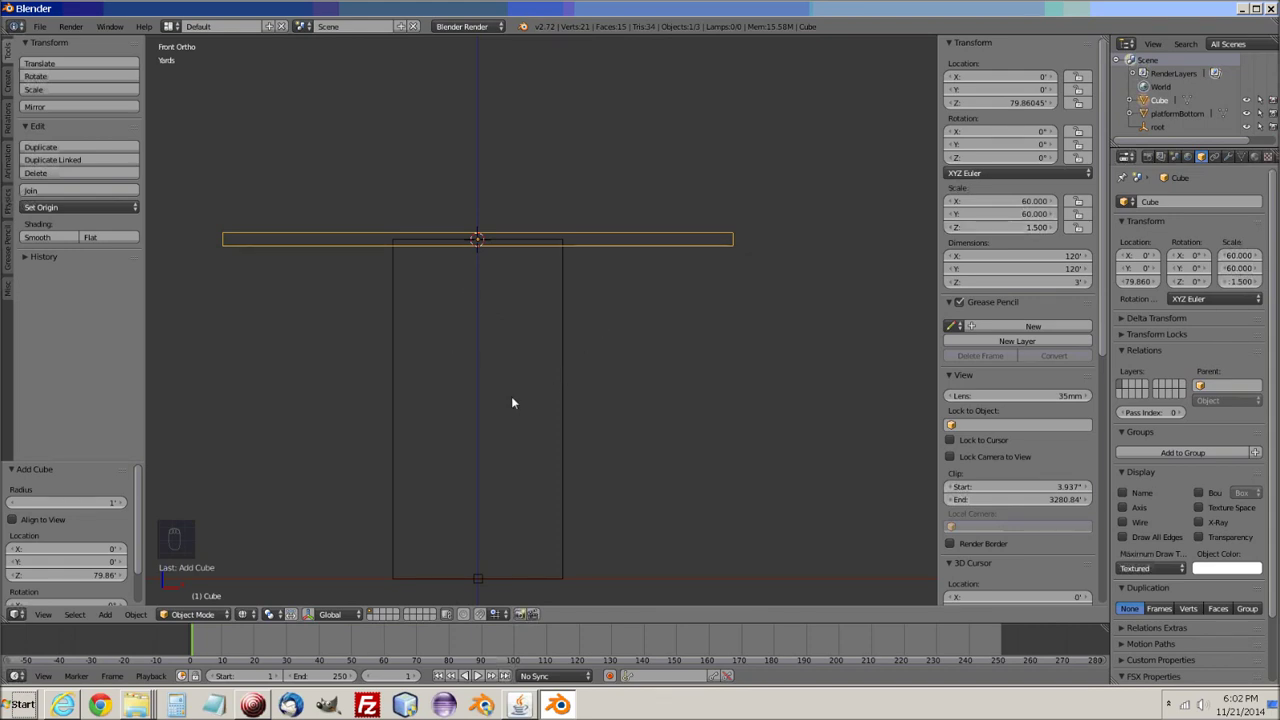
{"action": "key", "text": "ctrl+a"}
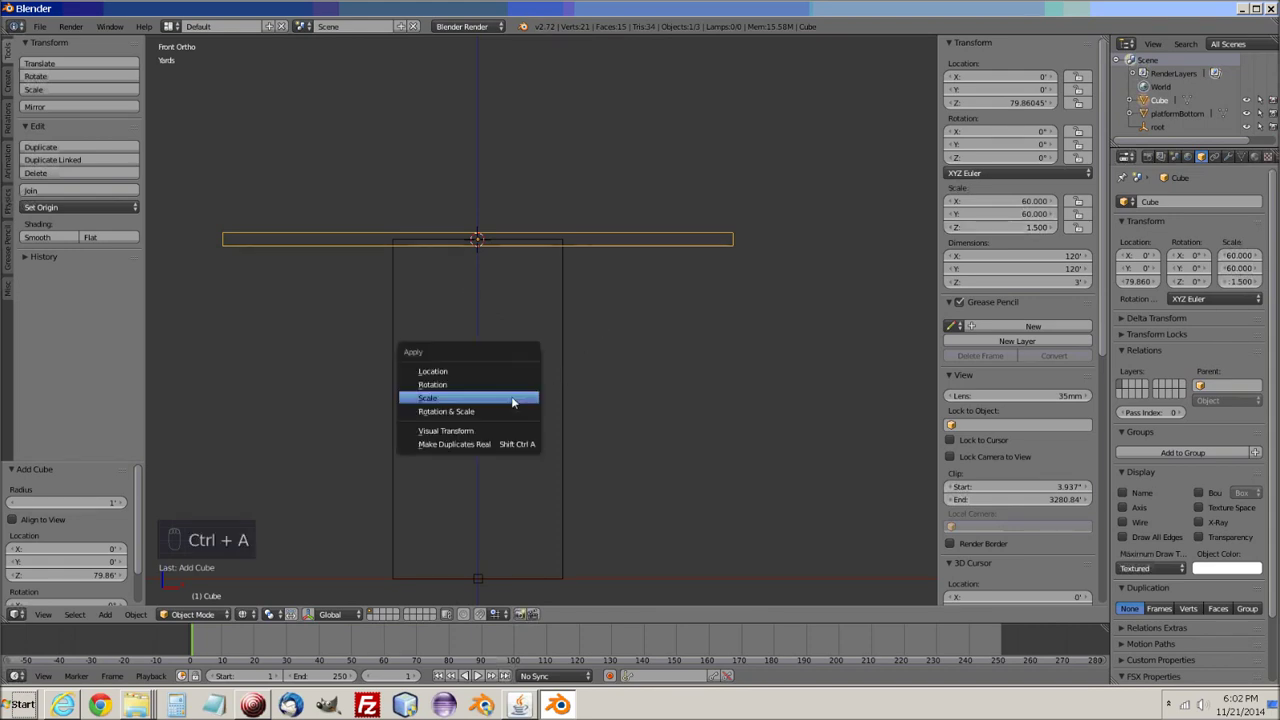
{"action": "left_click", "coordinate": [428, 398]}
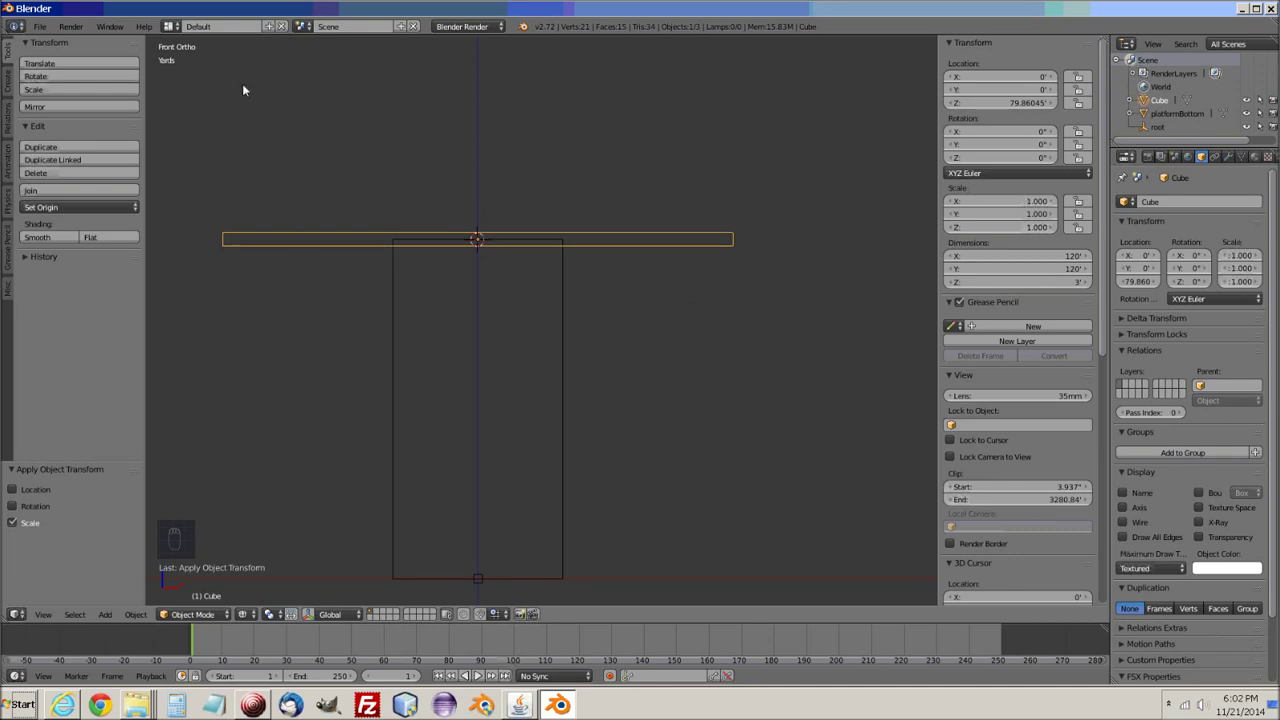
Save the project as PlatformTest5.blend in the C:\FSX_Projects\Rig_One folder.
{"action": "left_click", "coordinate": [39, 27]}
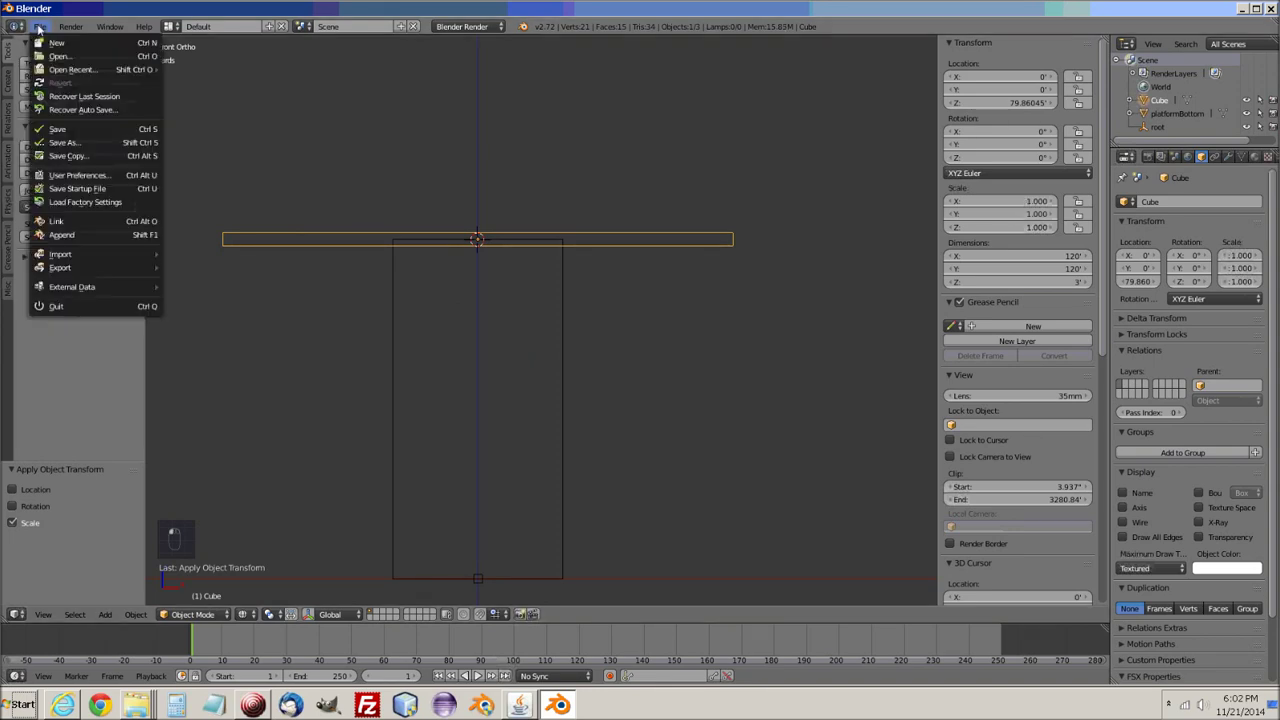
{"action": "left_click", "coordinate": [59, 143]}
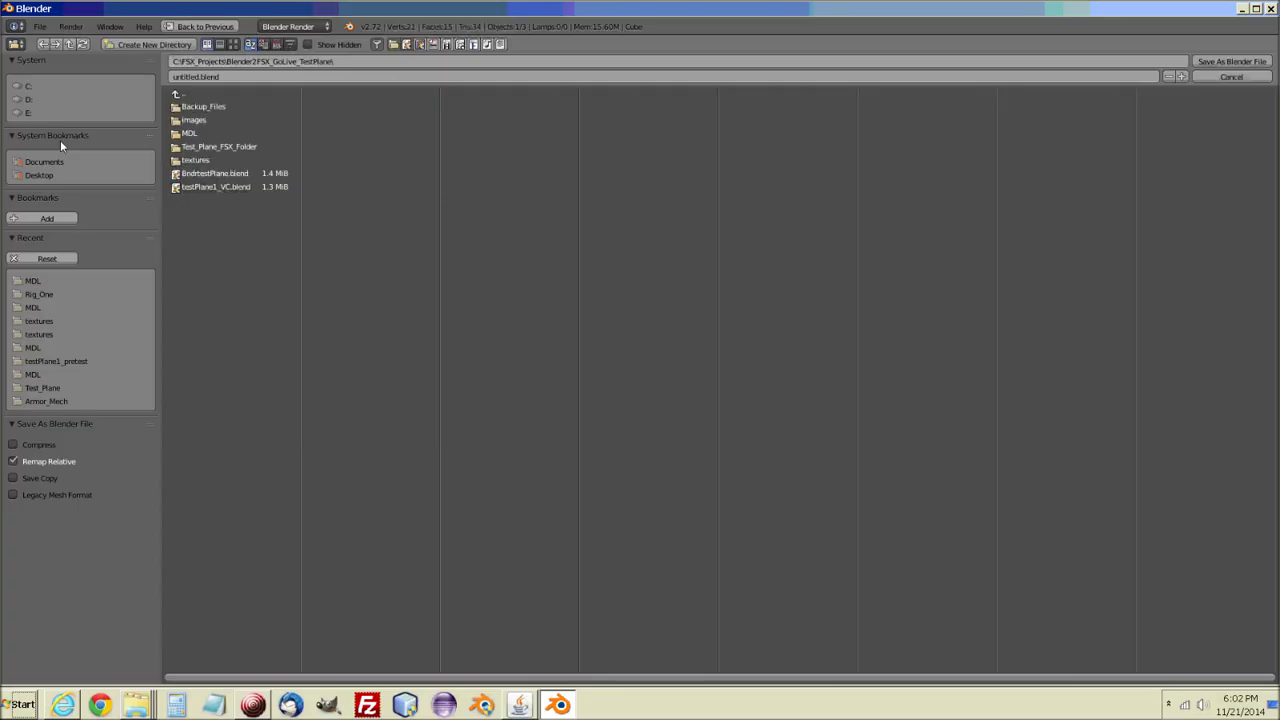
{"action": "left_click", "coordinate": [201, 93]}
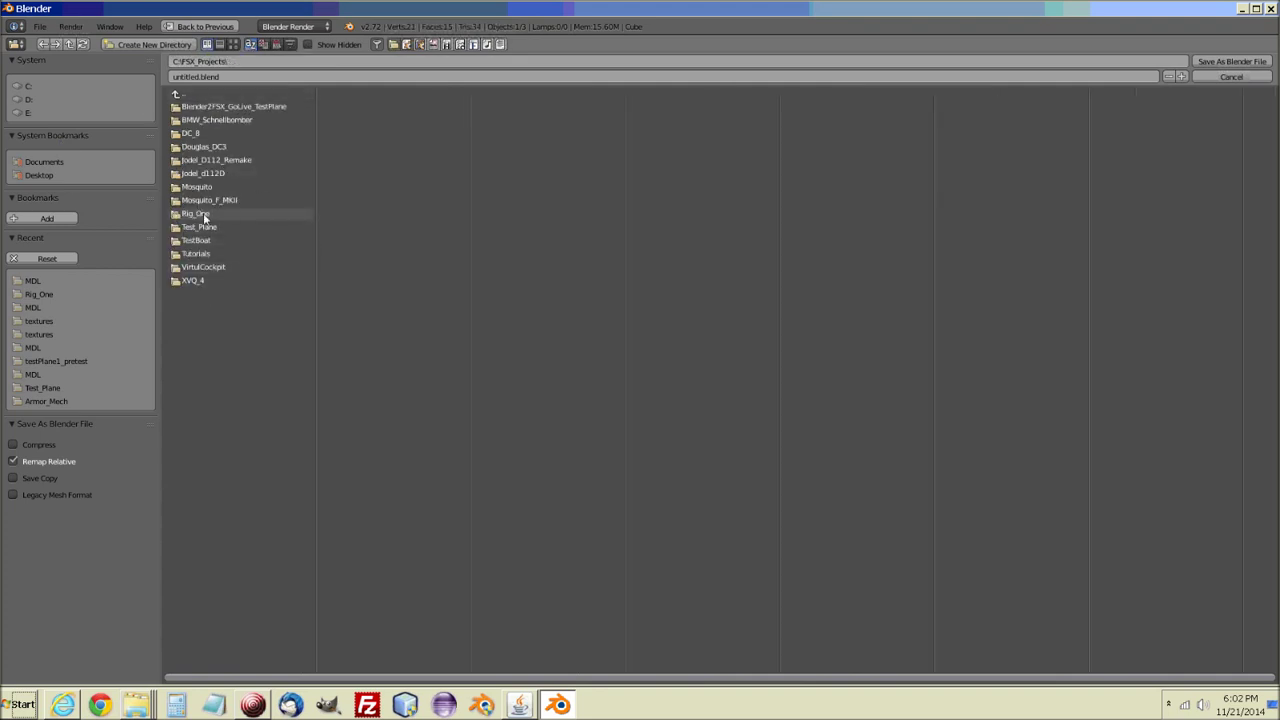
{"action": "left_click", "coordinate": [177, 215]}
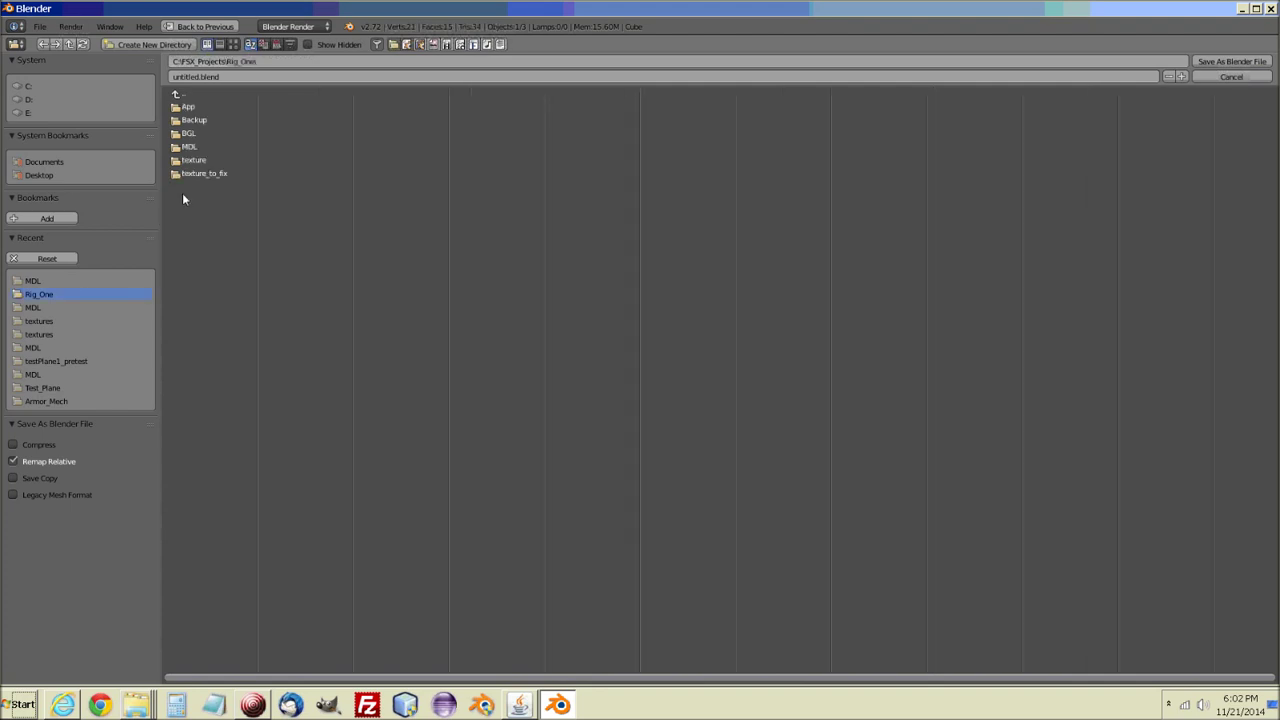
{"action": "left_click", "coordinate": [227, 78]}
{"action": "type", "text": "Rig5"}
{"action": "key", "text": "Return"}
{"action": "left_click", "coordinate": [1252, 64]}
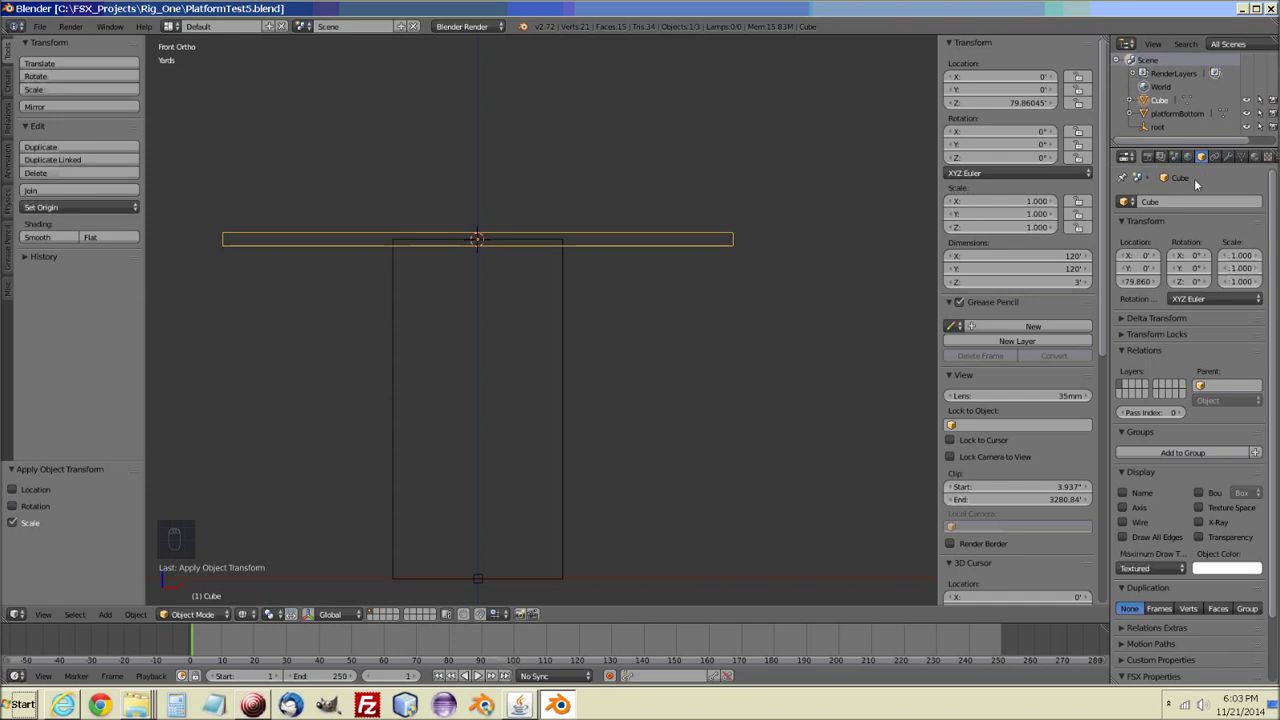
Rename the 120 x 120 x 3 ft slab object as platformUpper.
{"action": "left_click", "coordinate": [1168, 202]}
{"action": "type", "text": "tformUpper"}
{"action": "key", "text": "Return"}
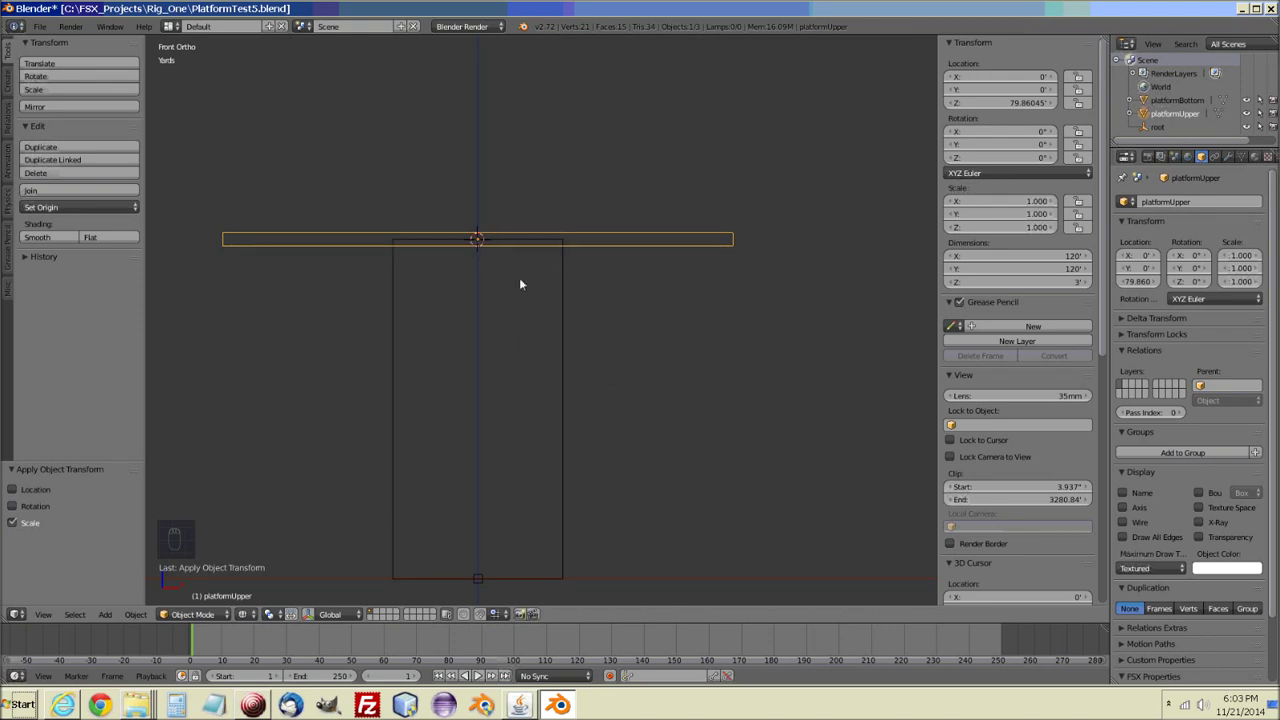
Move platformUpper up about 1.55 ft along Z so its underside rests on the top of platformBottom.
{"action": "scroll", "coordinate": [519, 279], "scroll_direction": "up", "scroll_amount": 1, "text": "shift"}
{"action": "scroll", "coordinate": [518, 287], "scroll_direction": "up", "scroll_amount": 2, "text": "shift"}
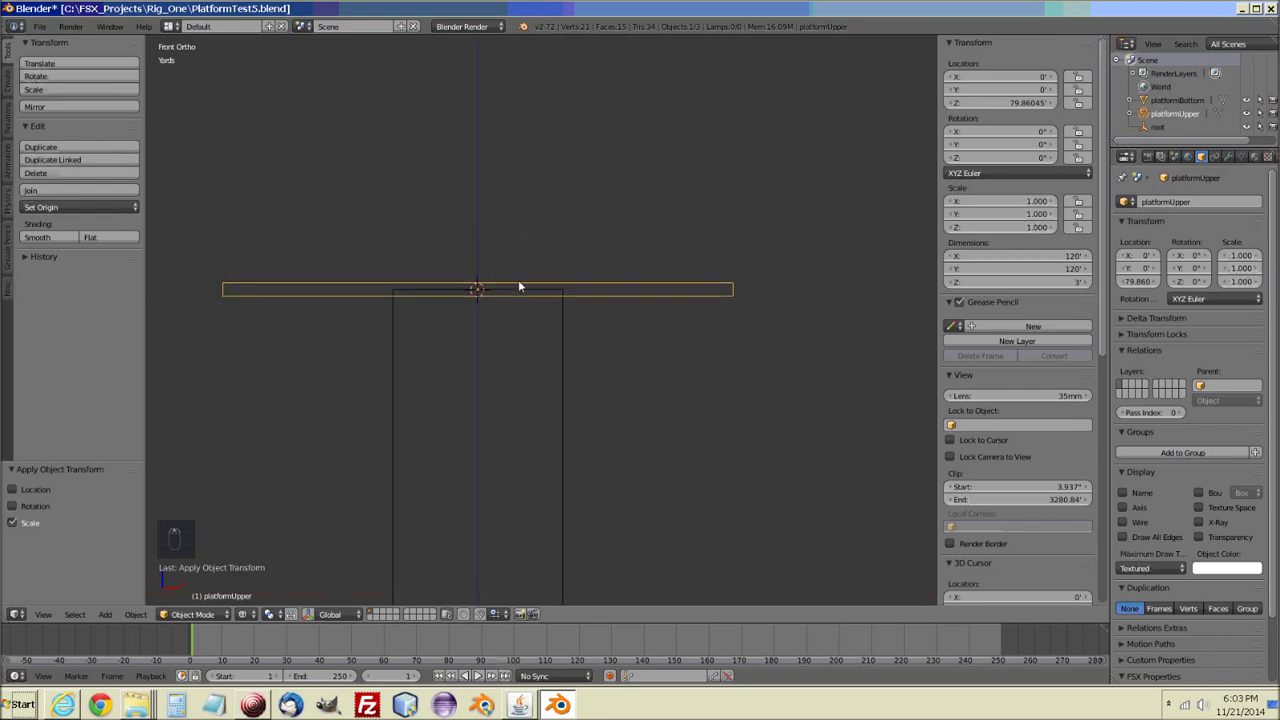
{"action": "scroll", "coordinate": [518, 287], "scroll_direction": "up", "scroll_amount": 3}
{"action": "scroll", "coordinate": [518, 287], "scroll_direction": "up", "scroll_amount": 2}
{"action": "middle_click_drag", "start_coordinate": [486, 286], "coordinate": [612, 340], "text": "shift"}
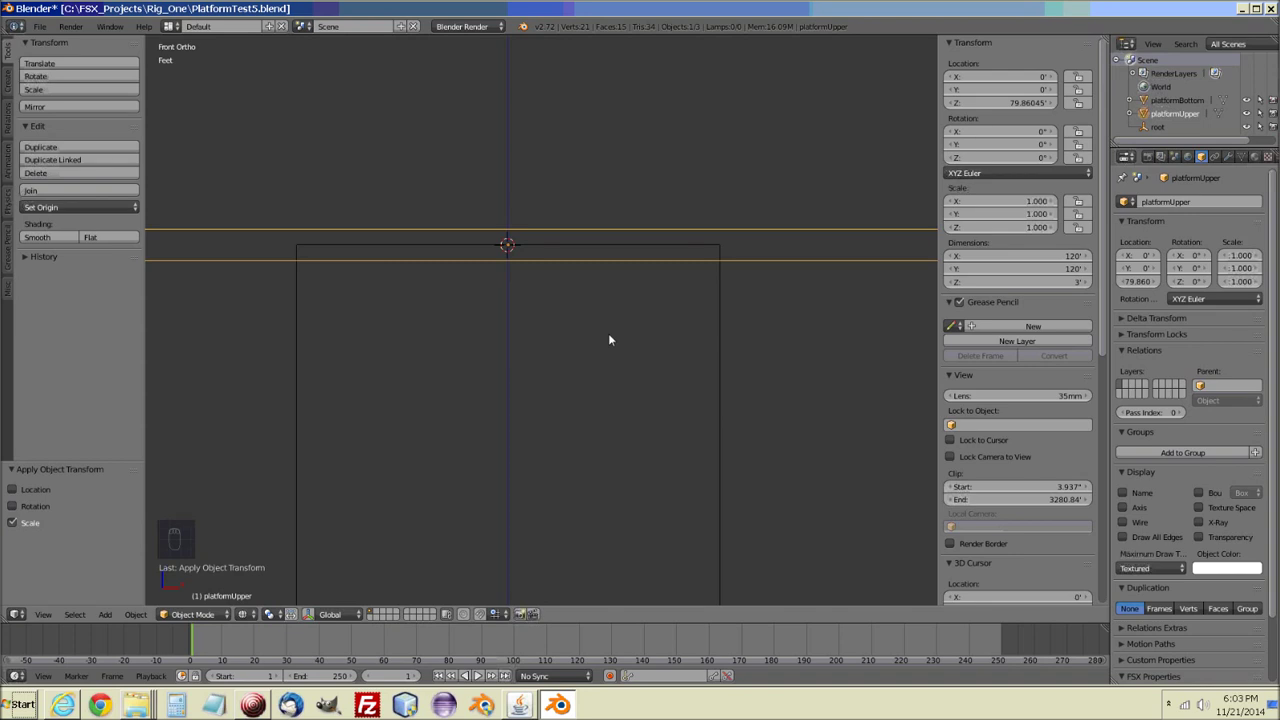
{"action": "key", "text": "g"}
{"action": "key", "text": "z"}
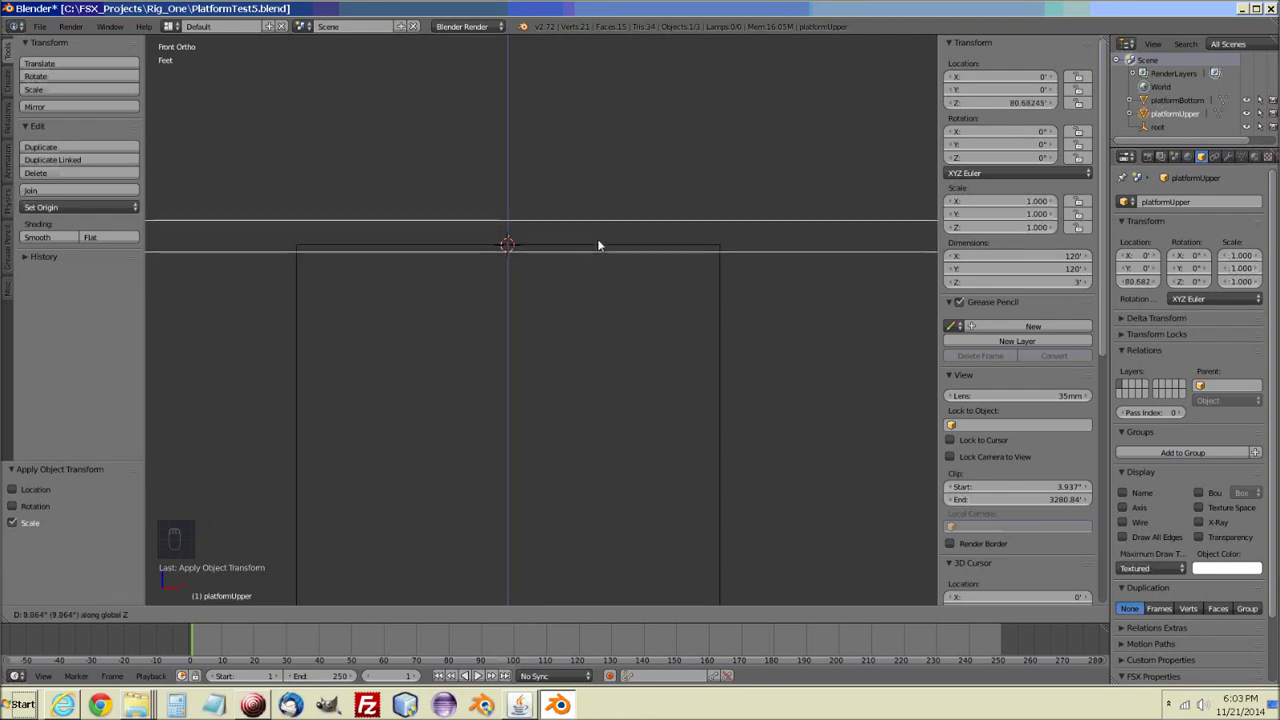
{"action": "left_click", "coordinate": [591, 169]}
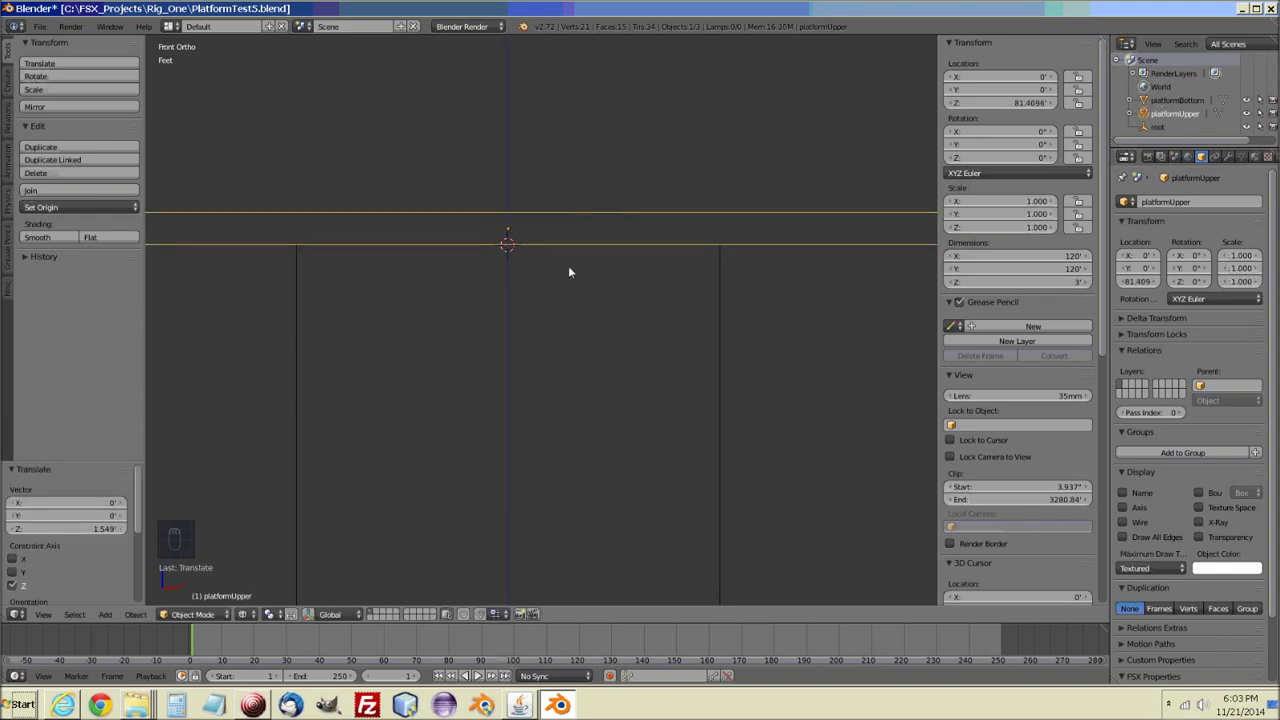
Add a plane mesh at the 3D cursor, where platformUpper meets platformBottom.
{"action": "scroll", "coordinate": [554, 333], "scroll_direction": "down", "scroll_amount": 6}
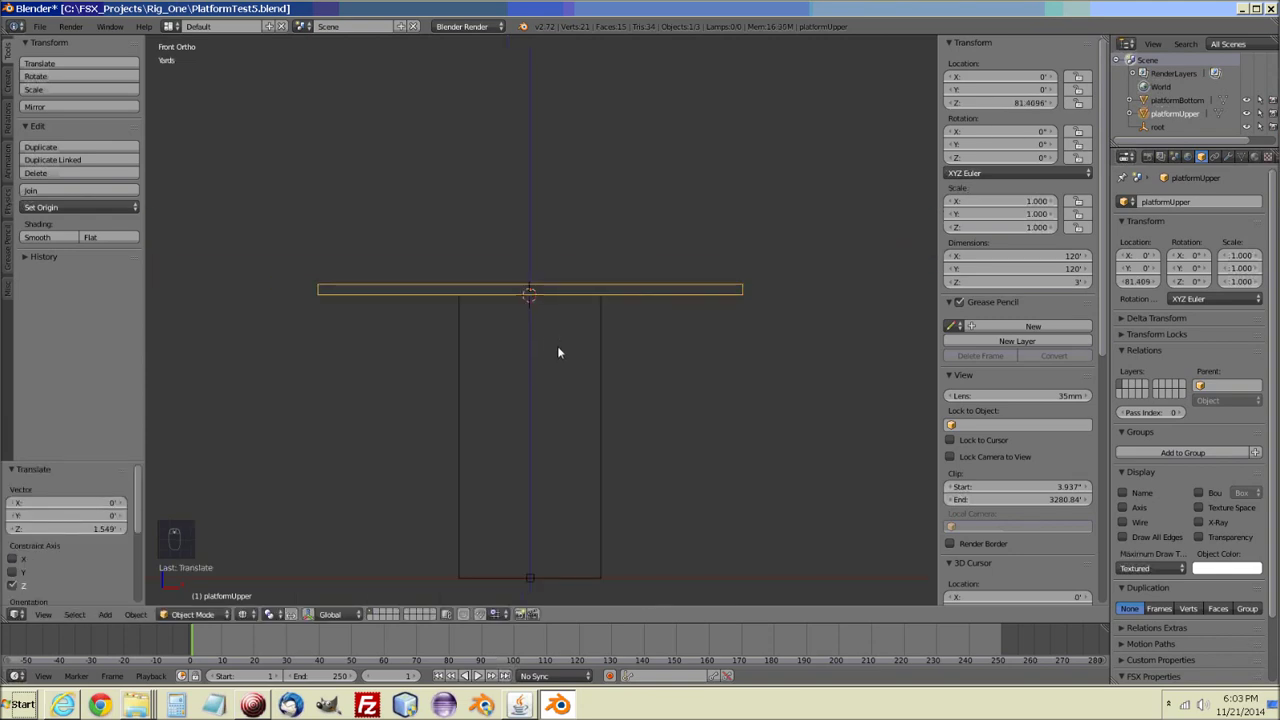
{"action": "middle_click_drag", "start_coordinate": [557, 346], "coordinate": [594, 376]}
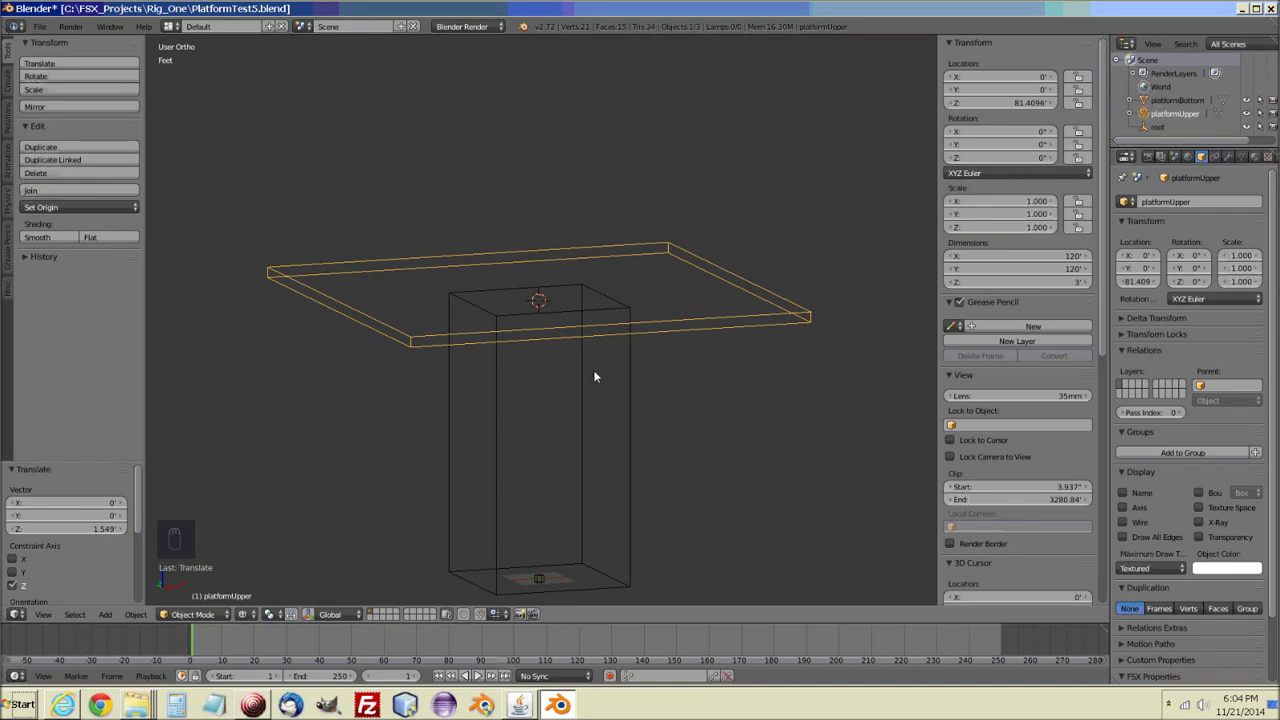
{"action": "key", "text": "KP_1"}
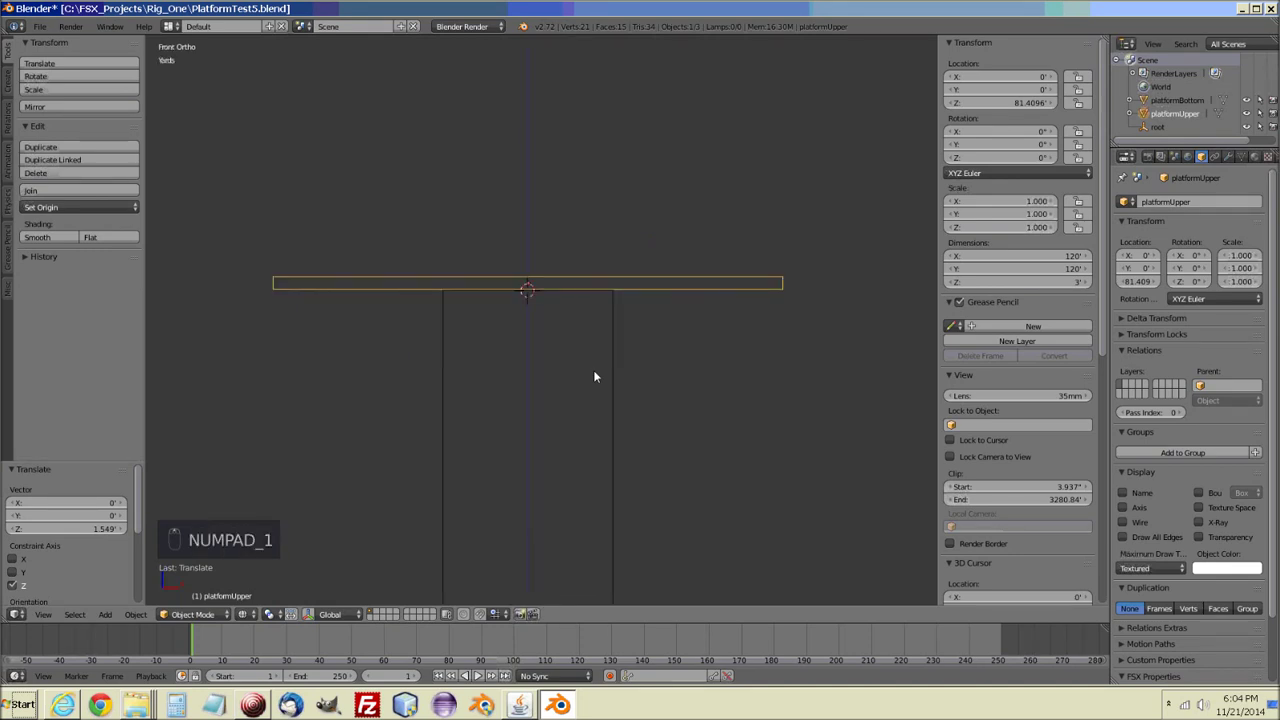
{"action": "scroll", "coordinate": [594, 376], "scroll_direction": "up", "scroll_amount": 4}
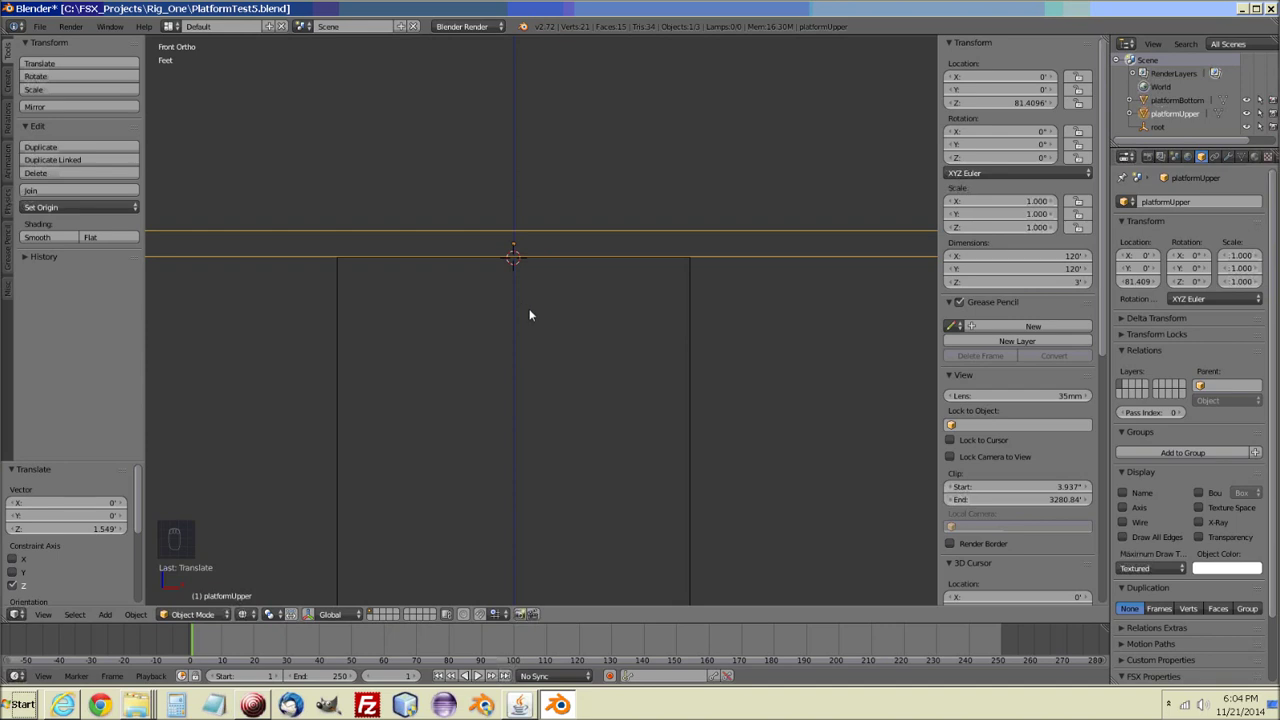
{"action": "key", "text": "shift+a"}
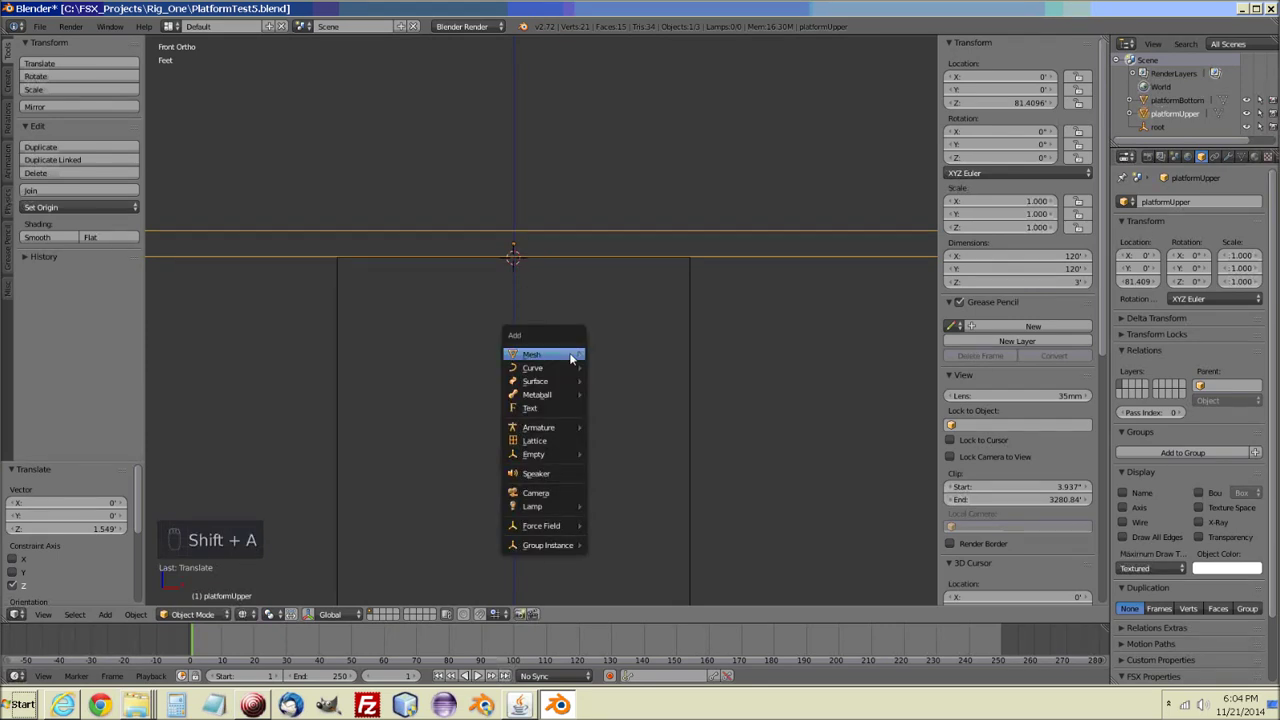
{"action": "mouse_move", "coordinate": [572, 358]}
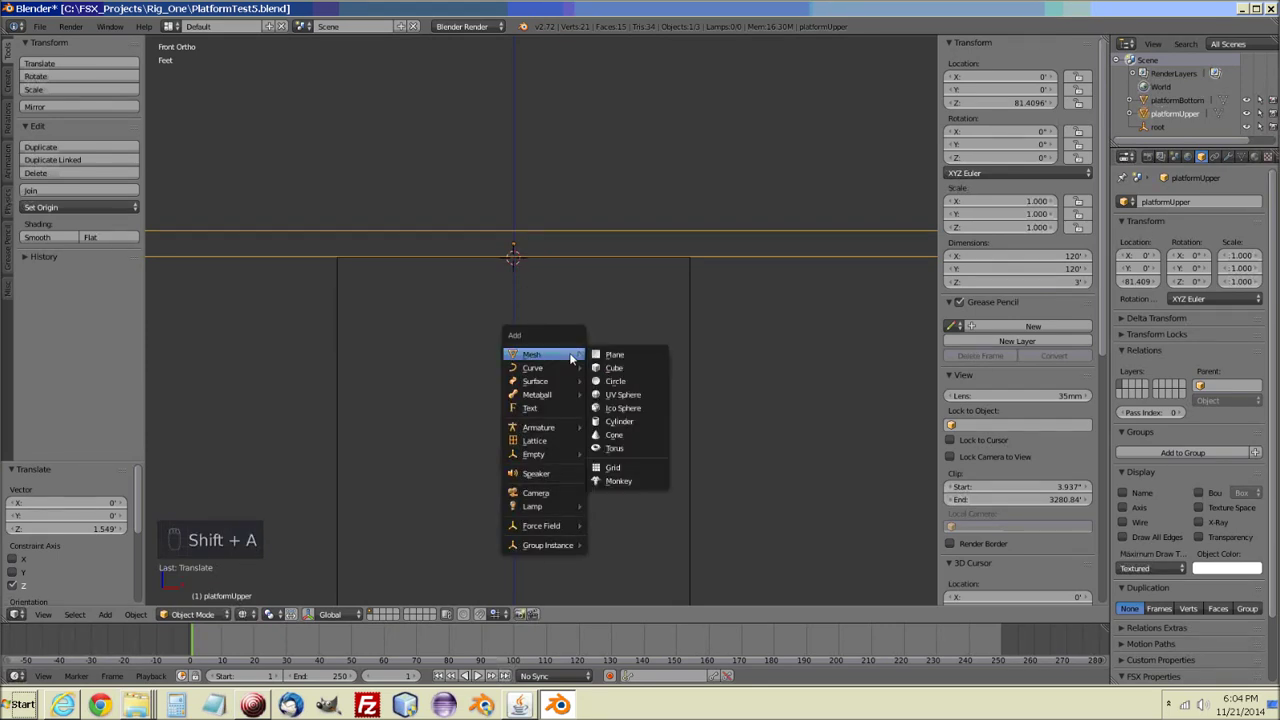
{"action": "left_click", "coordinate": [620, 355]}
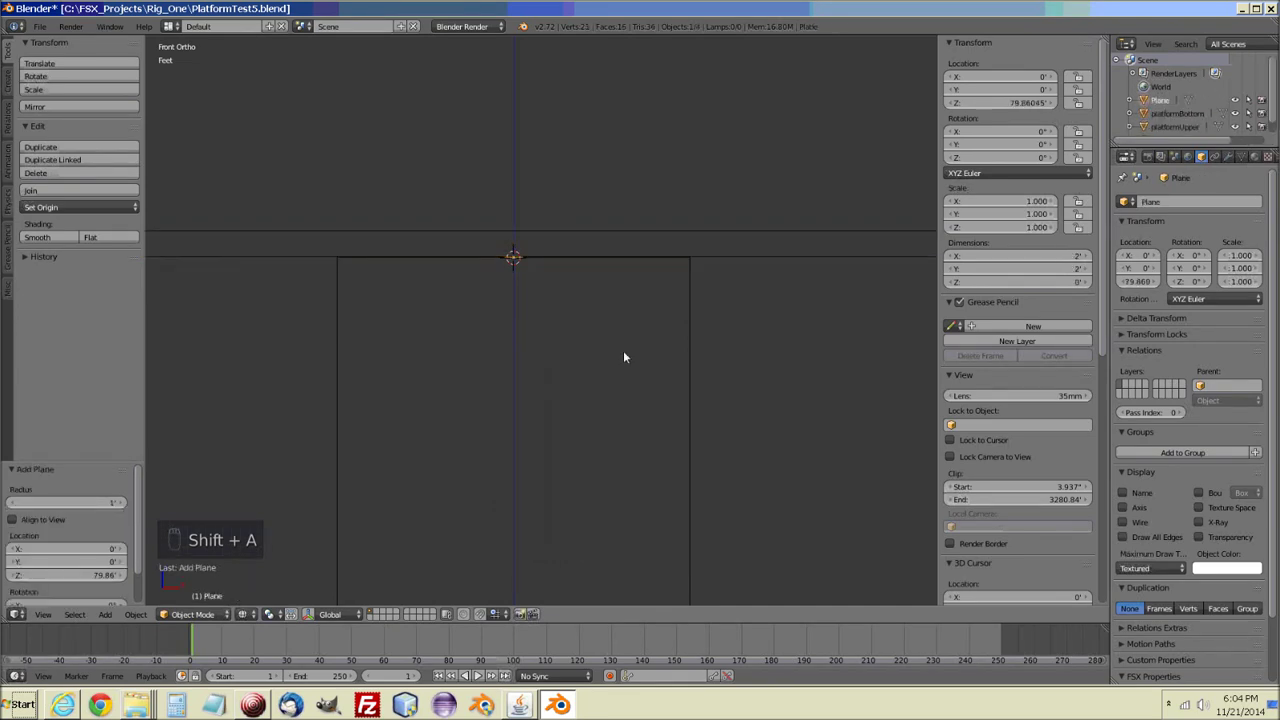
Set the new plane's X and Y dimensions to 120 ft and apply its scale.
{"action": "scroll", "coordinate": [623, 357], "scroll_direction": "down", "scroll_amount": 4}
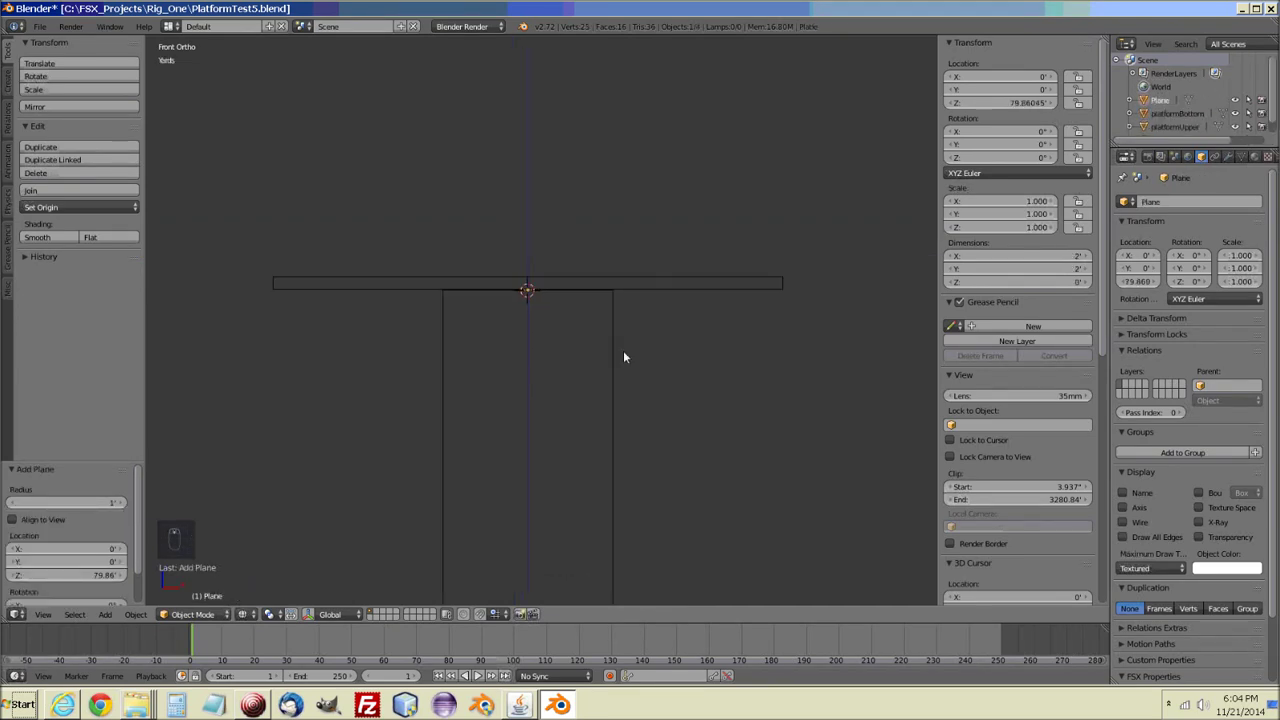
{"action": "scroll", "coordinate": [623, 357], "scroll_direction": "down", "scroll_amount": 2}
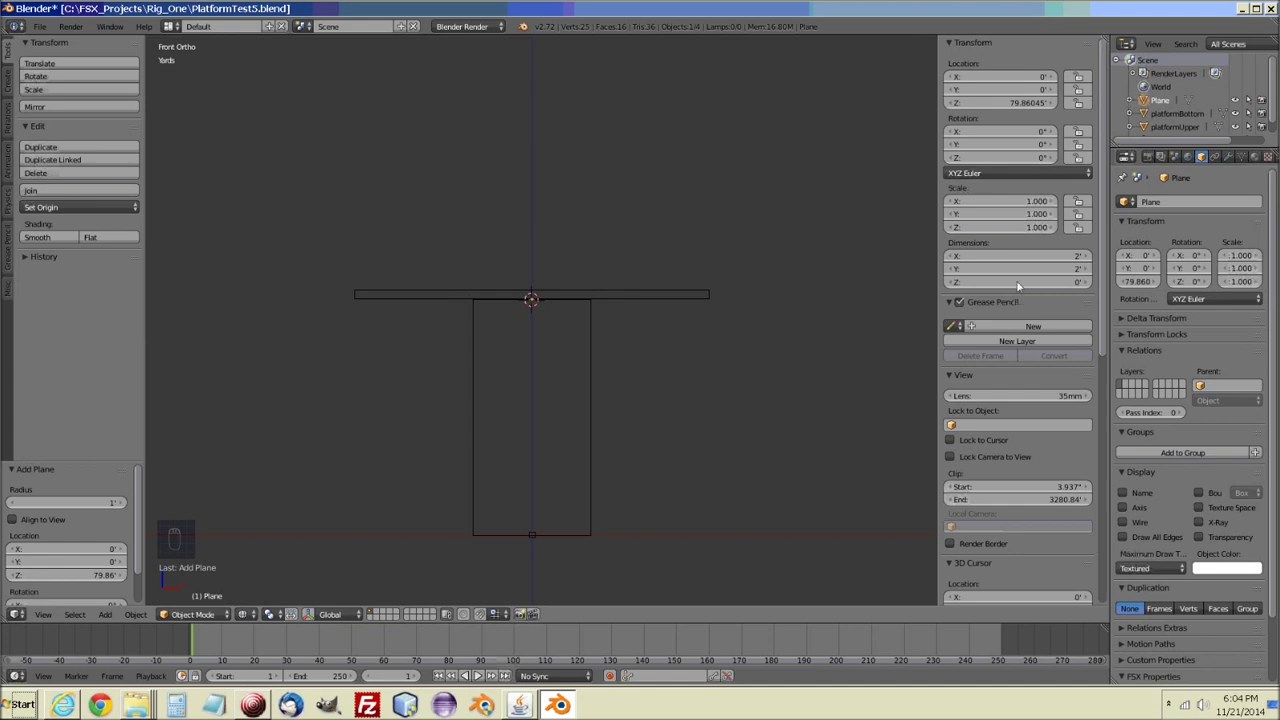
{"action": "left_click", "coordinate": [1034, 259]}
{"action": "type", "text": "120"}
{"action": "key", "text": "Return"}
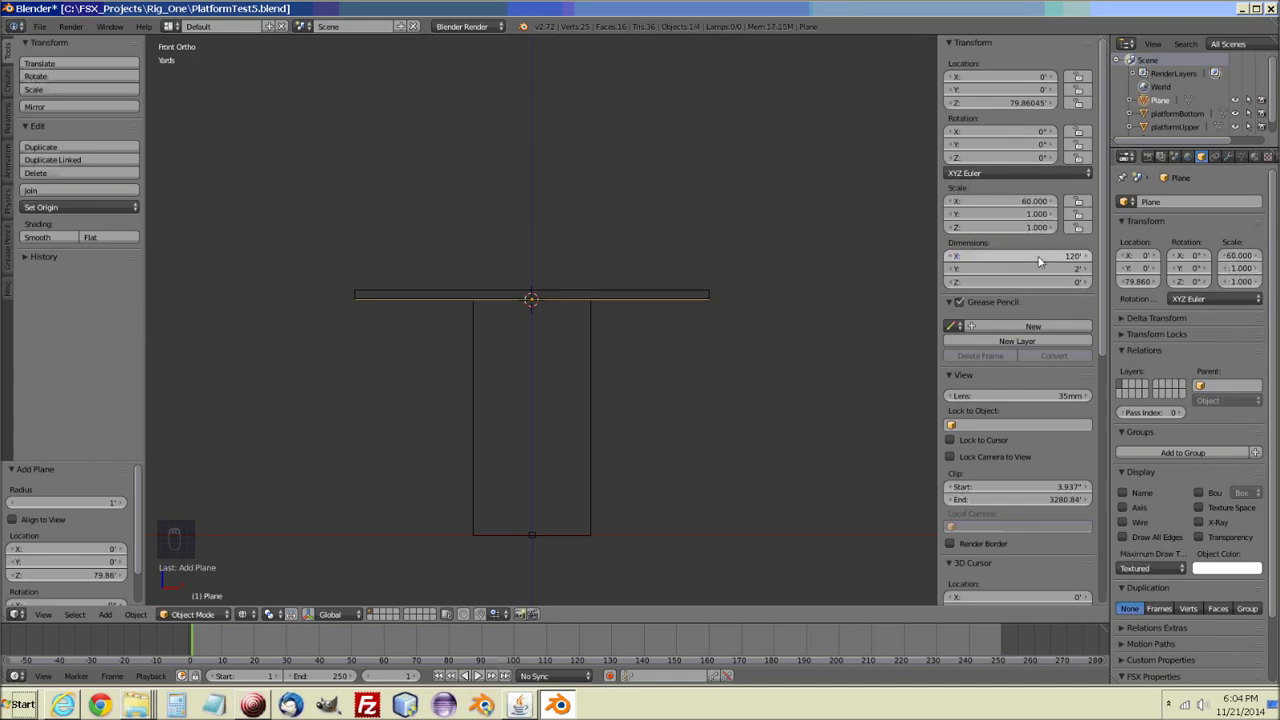
{"action": "left_click", "coordinate": [1023, 267]}
{"action": "type", "text": "1"}
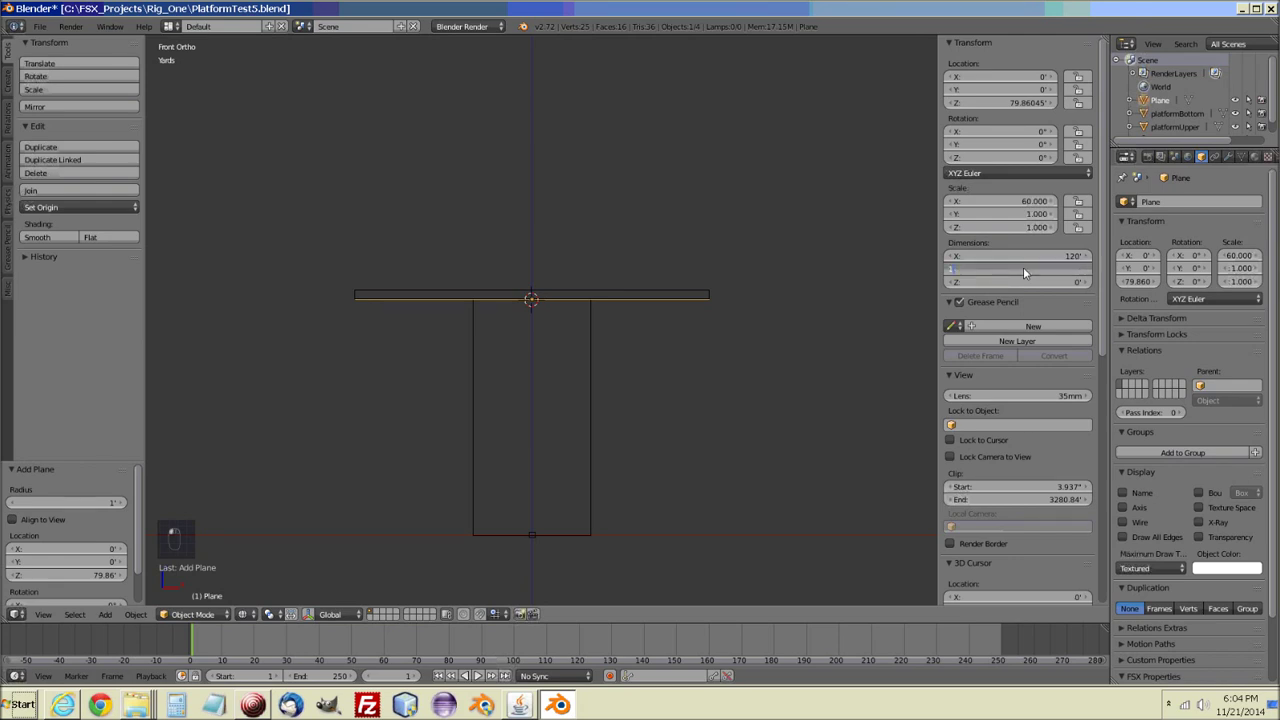
{"action": "type", "text": "20"}
{"action": "key", "text": "Return"}
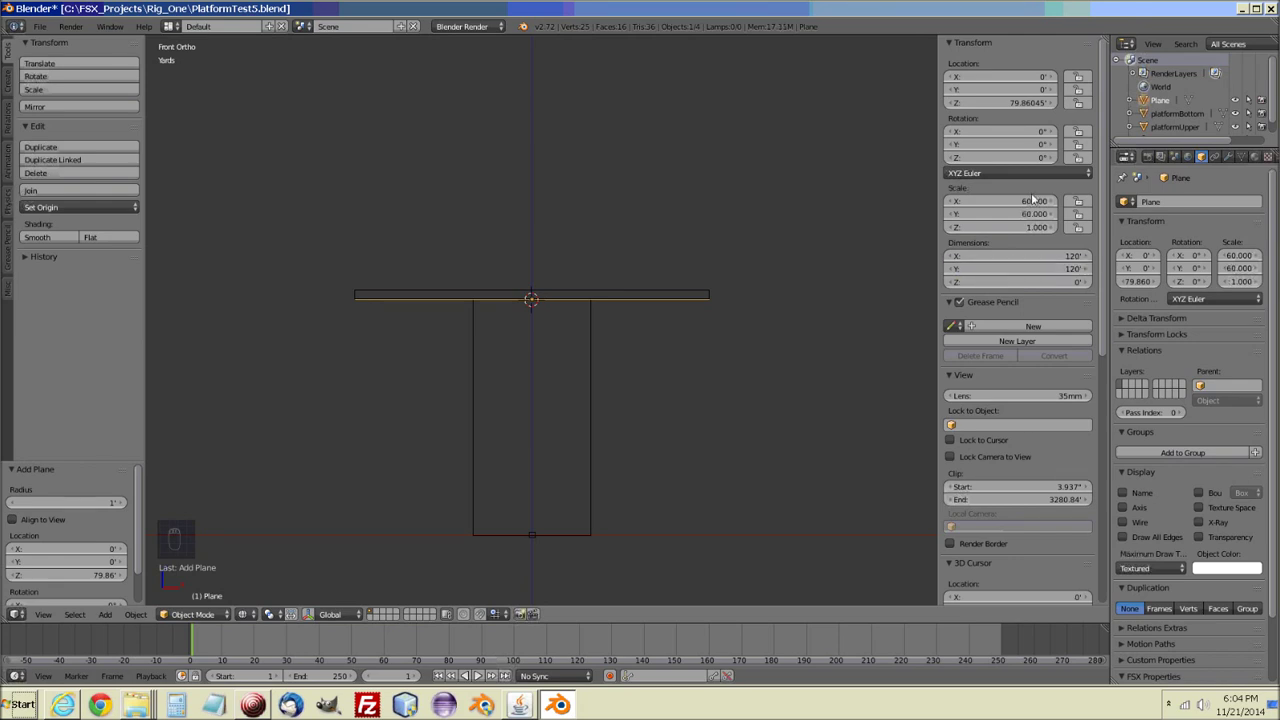
{"action": "key", "text": "ctrl+a"}
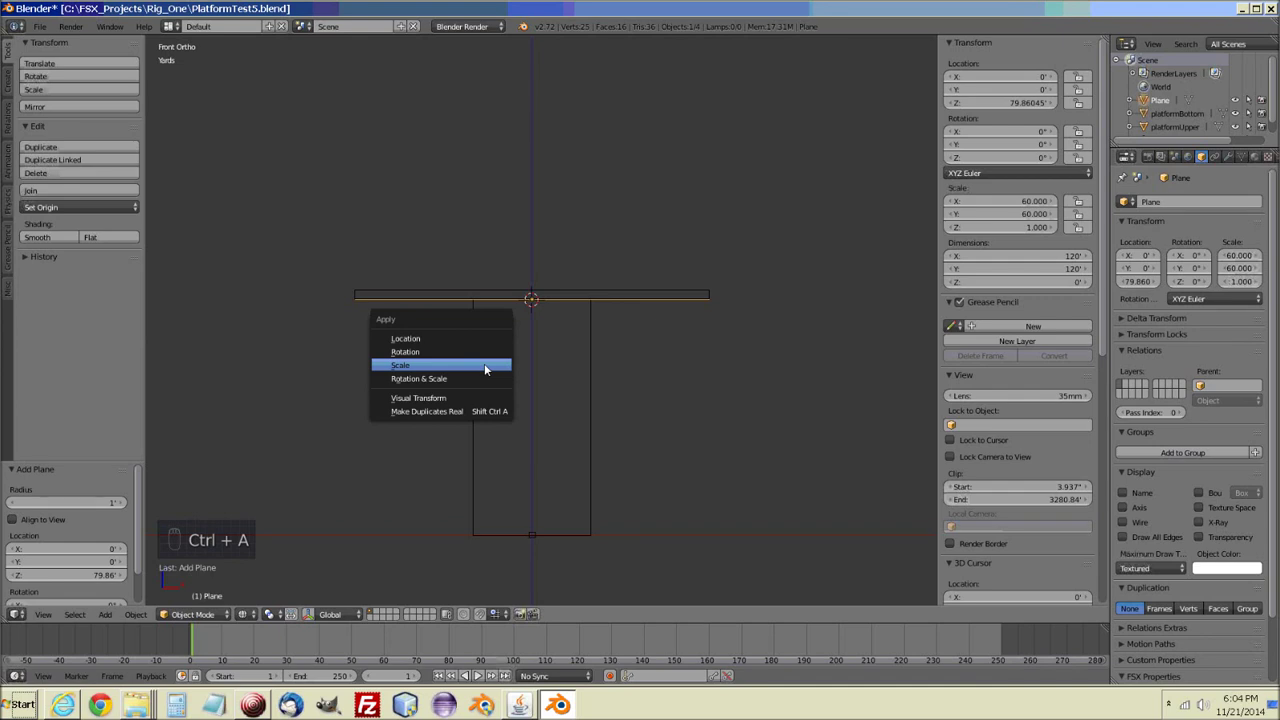
{"action": "left_click", "coordinate": [433, 363]}
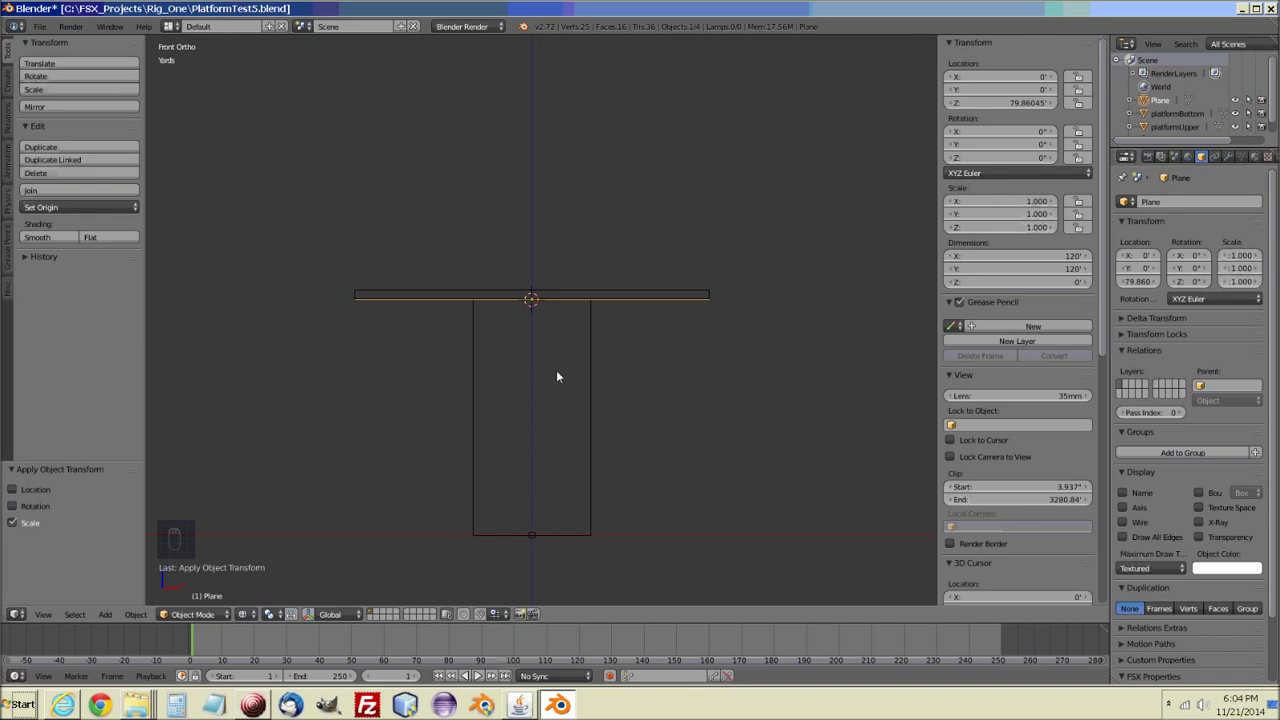
Move the plane up about 2.91 ft along Z so it lies at the top surface of platformUpper.
{"action": "scroll", "coordinate": [557, 376], "scroll_direction": "up", "scroll_amount": 6}
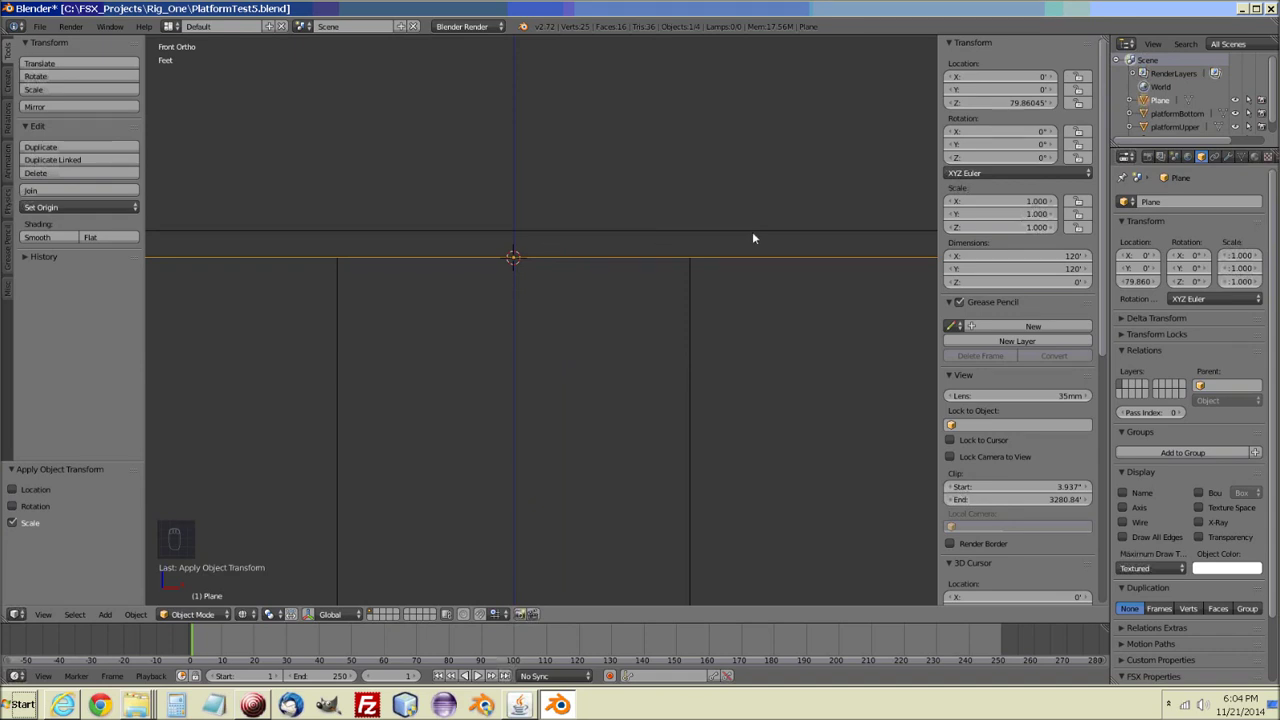
{"action": "key", "text": "g"}
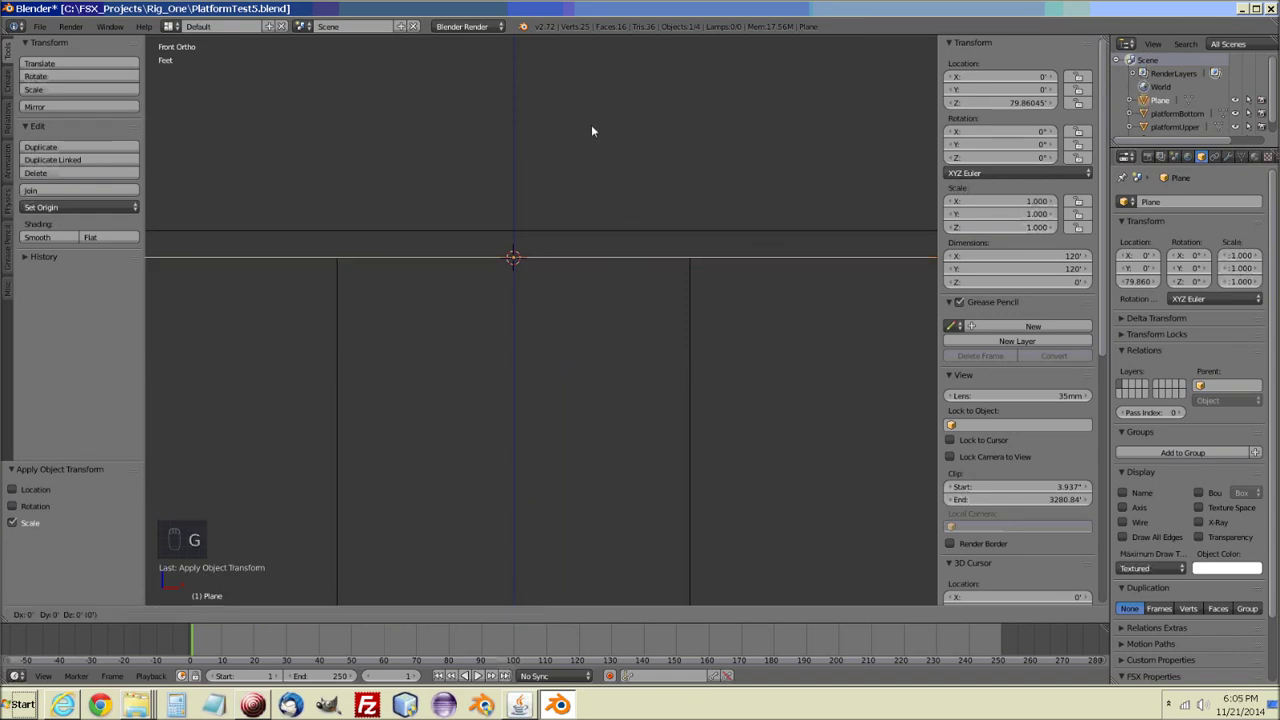
{"action": "right_click", "coordinate": [569, 242]}
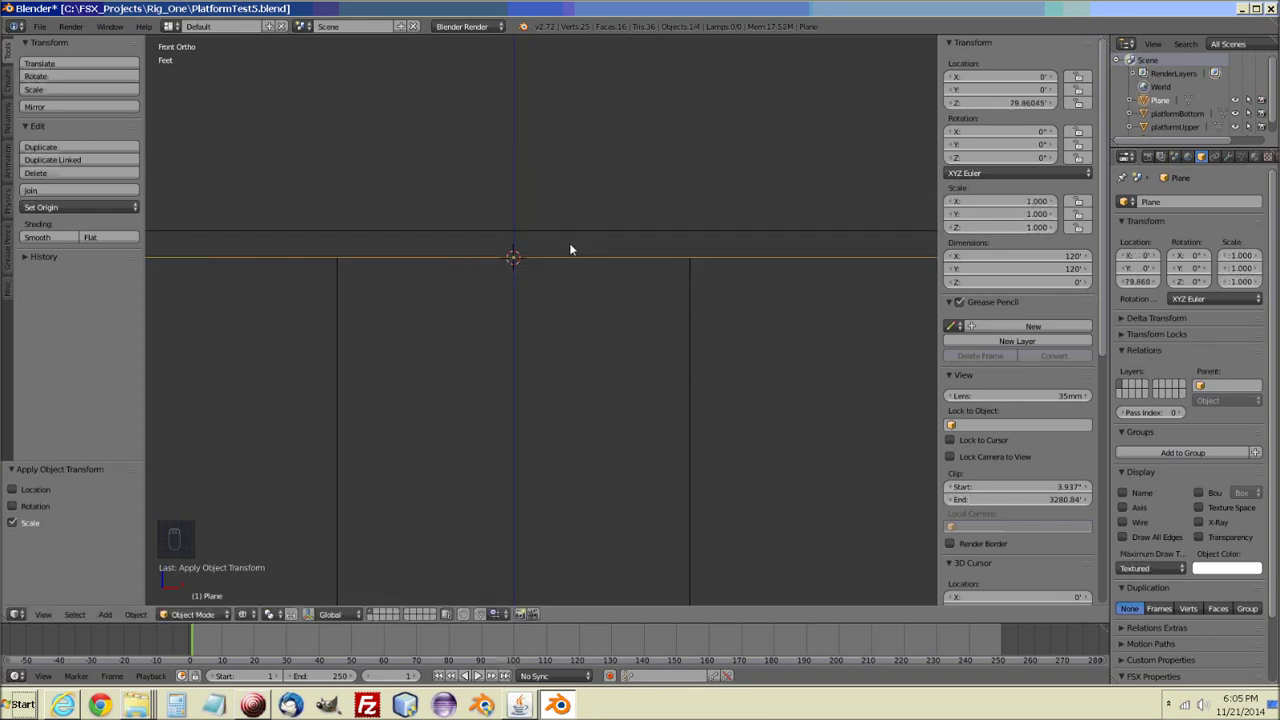
{"action": "key", "text": "g"}
{"action": "key", "text": "z"}
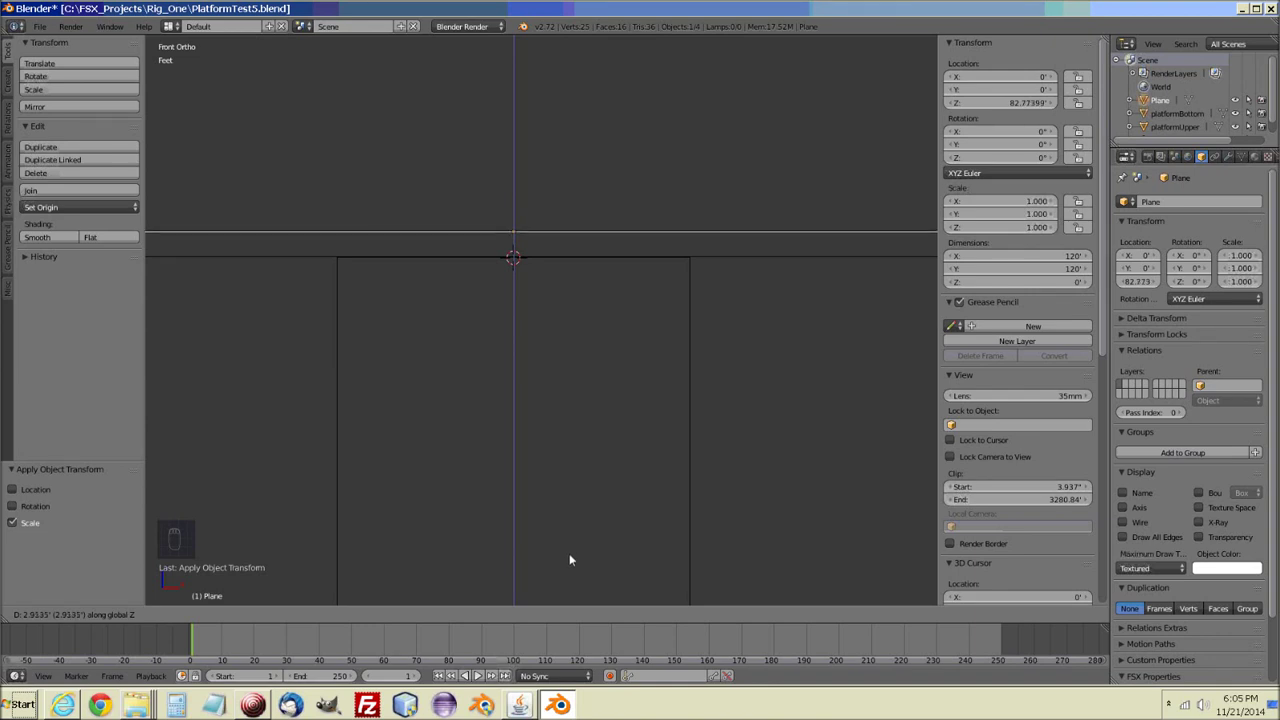
{"action": "left_click", "coordinate": [569, 556]}
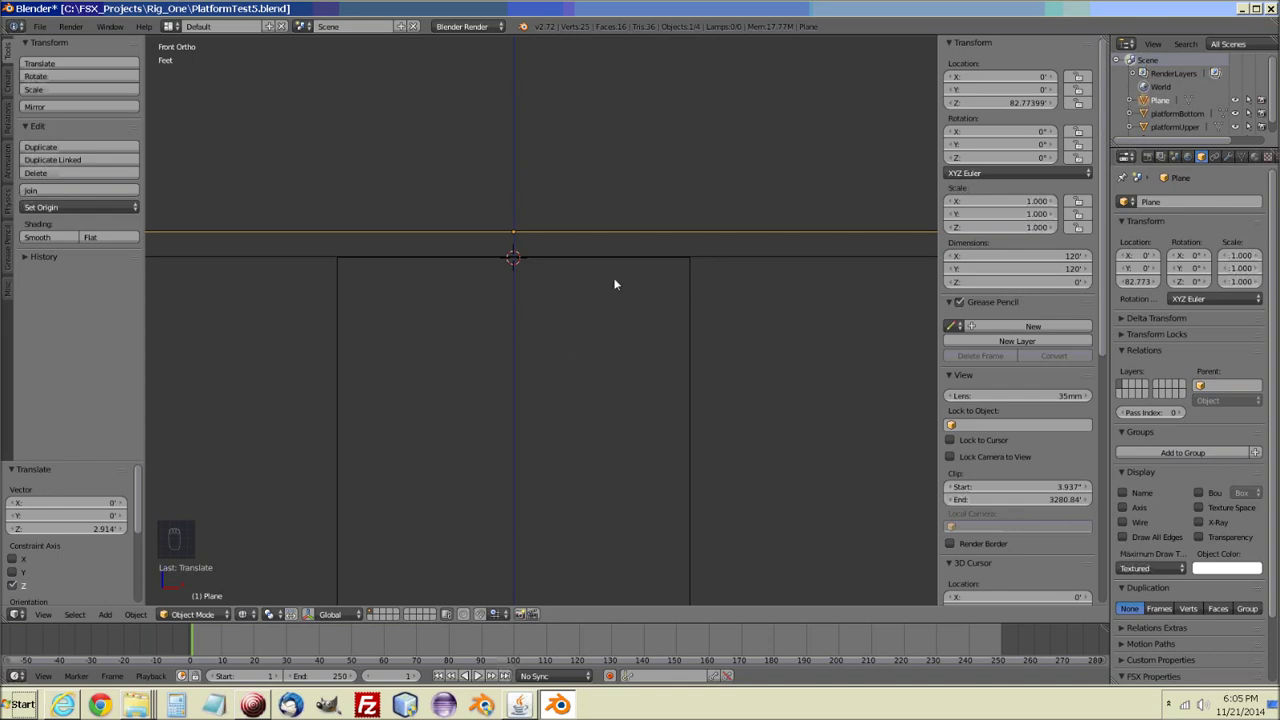
Rename the 120 x 120 ft plane object as platform.
{"action": "middle_click_drag", "start_coordinate": [591, 311], "coordinate": [531, 333]}
{"action": "scroll", "coordinate": [533, 338], "scroll_direction": "down", "scroll_amount": 6}
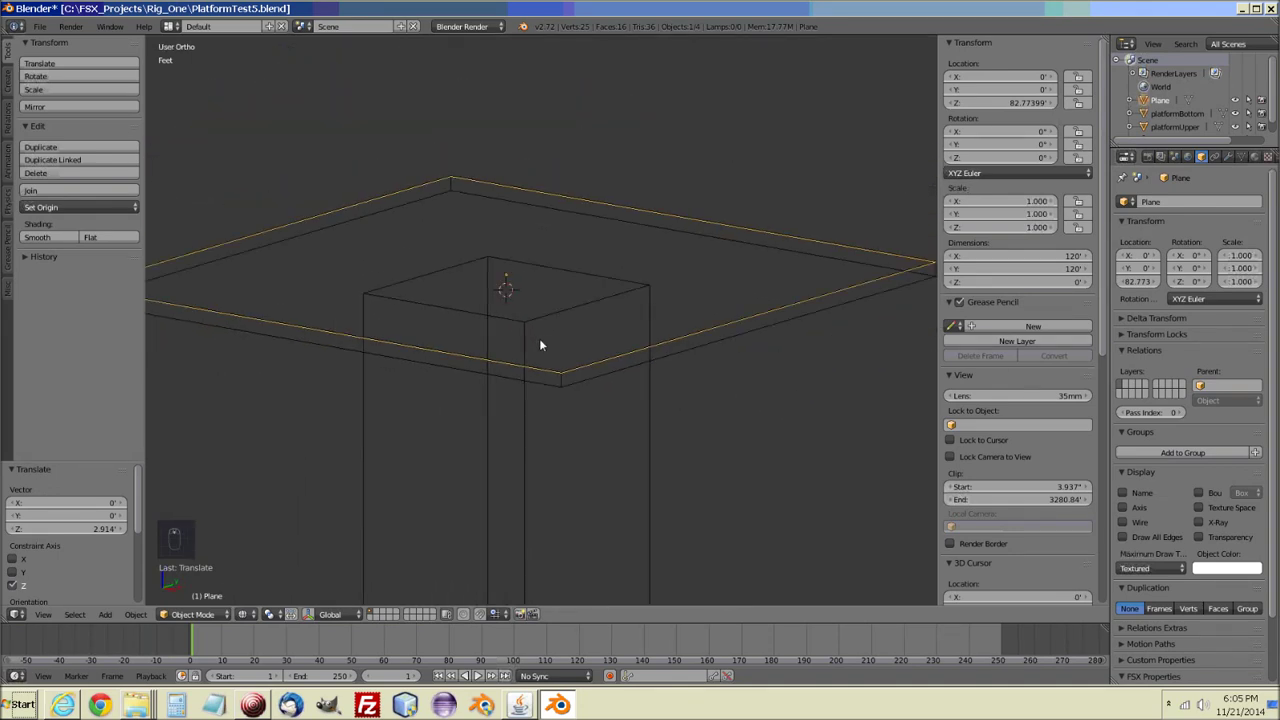
{"action": "left_click", "coordinate": [1163, 203]}
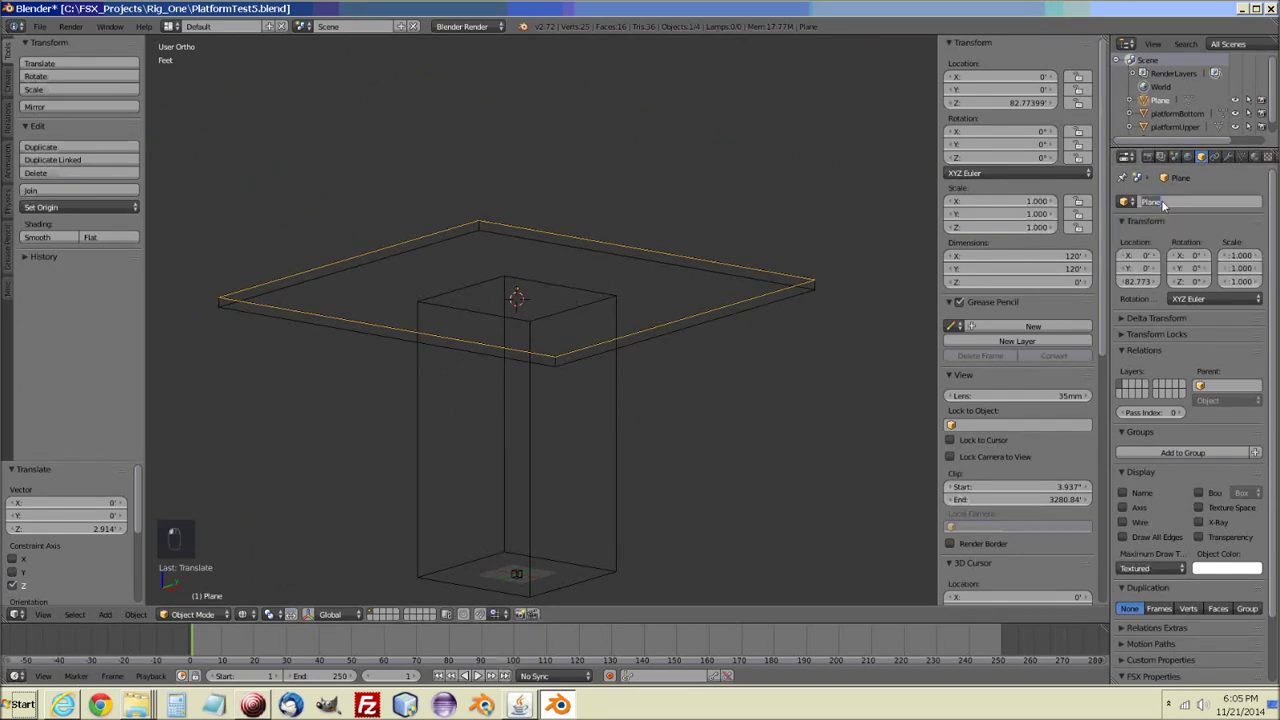
{"action": "key", "text": "BackSpace"}
{"action": "type", "text": "platform"}
{"action": "key", "text": "Return"}
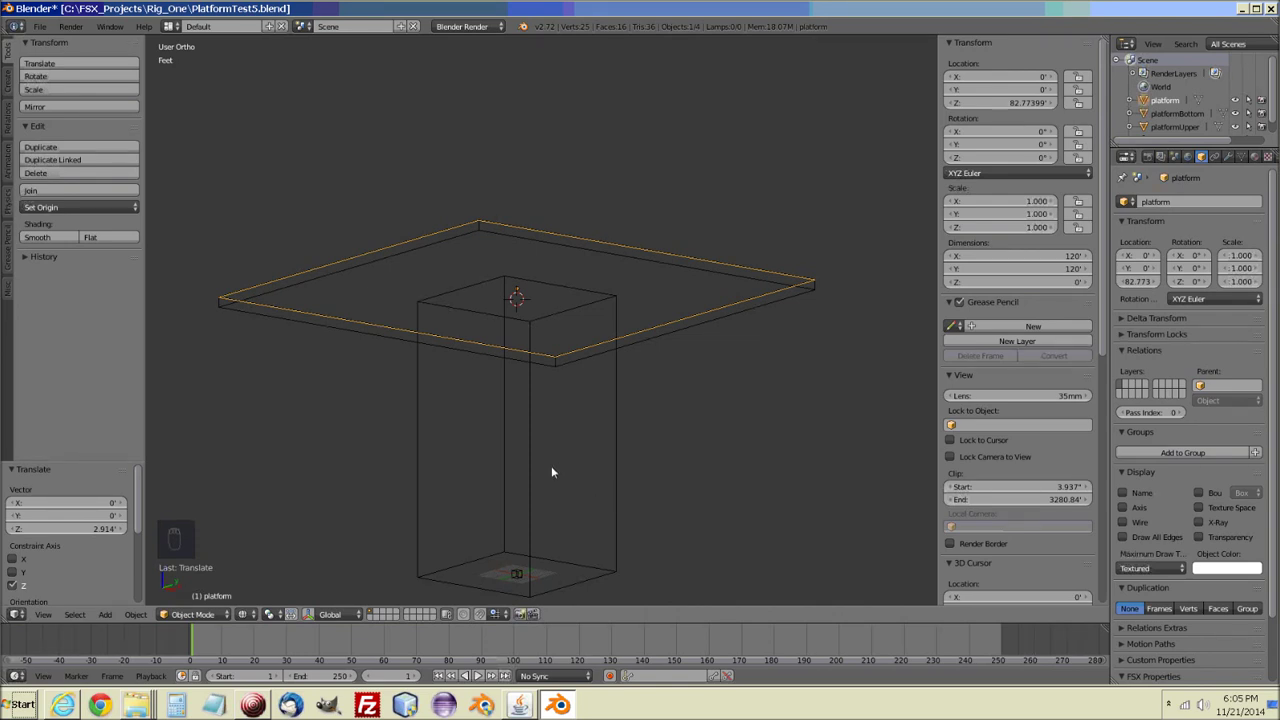
Parent platform and platformUpper to platformBottom with the Object parenting type and expand platformBottom's hierarchy.
{"action": "middle_click_drag", "start_coordinate": [551, 471], "coordinate": [593, 386], "text": "shift"}
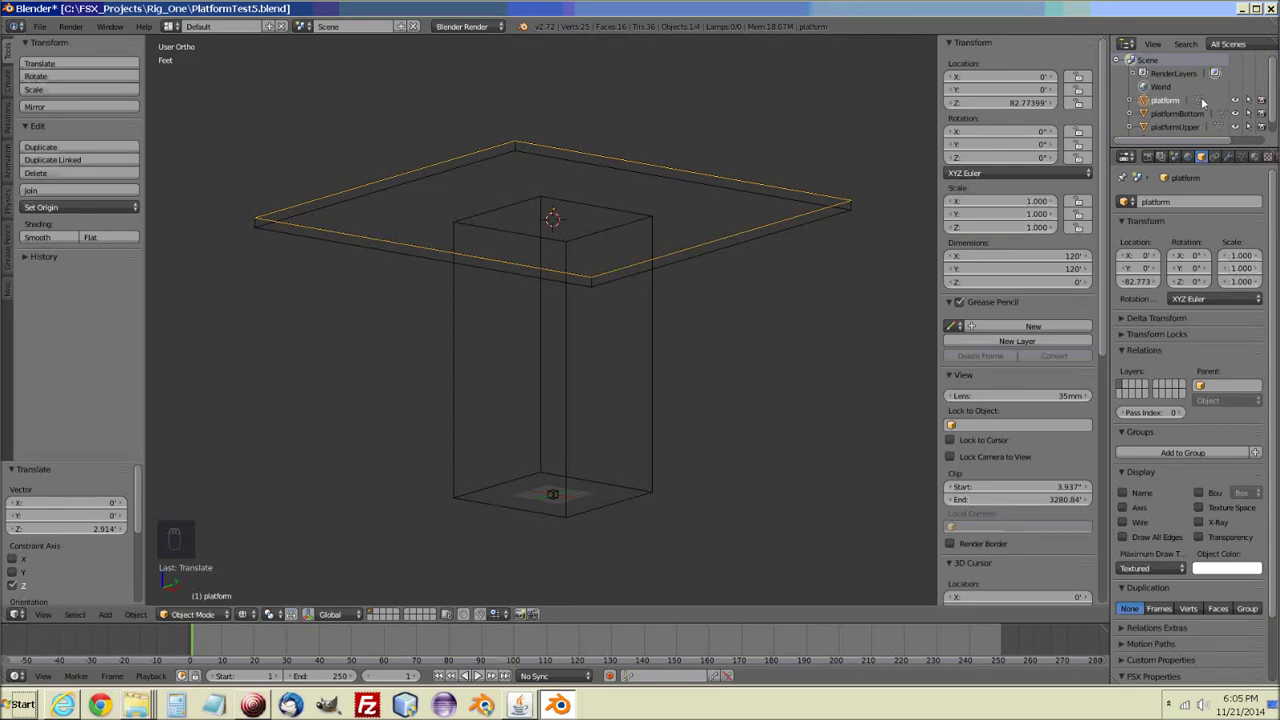
{"action": "left_click", "coordinate": [1146, 130], "text": "ctrl"}
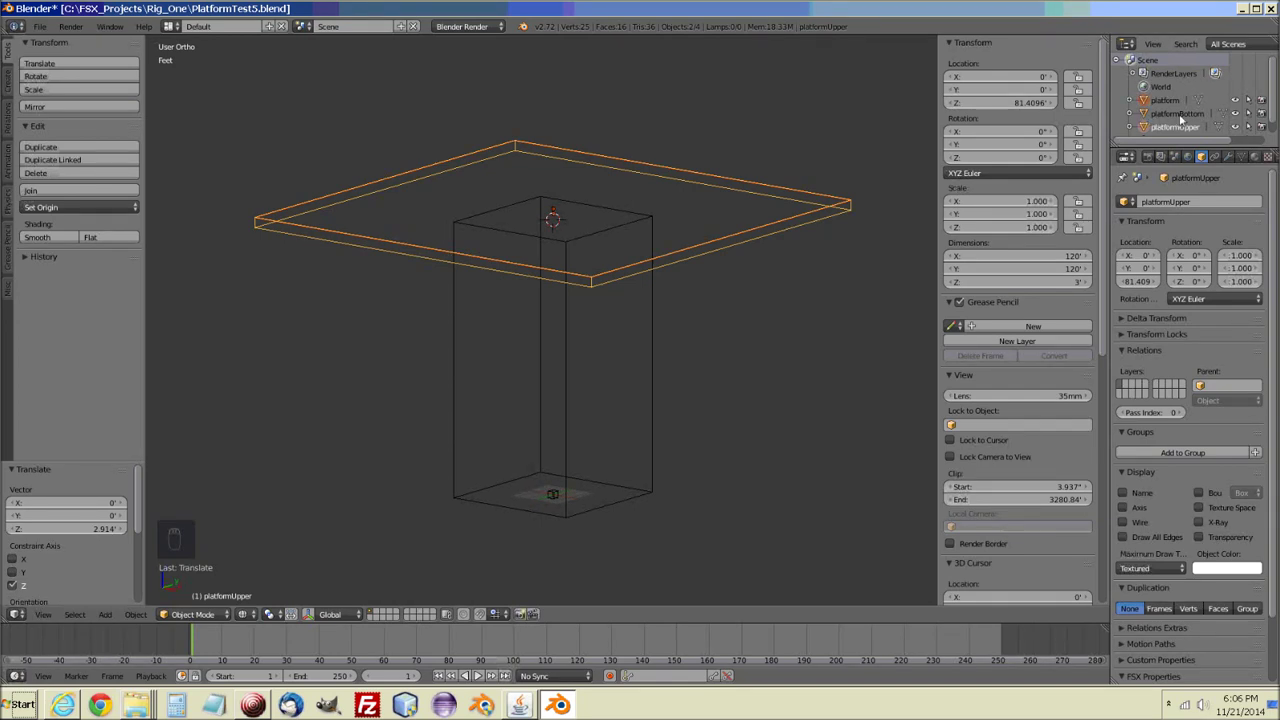
{"action": "left_click", "coordinate": [1146, 116], "text": "ctrl"}
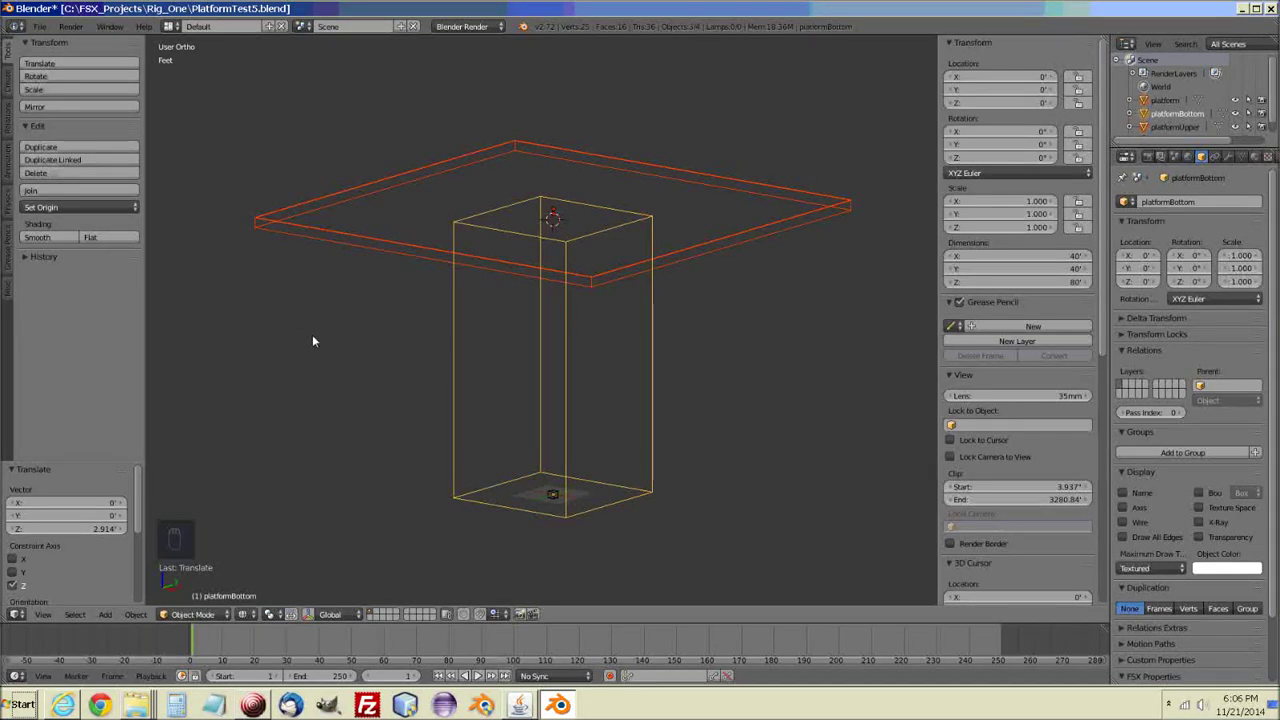
{"action": "key", "text": "ctrl+p"}
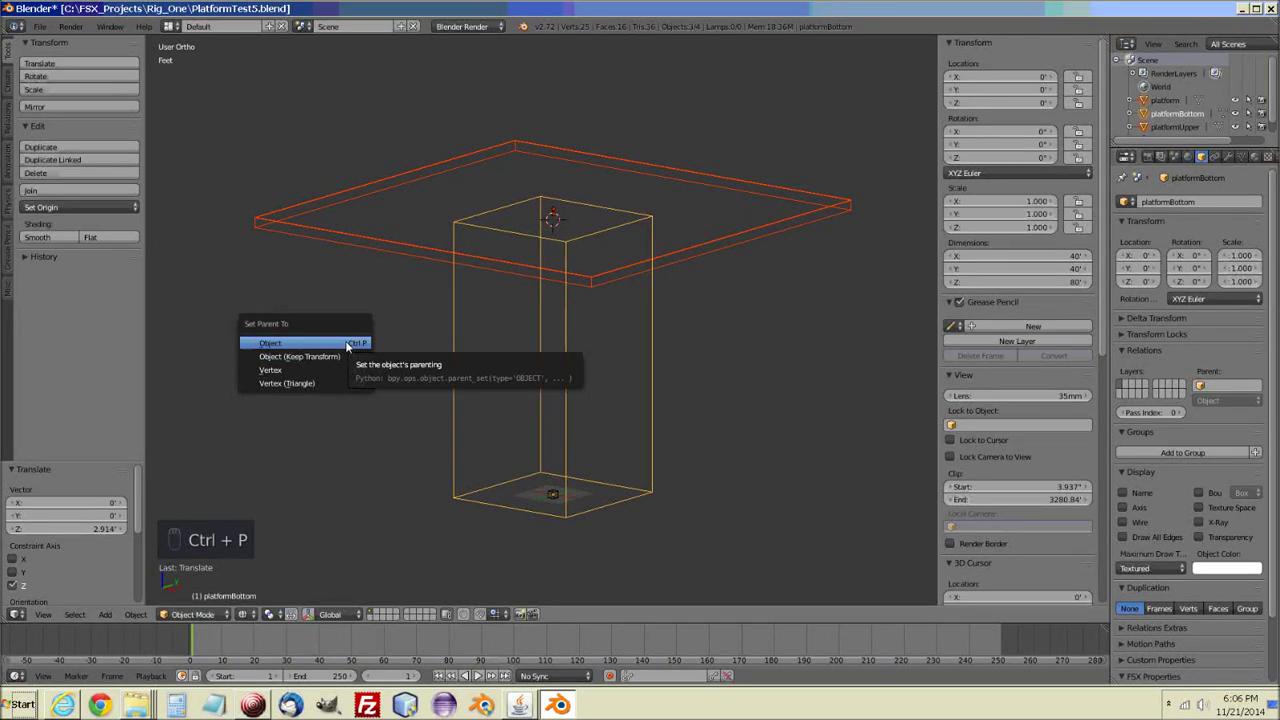
{"action": "left_click", "coordinate": [285, 345]}
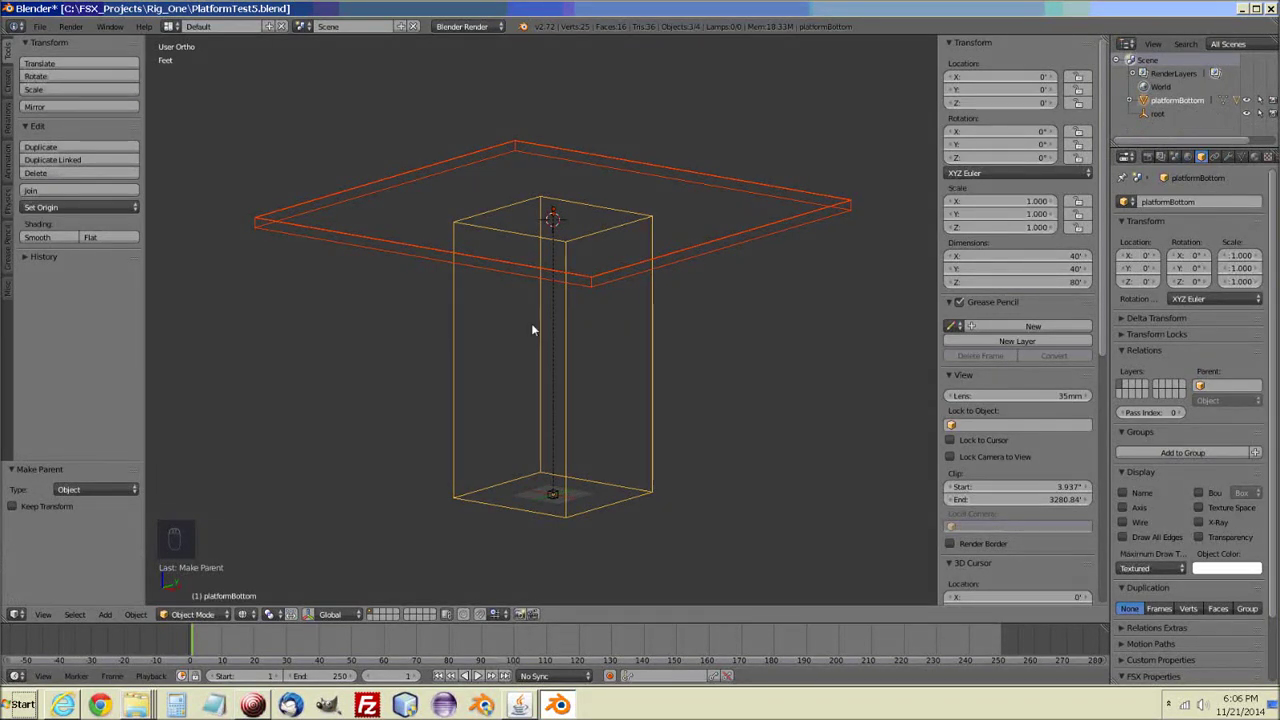
{"action": "left_click", "coordinate": [1131, 101]}
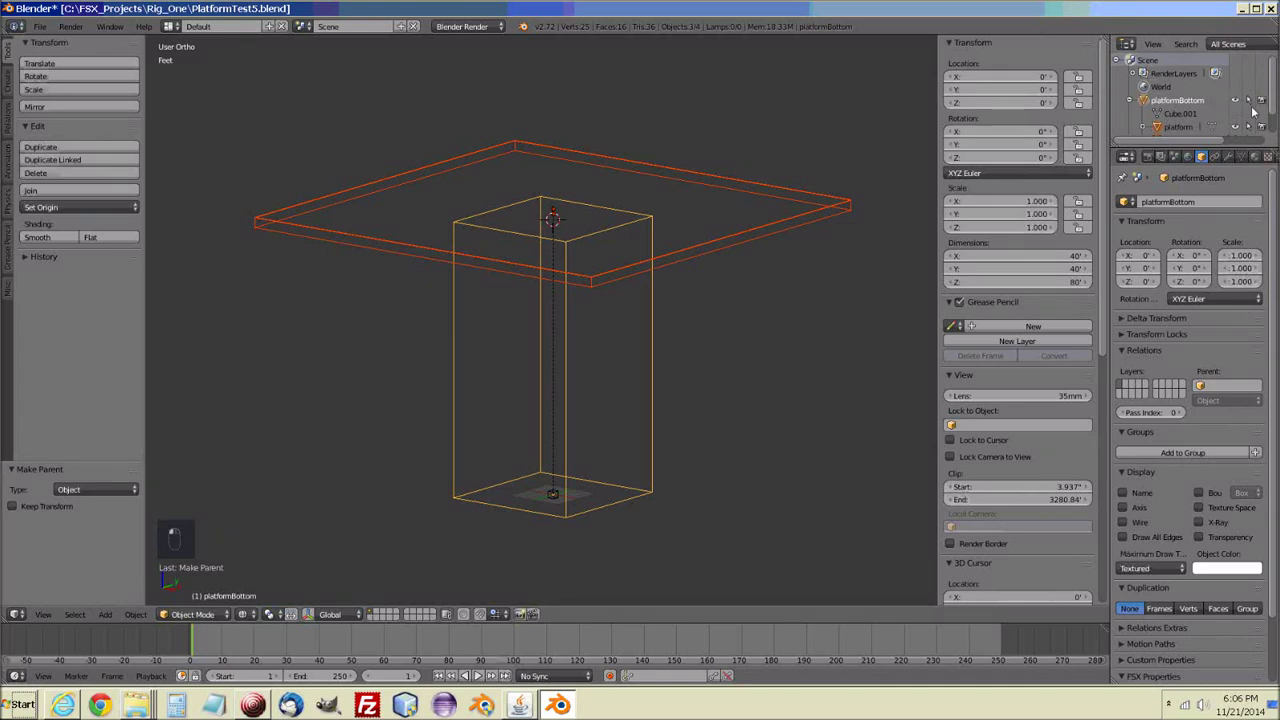
{"action": "scroll", "coordinate": [1200, 120], "scroll_direction": "down", "scroll_amount": 2}
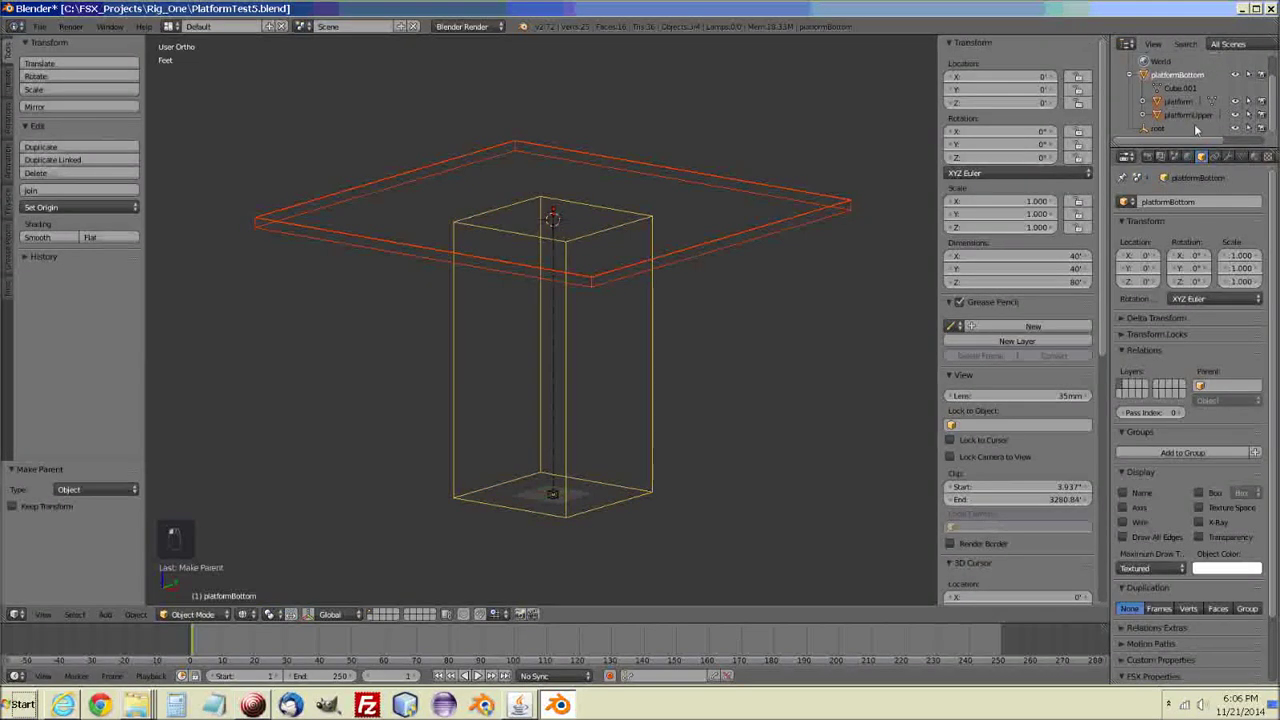
Parent platformBottom alone to the root empty with the Object parenting type and expand root's hierarchy.
{"action": "left_click", "coordinate": [1147, 78]}
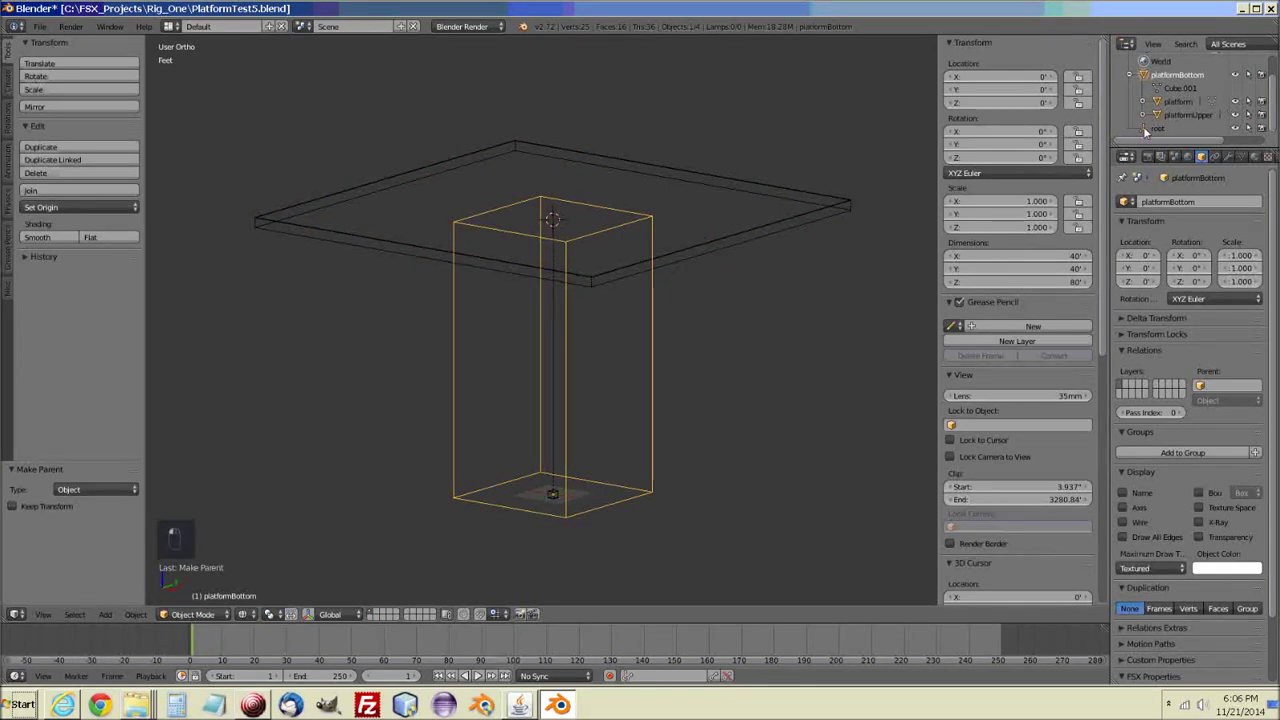
{"action": "left_click", "coordinate": [1156, 128], "text": "ctrl"}
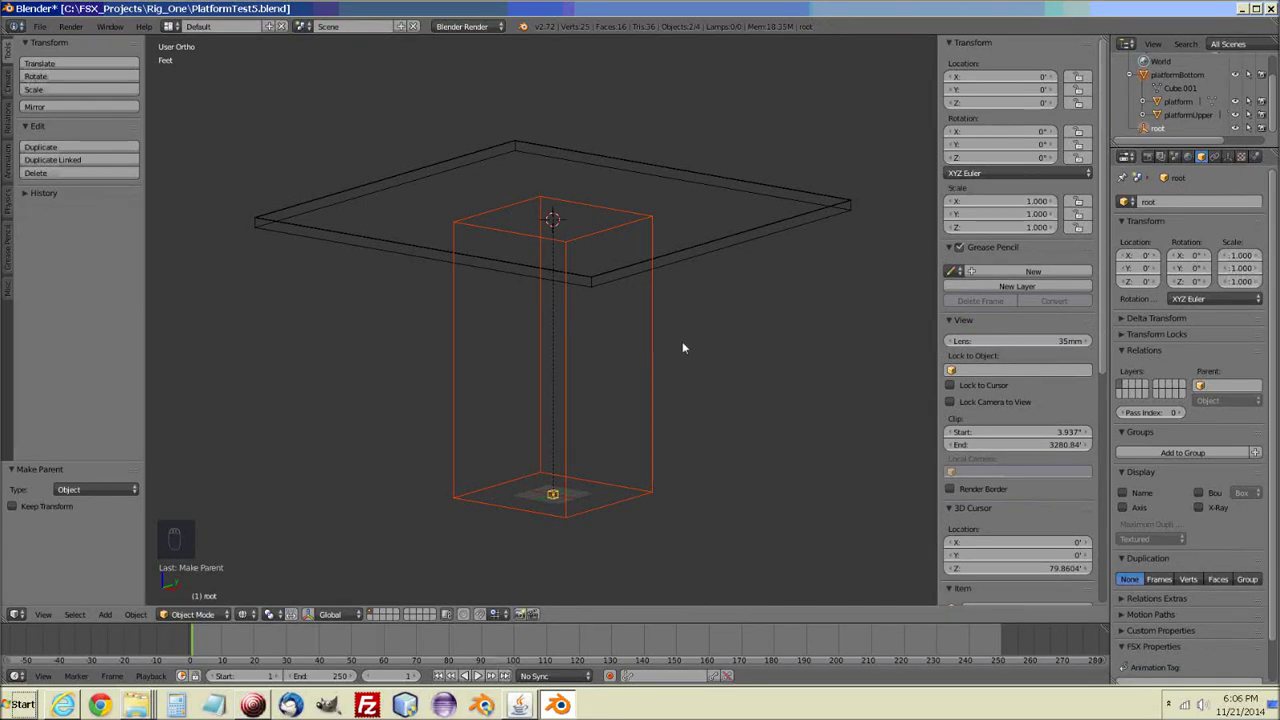
{"action": "key", "text": "ctrl+p"}
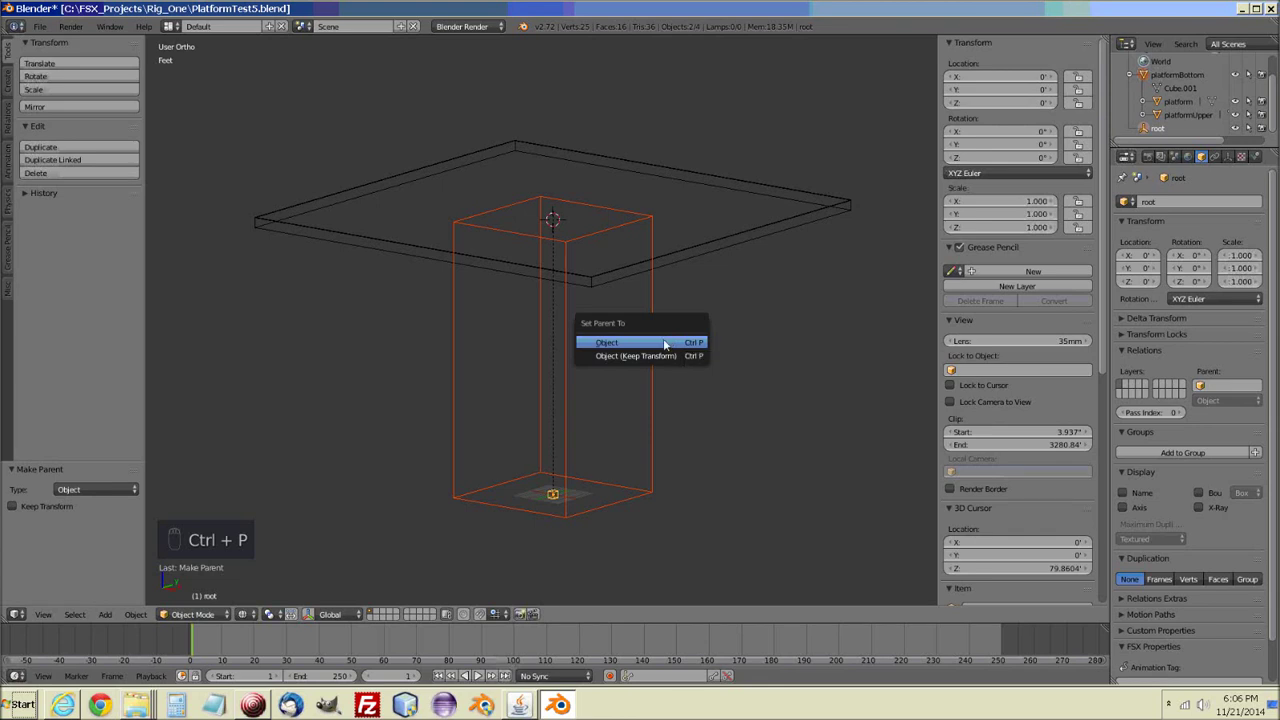
{"action": "left_click", "coordinate": [665, 344]}
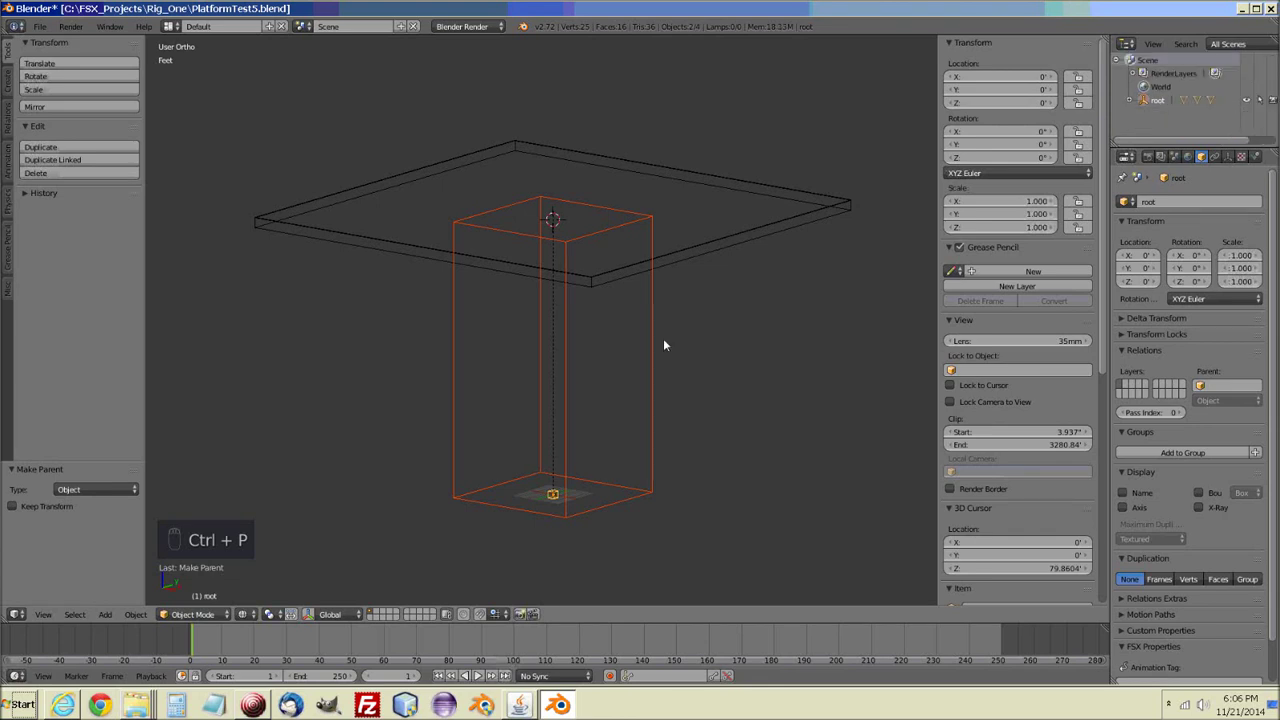
{"action": "left_click", "coordinate": [1131, 101]}
{"action": "scroll", "coordinate": [1268, 120], "scroll_direction": "down", "scroll_amount": 2}
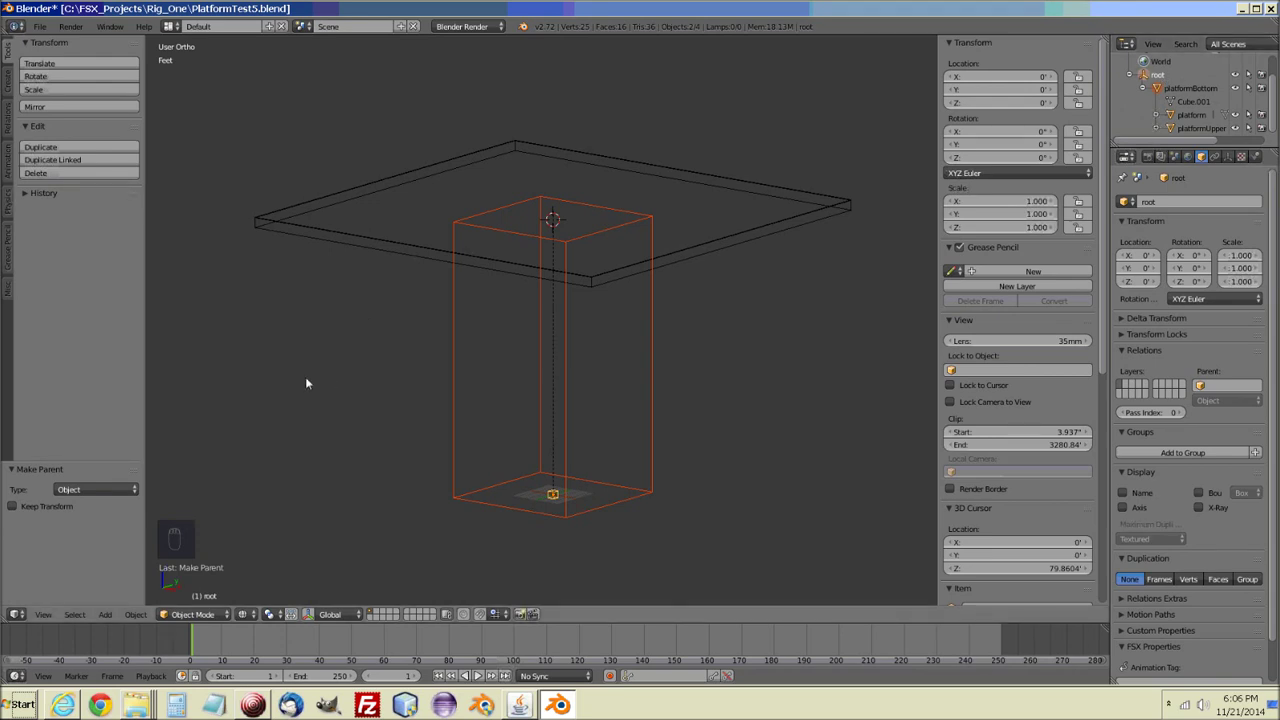
Deselect all objects and save the project under its existing file name.
{"action": "key", "text": "a"}
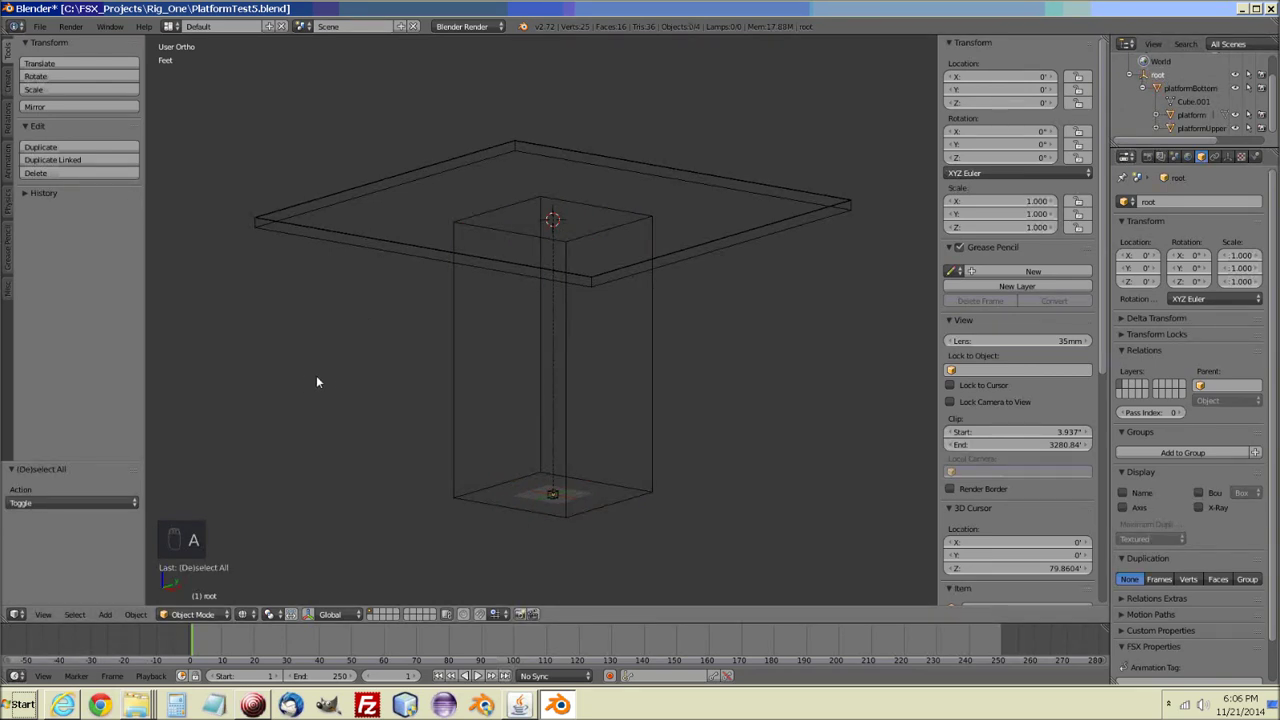
{"action": "left_click", "coordinate": [40, 26]}
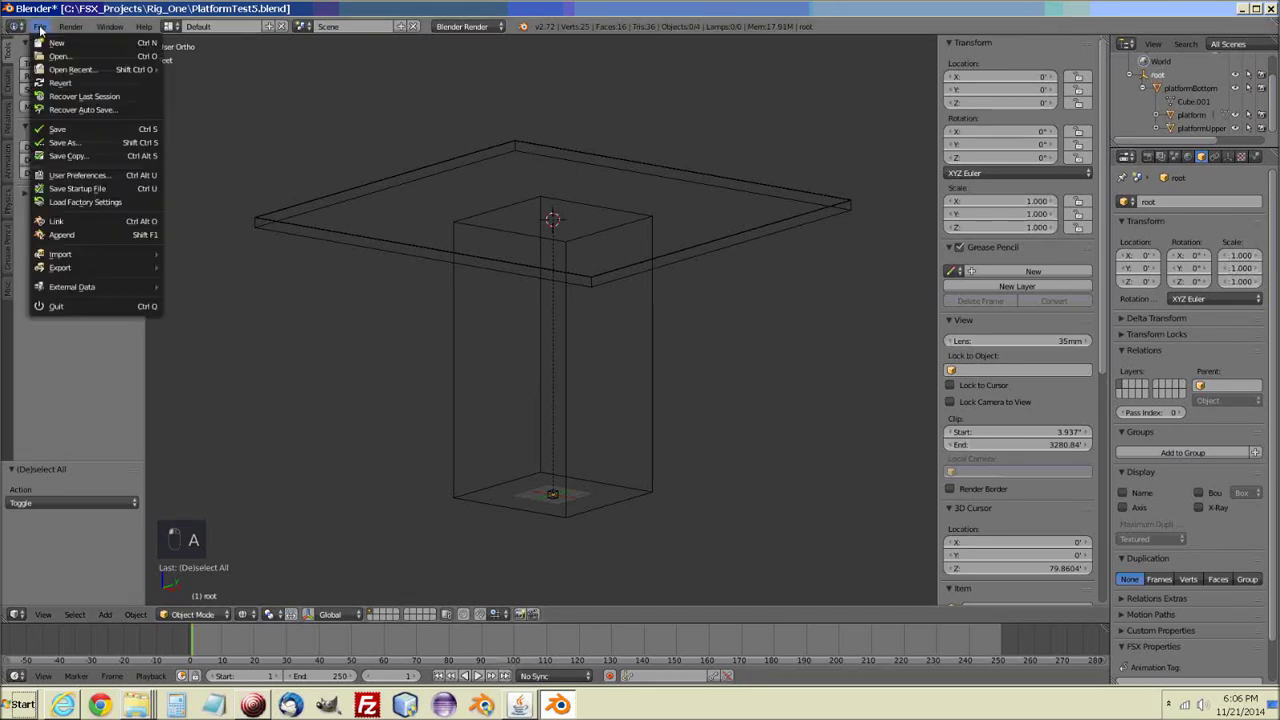
{"action": "left_click", "coordinate": [61, 128]}
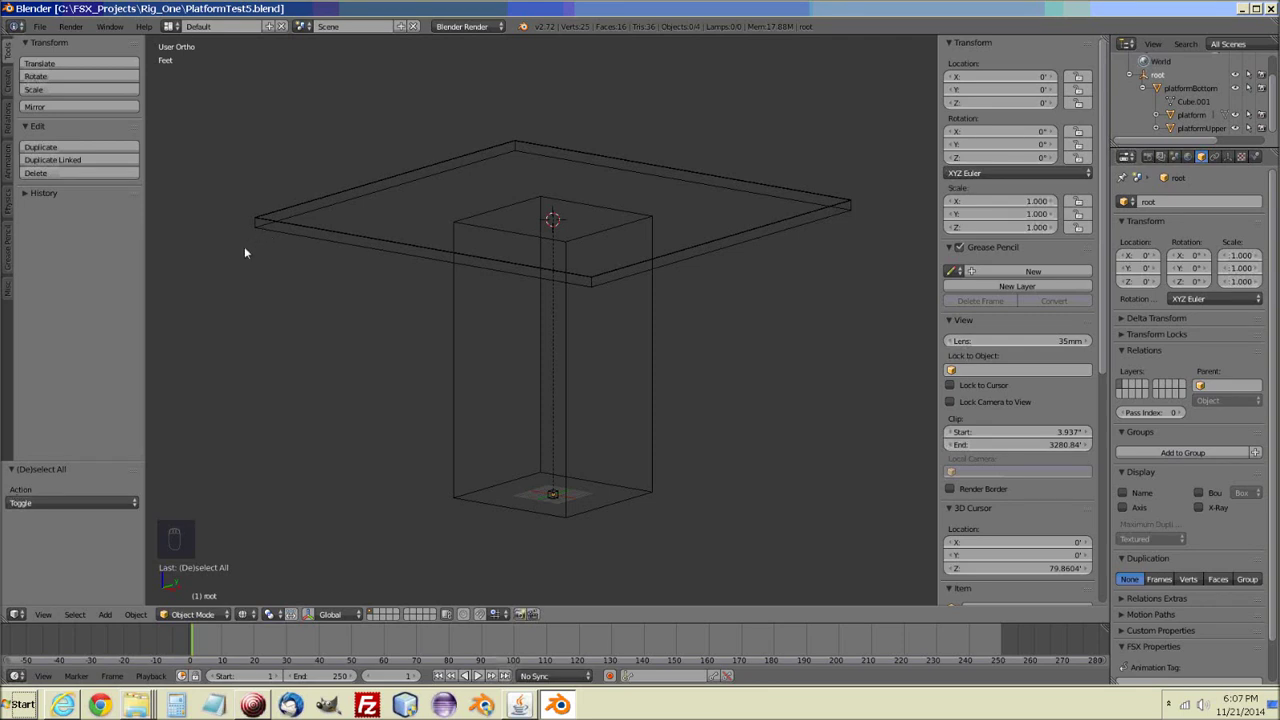
Select the platform plane, collapse the FSX Animation Tool settings and expand the FSX Attachpoint Tool settings.
{"action": "right_click", "coordinate": [280, 229]}
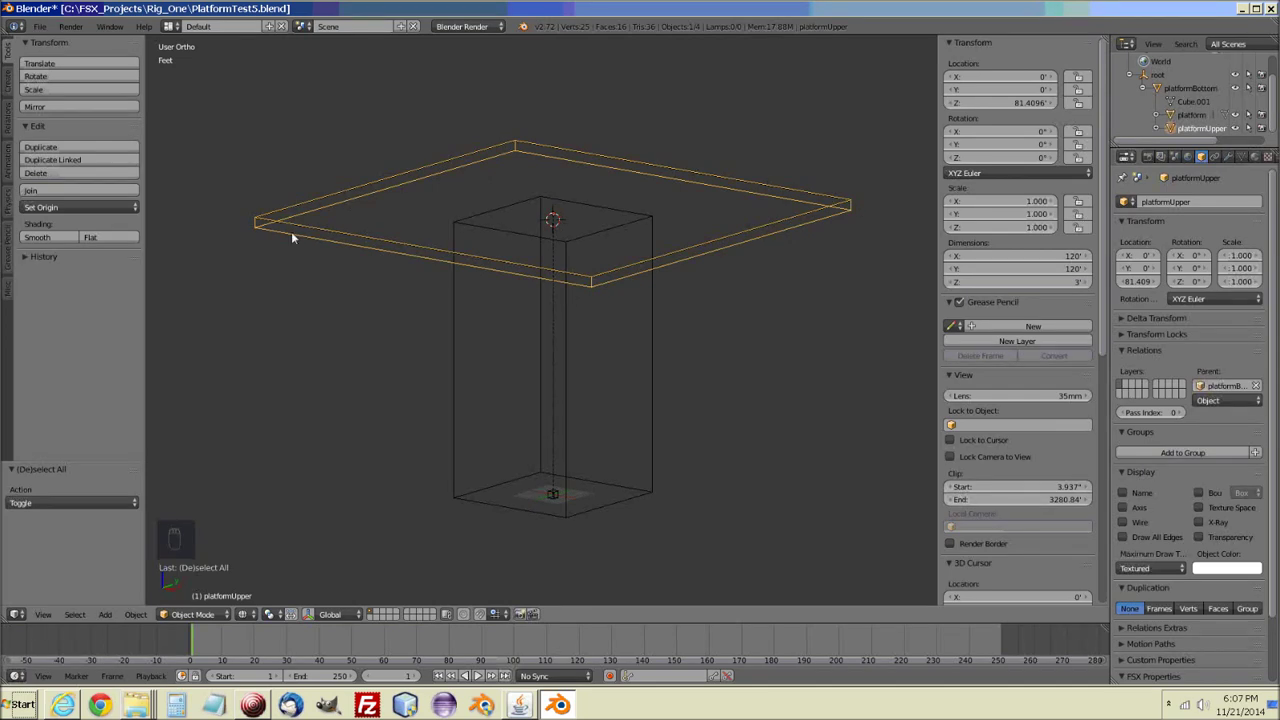
{"action": "left_click", "coordinate": [1172, 116]}
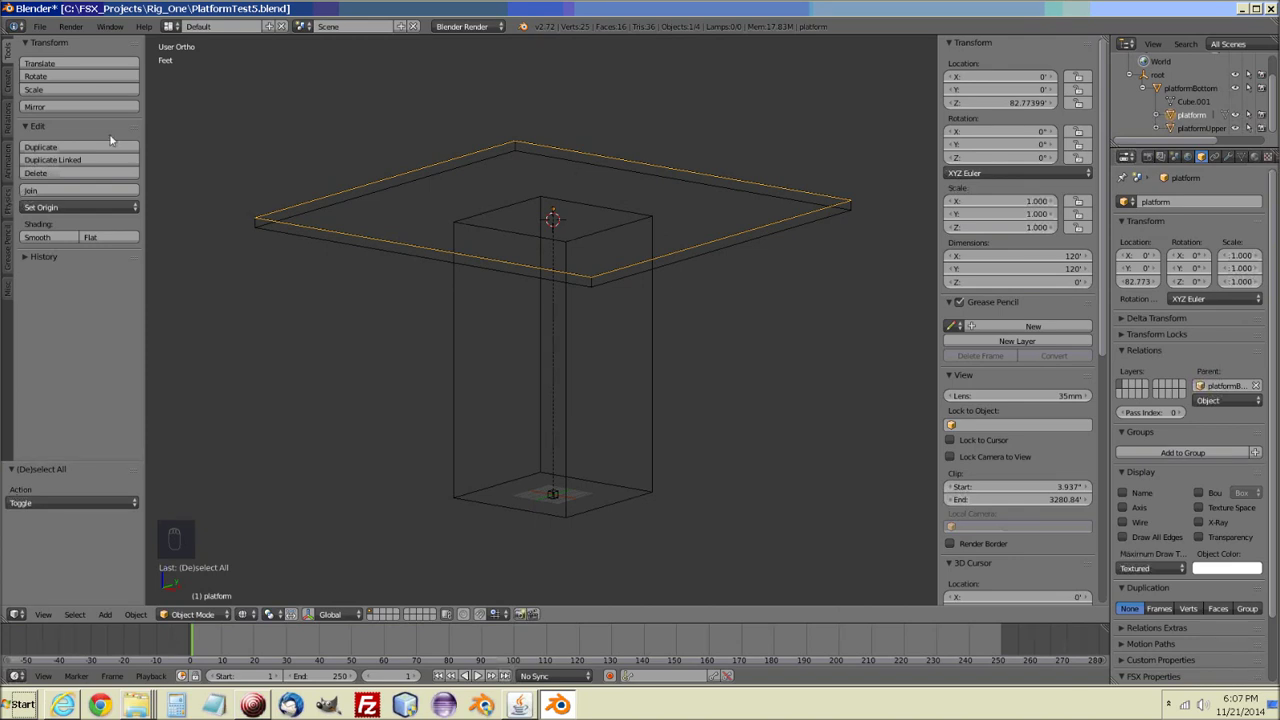
{"action": "left_click", "coordinate": [6, 290]}
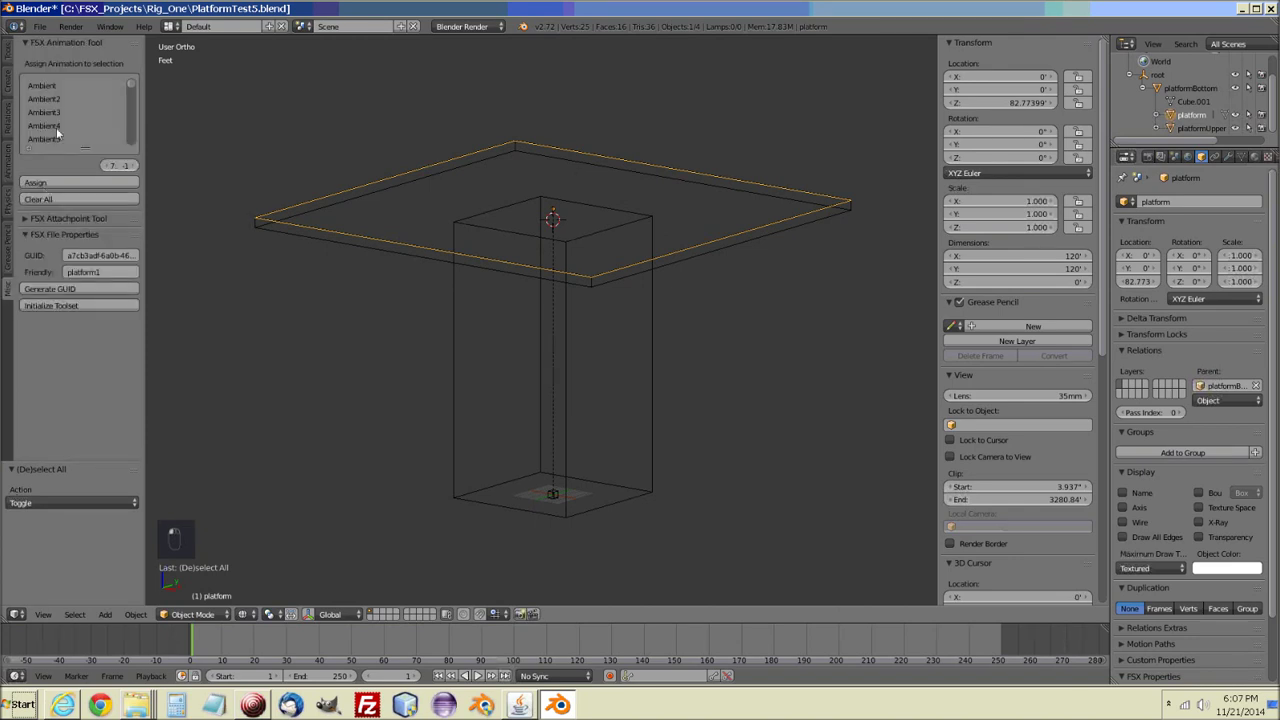
{"action": "left_click", "coordinate": [24, 43]}
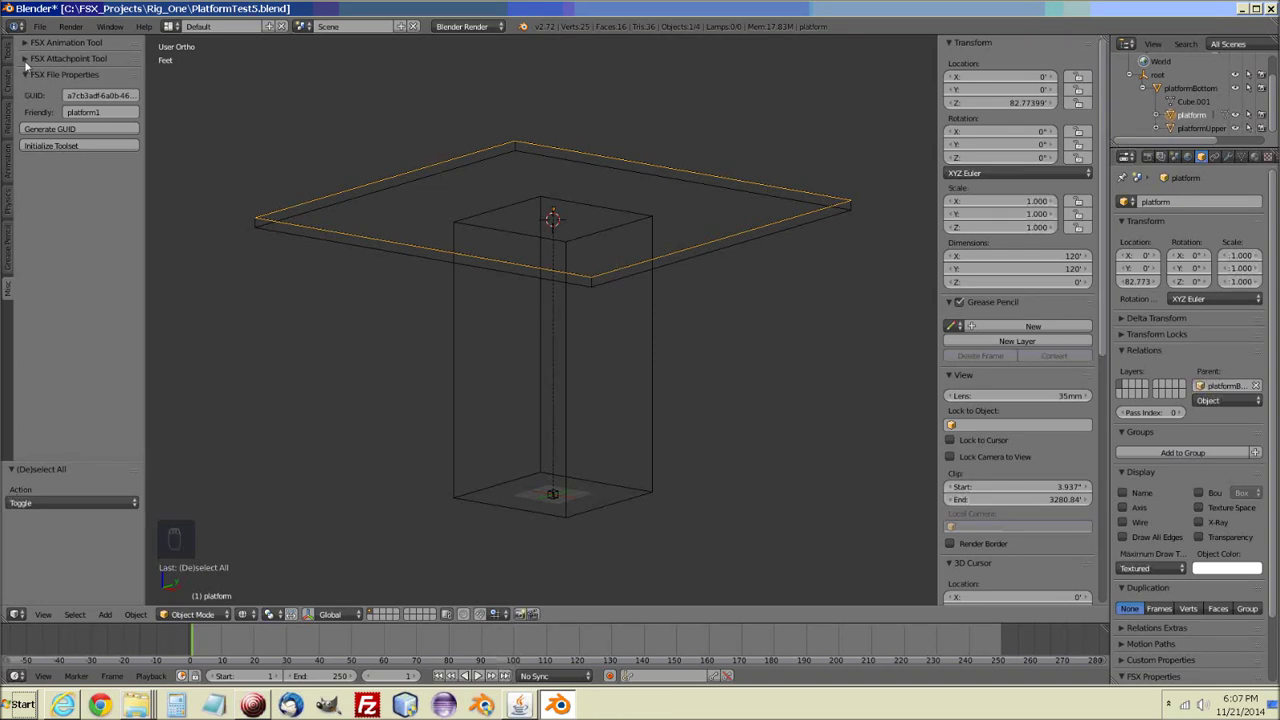
{"action": "left_click", "coordinate": [26, 62]}
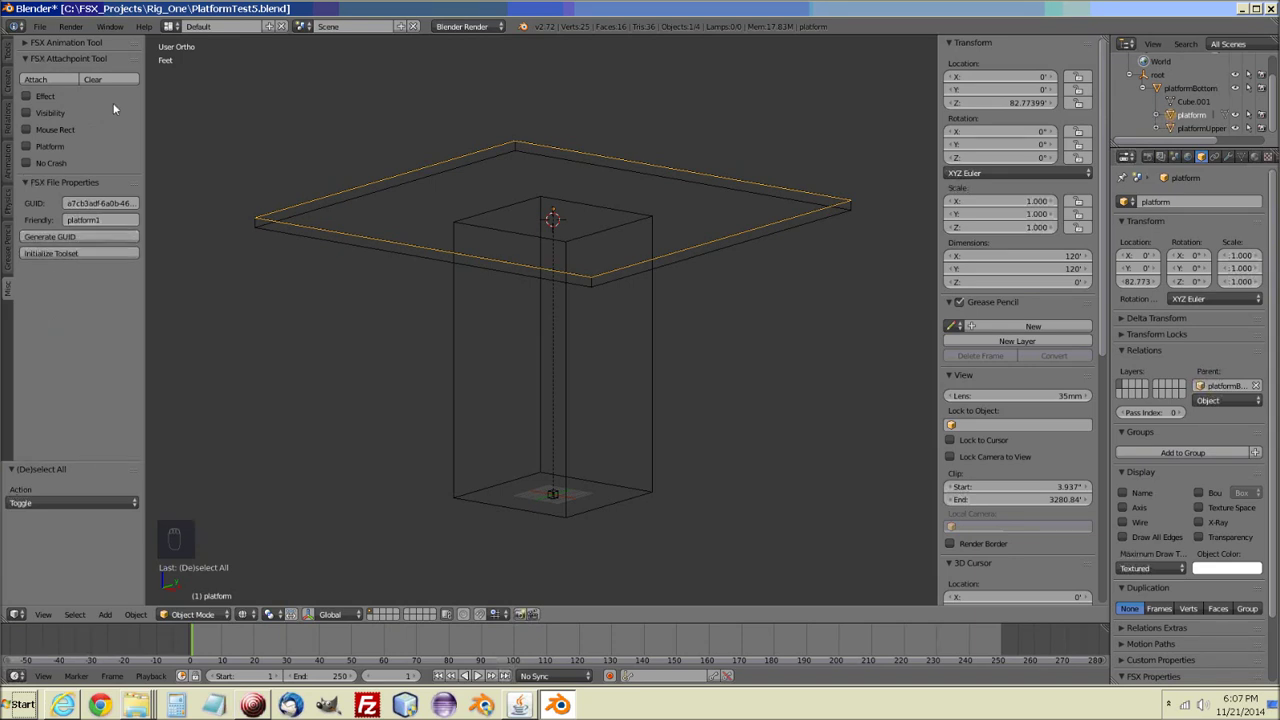
Attach a No Crash tag to the platform plane and inspect its fsx_xml custom property.
{"action": "left_click", "coordinate": [26, 165]}
{"action": "left_click", "coordinate": [43, 78]}
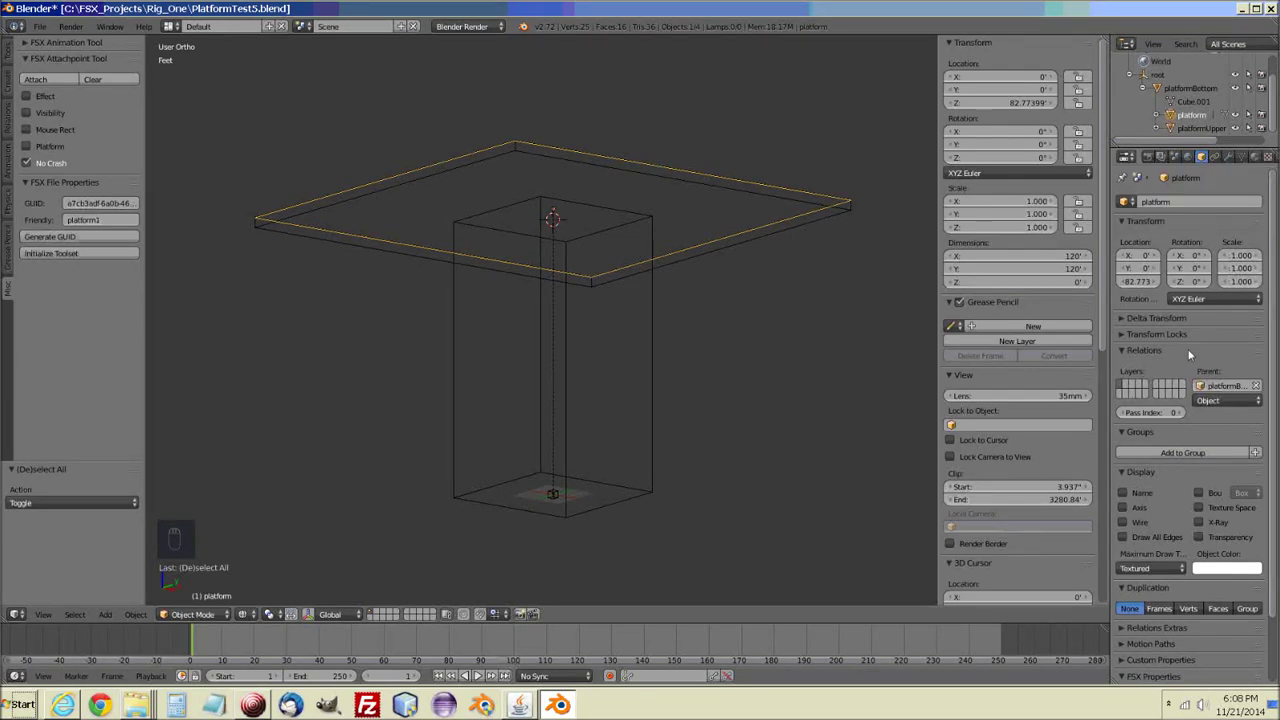
{"action": "scroll", "coordinate": [1274, 450], "scroll_direction": "down", "scroll_amount": 2}
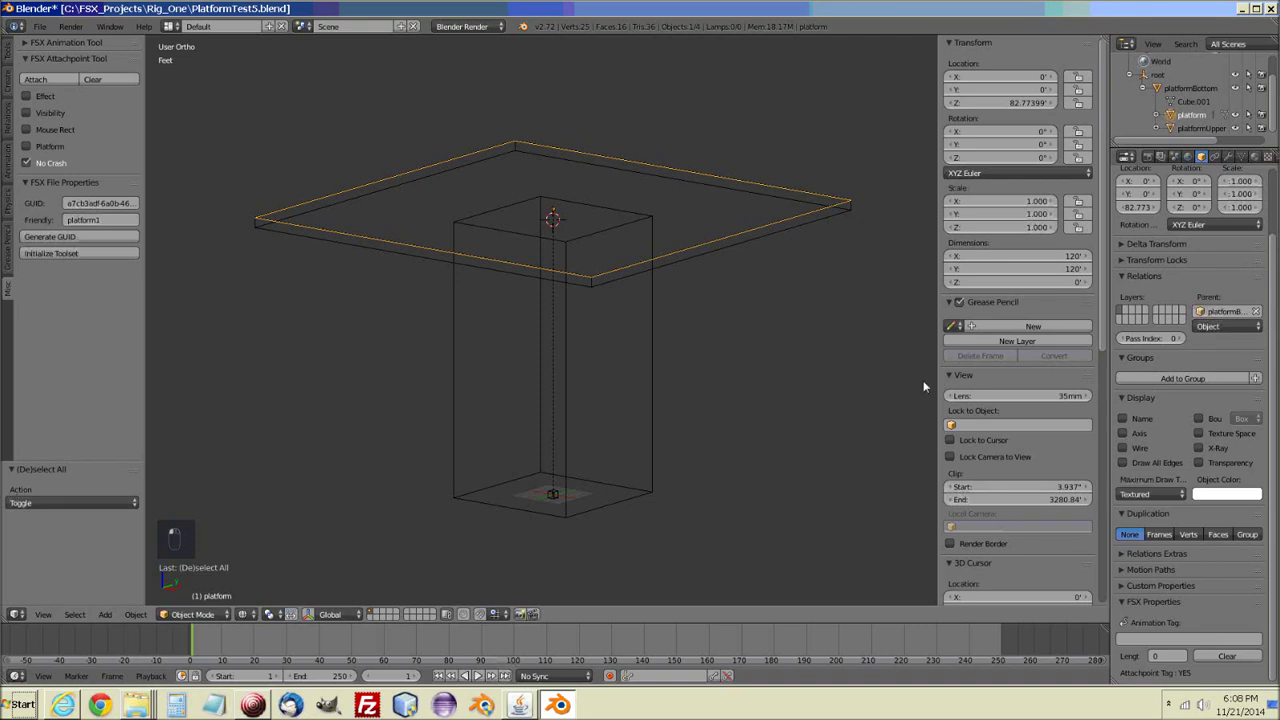
{"action": "left_click_drag", "start_coordinate": [937, 381], "coordinate": [493, 385]}
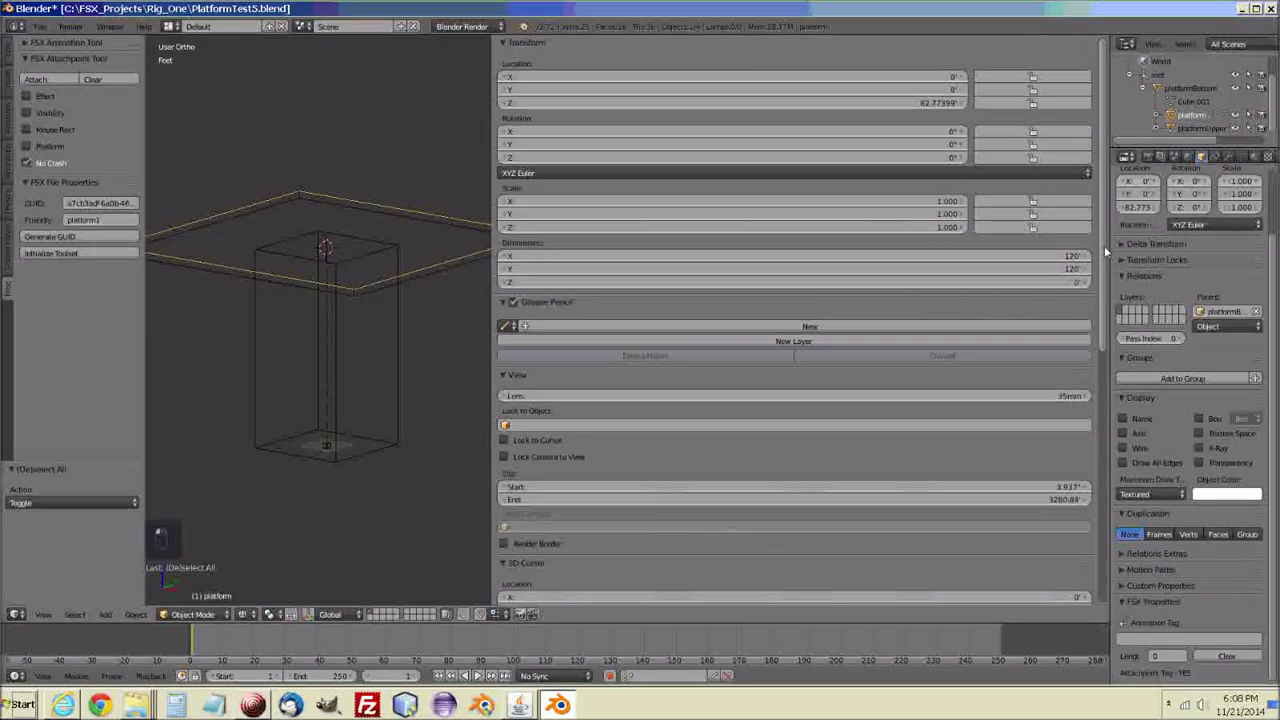
{"action": "scroll", "coordinate": [1099, 380], "scroll_direction": "down", "scroll_amount": 4}
{"action": "scroll", "coordinate": [1099, 380], "scroll_direction": "down", "scroll_amount": 7}
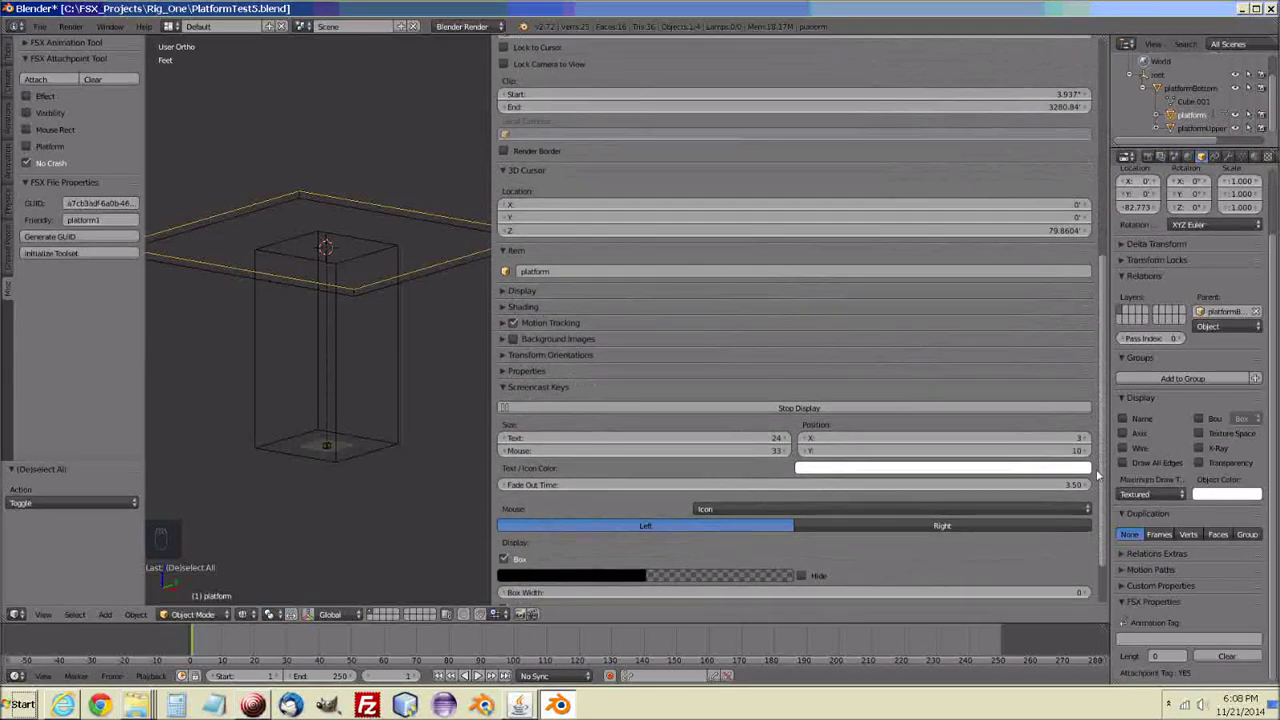
{"action": "scroll", "coordinate": [1097, 487], "scroll_direction": "down", "scroll_amount": 1}
{"action": "left_click", "coordinate": [502, 317]}
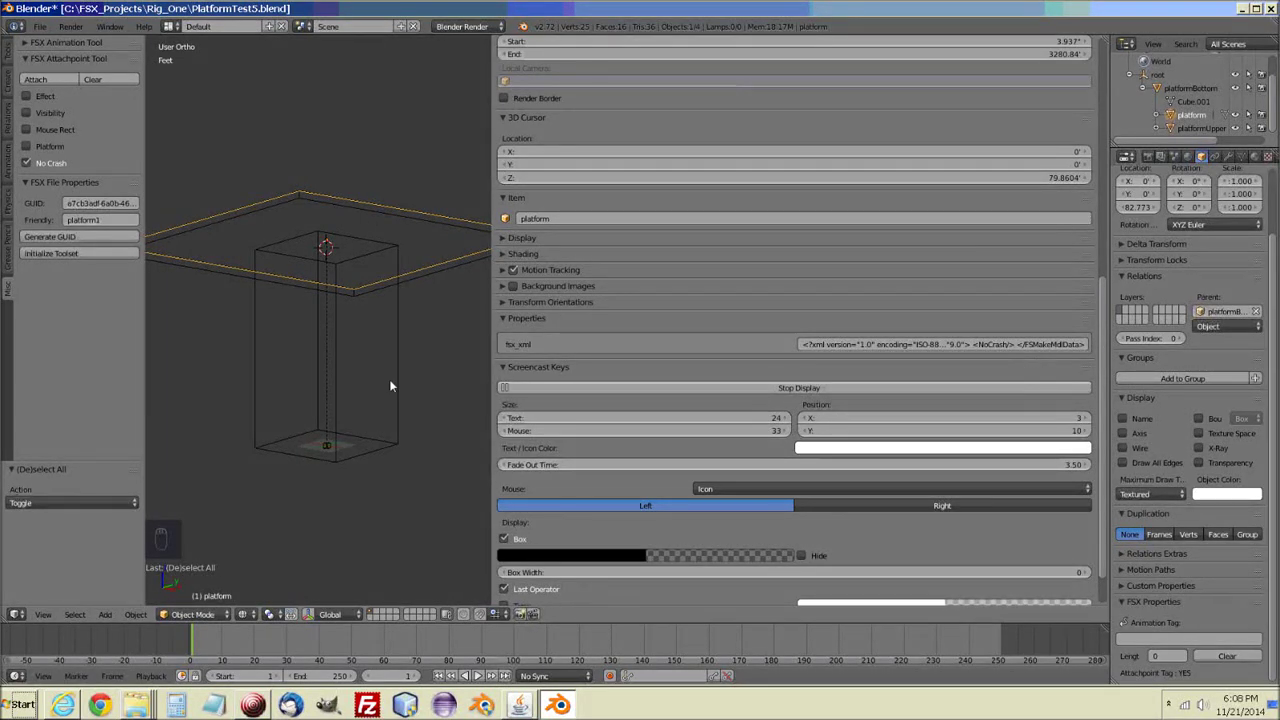
{"action": "left_click_drag", "start_coordinate": [498, 345], "coordinate": [928, 362]}
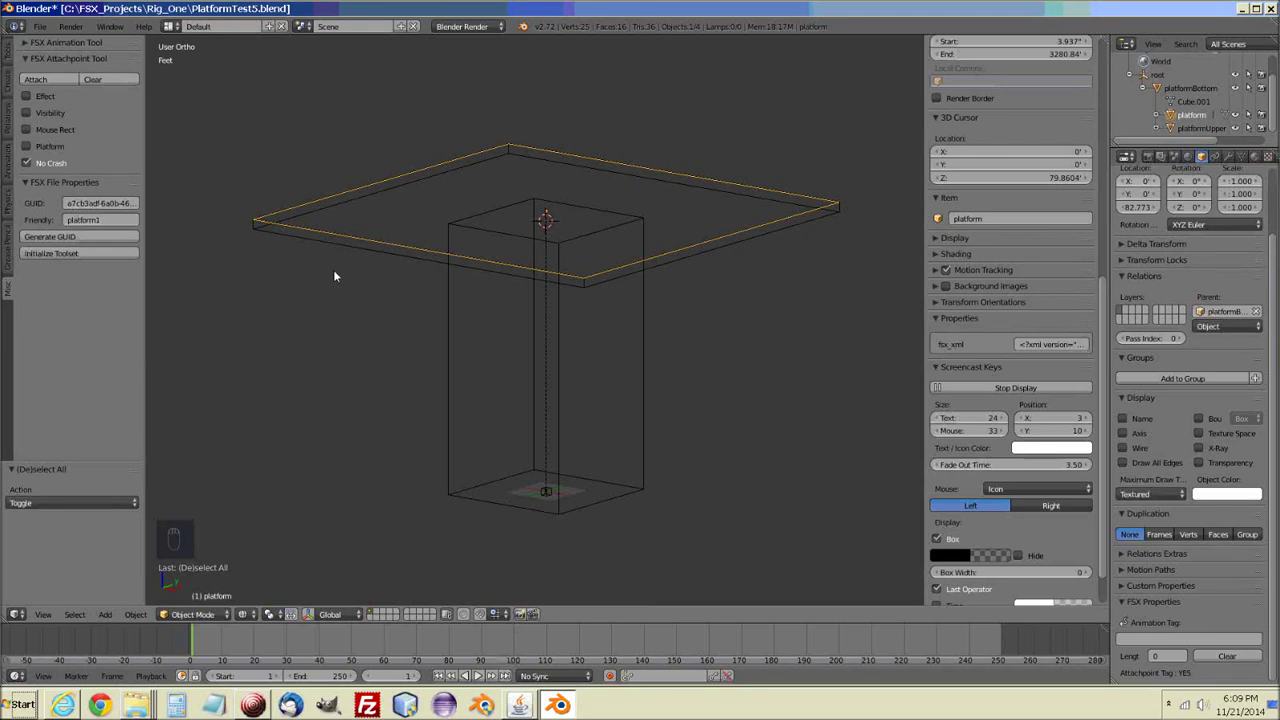
Clear the attachpoint data from the platform plane, check its fsx_xml property and disable the No Crash option.
{"action": "left_click", "coordinate": [99, 82]}
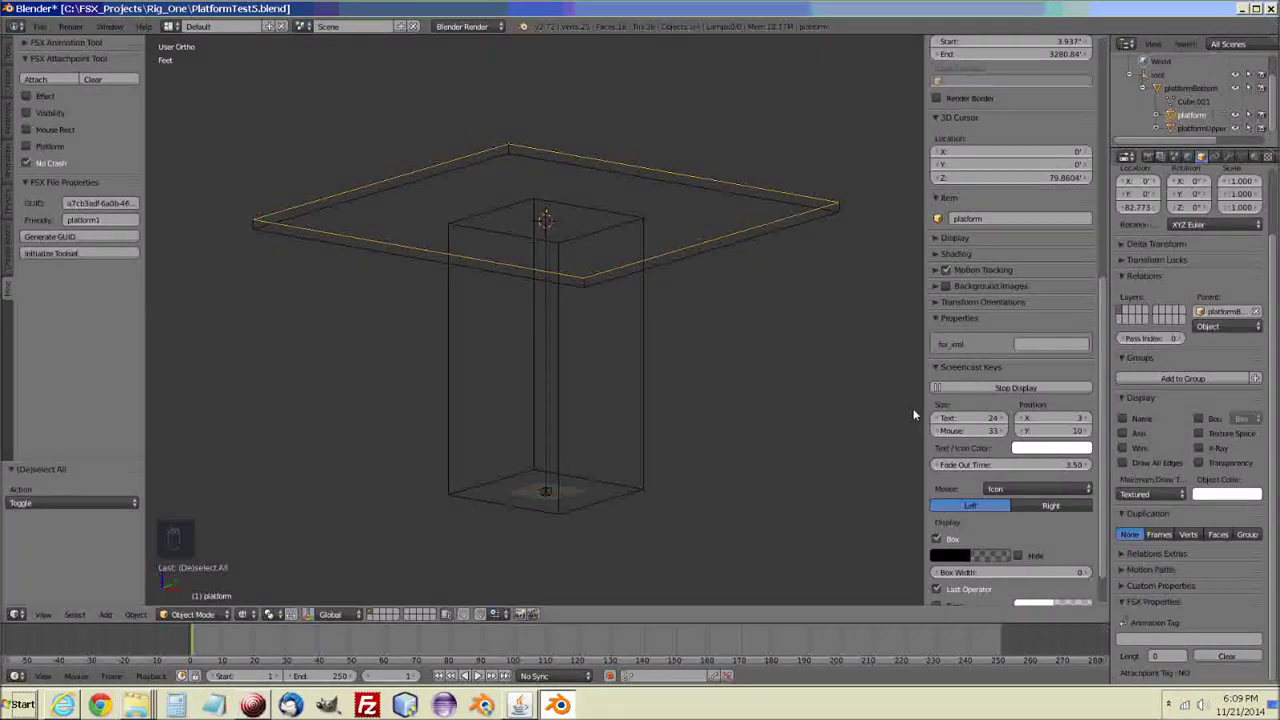
{"action": "left_click_drag", "start_coordinate": [927, 420], "coordinate": [640, 439]}
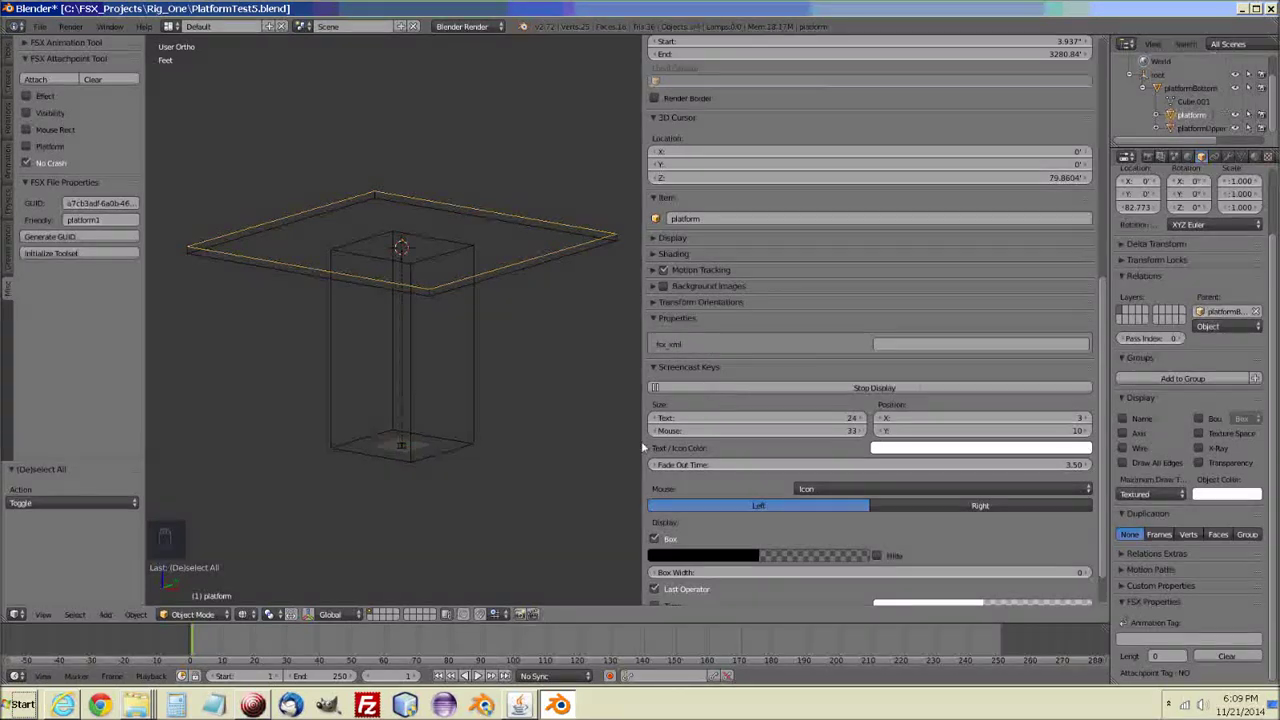
{"action": "left_click_drag", "start_coordinate": [646, 452], "coordinate": [916, 470]}
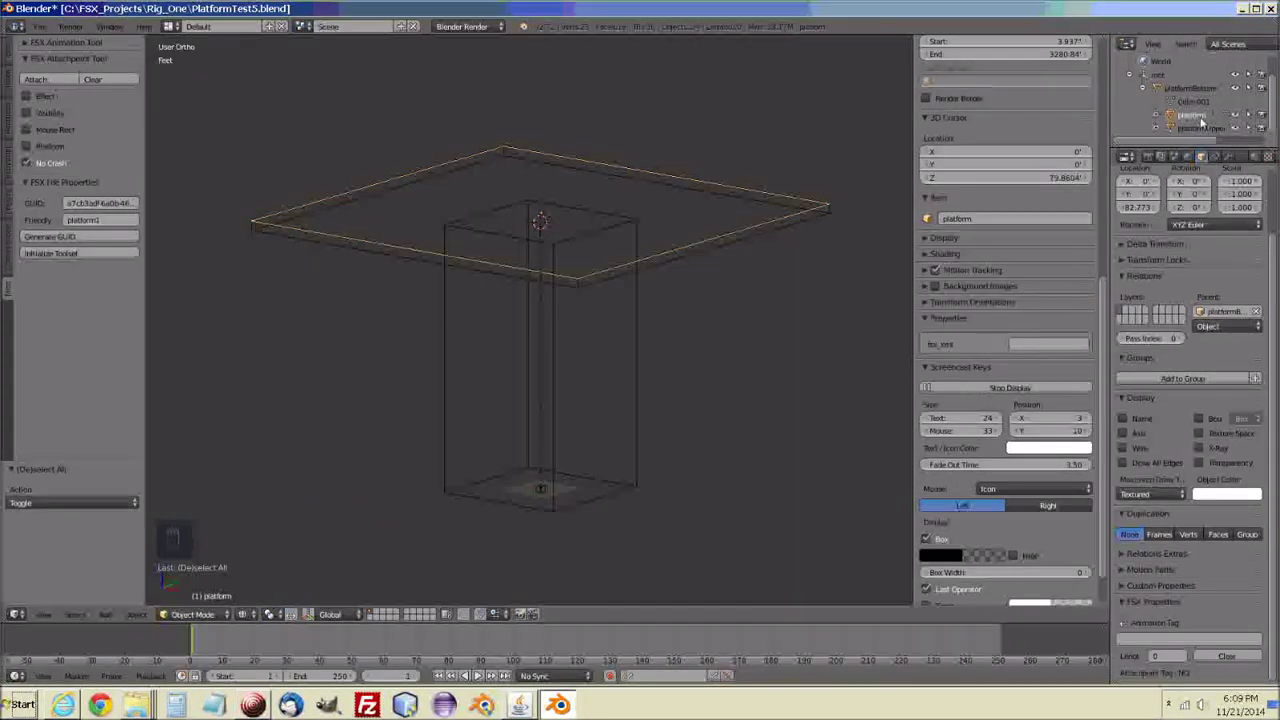
{"action": "left_click", "coordinate": [27, 163]}
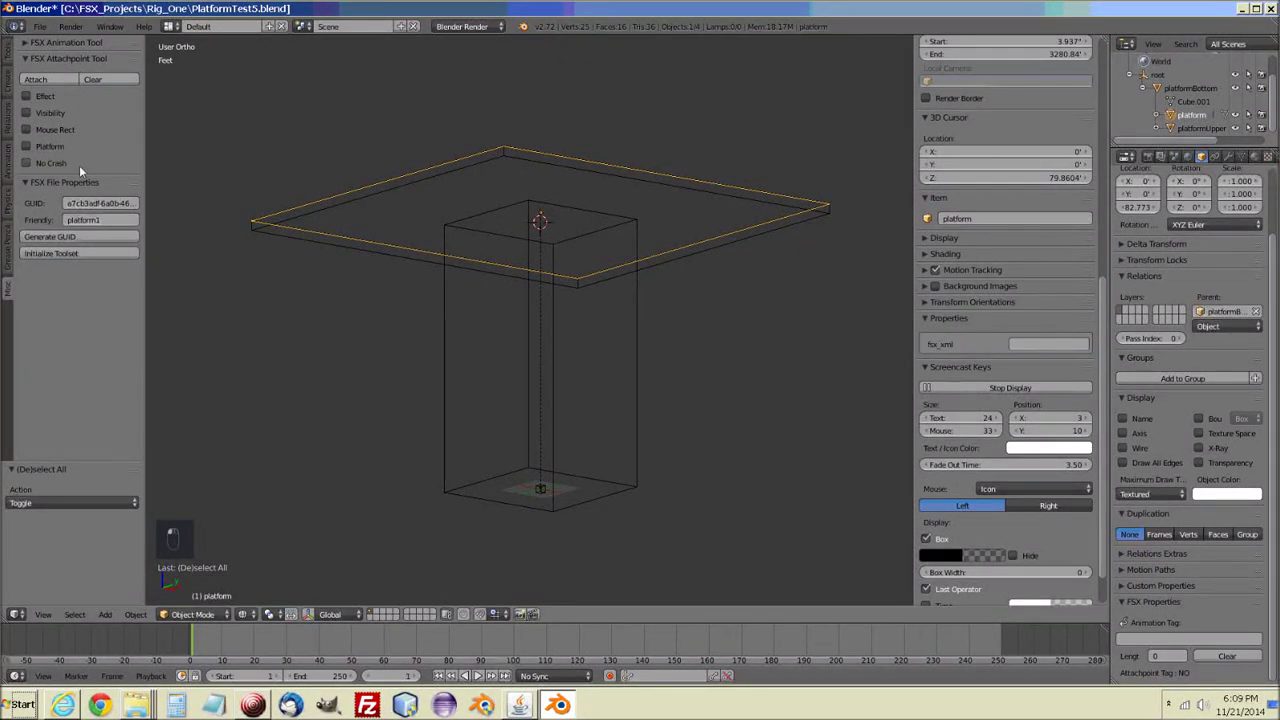
Attach a Platform attachpoint named platformtest with surface type ASPHALT to the platform plane.
{"action": "left_click", "coordinate": [27, 147]}
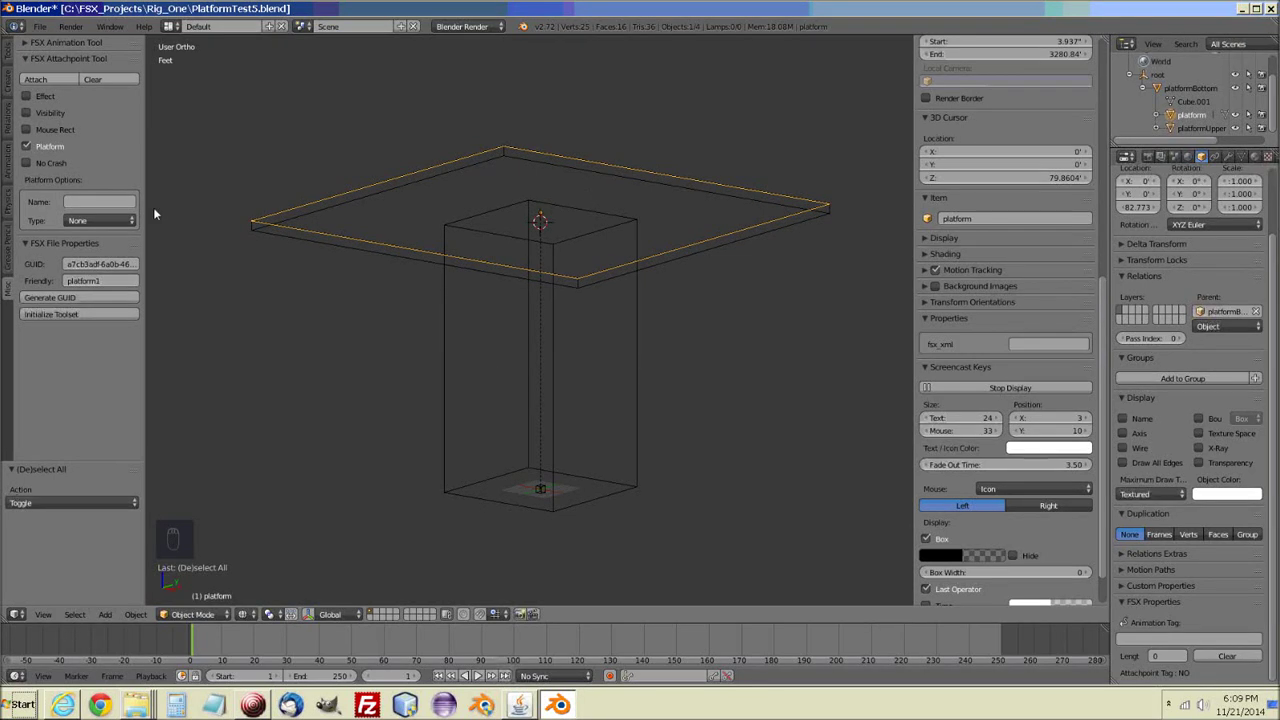
{"action": "left_click", "coordinate": [71, 204]}
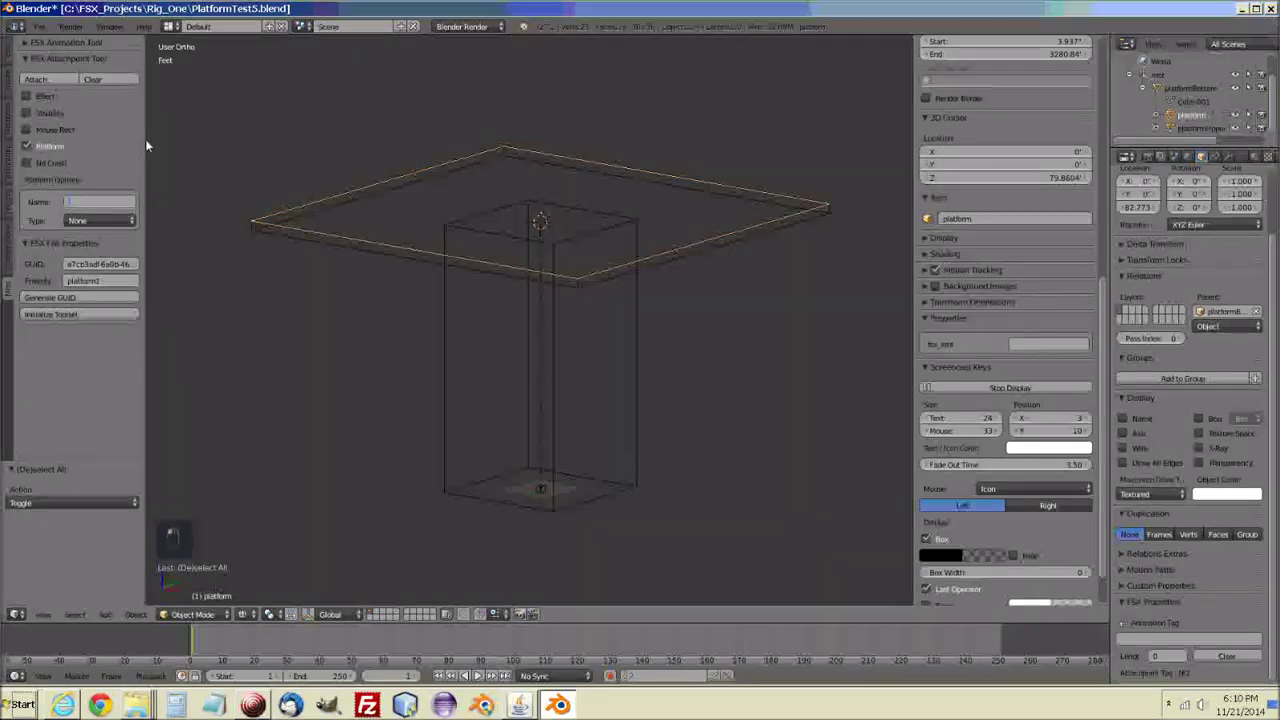
{"action": "type", "text": "a"}
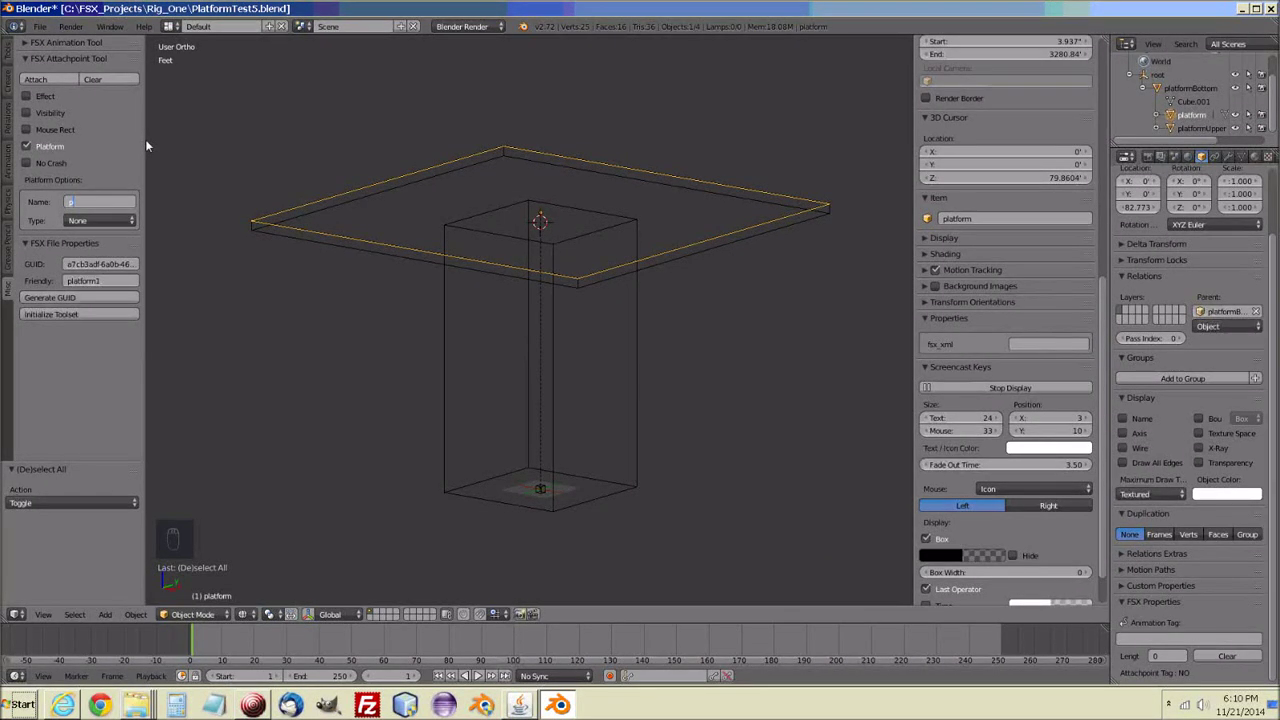
{"action": "type", "text": "latformtest"}
{"action": "key", "text": "Return"}
{"action": "left_click", "coordinate": [131, 222]}
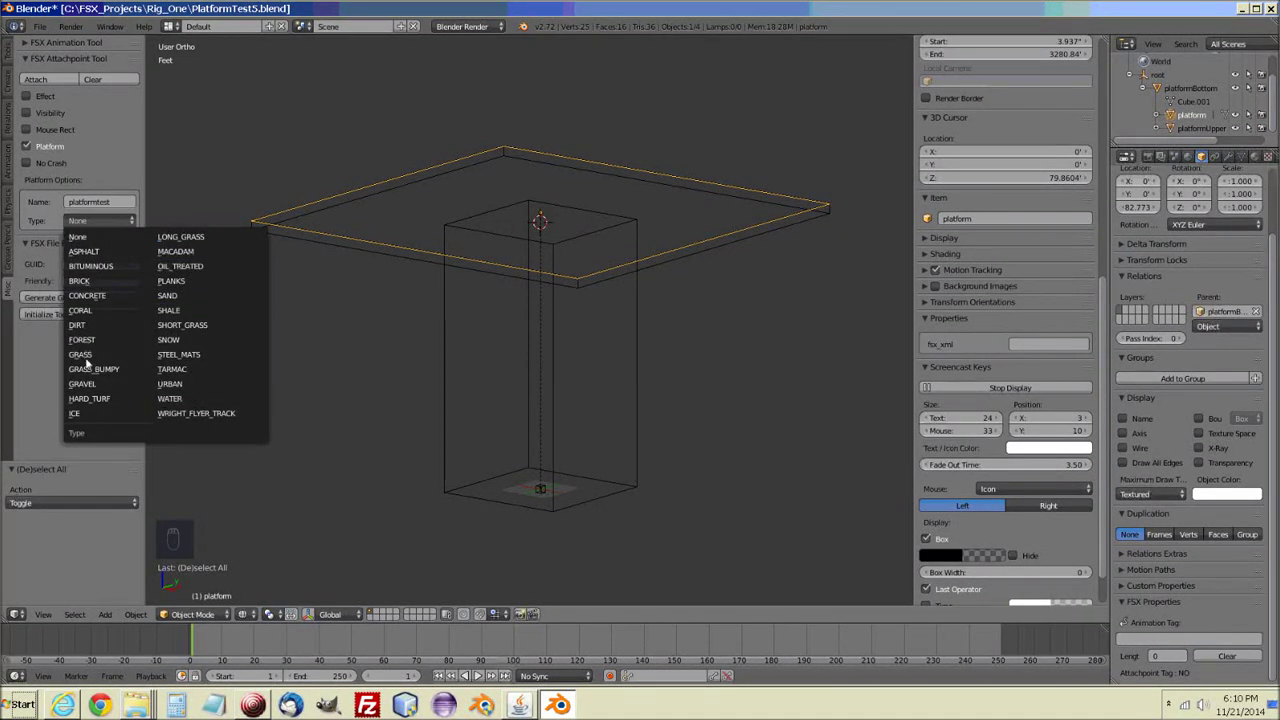
{"action": "left_click", "coordinate": [97, 256]}
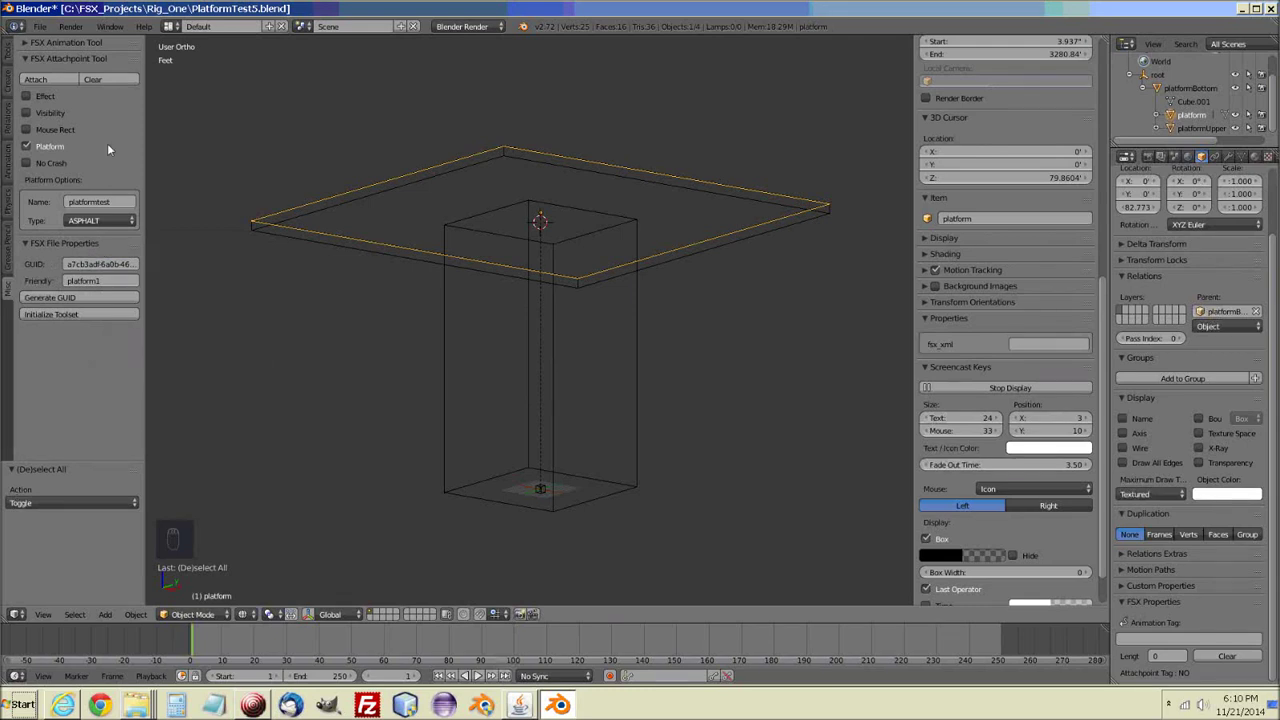
{"action": "left_click", "coordinate": [48, 78]}
Examine the end of the platform plane's fsx_xml property text, collapsing the Screencast Keys settings for a clearer view.
{"action": "left_click_drag", "start_coordinate": [903, 378], "coordinate": [465, 397]}
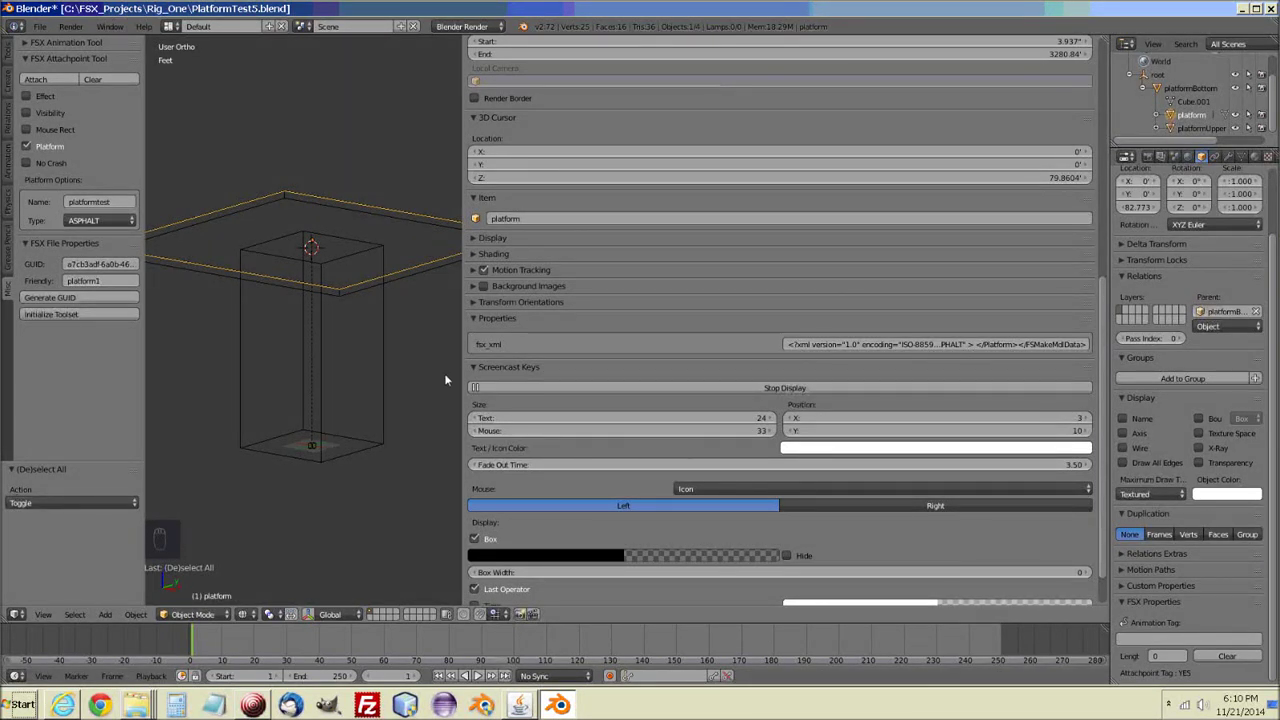
{"action": "left_click", "coordinate": [474, 368]}
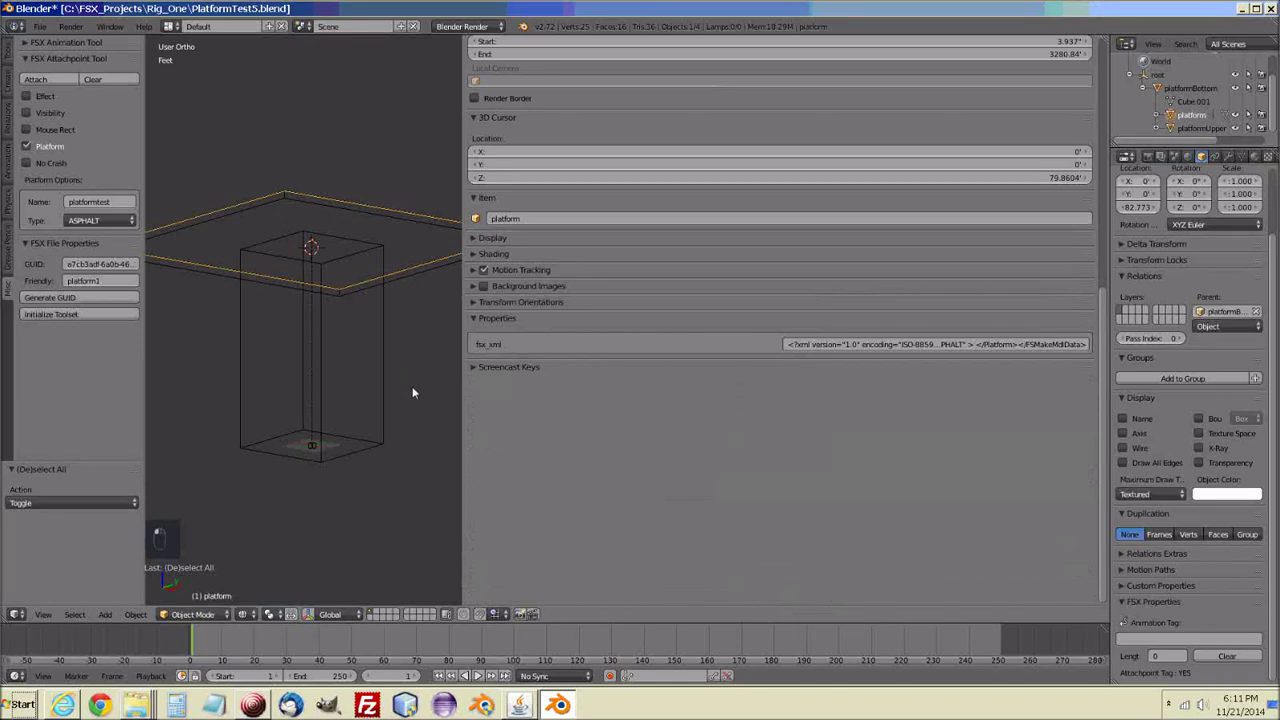
{"action": "left_click_drag", "start_coordinate": [413, 388], "coordinate": [235, 401]}
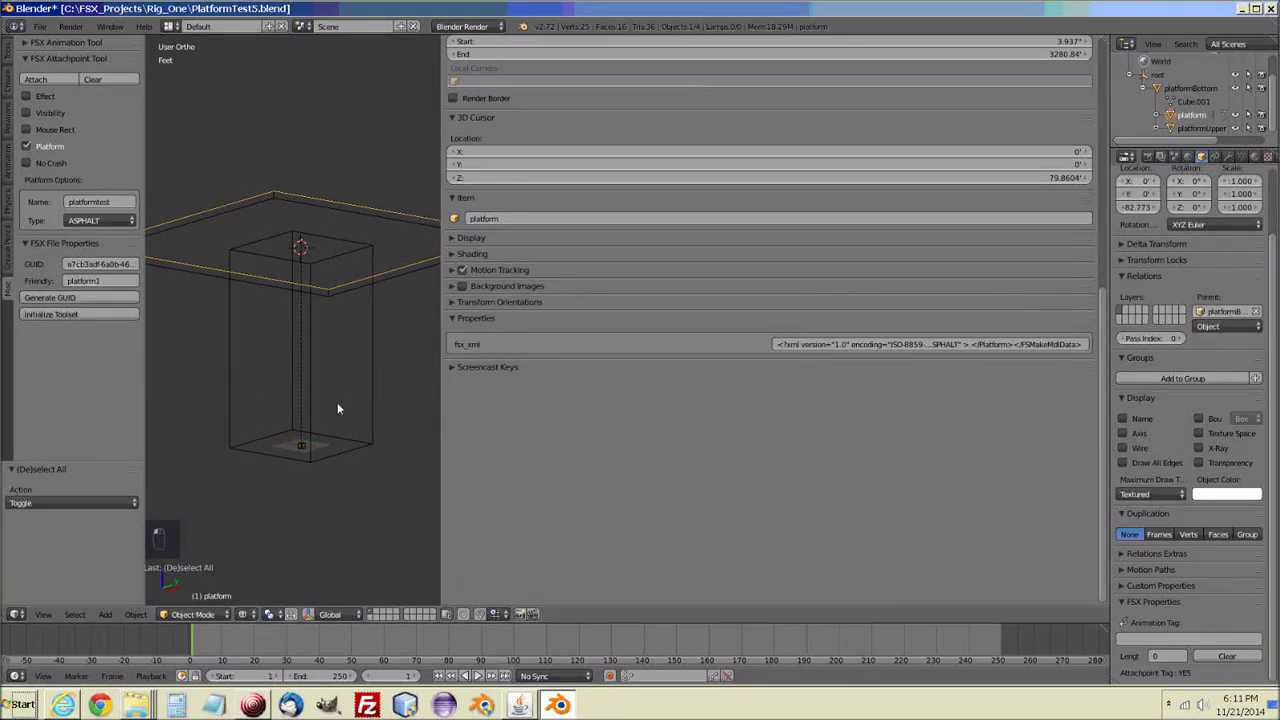
{"action": "left_click_drag", "start_coordinate": [442, 397], "coordinate": [461, 398]}
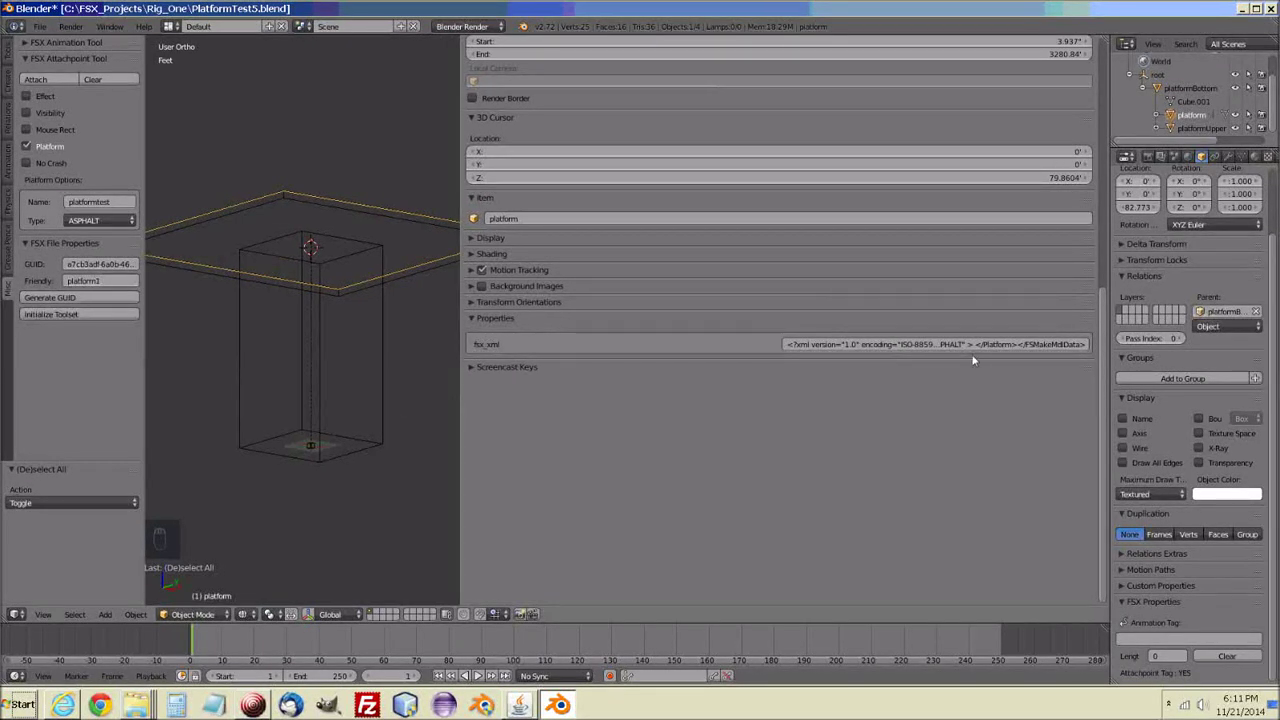
{"action": "left_click", "coordinate": [956, 345]}
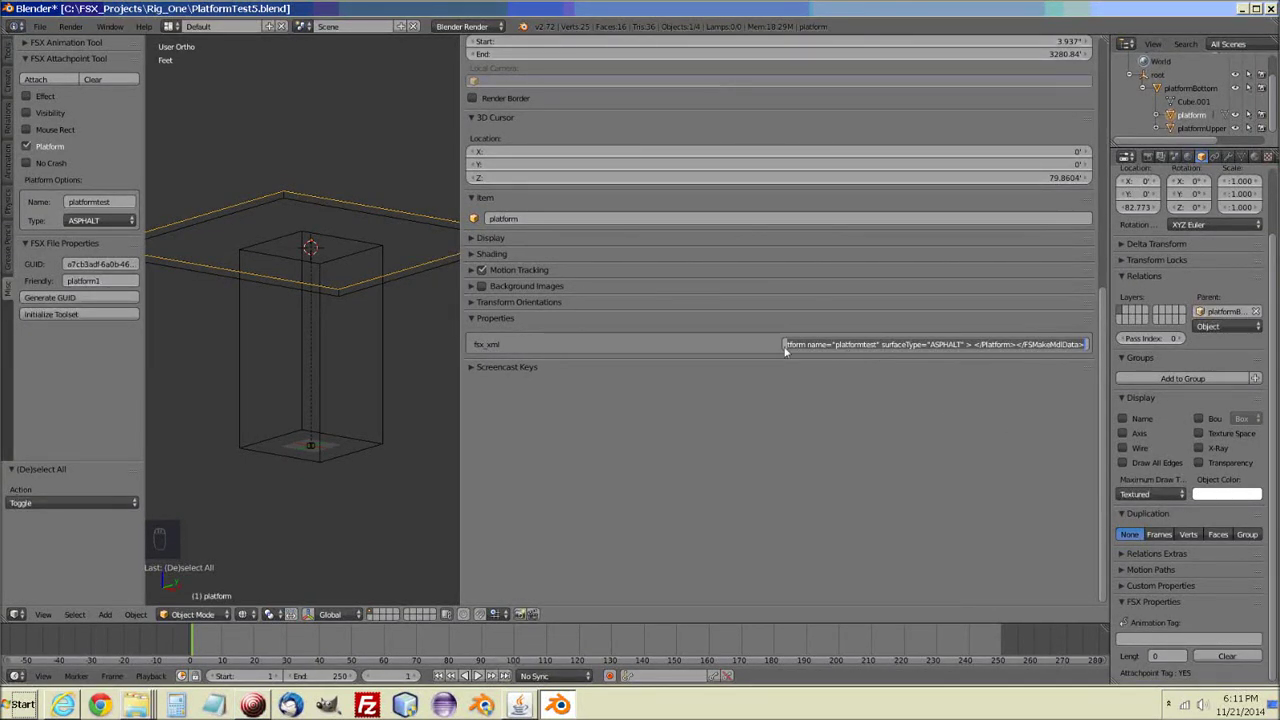
{"action": "key", "text": "Return"}
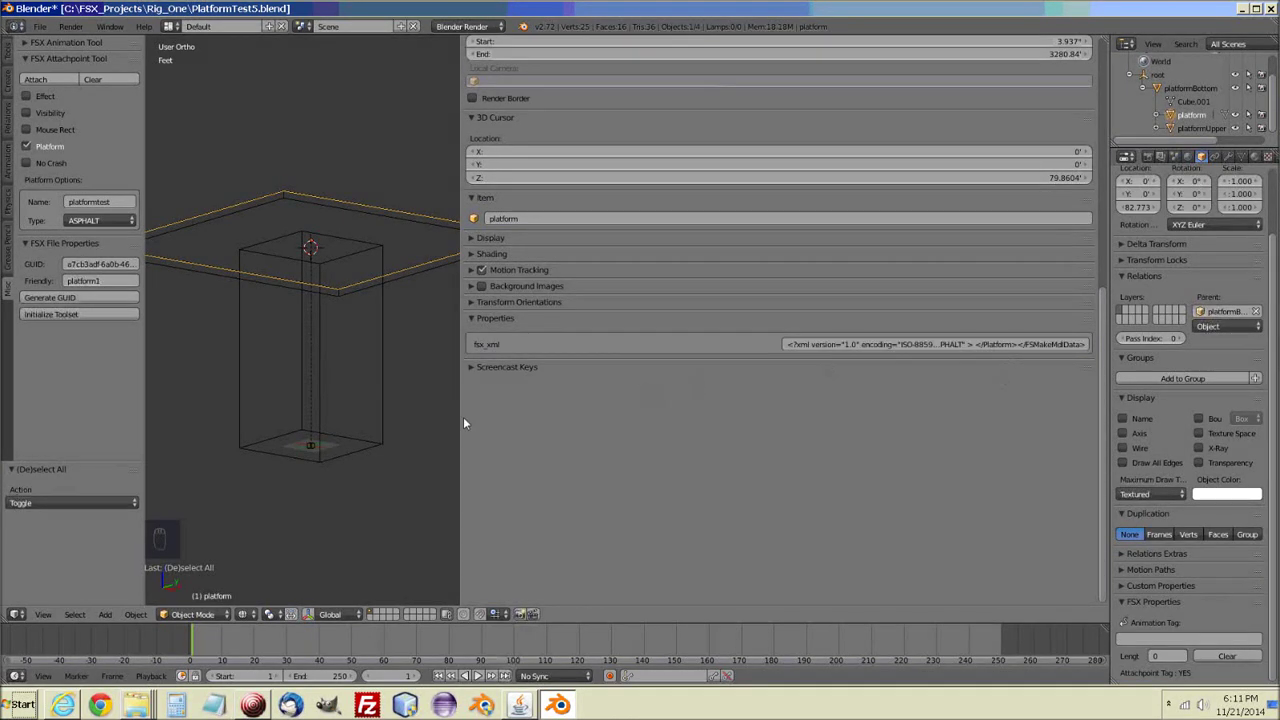
{"action": "left_click_drag", "start_coordinate": [461, 440], "coordinate": [955, 449]}
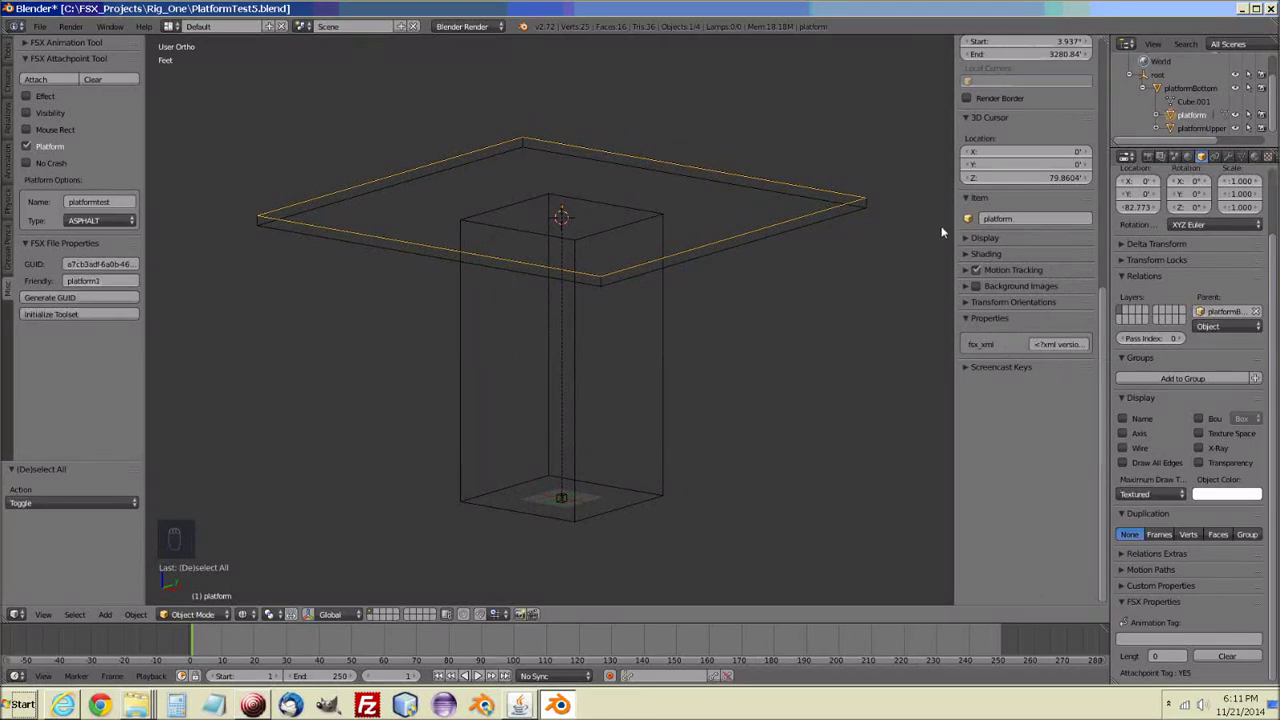
Attach a No Crash tag instead of Platform to the platformUpper object and check its fsx_xml property.
{"action": "left_click", "coordinate": [1172, 130]}
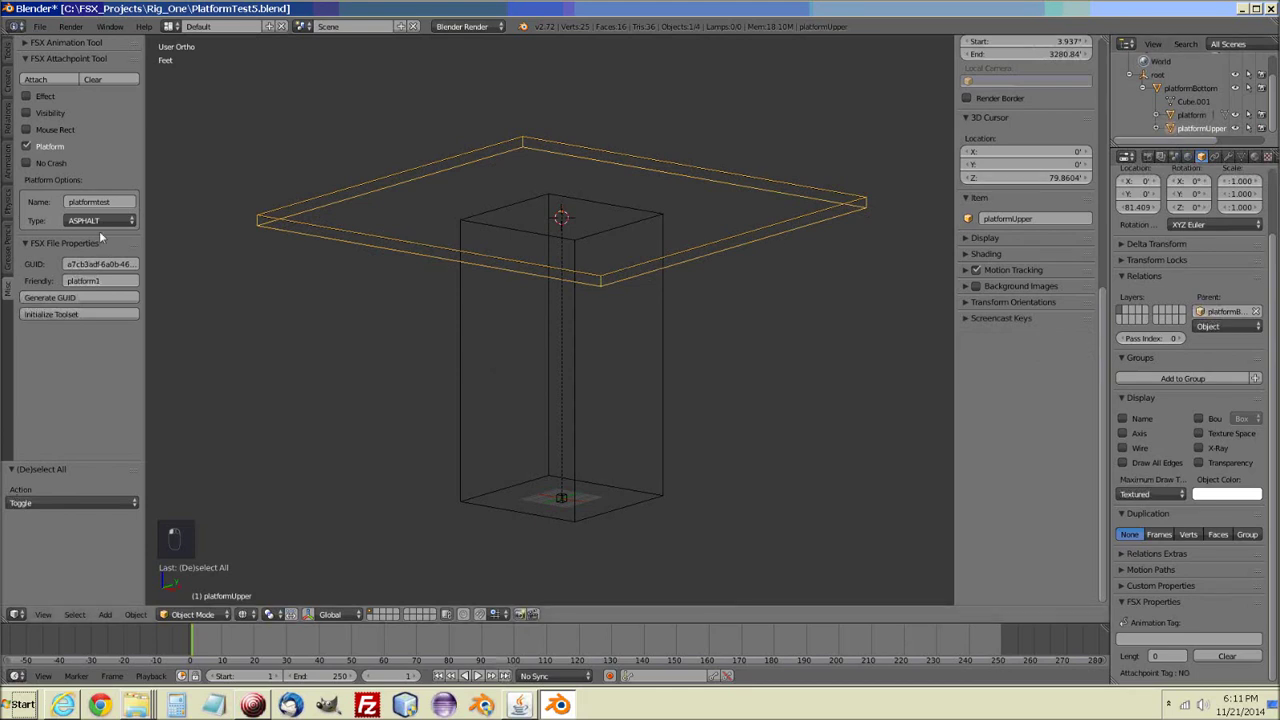
{"action": "left_click", "coordinate": [27, 148]}
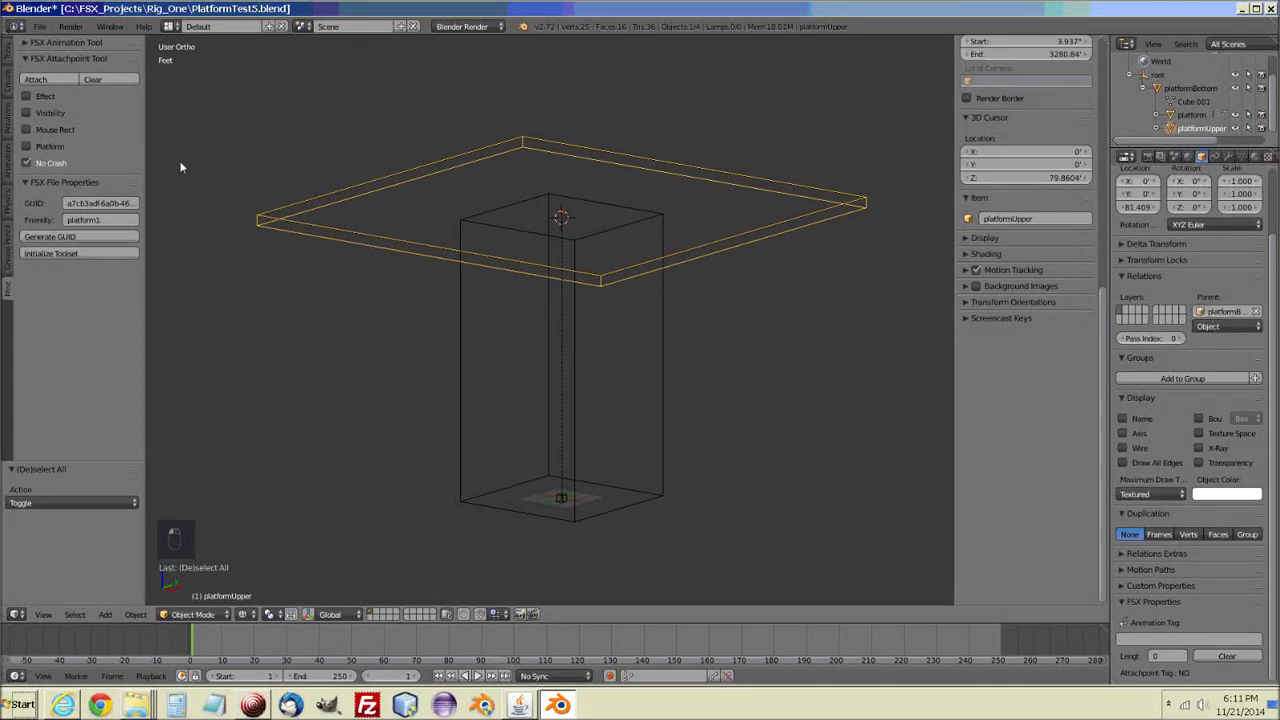
{"action": "left_click", "coordinate": [45, 79]}
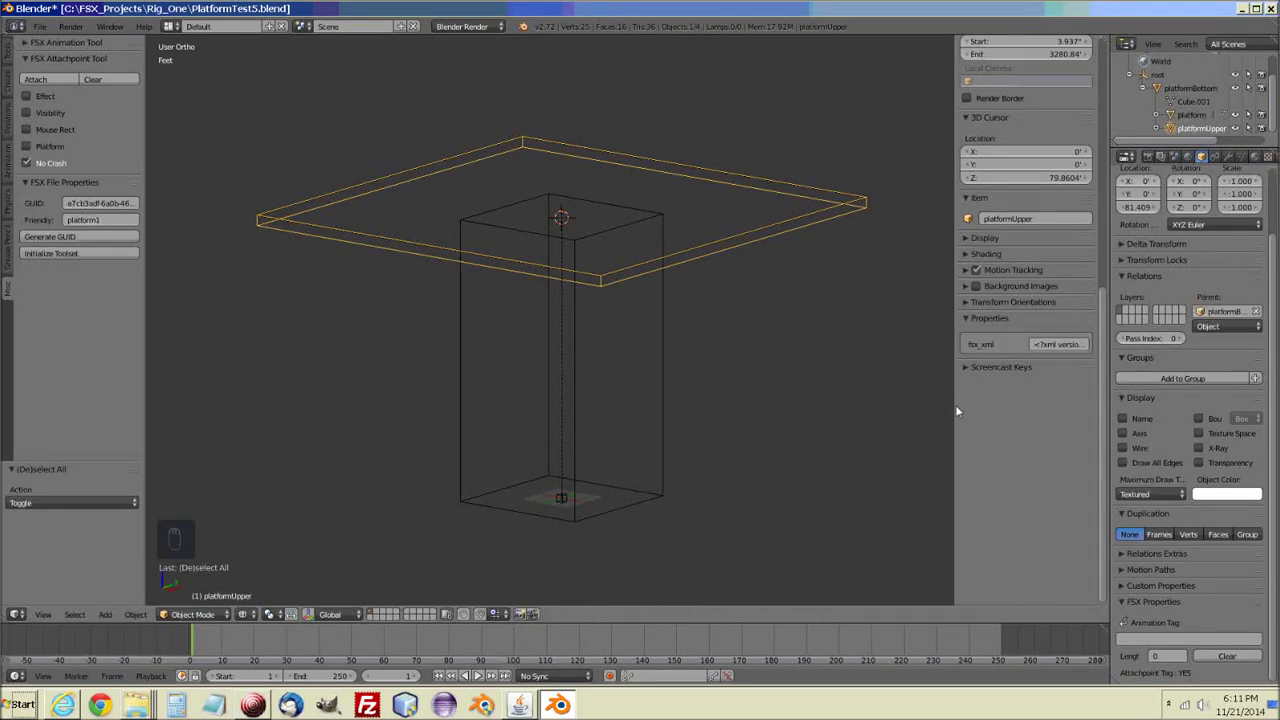
{"action": "left_click_drag", "start_coordinate": [956, 411], "coordinate": [432, 409]}
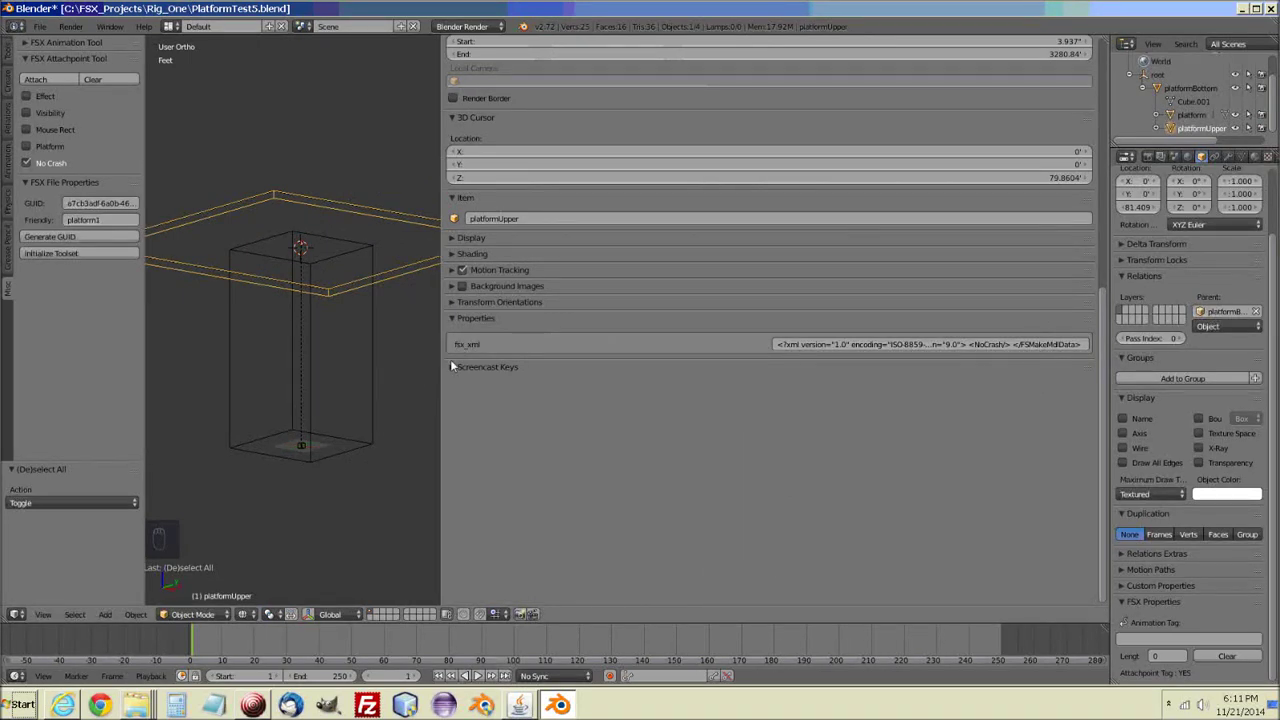
{"action": "left_click_drag", "start_coordinate": [444, 442], "coordinate": [926, 451]}
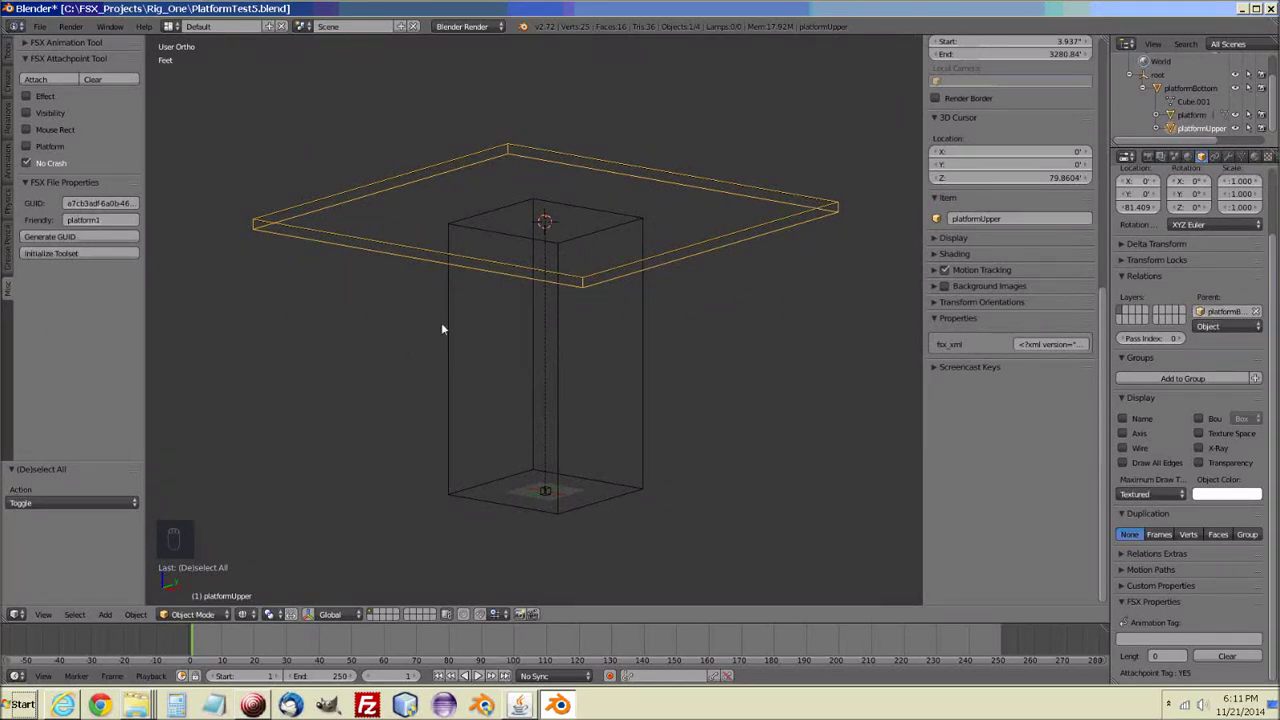
Save the PlatformTest5.blend file.
{"action": "left_click", "coordinate": [39, 26]}
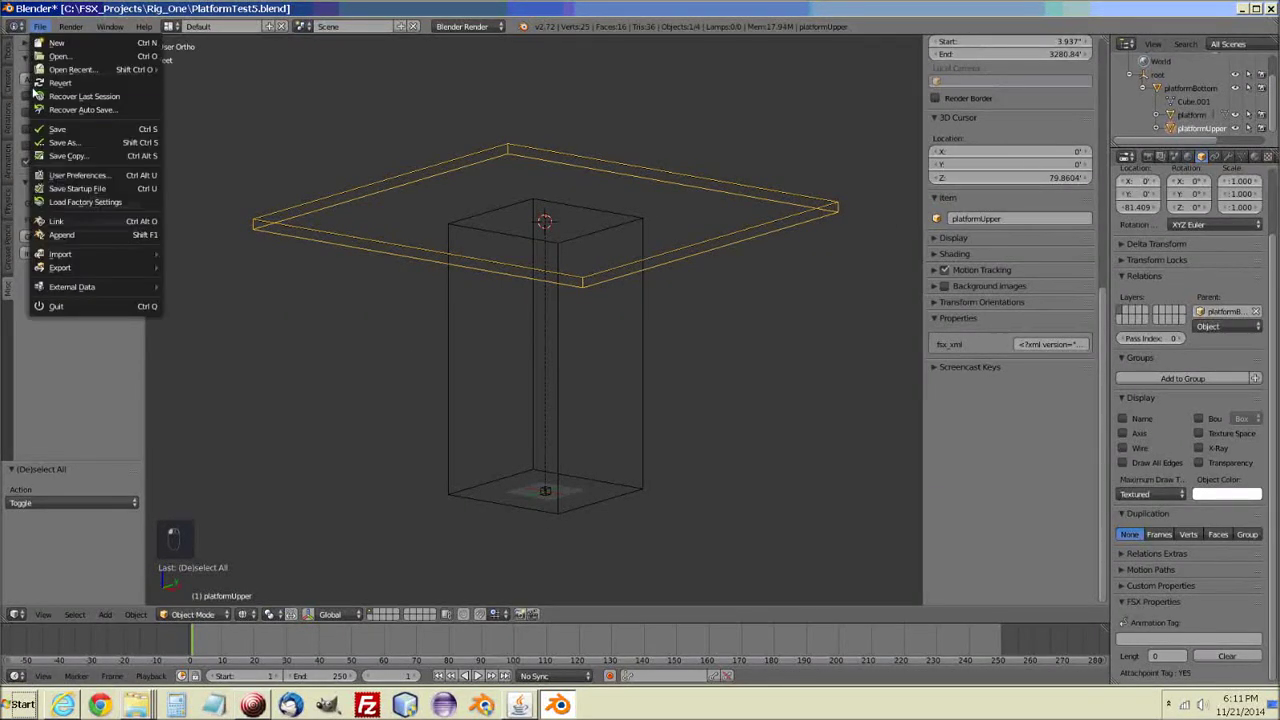
{"action": "left_click", "coordinate": [57, 131]}
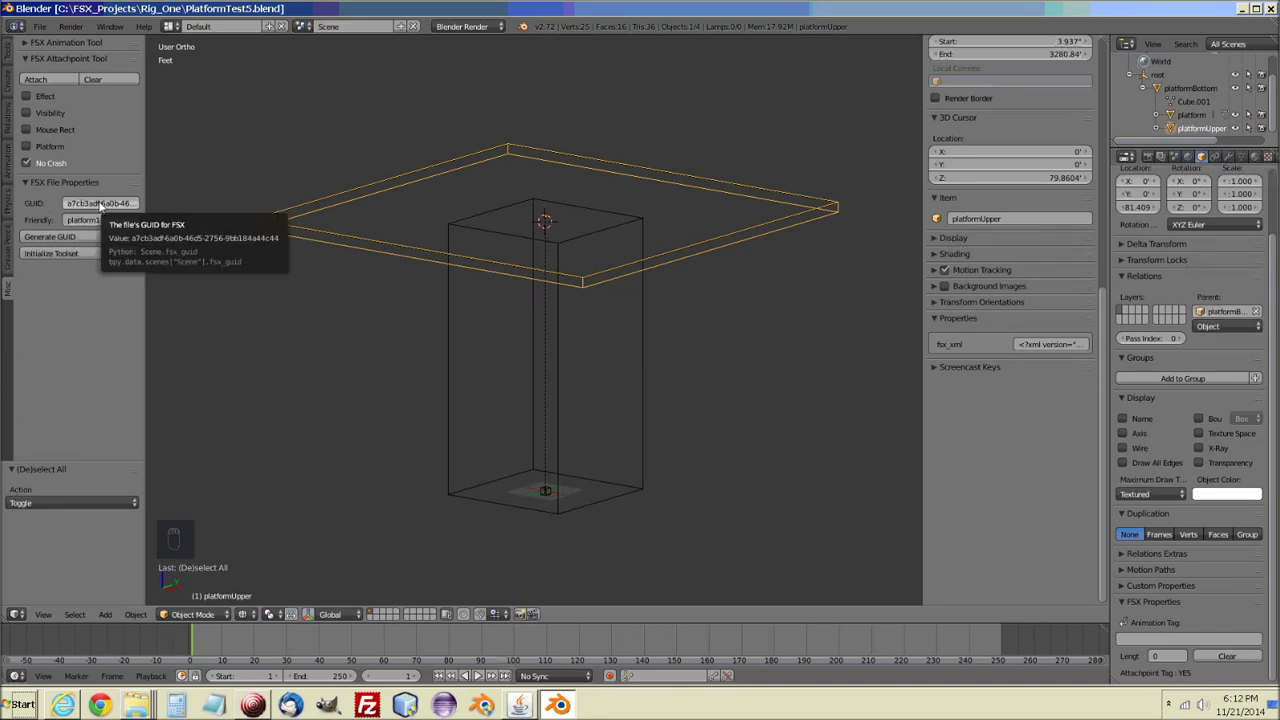
Copy the file's full FSX GUID into a blank Notepad document, then close the note without saving it.
{"action": "left_click", "coordinate": [101, 204]}
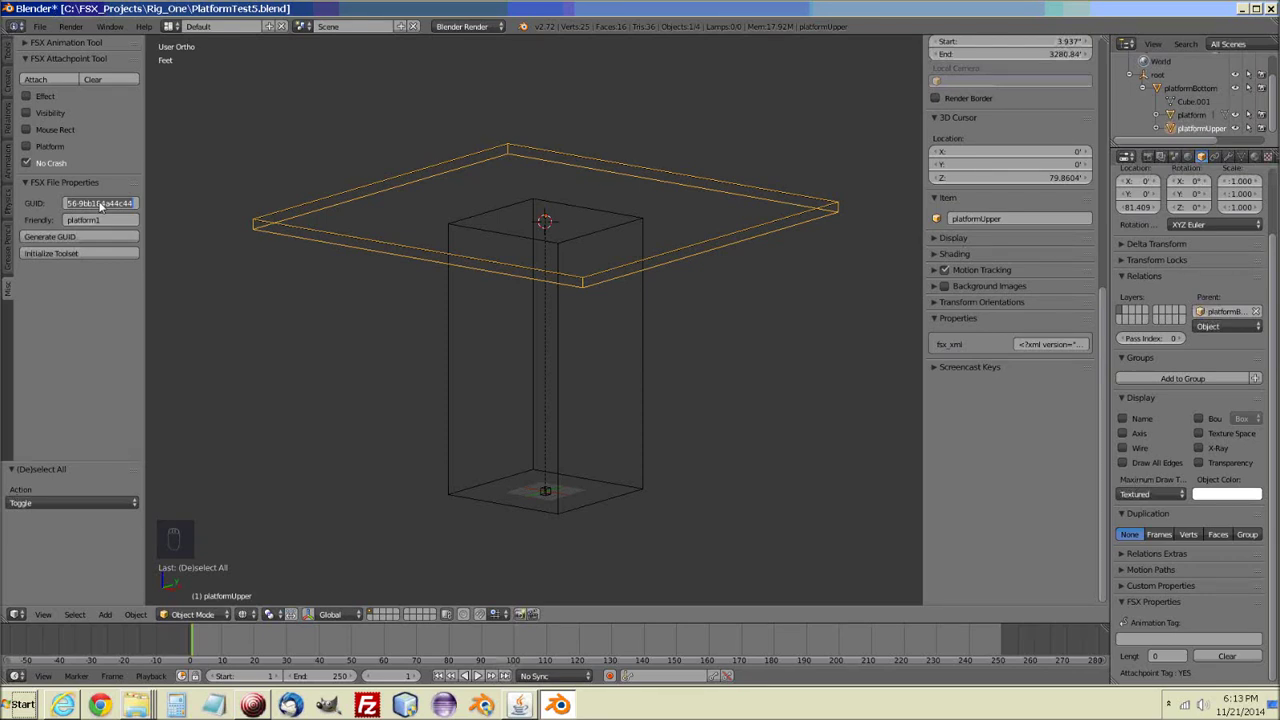
{"action": "key", "text": "Return"}
{"action": "left_click", "coordinate": [213, 705]}
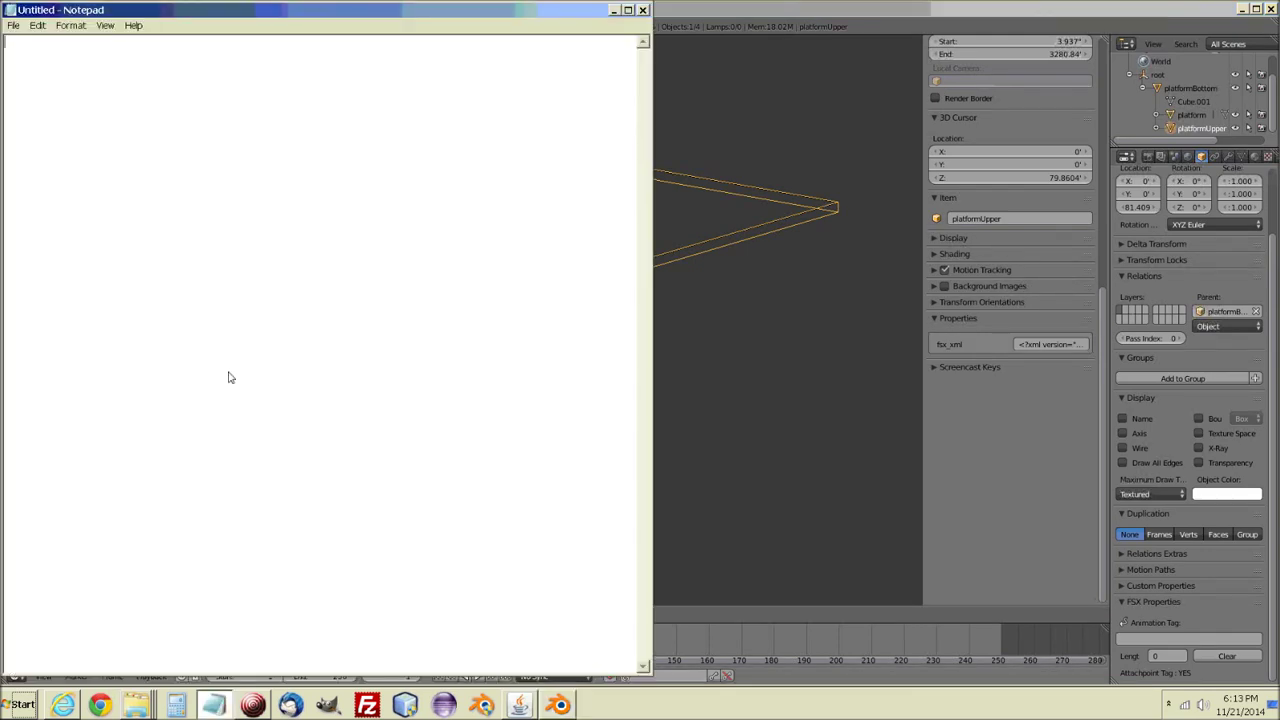
{"action": "right_click", "coordinate": [45, 49]}
{"action": "left_click", "coordinate": [100, 114]}
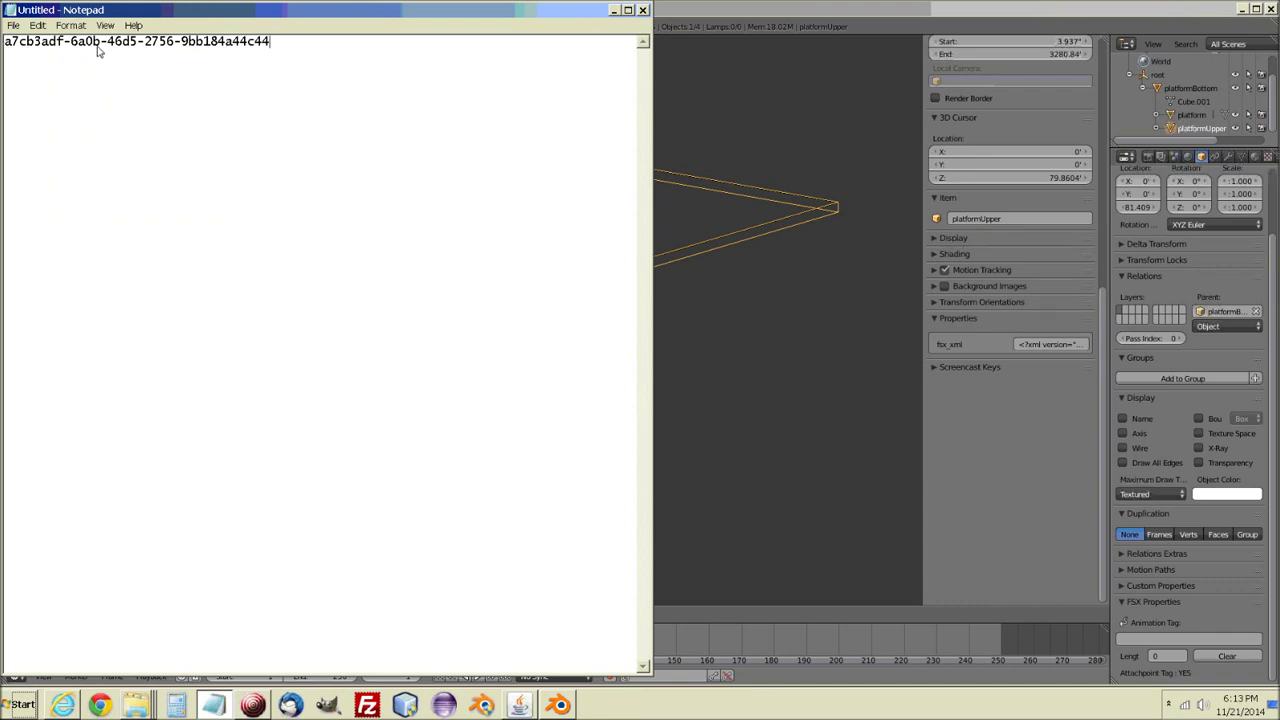
{"action": "left_click", "coordinate": [617, 12]}
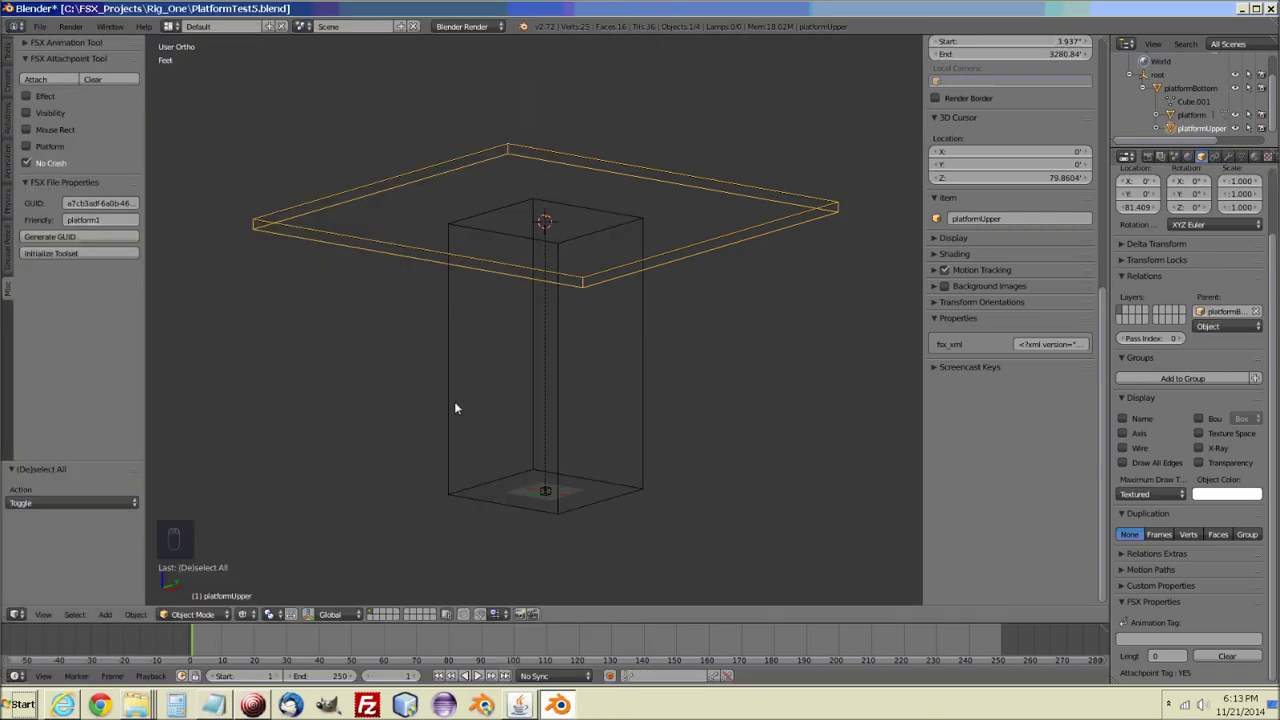
{"action": "left_click", "coordinate": [213, 705]}
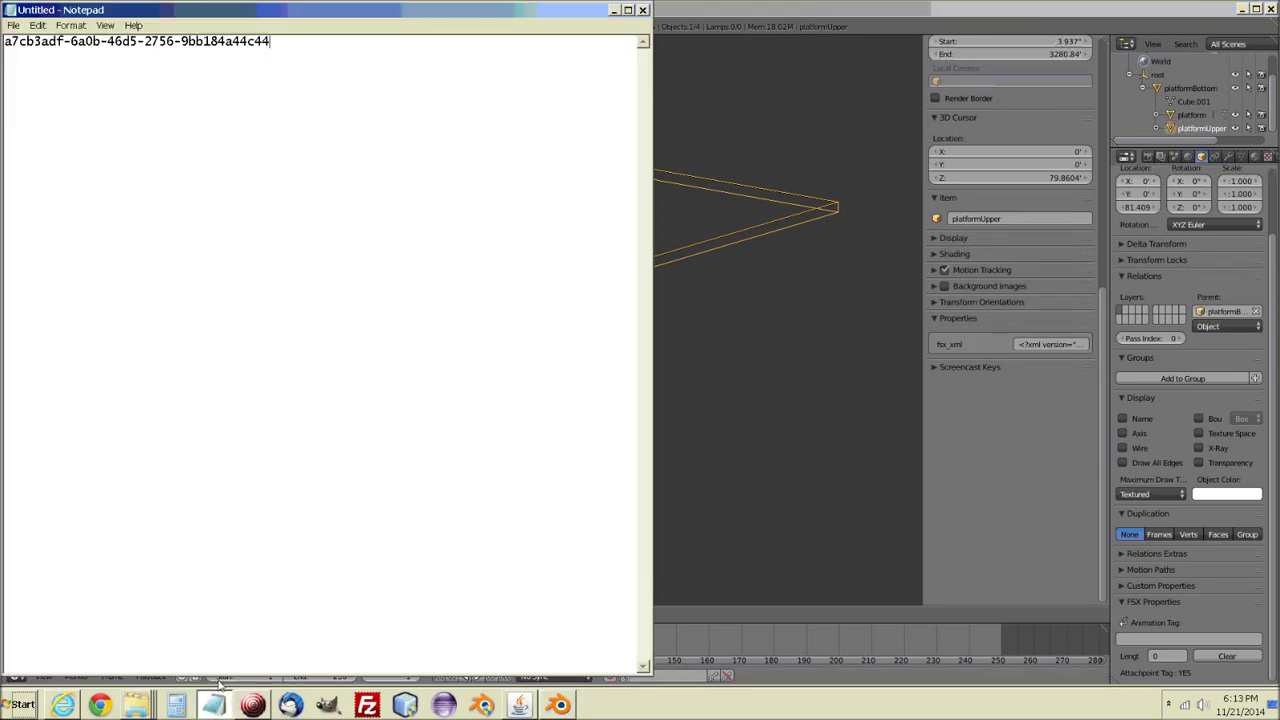
{"action": "left_click", "coordinate": [643, 10]}
{"action": "left_click", "coordinate": [710, 357]}
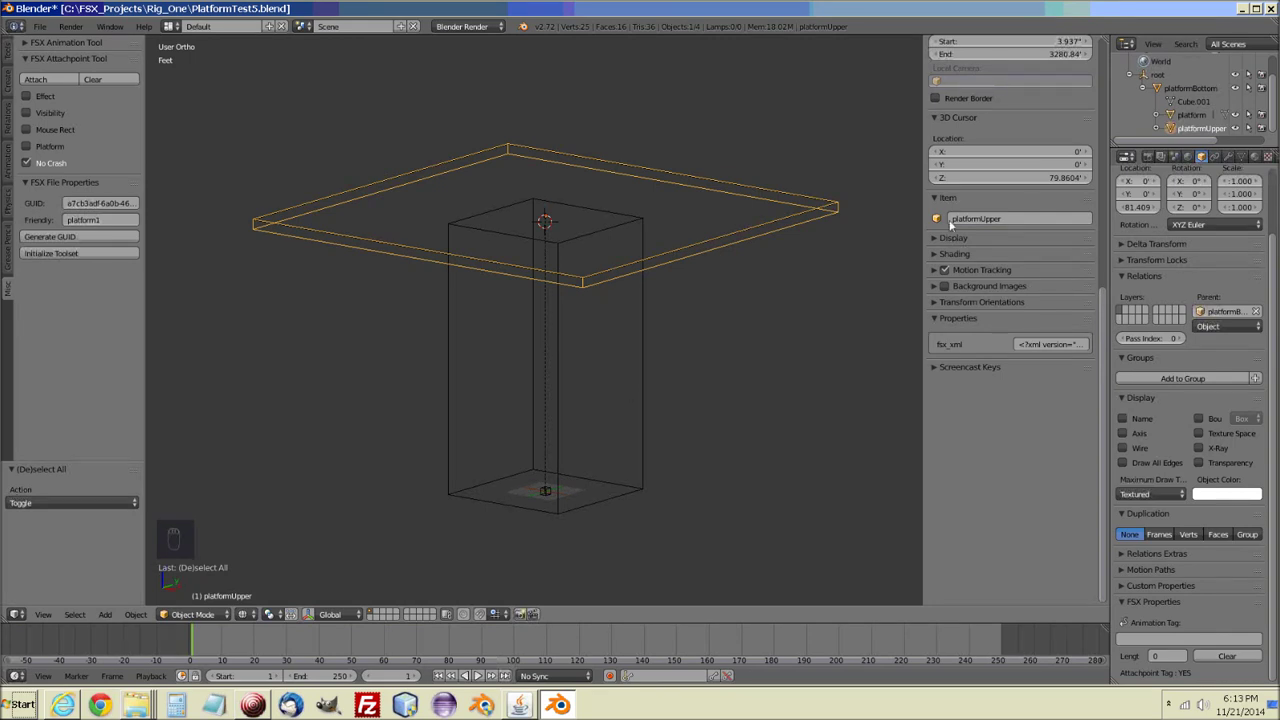
Show the viewport in solid shading and give platformBottom a new material named mainColor.
{"action": "key", "text": "z"}
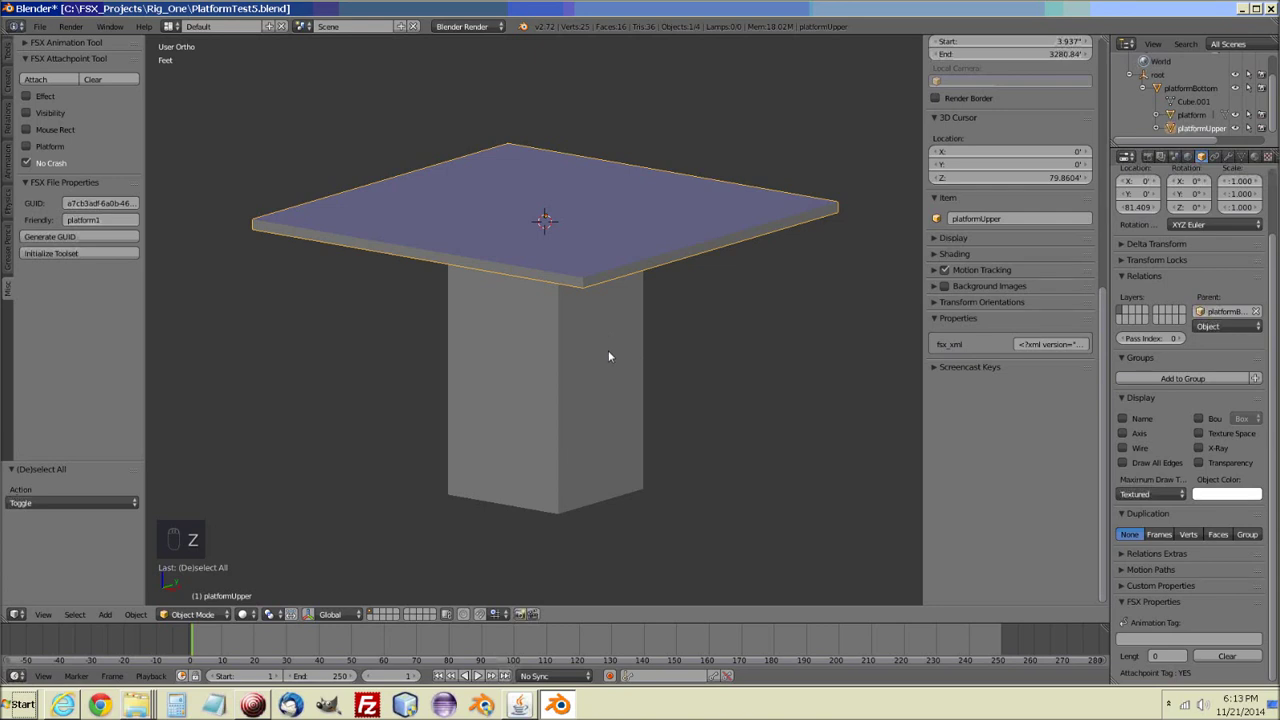
{"action": "right_click", "coordinate": [638, 410]}
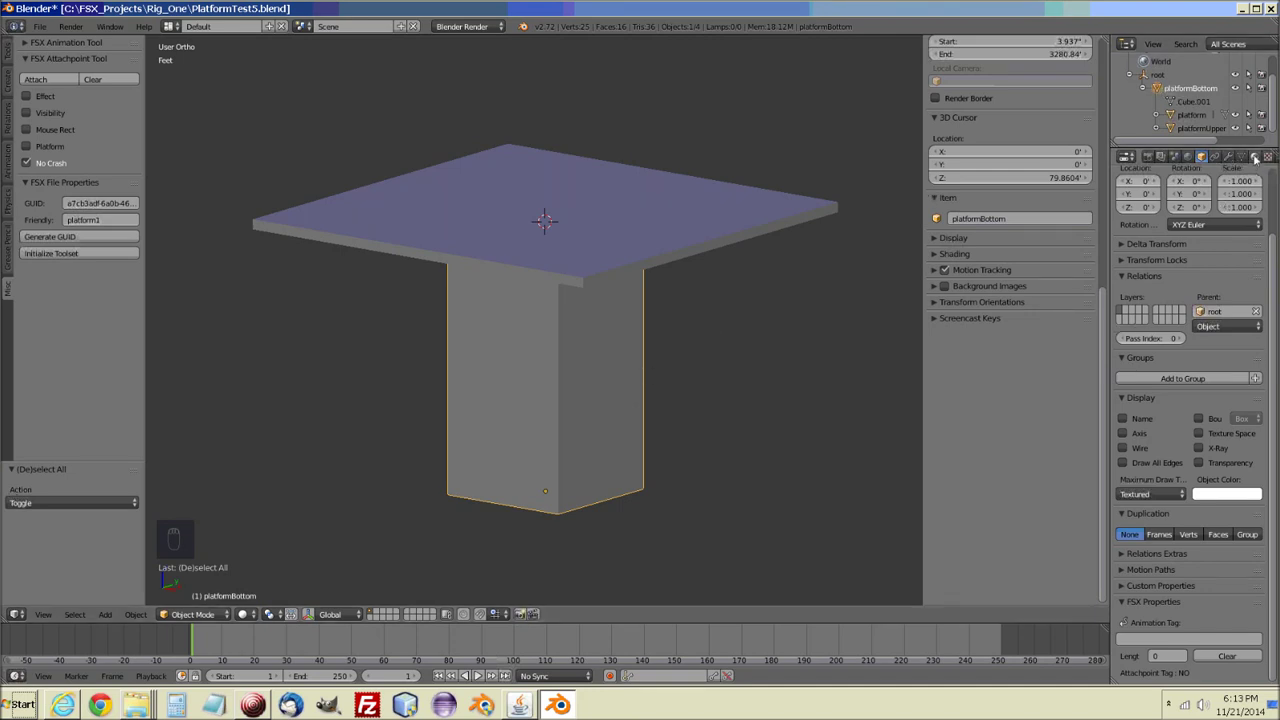
{"action": "left_click", "coordinate": [1256, 158]}
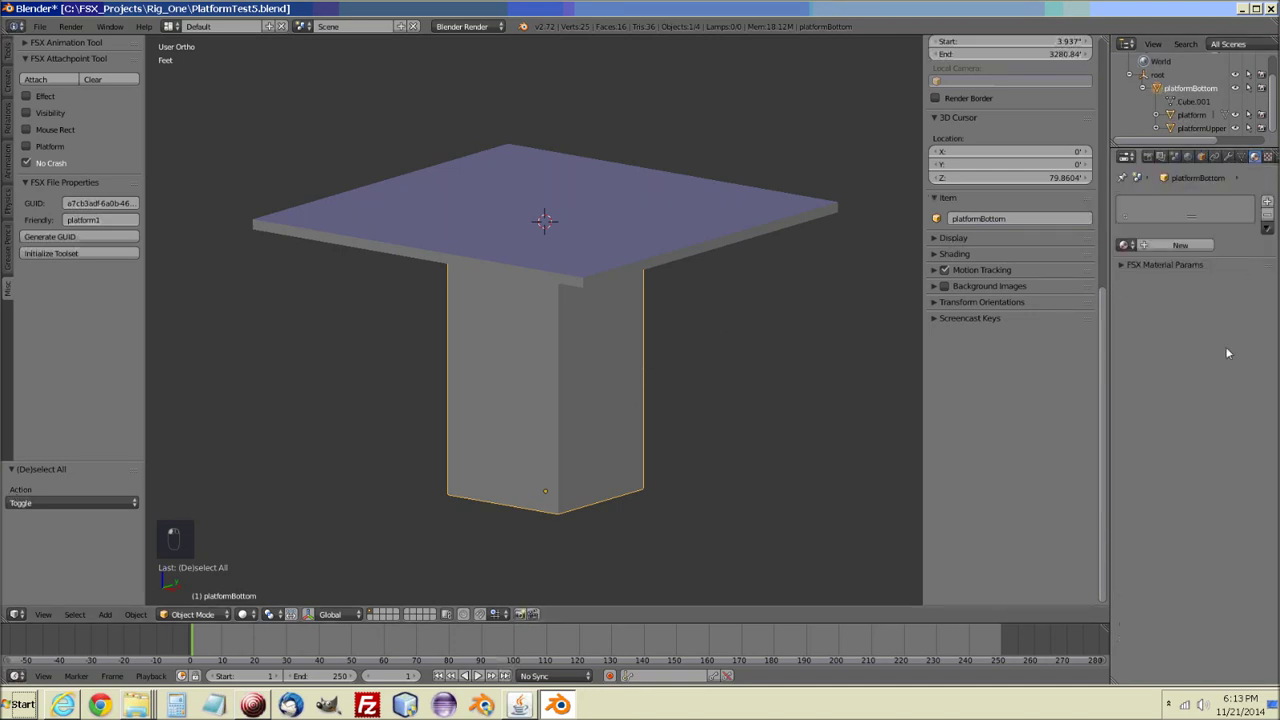
{"action": "left_click", "coordinate": [1168, 248]}
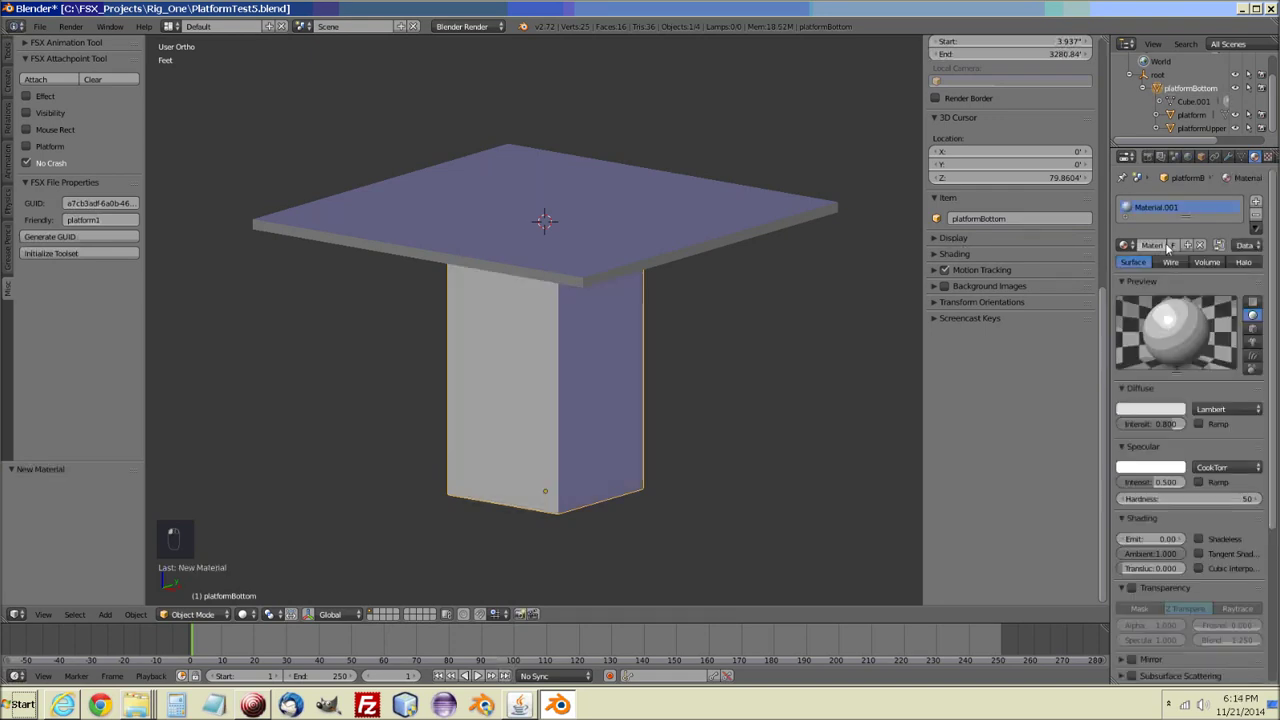
{"action": "left_click", "coordinate": [1150, 246]}
{"action": "type", "text": "mainColor"}
{"action": "key", "text": "Return"}
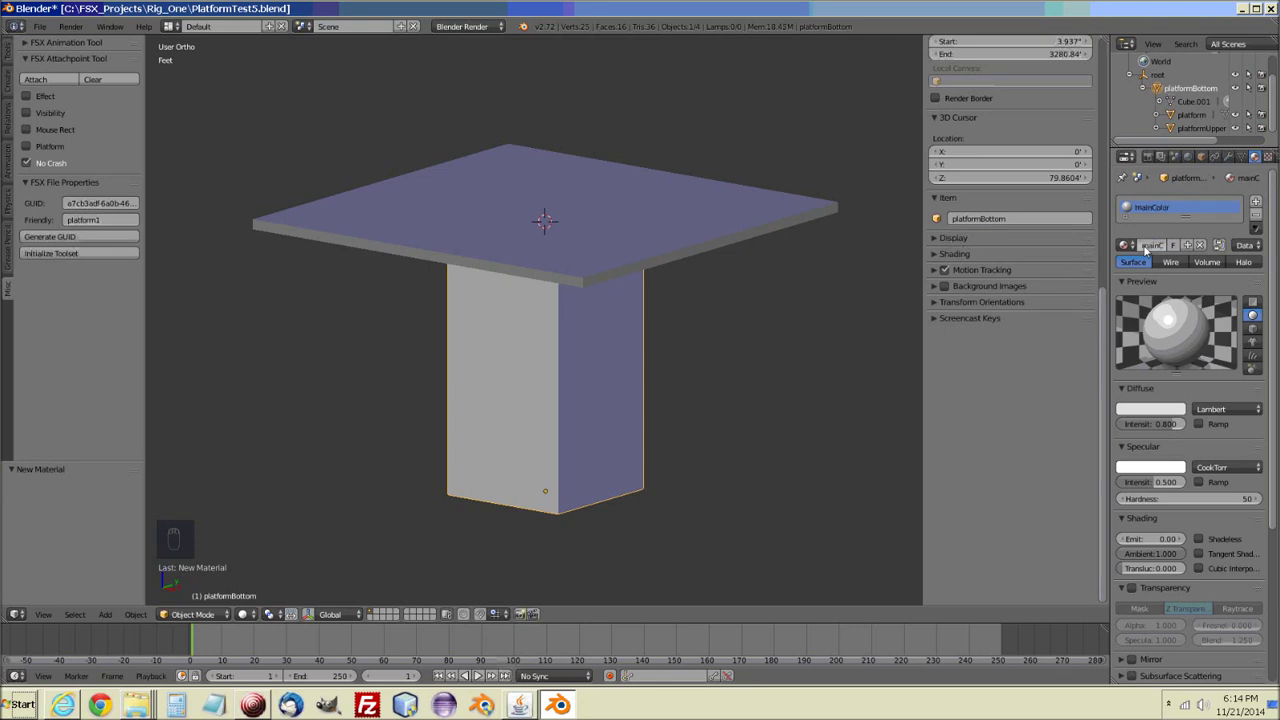
Set the mainColor material's diffuse colour to dark grey and its specular intensity to 0.25.
{"action": "left_click", "coordinate": [1156, 413]}
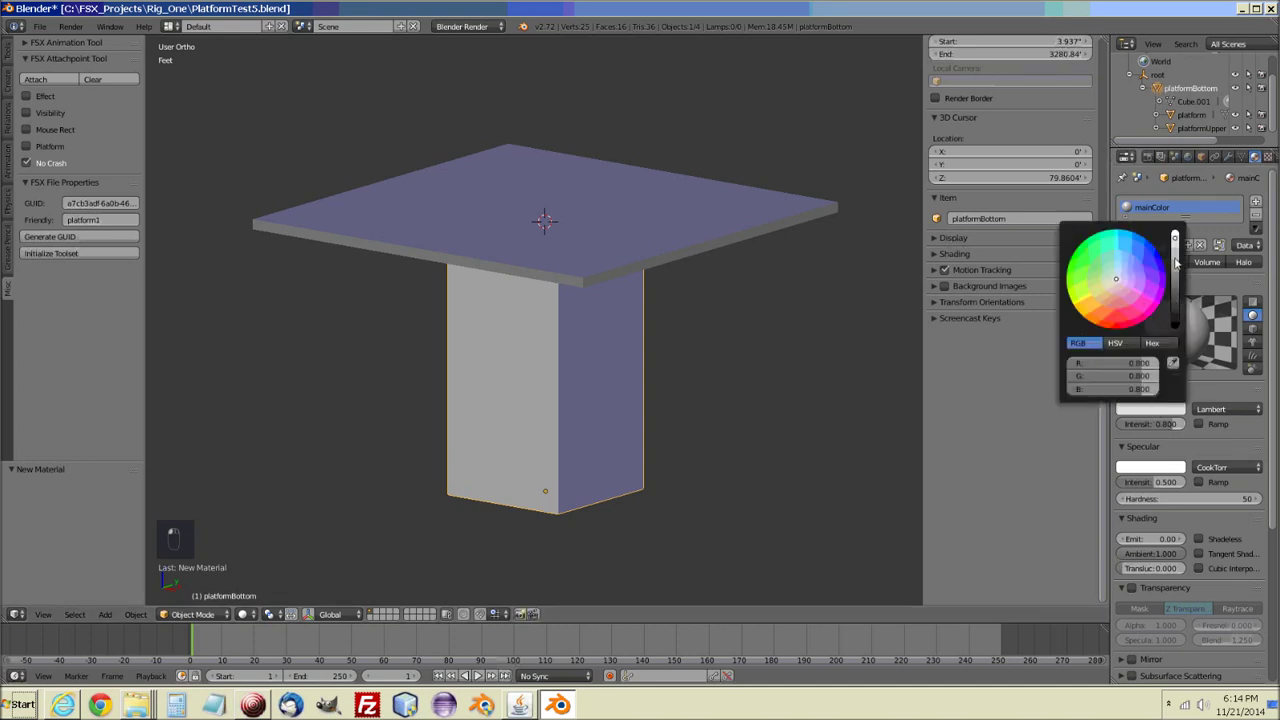
{"action": "left_click_drag", "start_coordinate": [1175, 240], "coordinate": [1185, 309]}
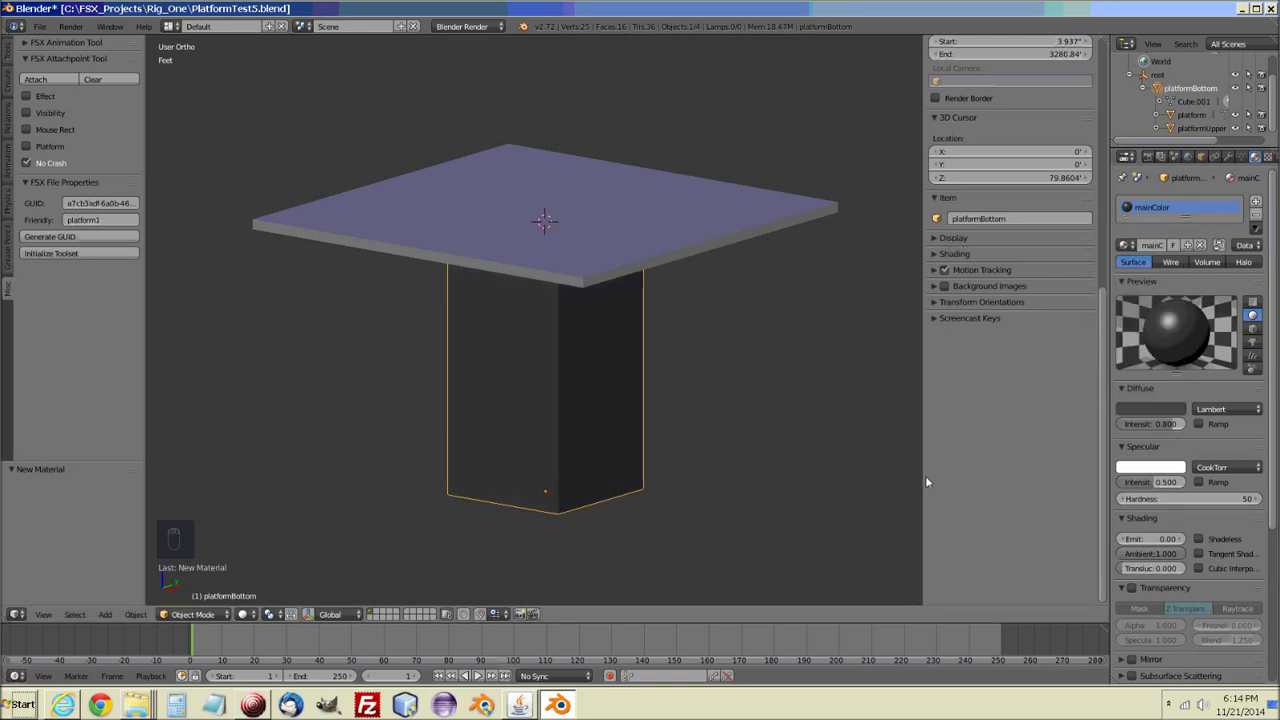
{"action": "left_click", "coordinate": [1166, 484]}
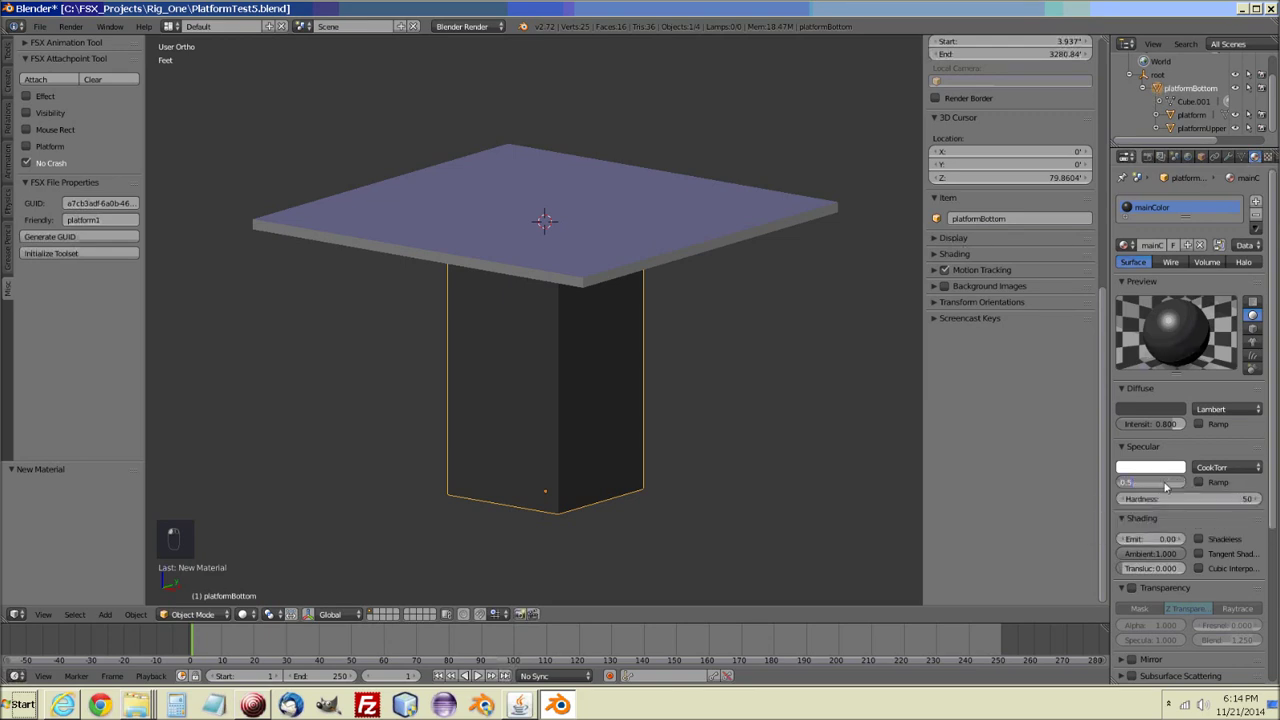
{"action": "type", "text": "0.15"}
{"action": "key", "text": "Return"}
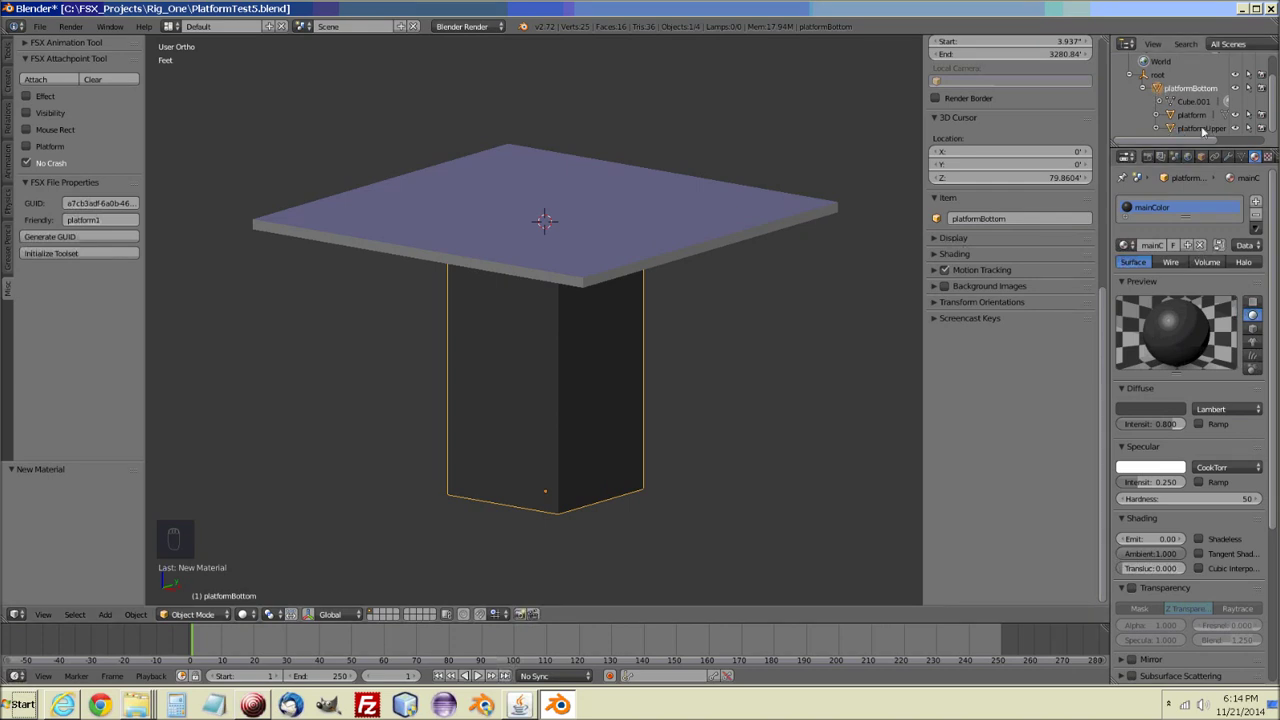
Give platformUpper a new material named upperColor.
{"action": "left_click", "coordinate": [1171, 129]}
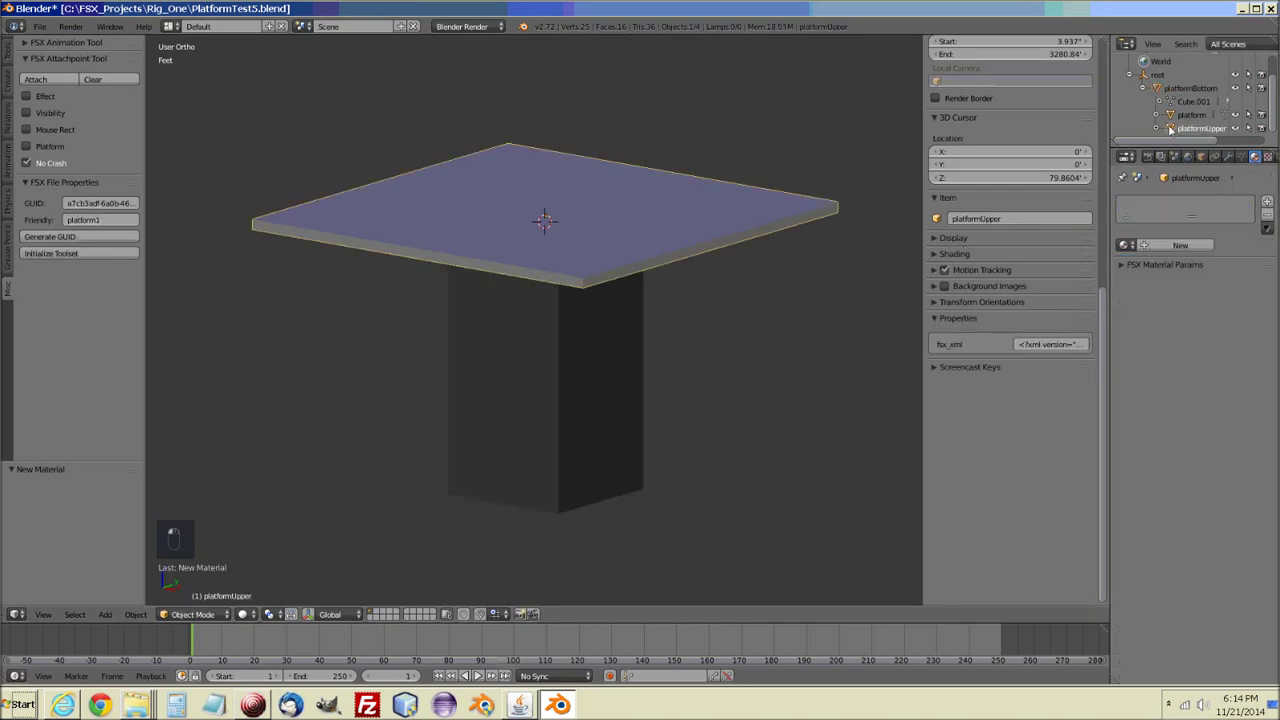
{"action": "left_click", "coordinate": [1180, 246]}
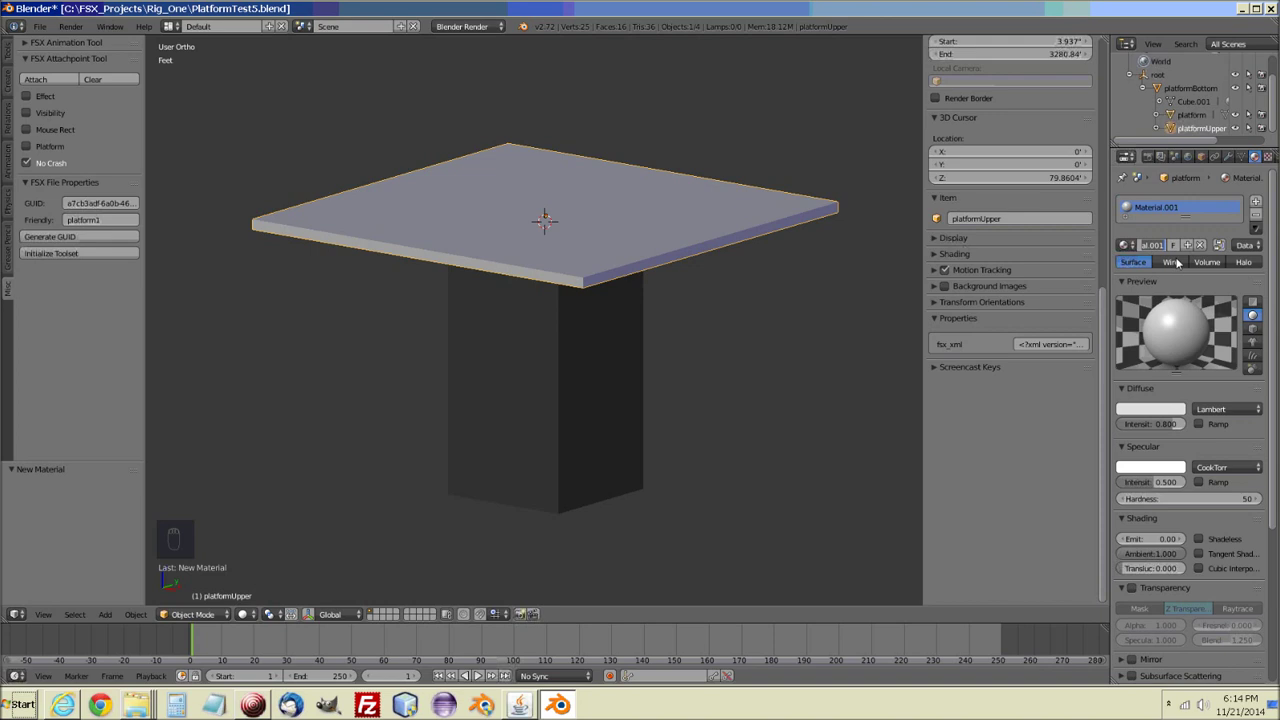
{"action": "type", "text": "upperColor"}
{"action": "key", "text": "Return"}
Darken the upperColor material's diffuse colour to a grey of about 0.25 and set its specular intensity to 0.25.
{"action": "left_click", "coordinate": [1150, 410]}
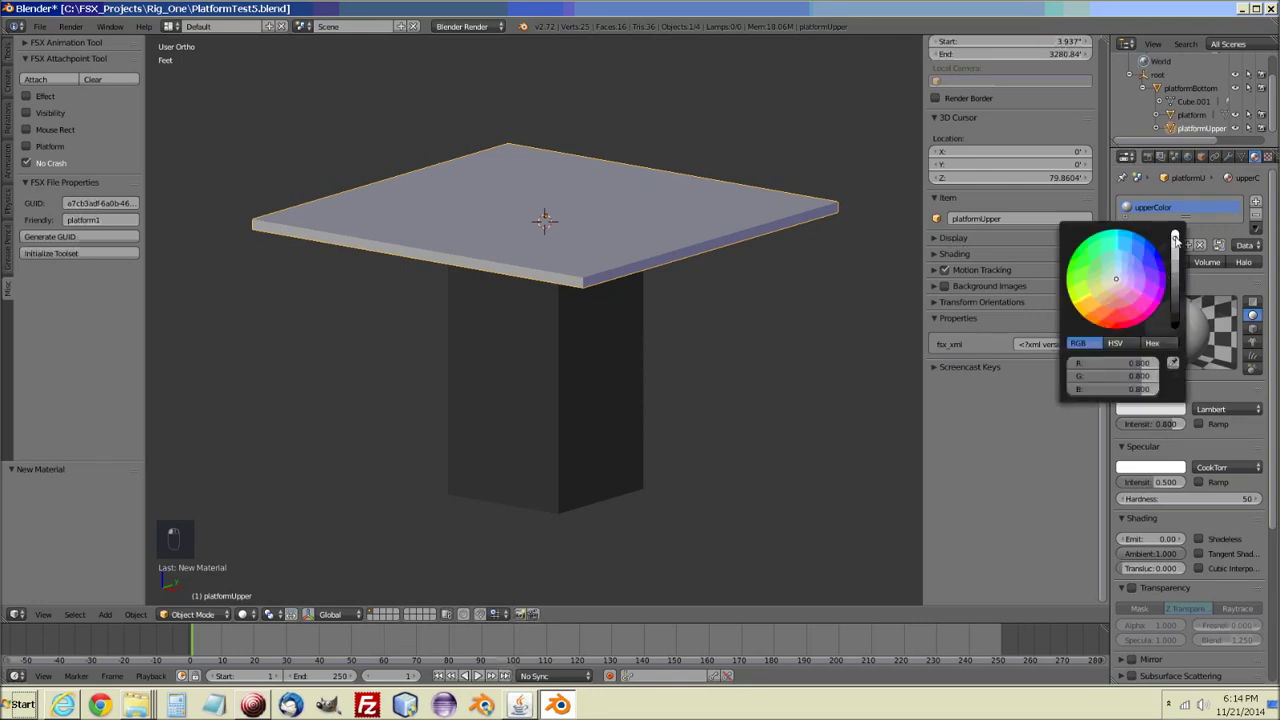
{"action": "left_click_drag", "start_coordinate": [1179, 241], "coordinate": [1180, 283]}
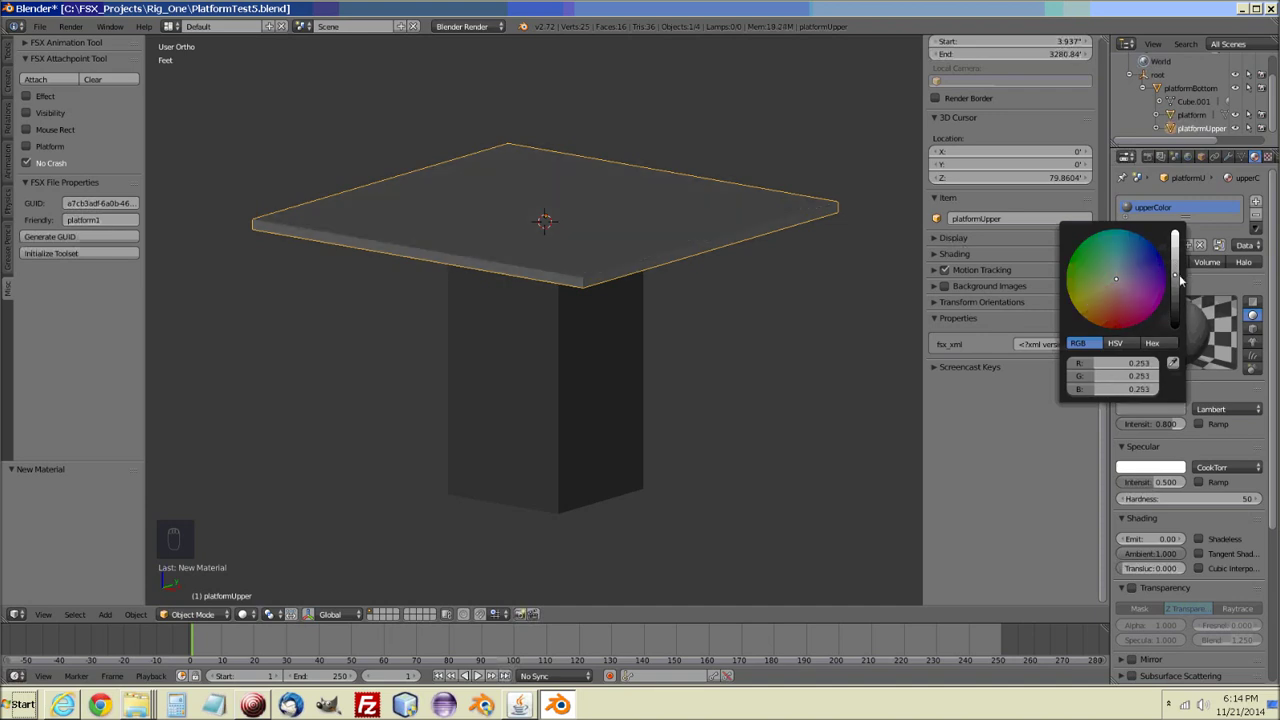
{"action": "left_click", "coordinate": [1160, 485]}
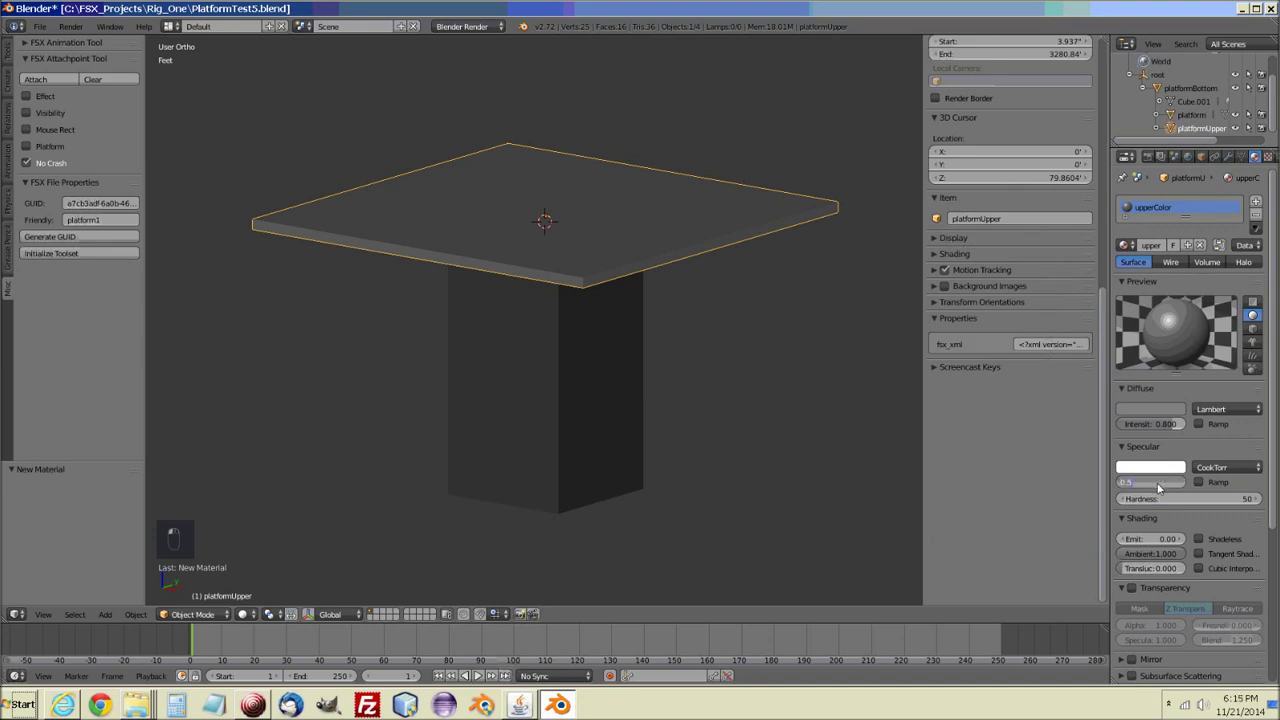
{"action": "type", "text": "0.25"}
{"action": "key", "text": "Return"}
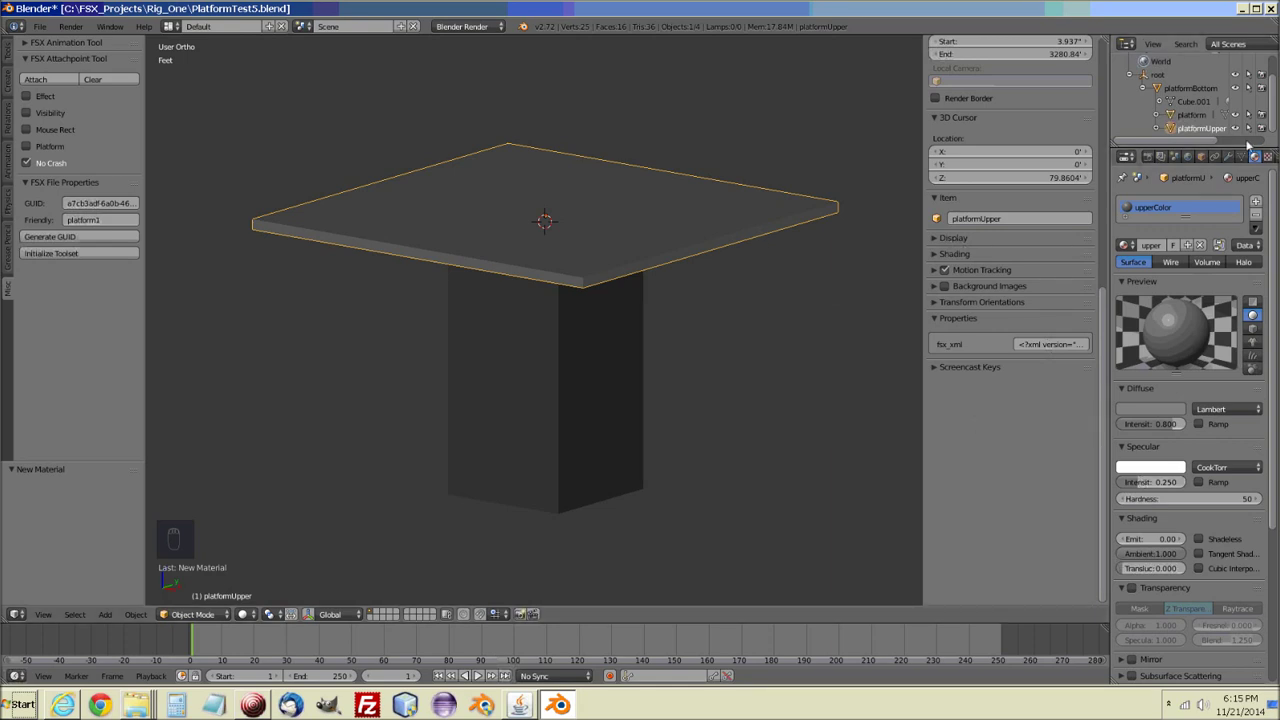
Give the platform plane a new material named platform.
{"action": "left_click", "coordinate": [1172, 116]}
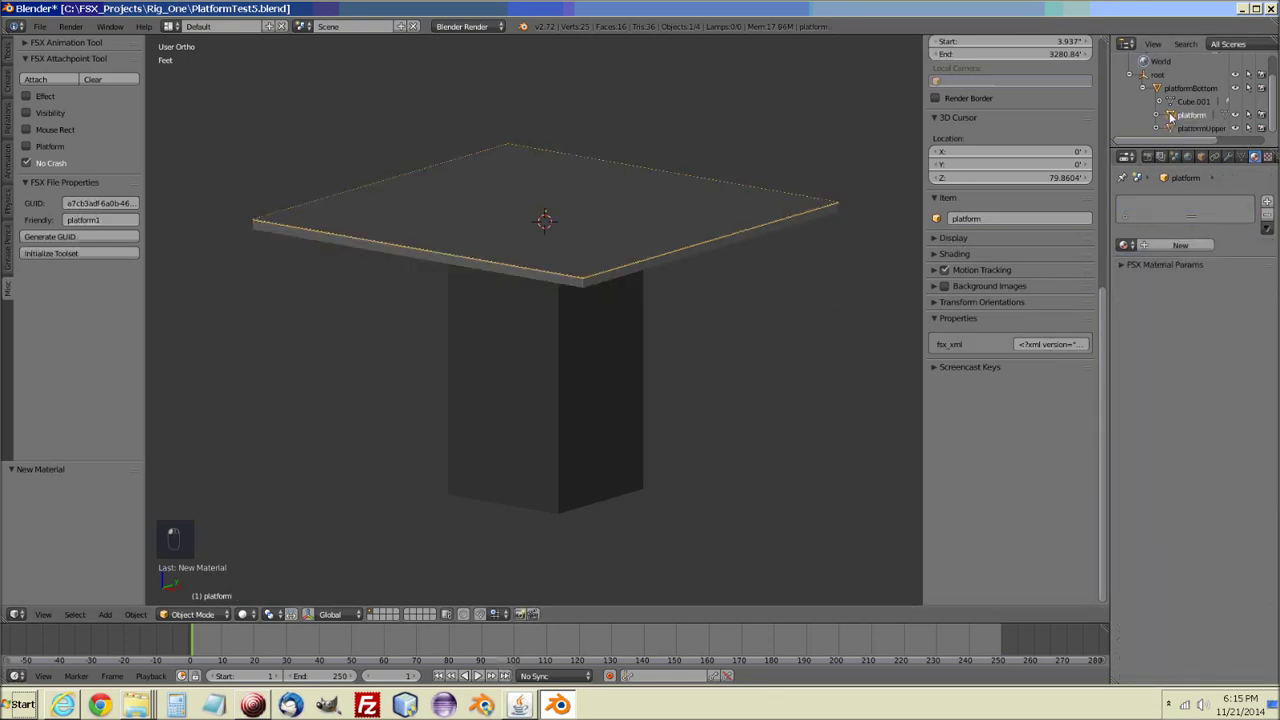
{"action": "left_click", "coordinate": [1179, 248]}
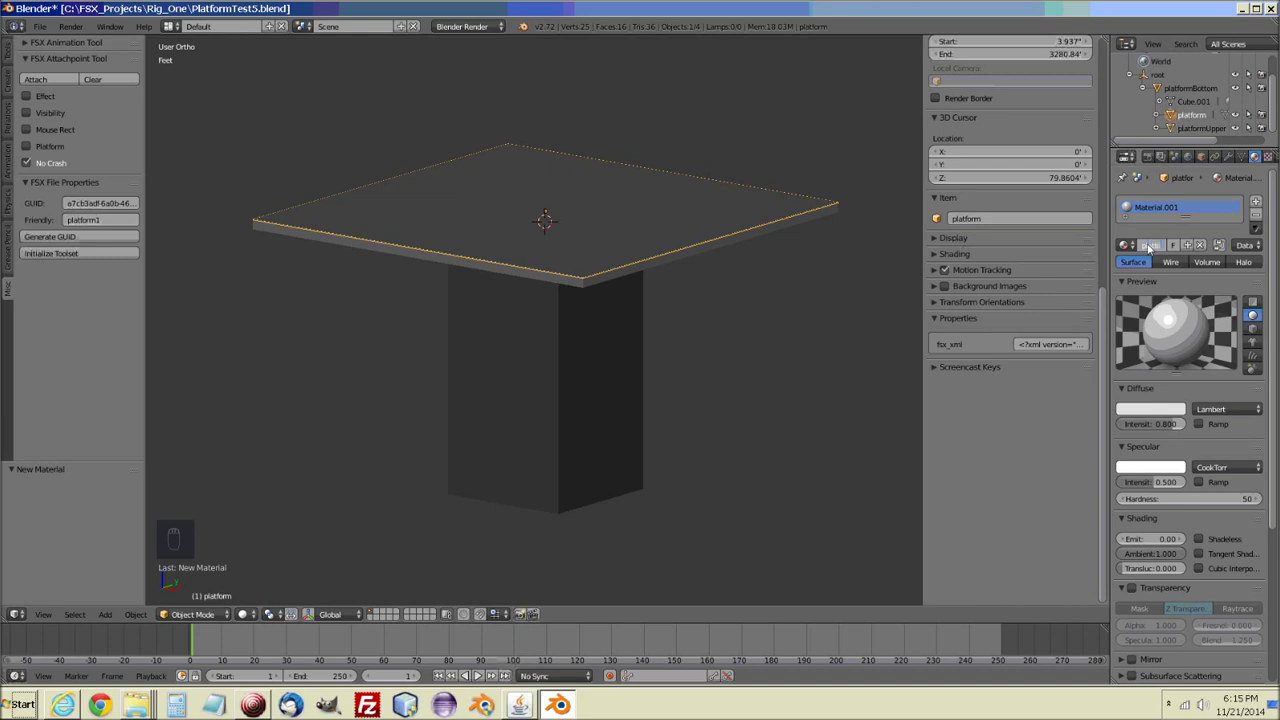
{"action": "key", "text": "Return"}
Enable Z Transparency on the platform material with alpha 0 and save the blend file.
{"action": "scroll", "coordinate": [1273, 321], "scroll_direction": "down", "scroll_amount": 5}
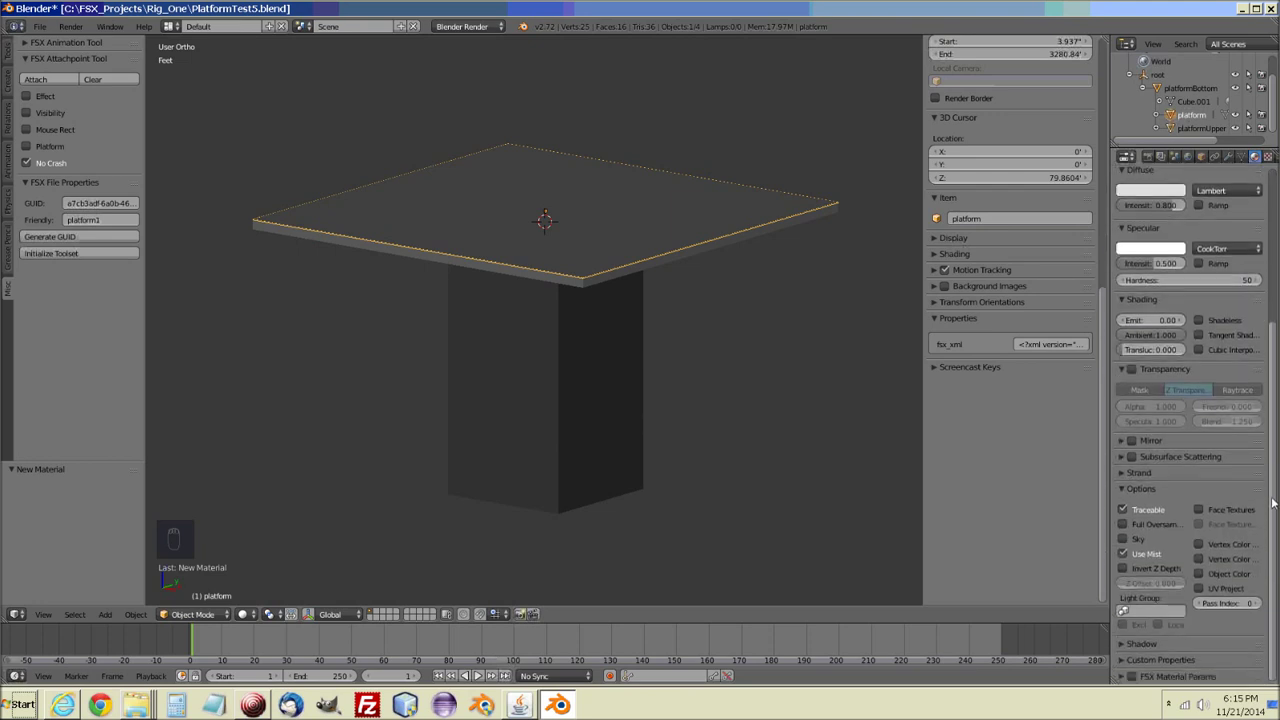
{"action": "left_click", "coordinate": [1132, 370]}
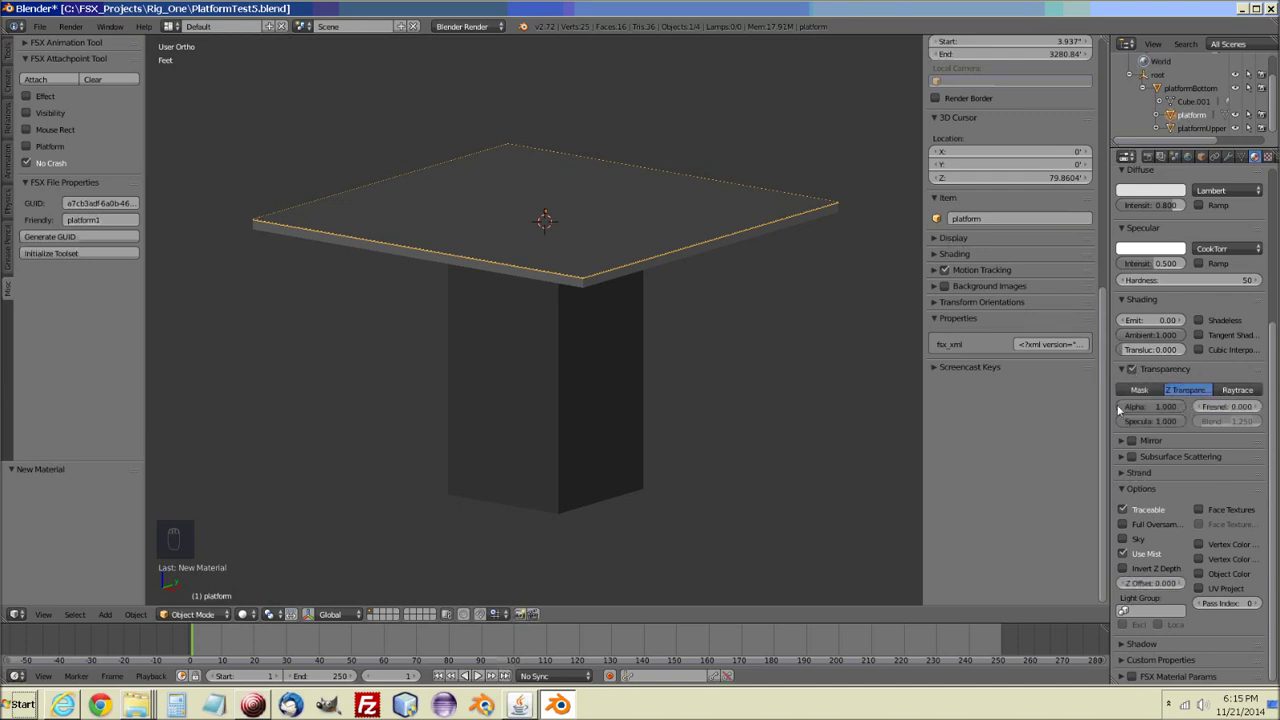
{"action": "left_click", "coordinate": [1168, 407]}
{"action": "type", "text": "0"}
{"action": "key", "text": "Return"}
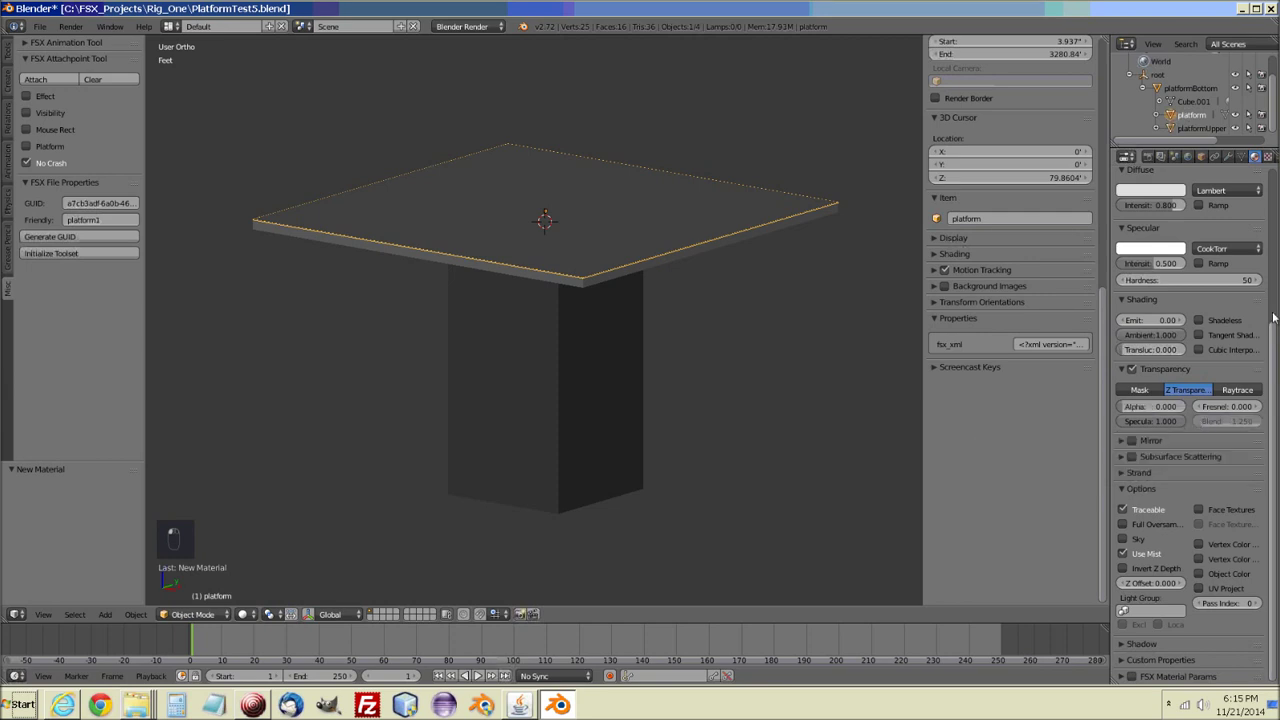
{"action": "scroll", "coordinate": [1190, 230], "scroll_direction": "up", "scroll_amount": 5}
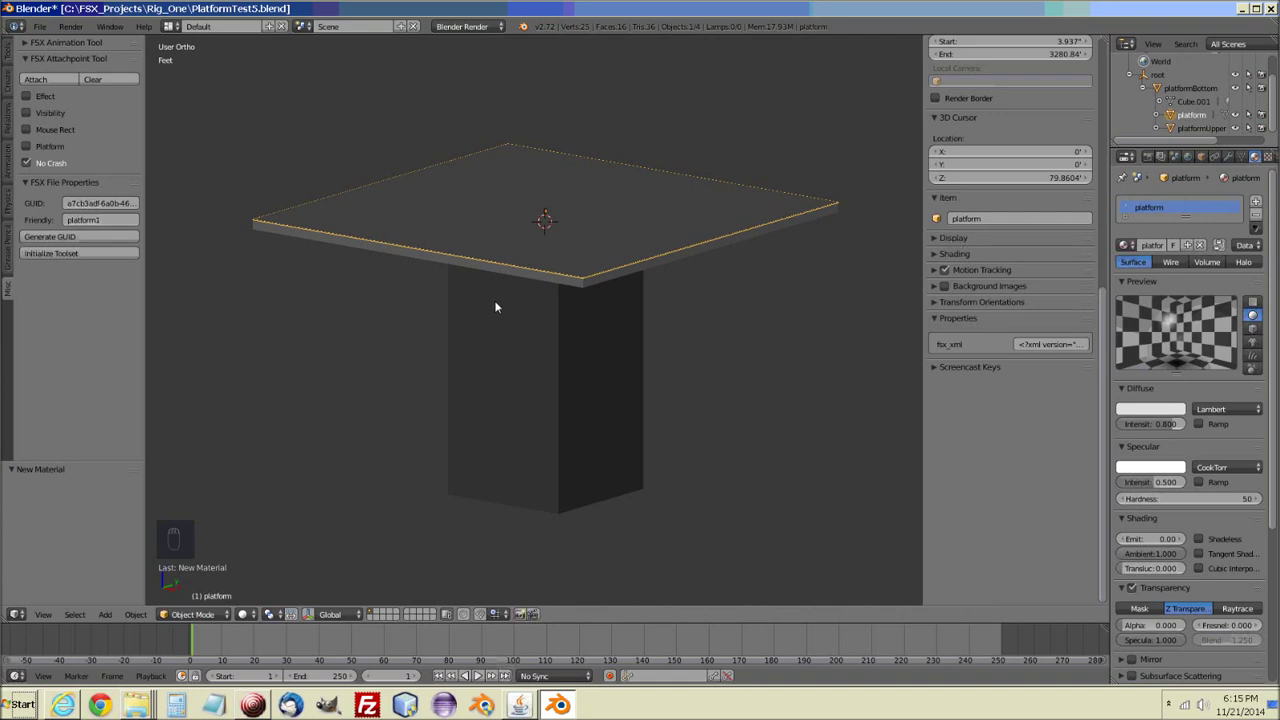
{"action": "left_click", "coordinate": [40, 26]}
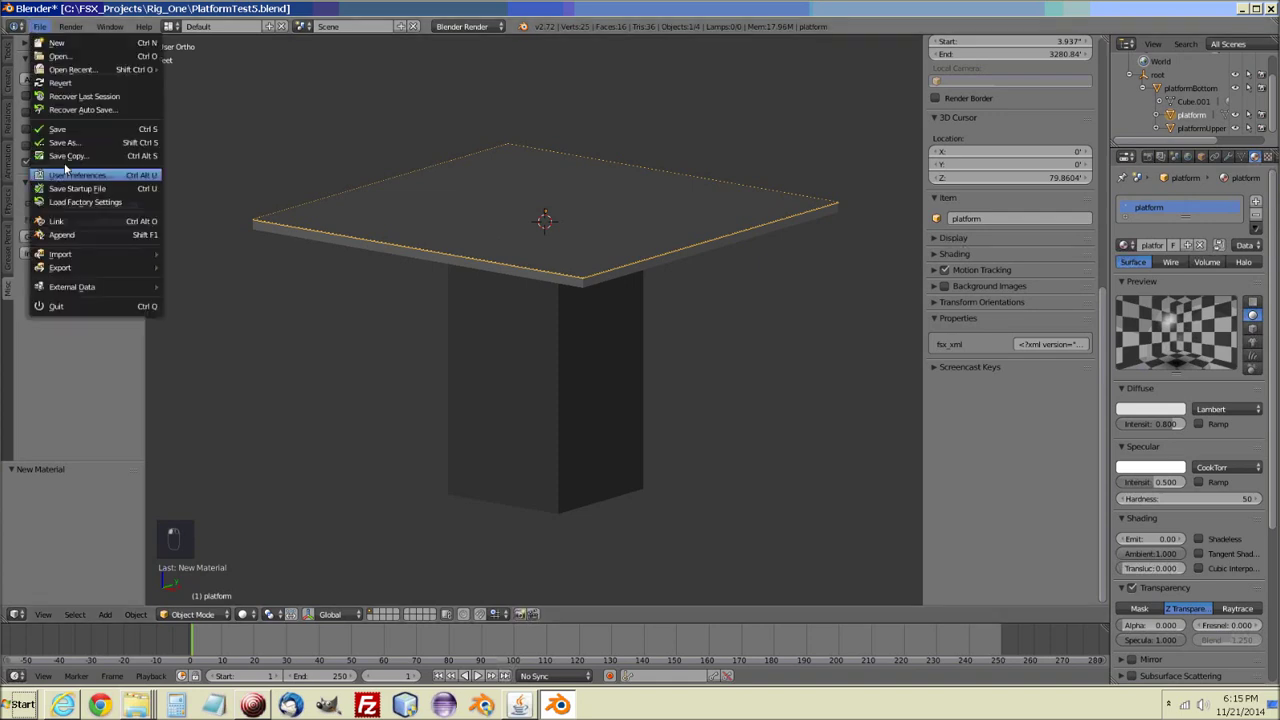
{"action": "left_click", "coordinate": [64, 129]}
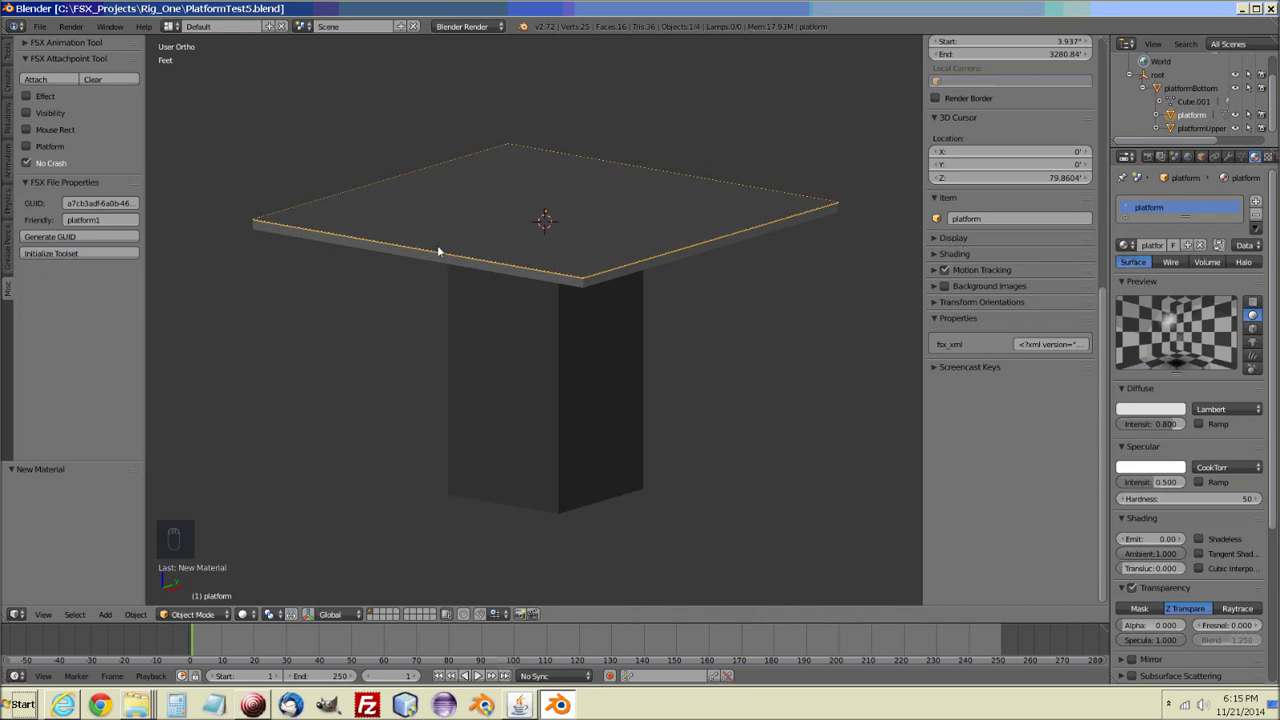
Export the model as the DirectX for FSX file PlatformTest5.x into Rig_One's MDL folder with Export MDL enabled, and close Blender.
{"action": "left_click", "coordinate": [39, 27]}
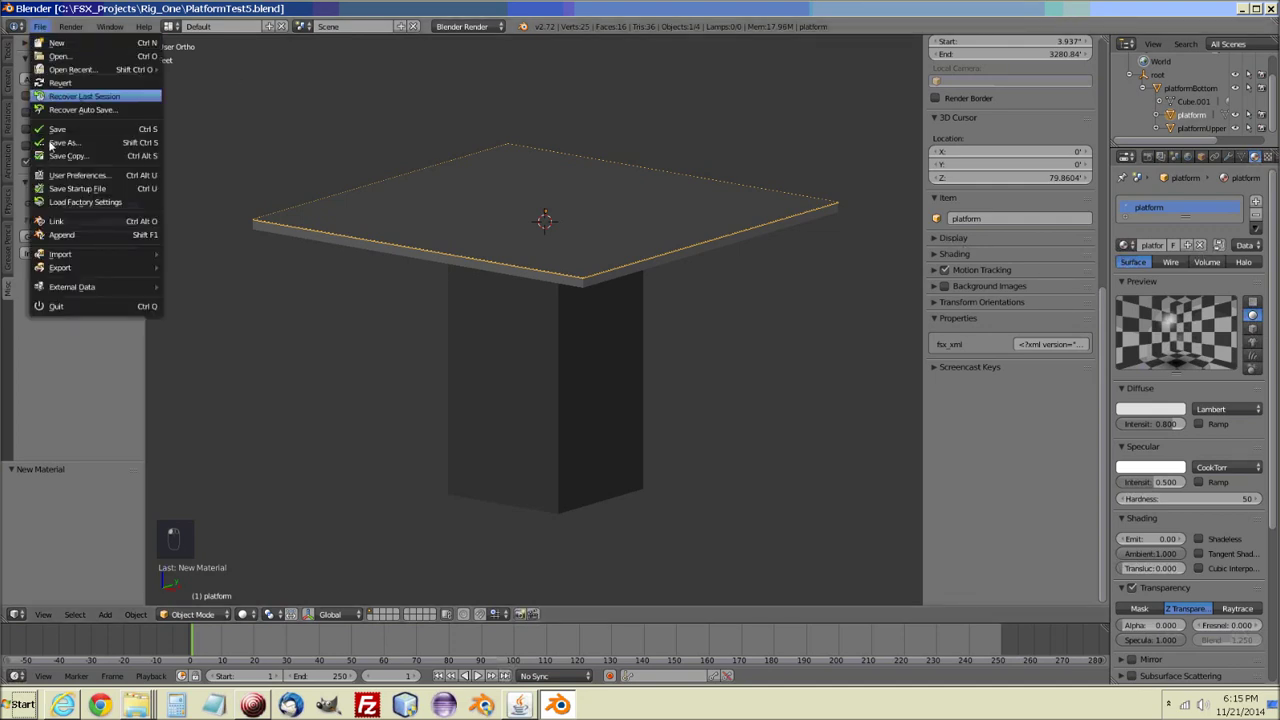
{"action": "mouse_move", "coordinate": [61, 269]}
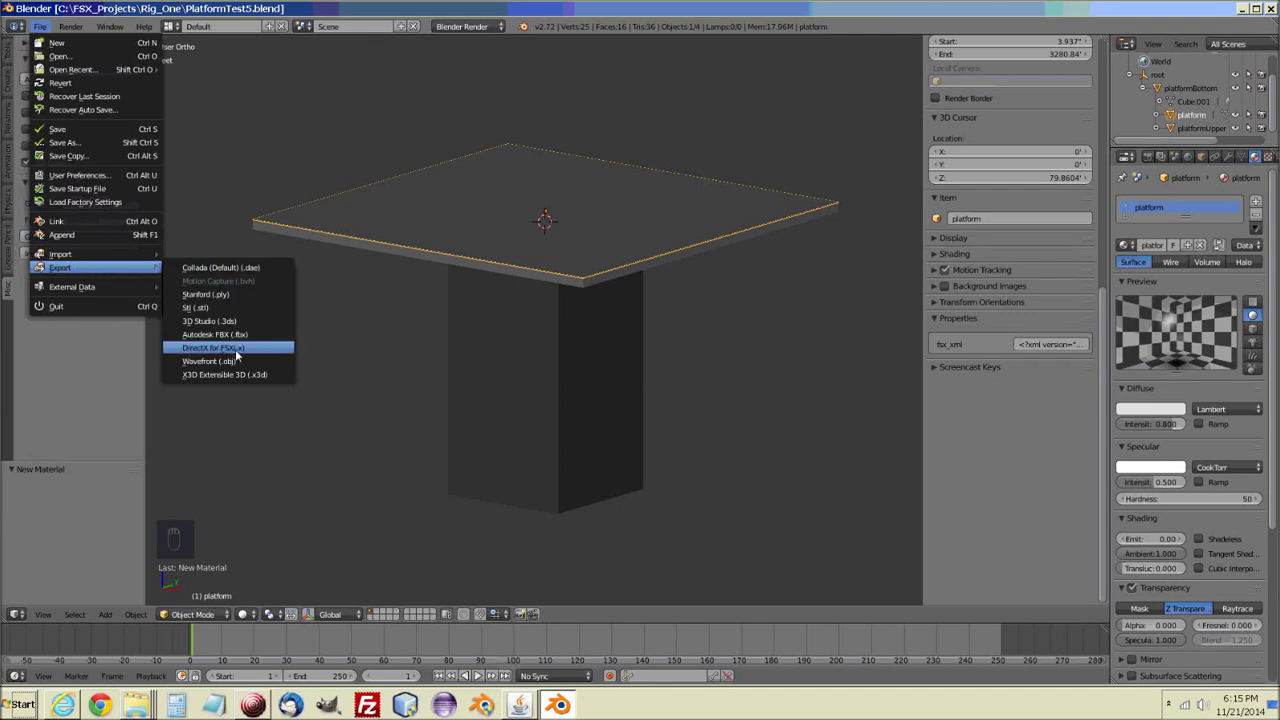
{"action": "left_click", "coordinate": [237, 350]}
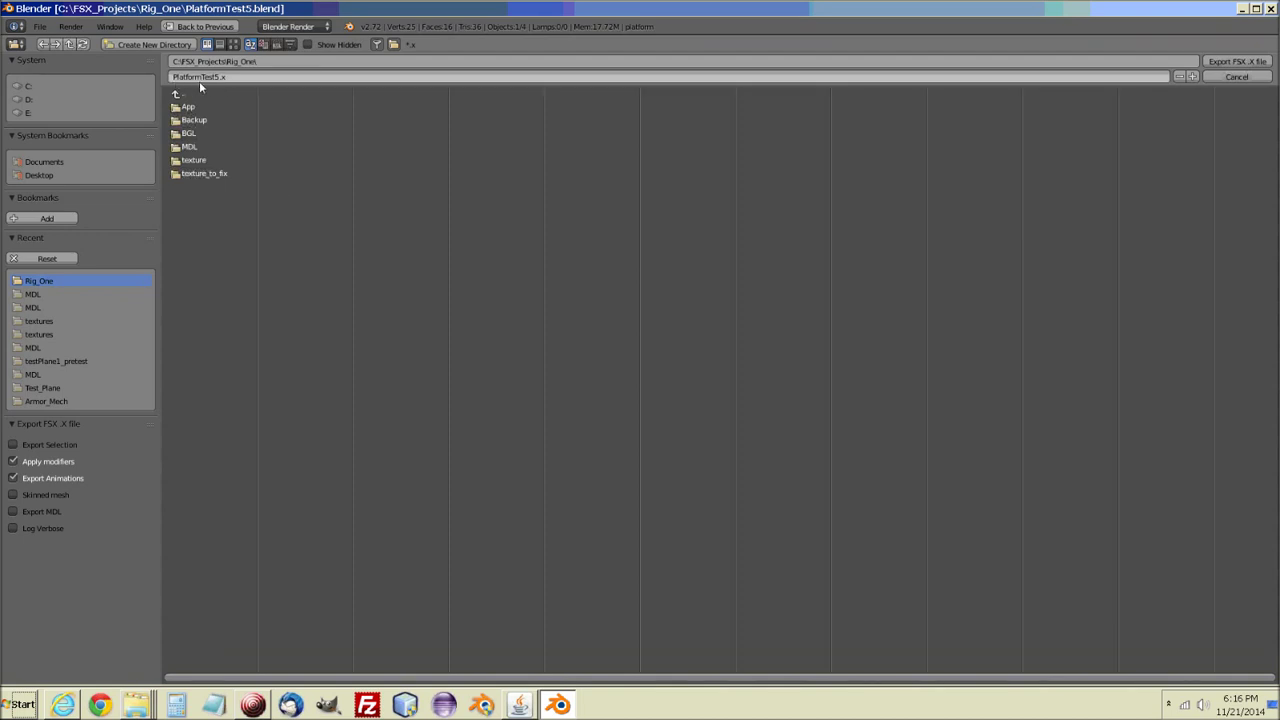
{"action": "left_click", "coordinate": [178, 152]}
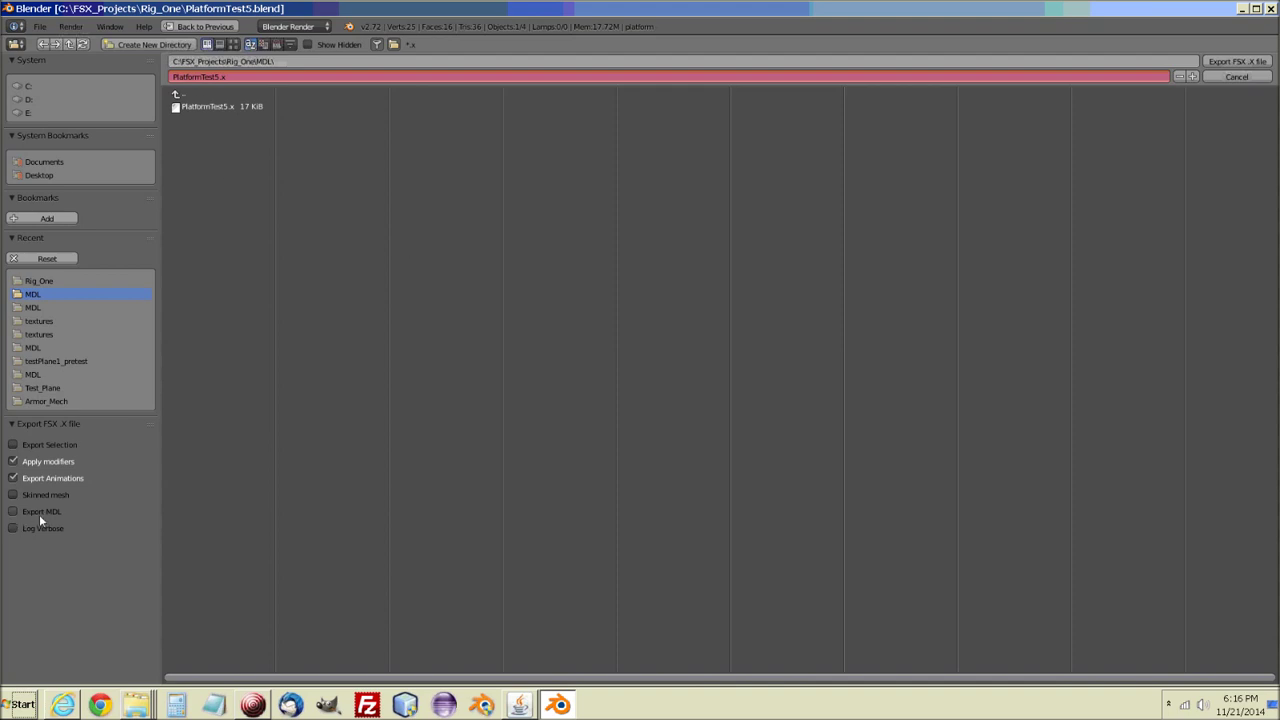
{"action": "left_click", "coordinate": [13, 512]}
{"action": "left_click", "coordinate": [1241, 63]}
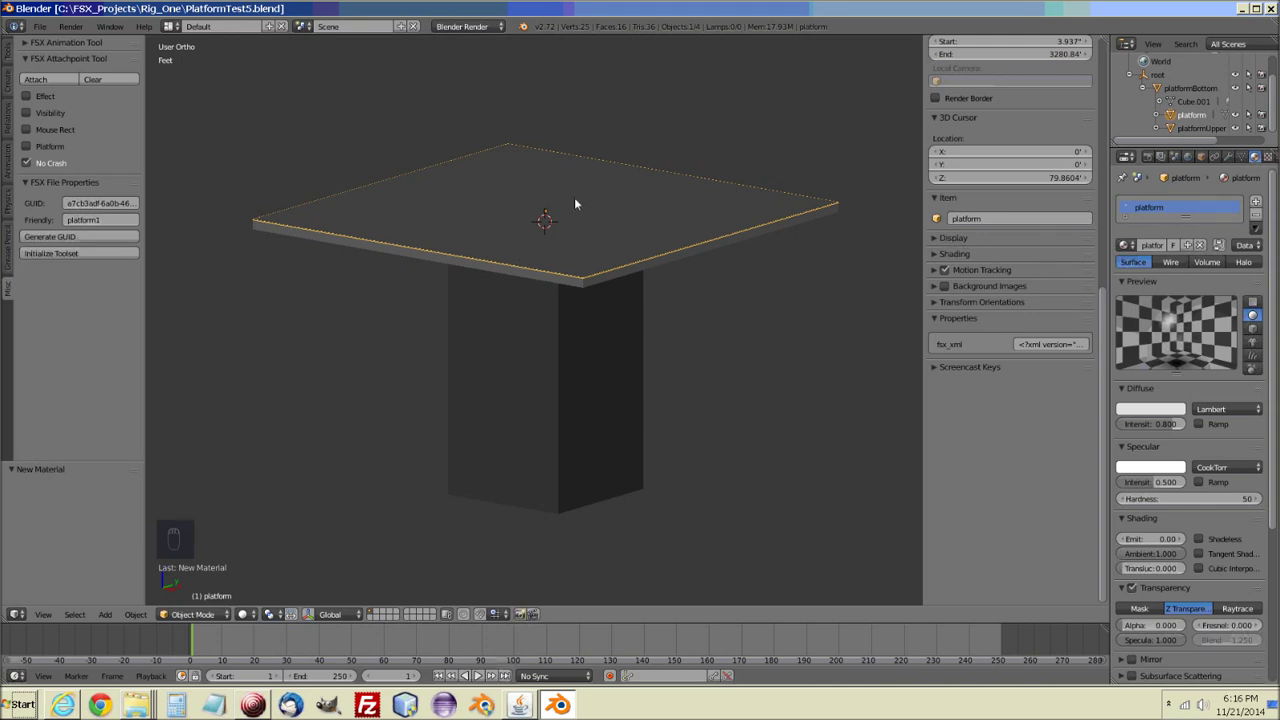
{"action": "left_click", "coordinate": [1271, 8]}
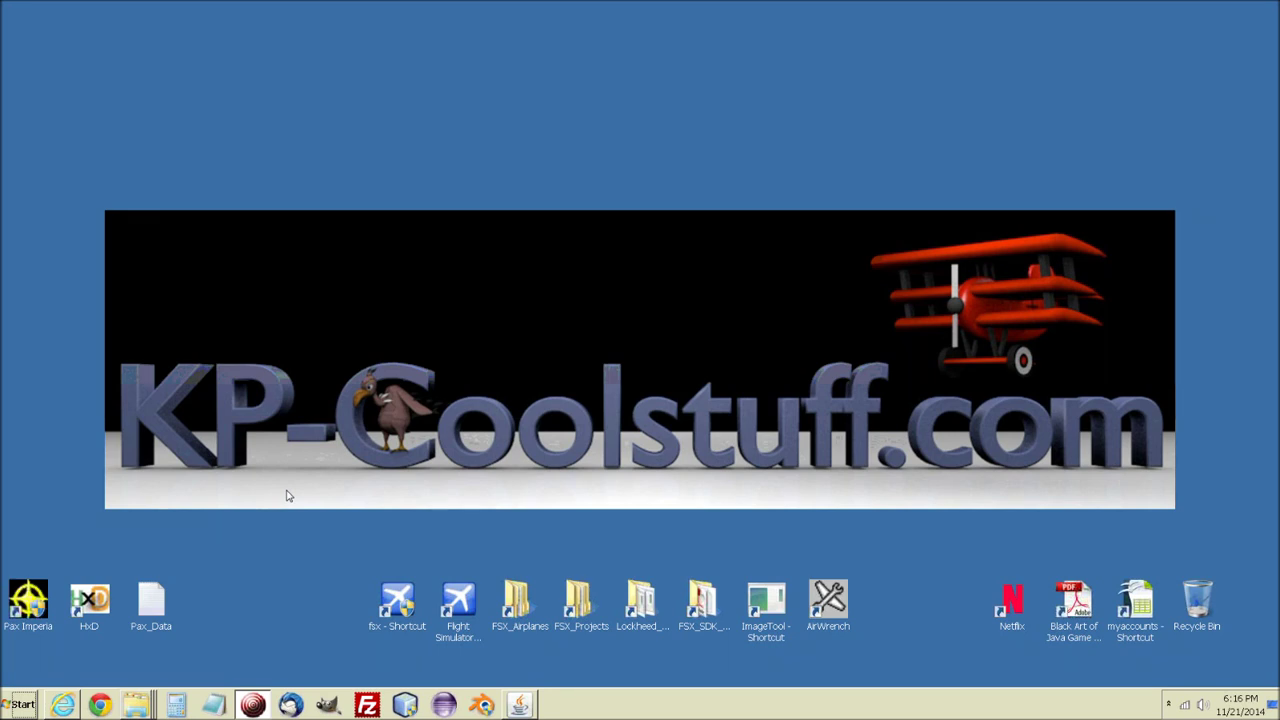
Switch to the Build FSX BGL Scenery Files tool and browse for the BGLComp path in C:\Program Files (x86)\Microsoft Games.
{"action": "left_click", "coordinate": [519, 705]}
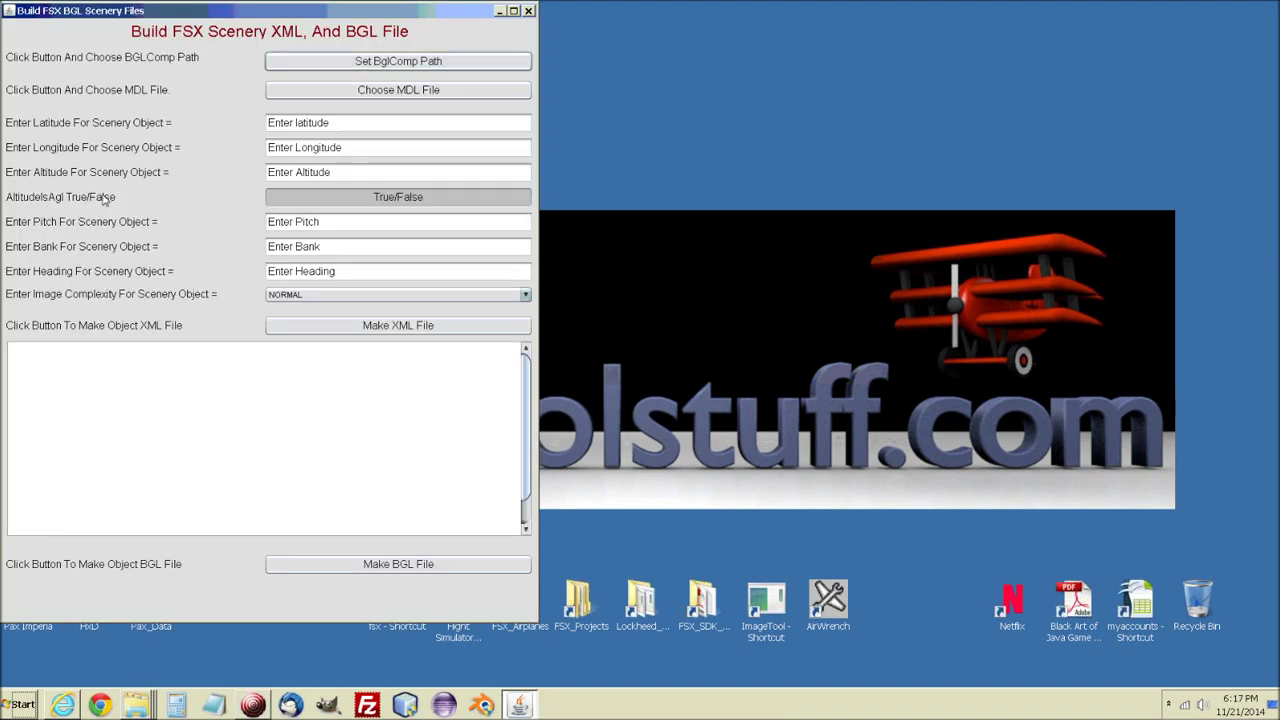
{"action": "left_click", "coordinate": [407, 66]}
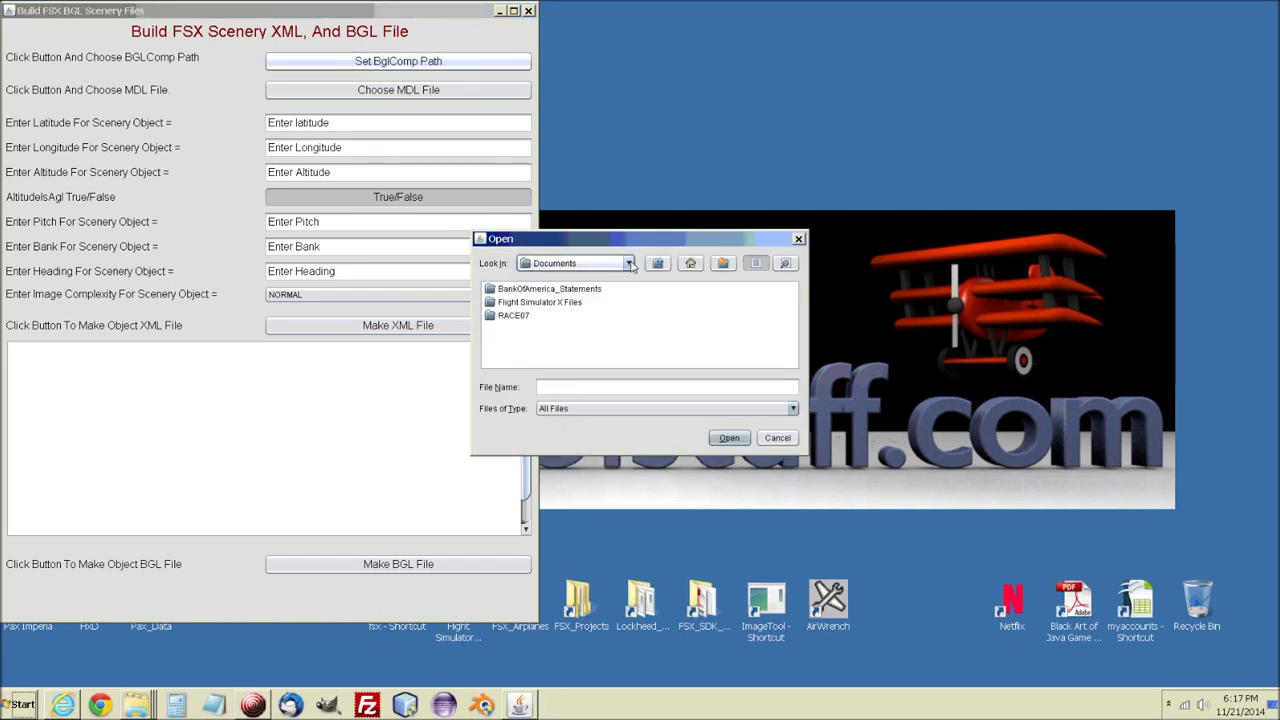
{"action": "left_click", "coordinate": [629, 263]}
{"action": "scroll", "coordinate": [628, 300], "scroll_direction": "up", "scroll_amount": 2}
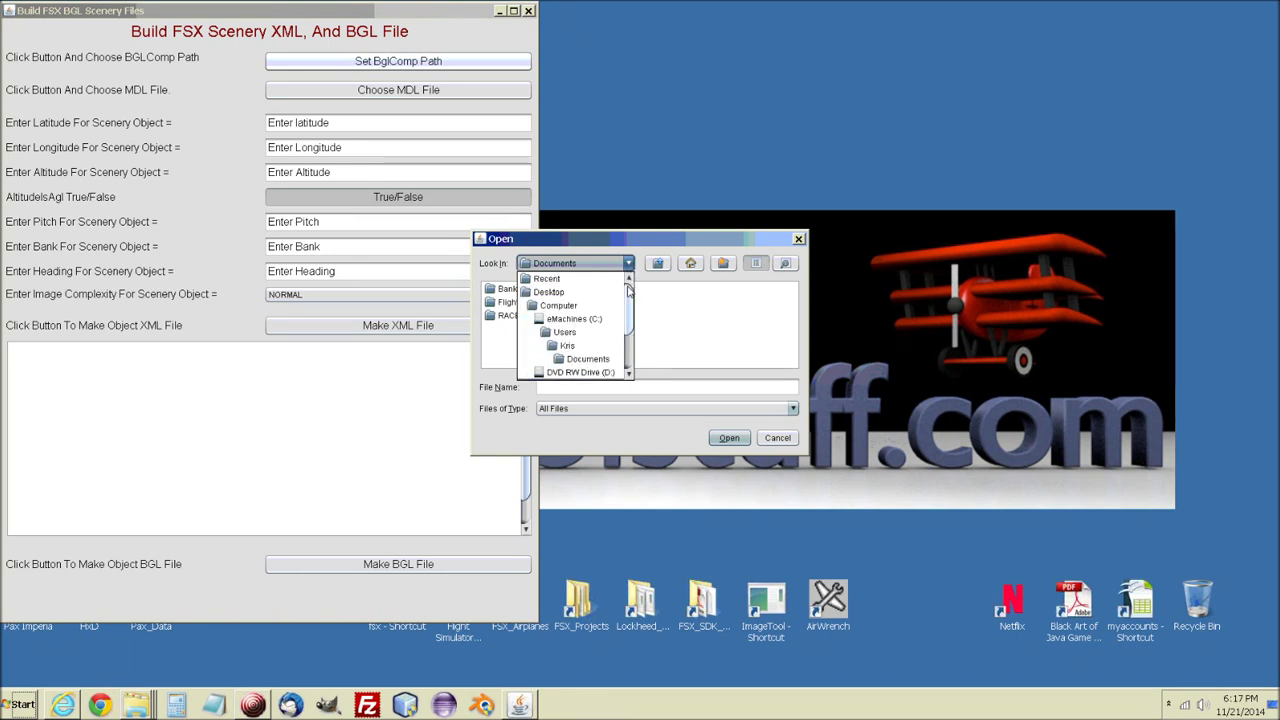
{"action": "left_click", "coordinate": [552, 319]}
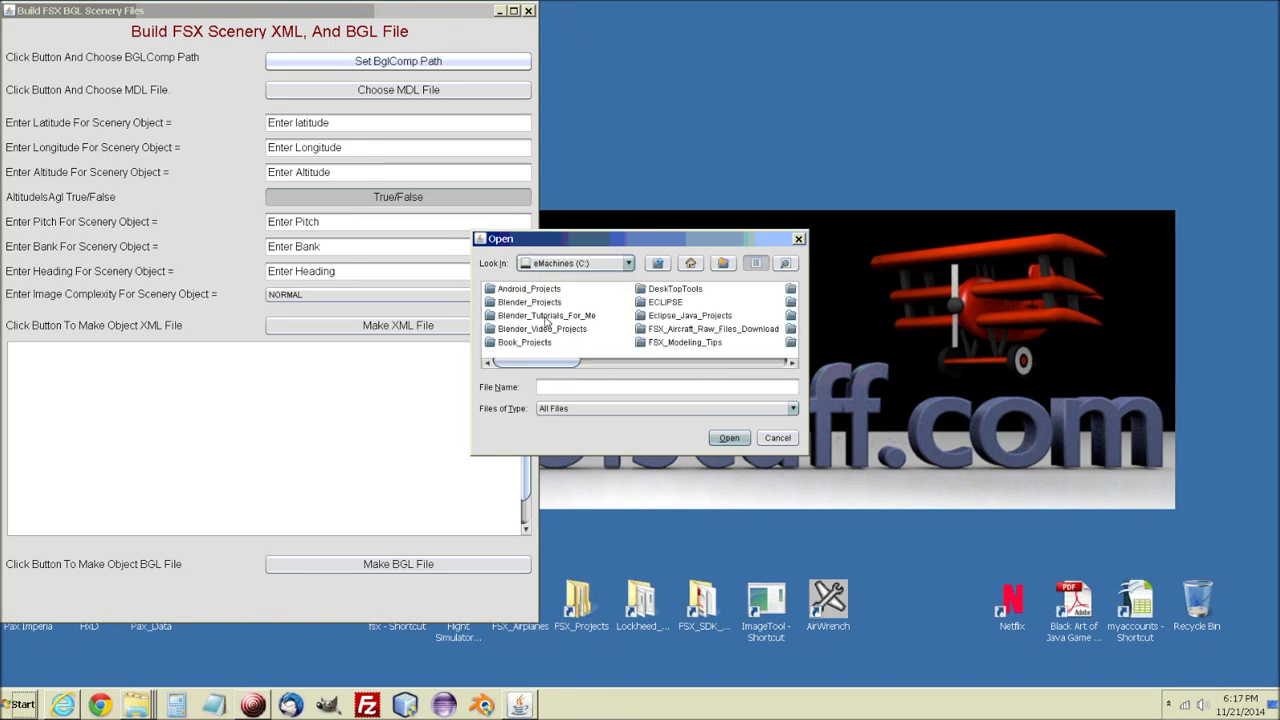
{"action": "left_click_drag", "start_coordinate": [575, 362], "coordinate": [689, 365]}
{"action": "double_click", "coordinate": [602, 343]}
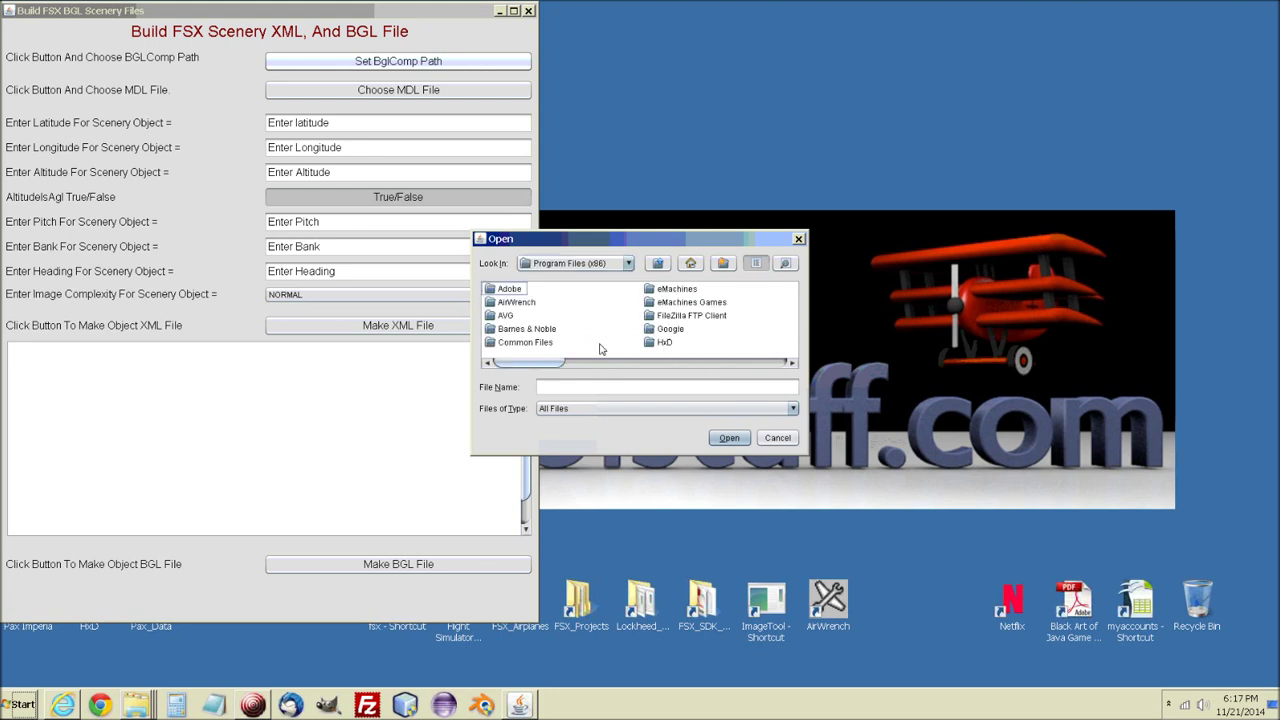
{"action": "left_click", "coordinate": [587, 363]}
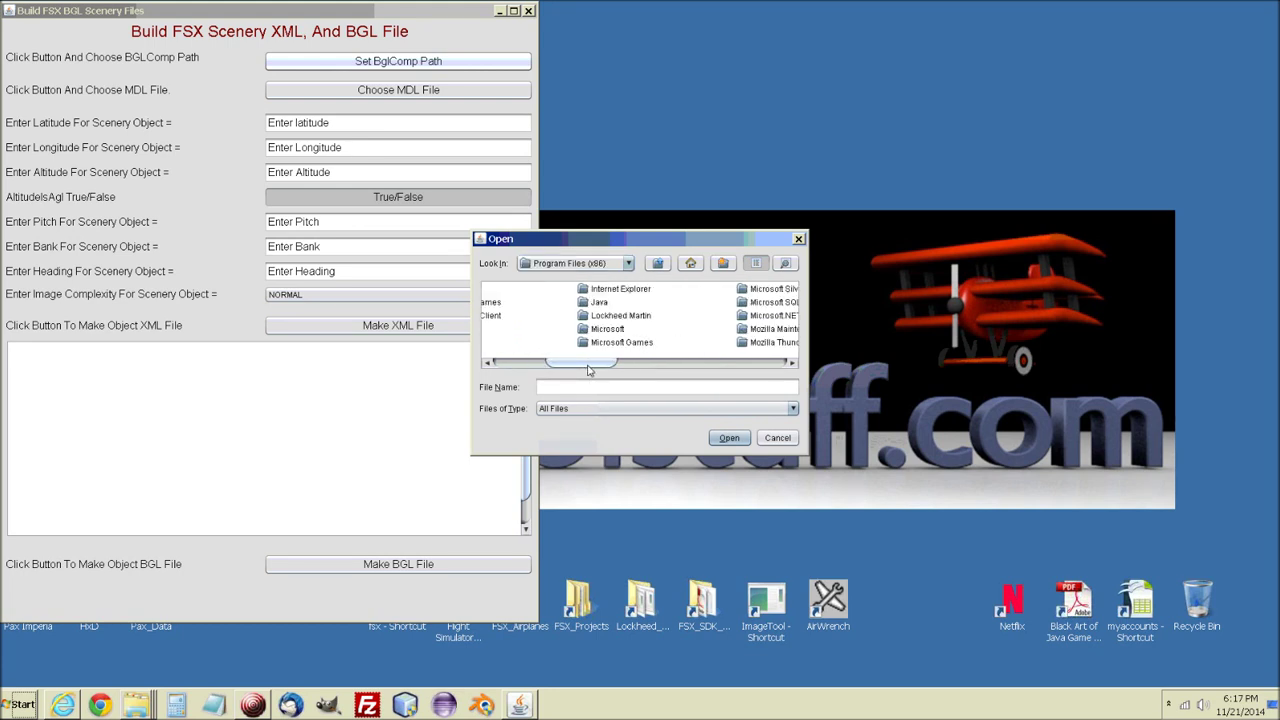
{"action": "left_click_drag", "start_coordinate": [588, 367], "coordinate": [597, 369]}
{"action": "double_click", "coordinate": [547, 343]}
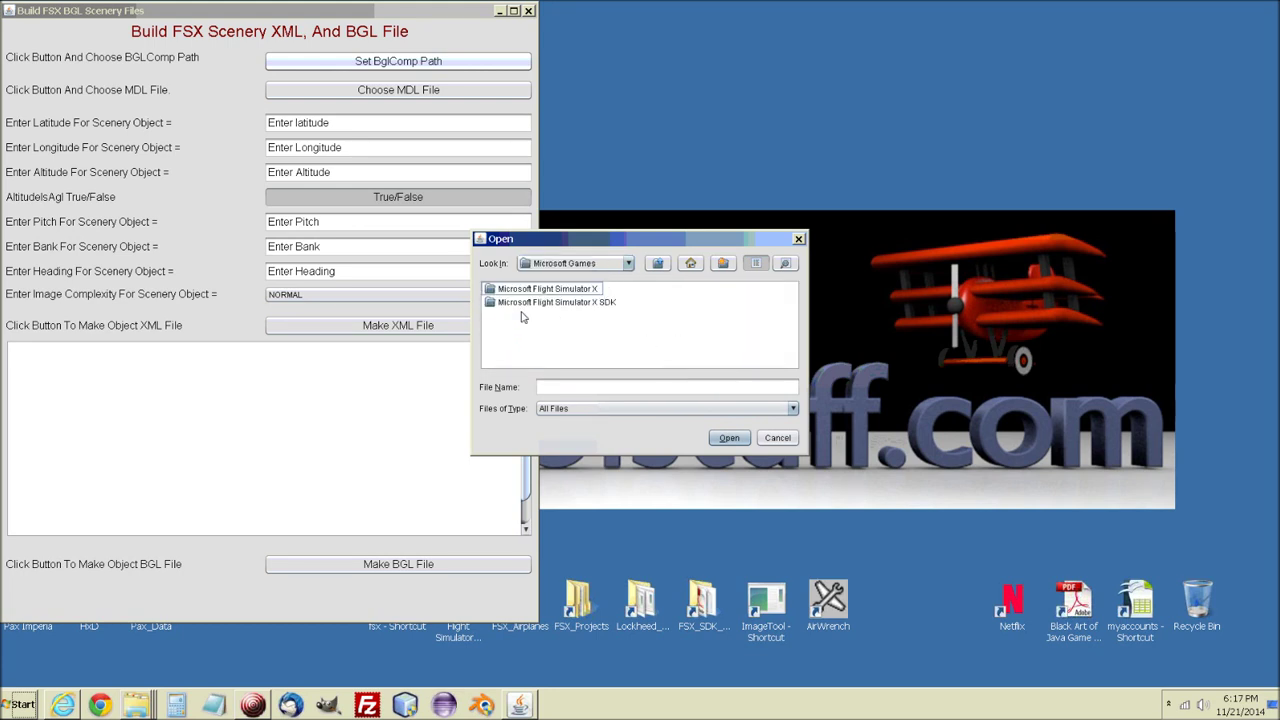
Set the BGLComp path to BglComp.exe in the Flight Simulator X SDK's Environment Kit, BGL Compiler SDK folder.
{"action": "double_click", "coordinate": [492, 304]}
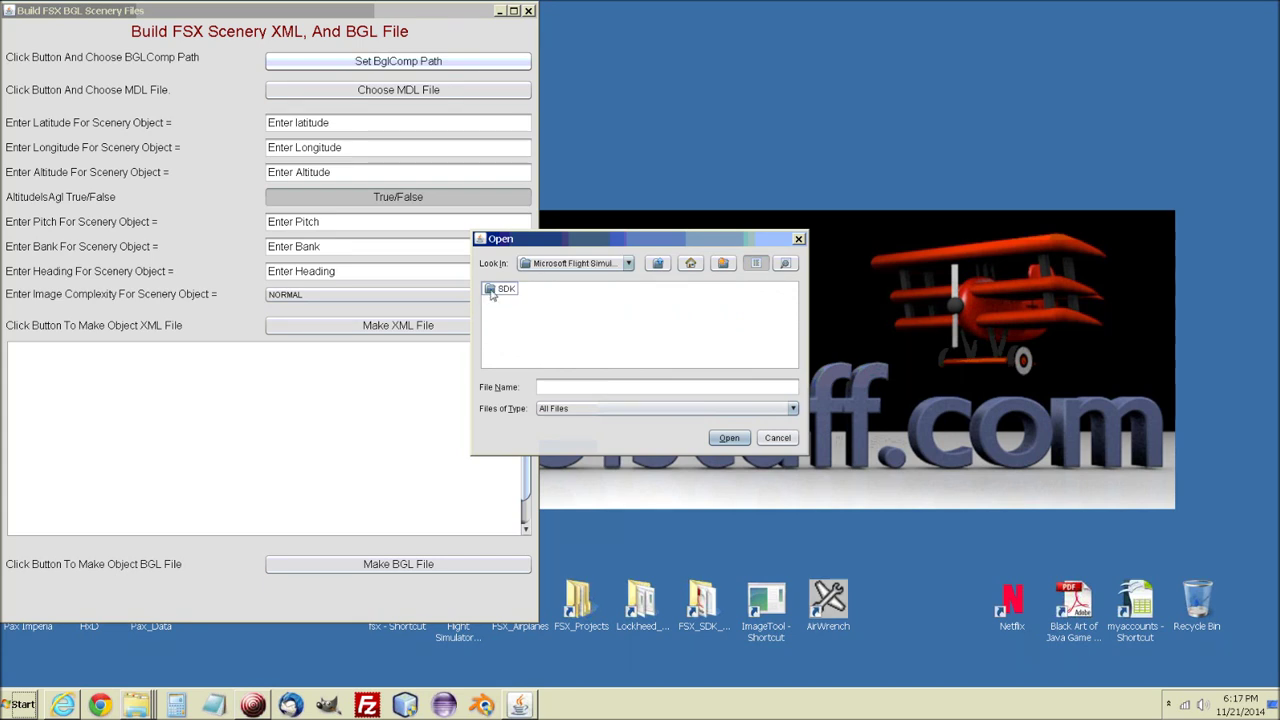
{"action": "double_click", "coordinate": [497, 289]}
{"action": "double_click", "coordinate": [491, 303]}
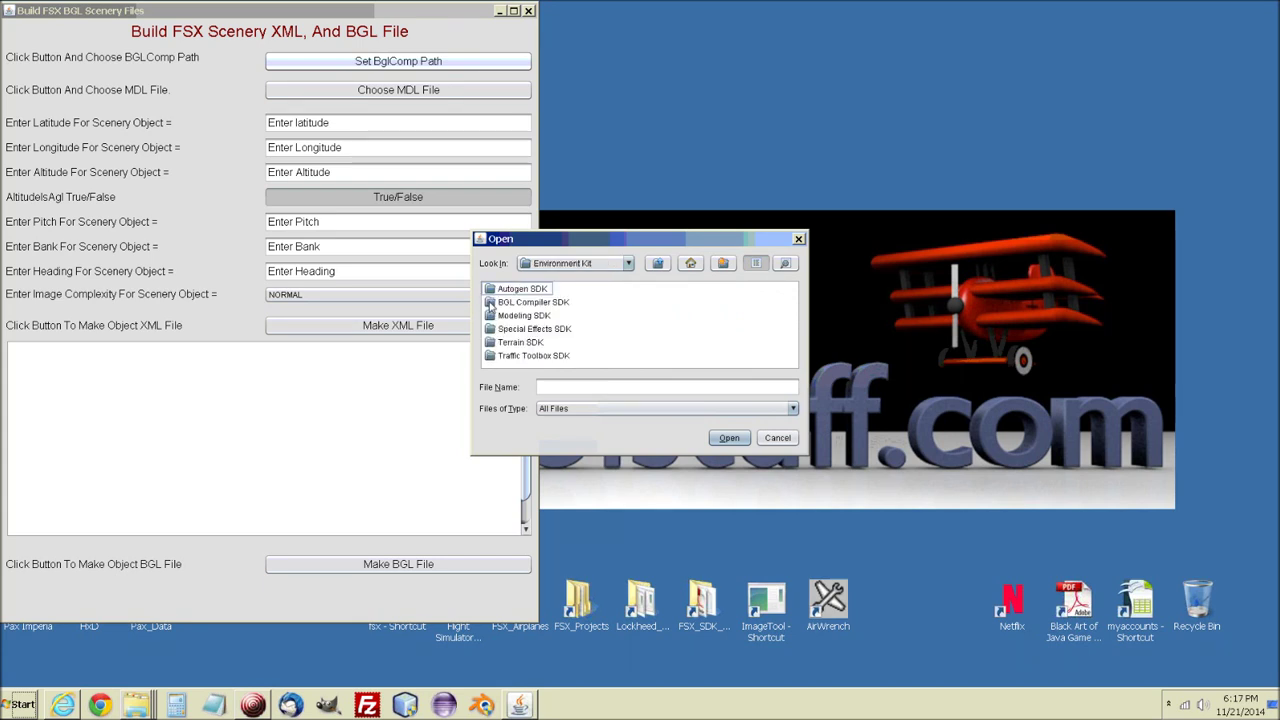
{"action": "double_click", "coordinate": [491, 303]}
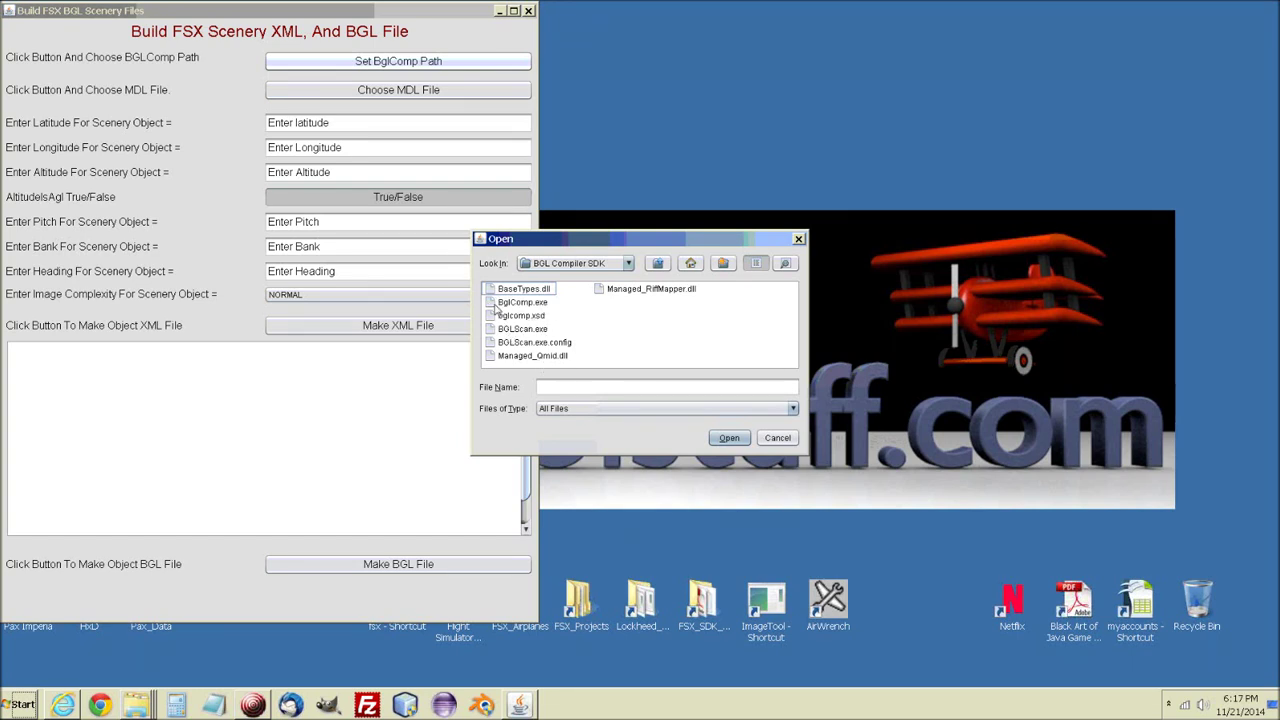
{"action": "left_click", "coordinate": [495, 304]}
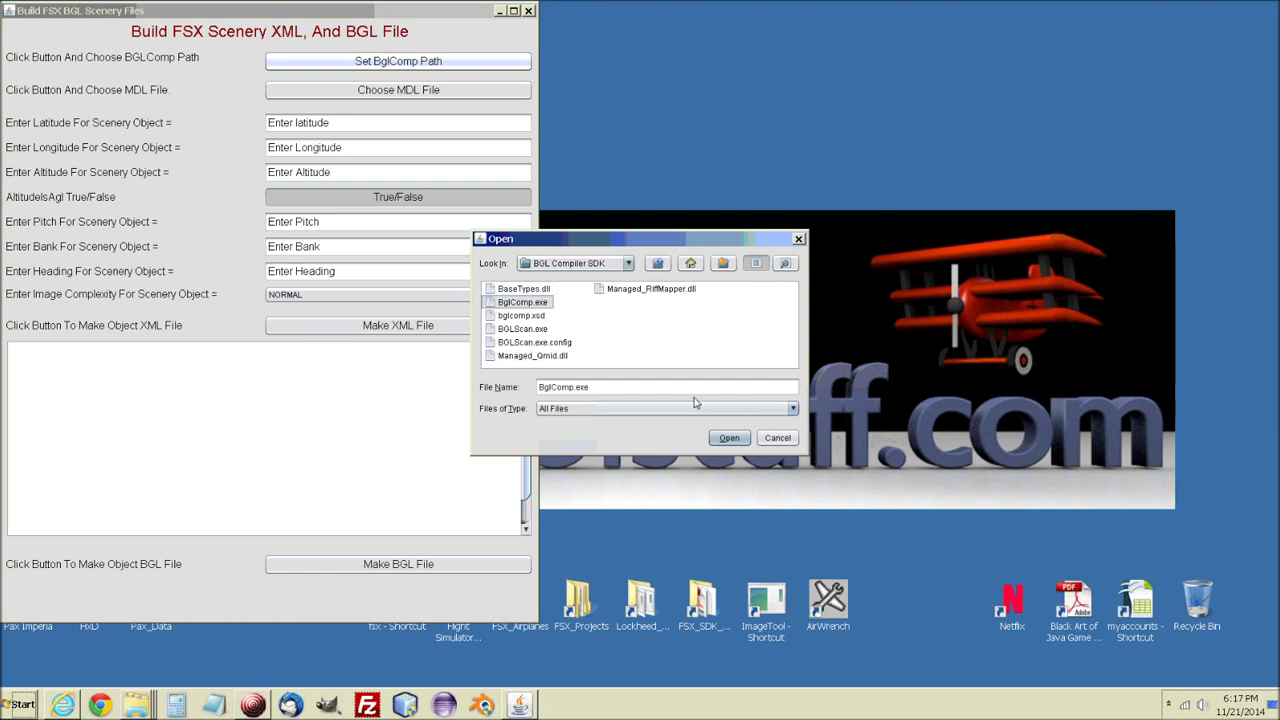
{"action": "left_click", "coordinate": [729, 437]}
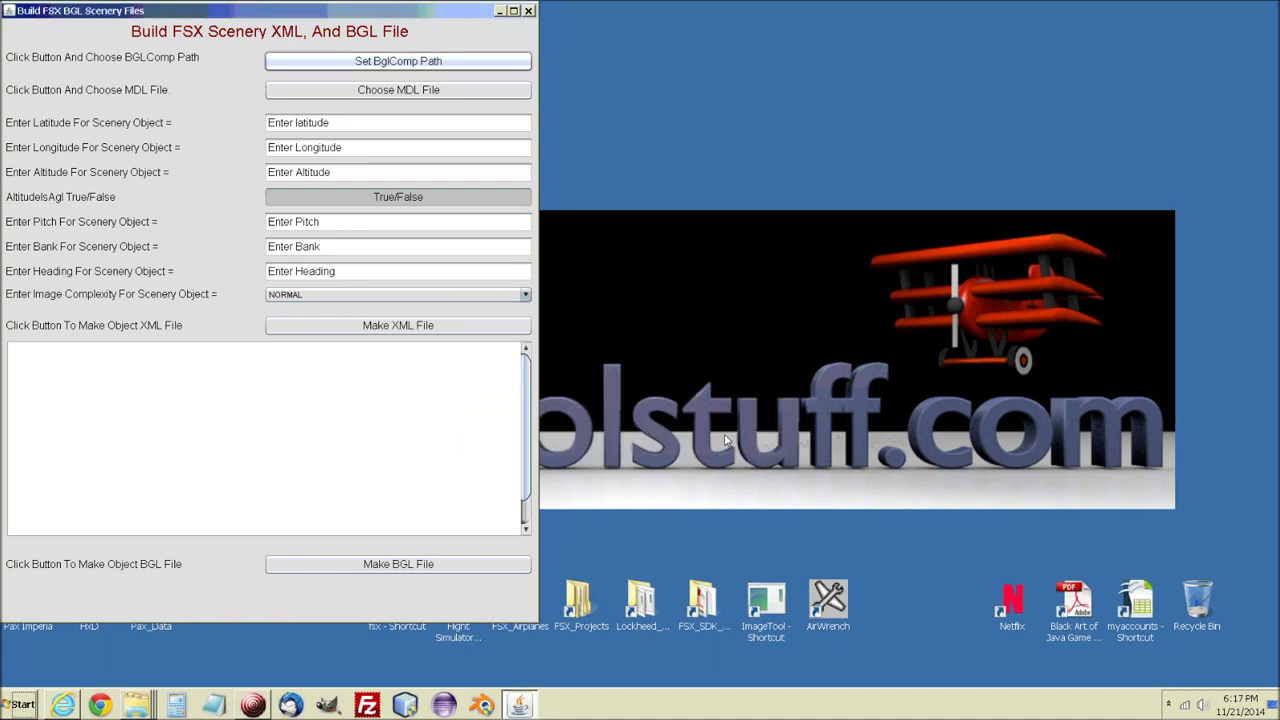
Choose PlatformTest5.MDL from C:\FSX_Projects\Rig_One\MDL as the scenery object's MDL file.
{"action": "left_click", "coordinate": [378, 92]}
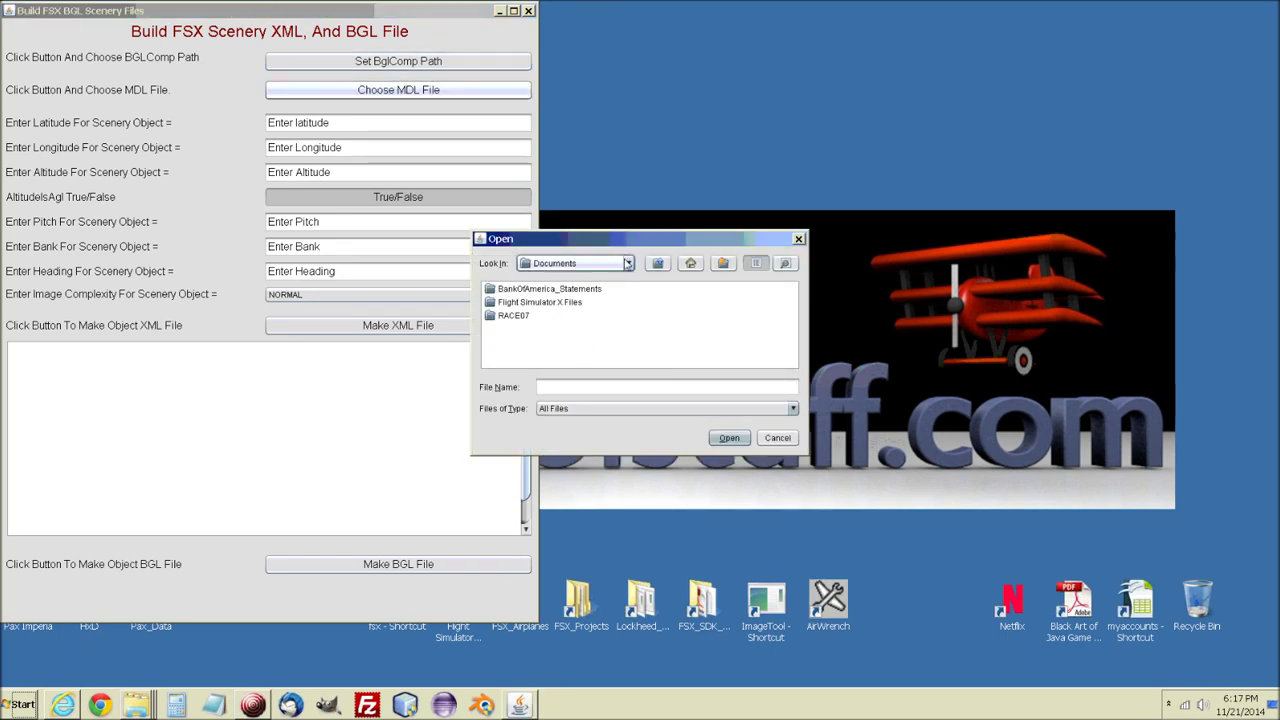
{"action": "left_click", "coordinate": [628, 263]}
{"action": "scroll", "coordinate": [631, 313], "scroll_direction": "up", "scroll_amount": 3}
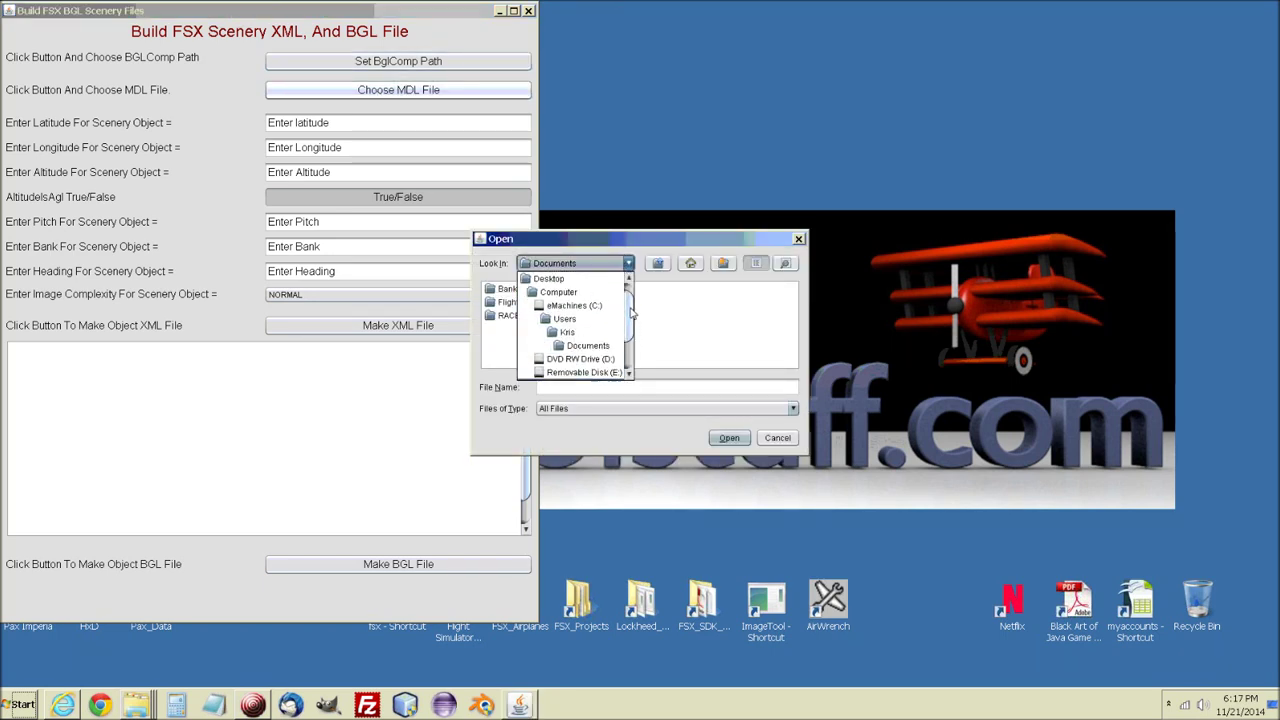
{"action": "left_click", "coordinate": [545, 305]}
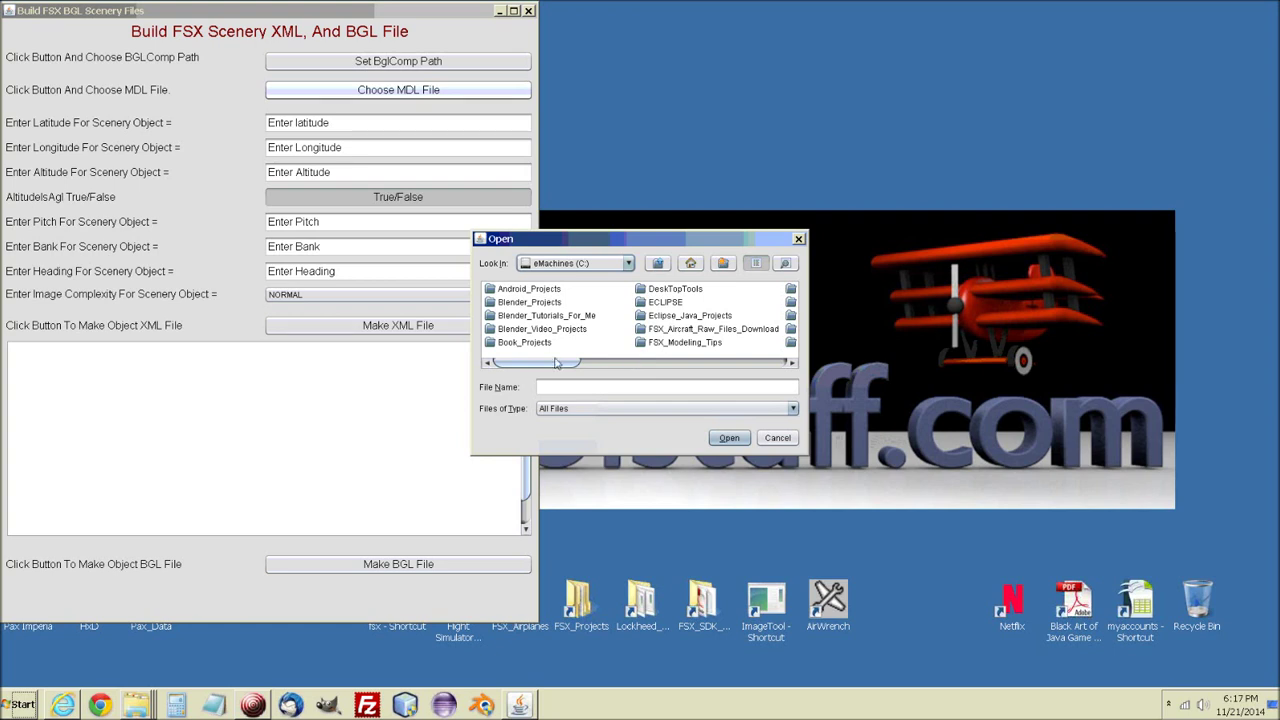
{"action": "left_click_drag", "start_coordinate": [545, 370], "coordinate": [612, 370]}
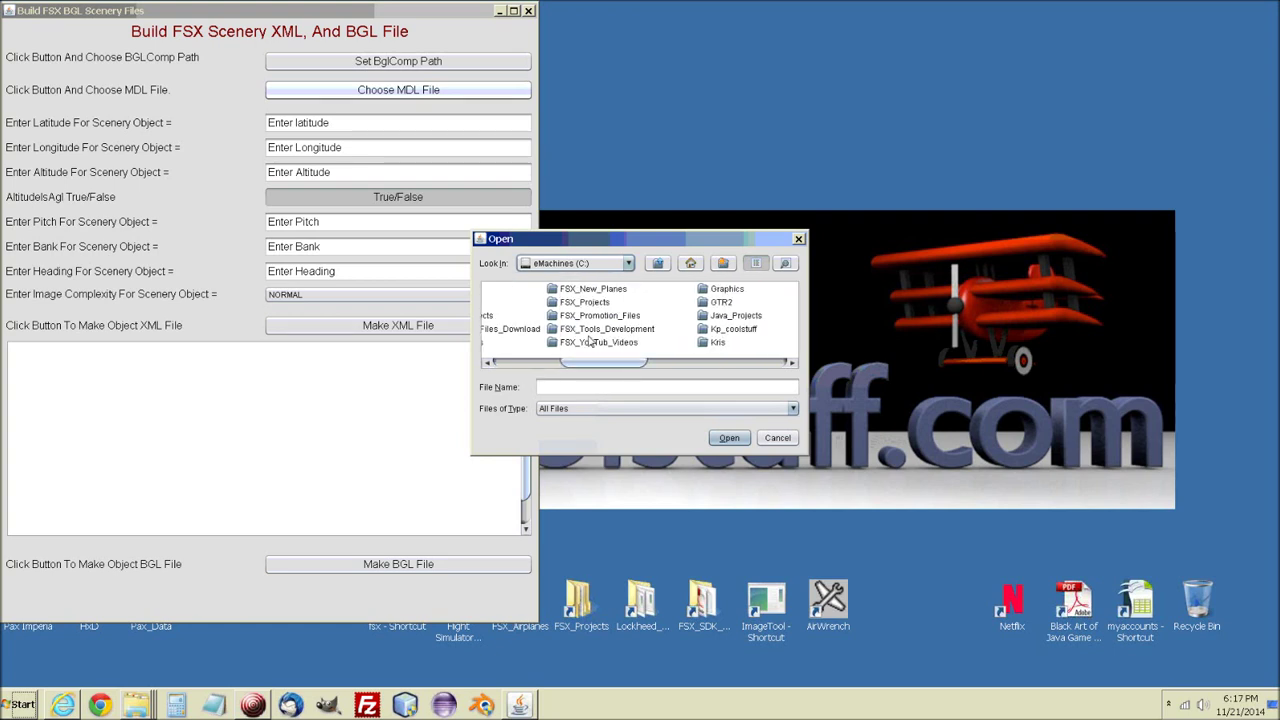
{"action": "double_click", "coordinate": [584, 302]}
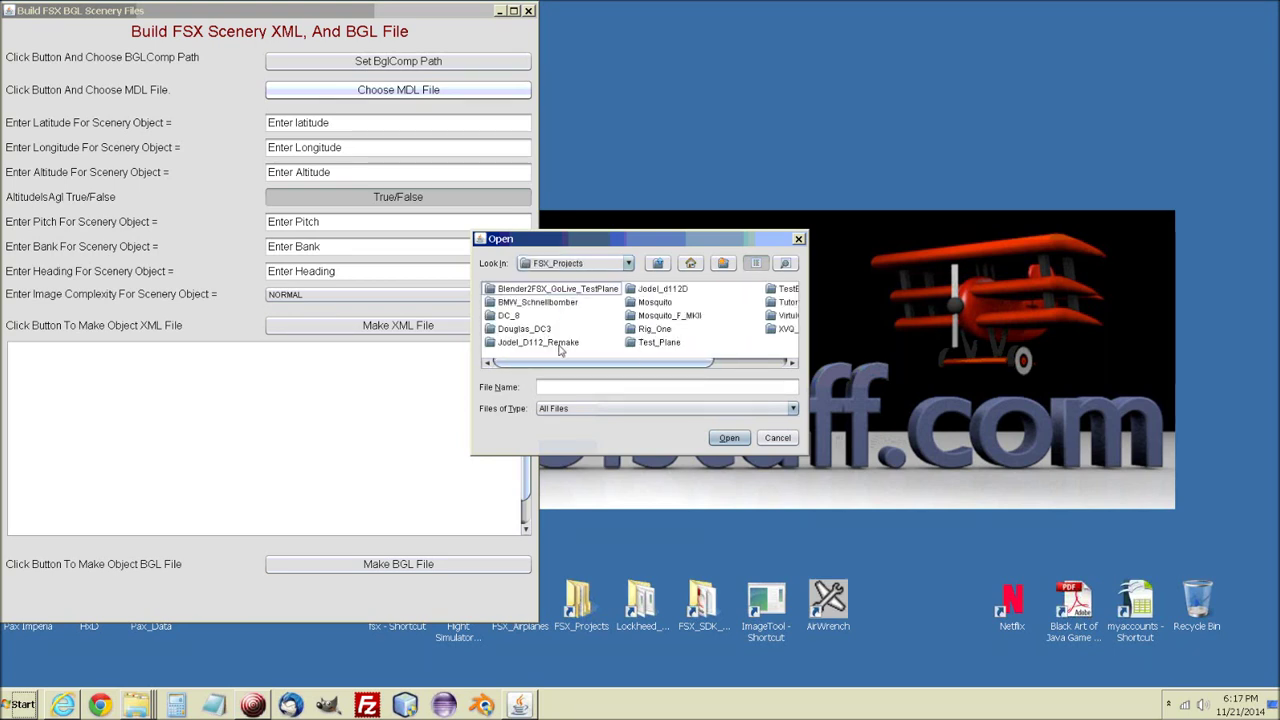
{"action": "double_click", "coordinate": [634, 329]}
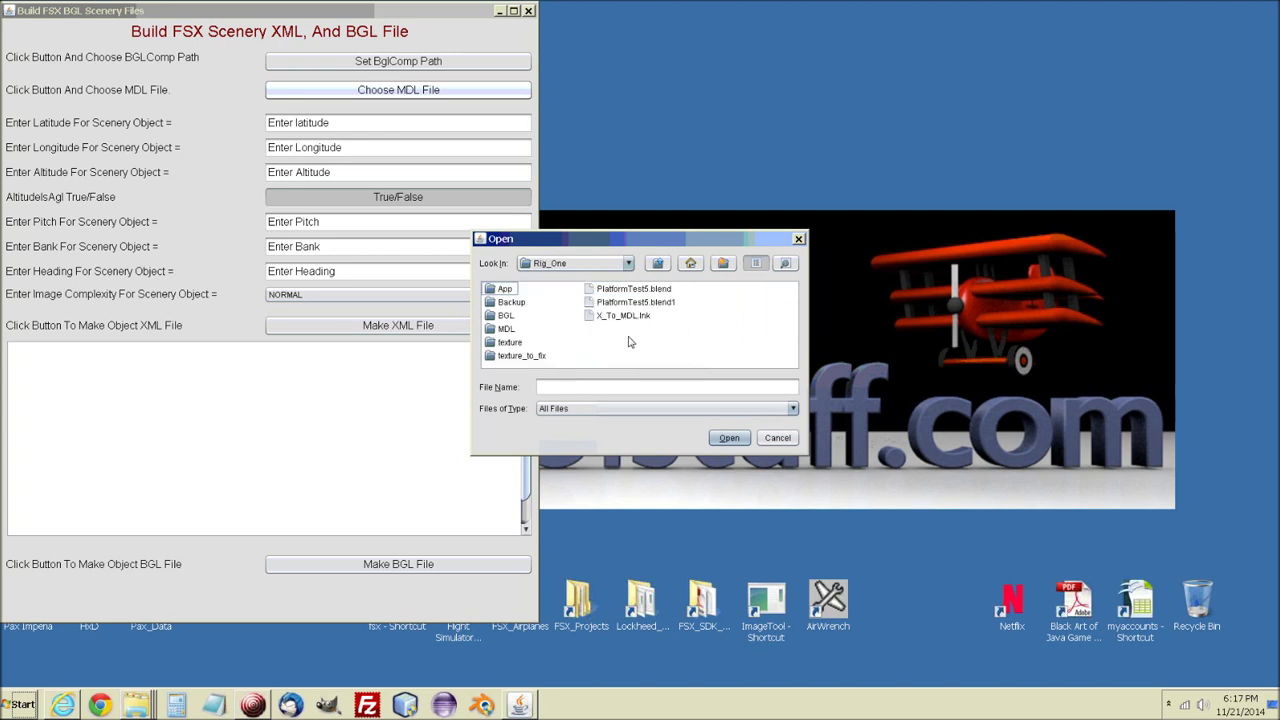
{"action": "double_click", "coordinate": [494, 330]}
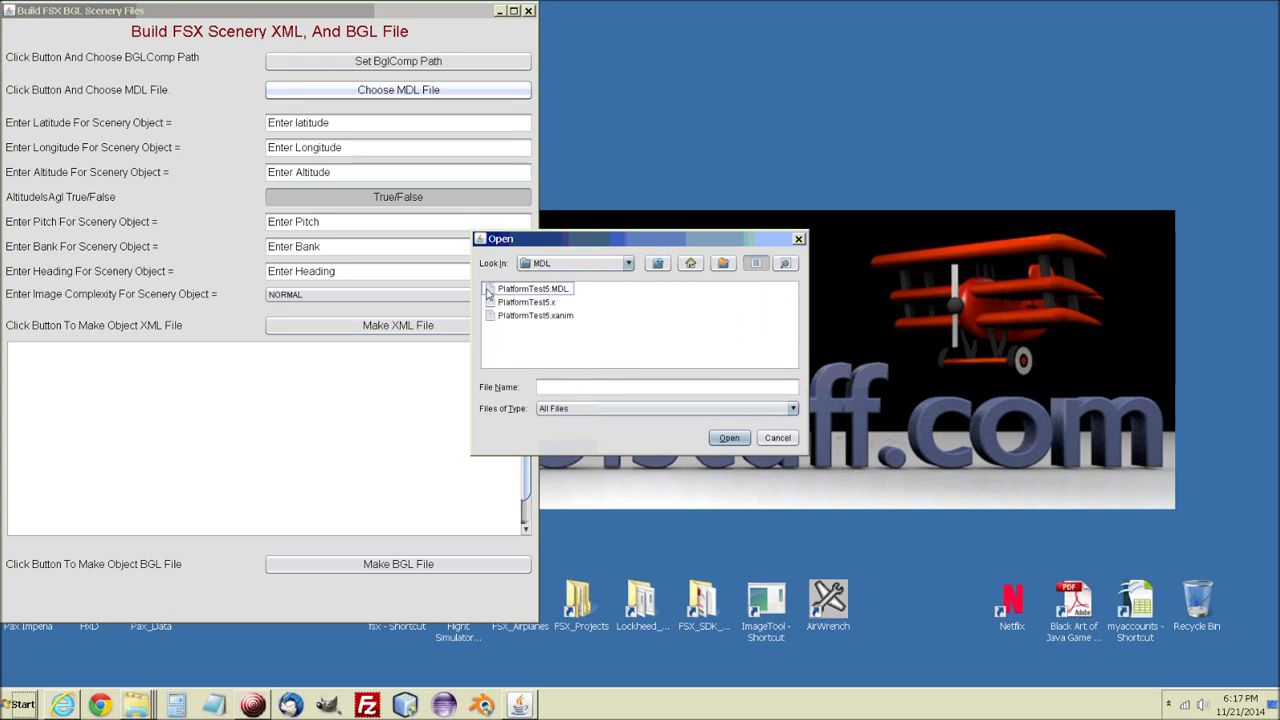
{"action": "left_click", "coordinate": [488, 291]}
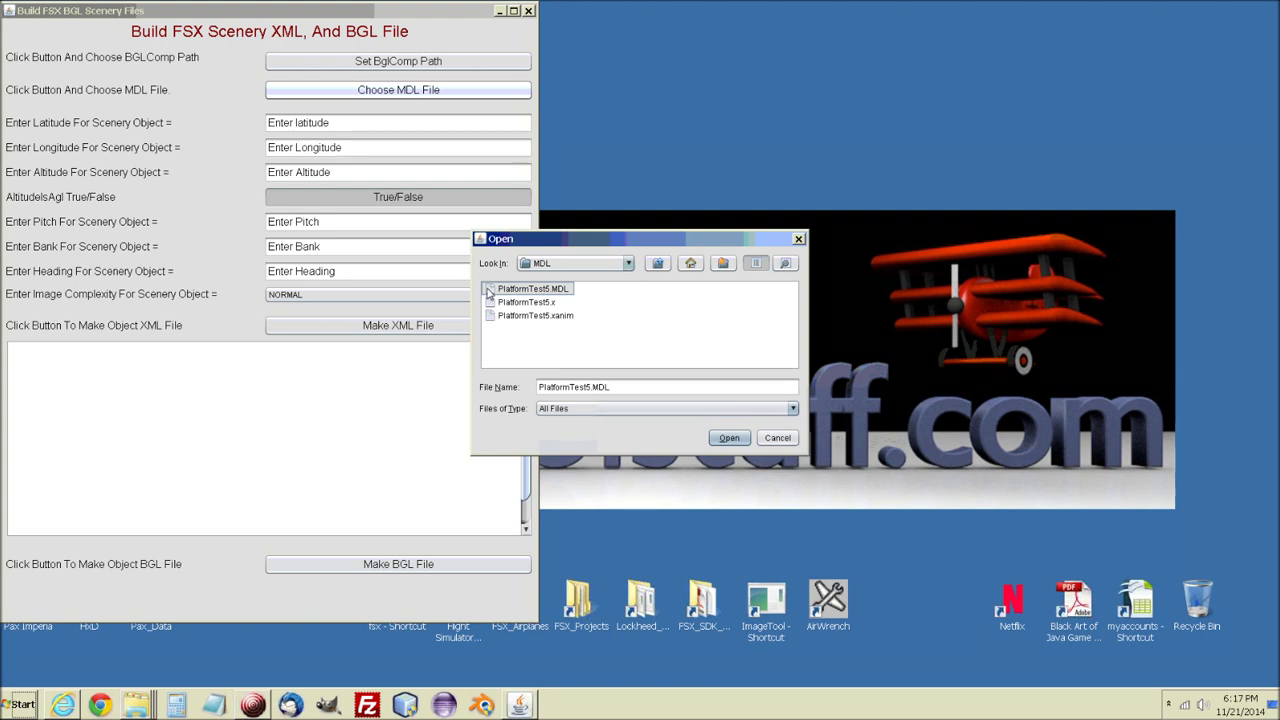
{"action": "left_click", "coordinate": [729, 438]}
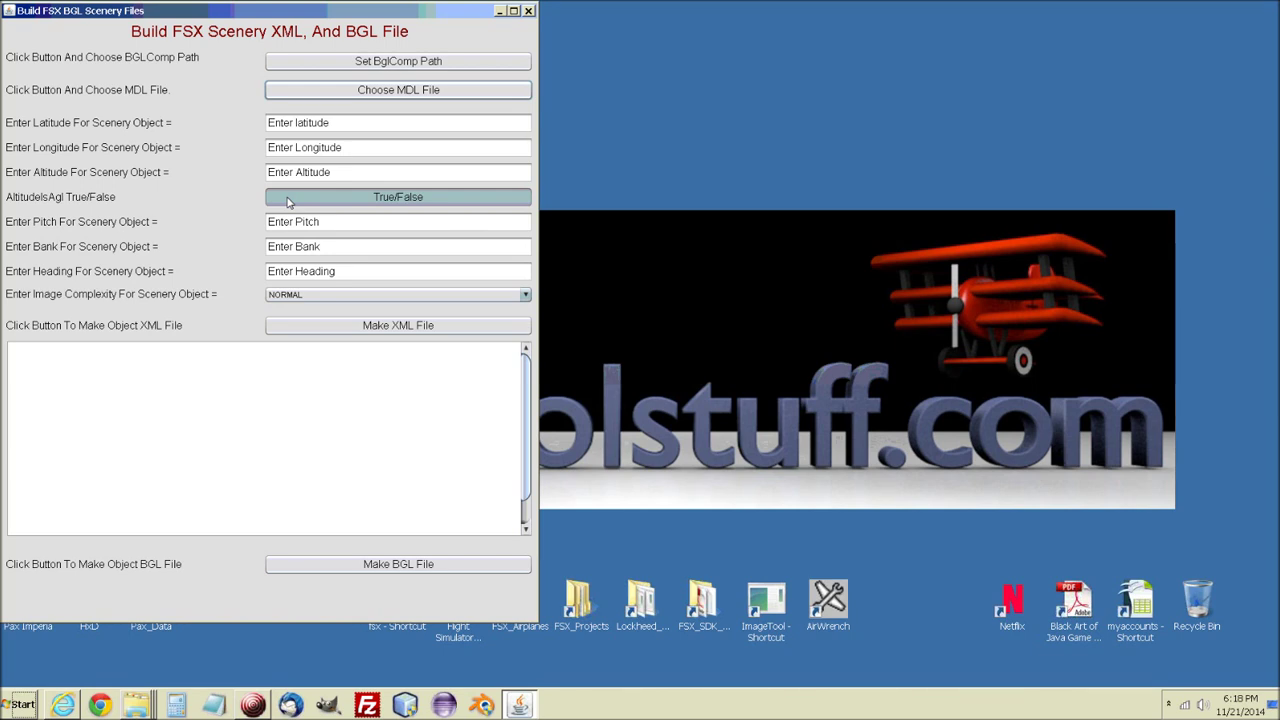
Set the scenery object's latitude to N35 51.74' and its longitude to W119 35.56'.
{"action": "left_click", "coordinate": [380, 204]}
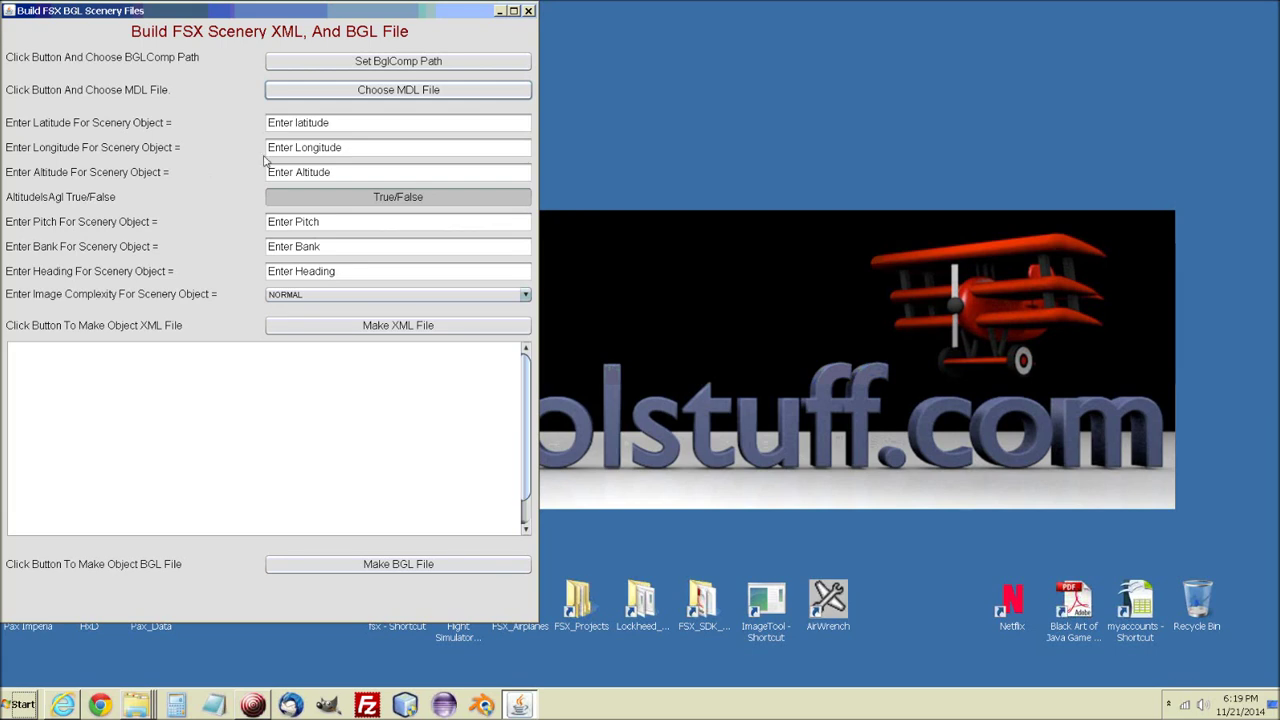
{"action": "left_click", "coordinate": [346, 126]}
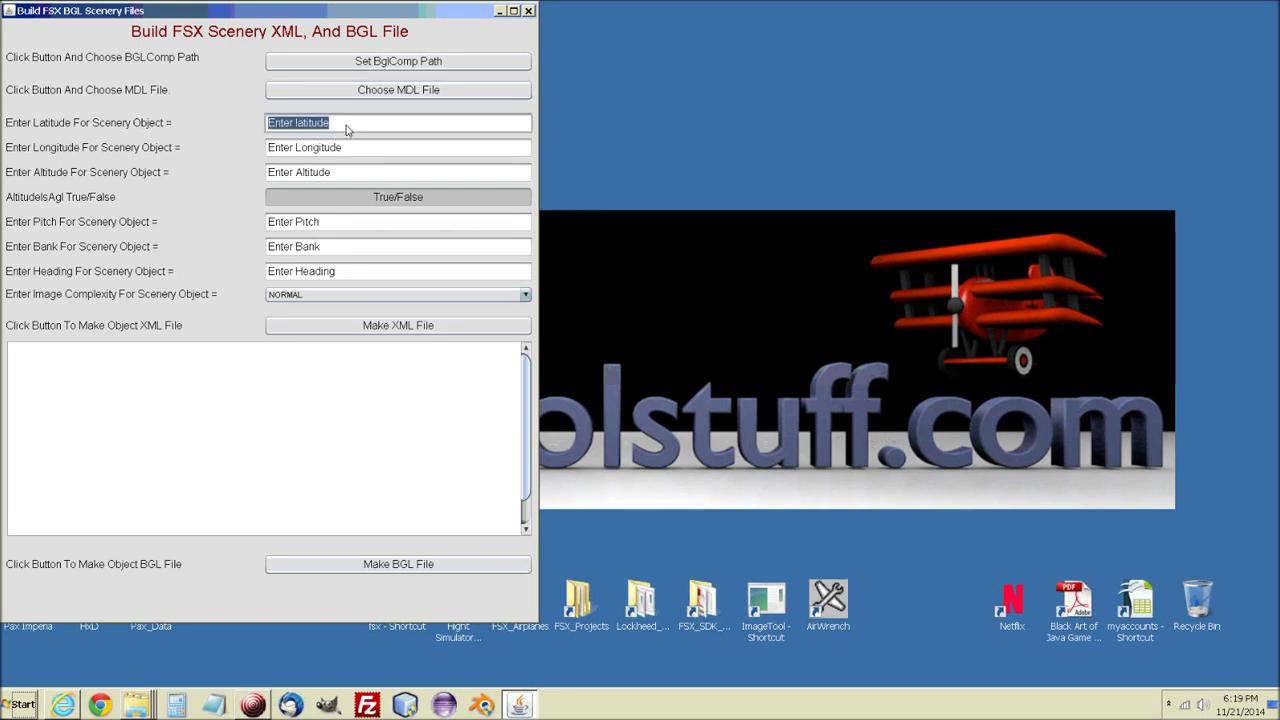
{"action": "type", "text": "N3"}
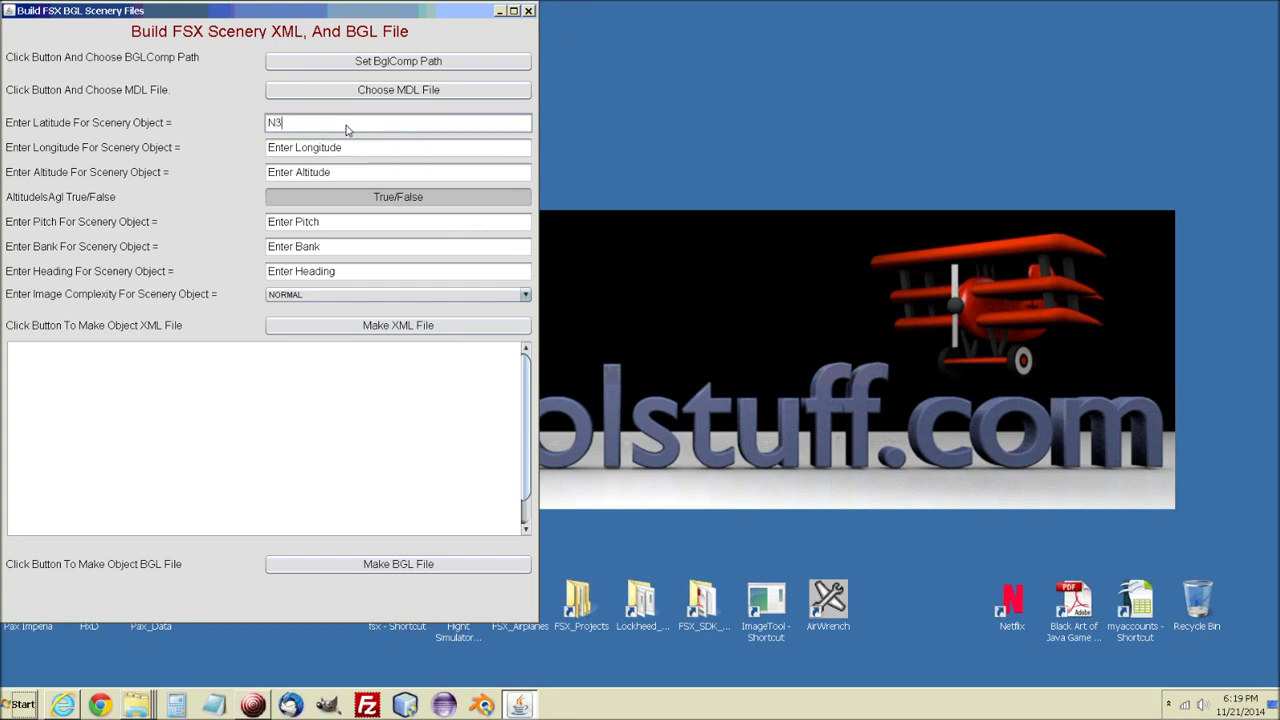
{"action": "type", "text": "5 51.74"}
{"action": "left_click", "coordinate": [346, 150]}
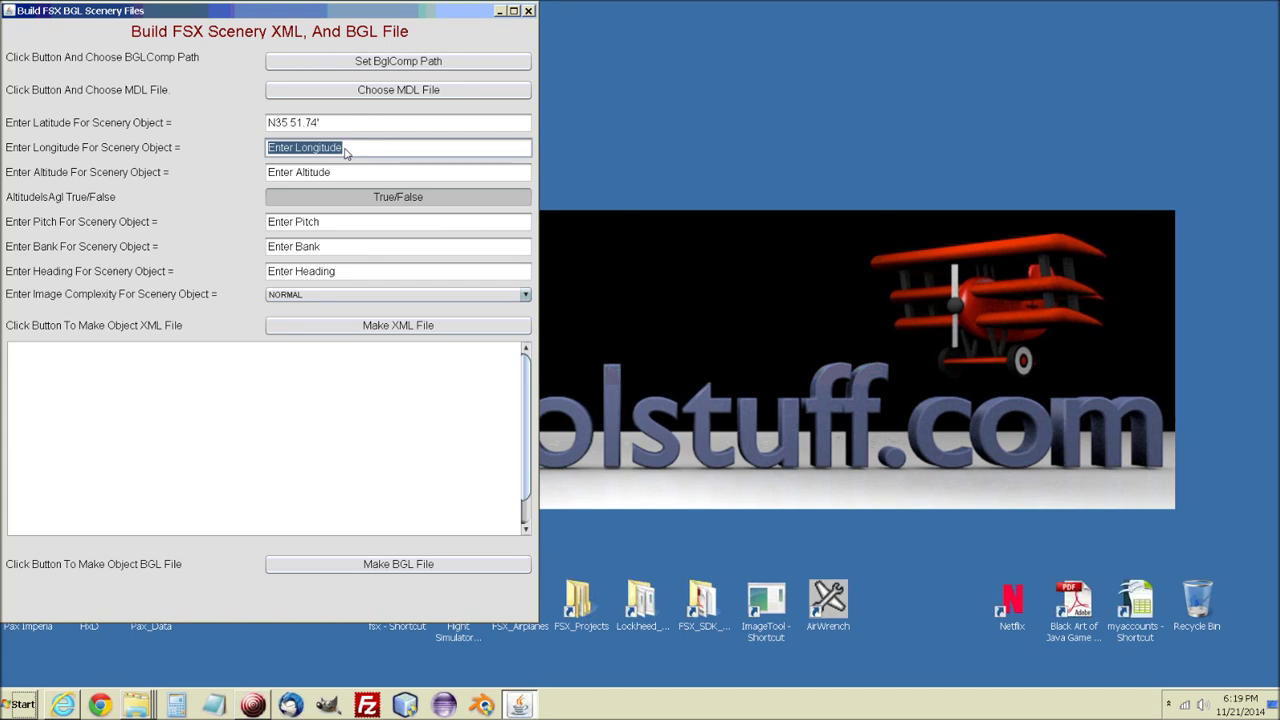
{"action": "type", "text": "W1"}
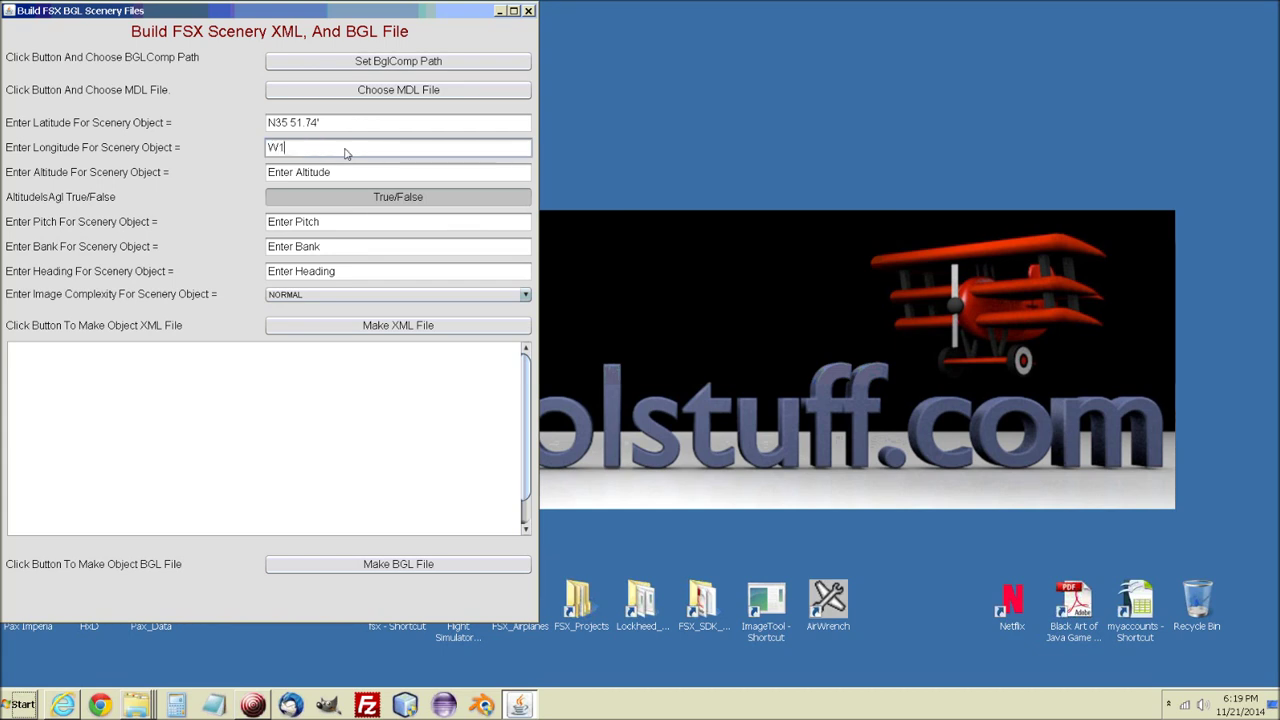
{"action": "type", "text": "19 35.56'"}
Set the scenery object's altitude and pitch to 0.
{"action": "left_click", "coordinate": [348, 175]}
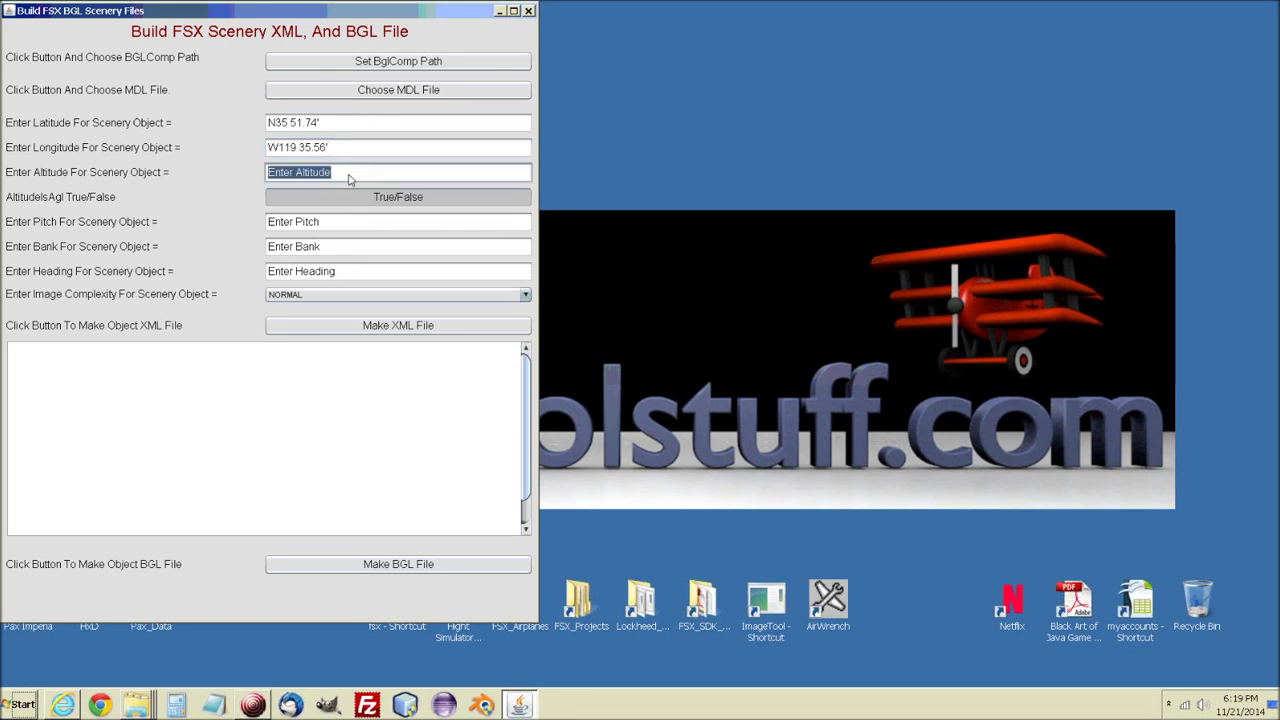
{"action": "type", "text": "0"}
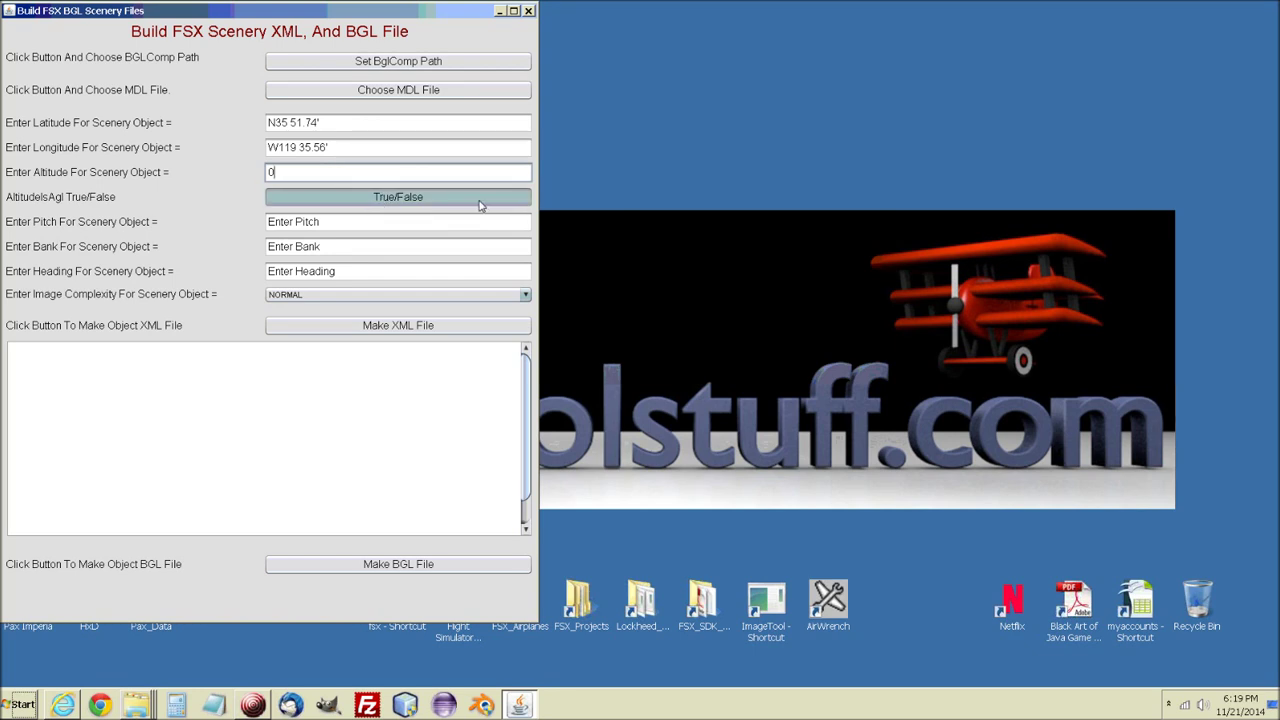
{"action": "left_click", "coordinate": [333, 220]}
{"action": "type", "text": "0"}
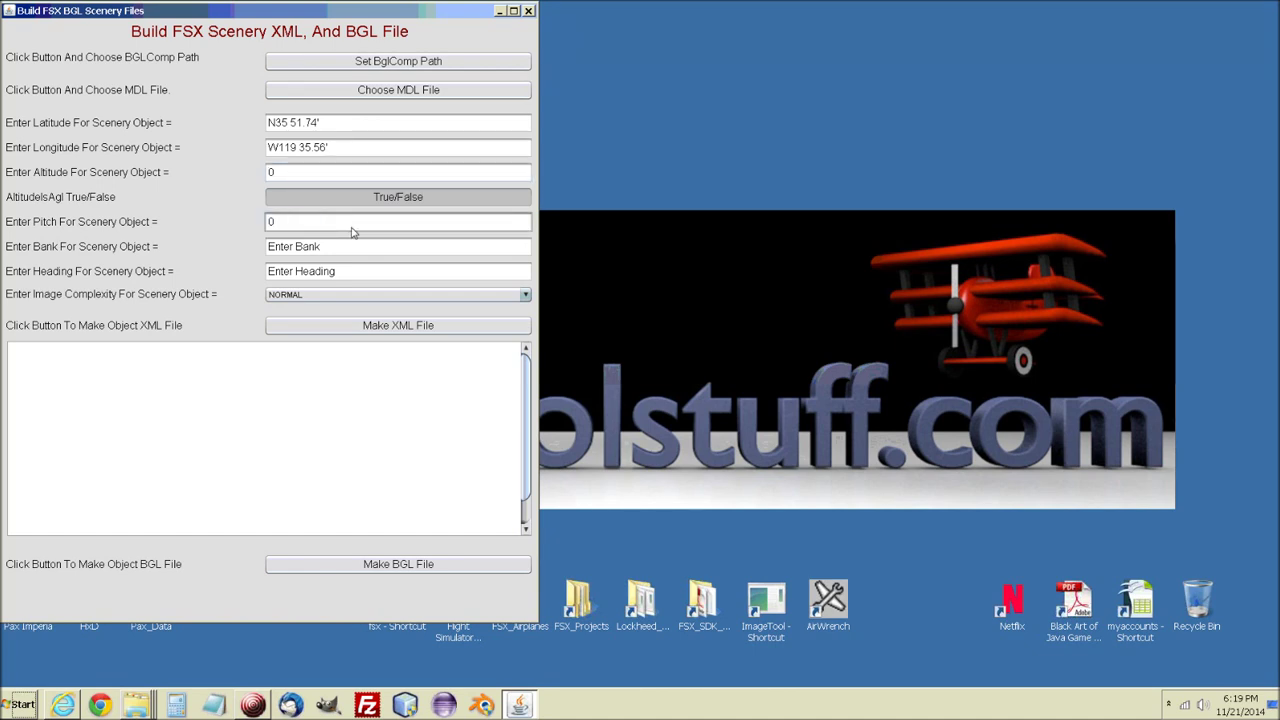
Set the scenery object's bank to 0 and its heading to 276.
{"action": "left_click", "coordinate": [350, 251]}
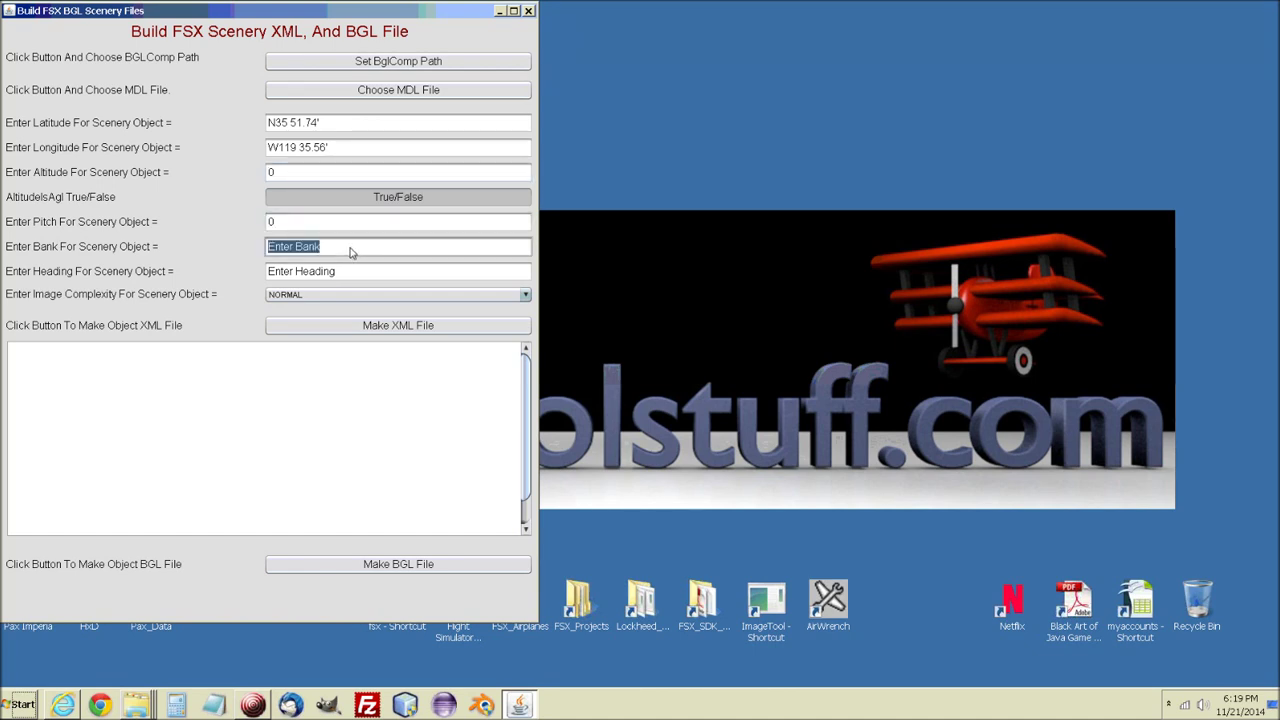
{"action": "type", "text": "0"}
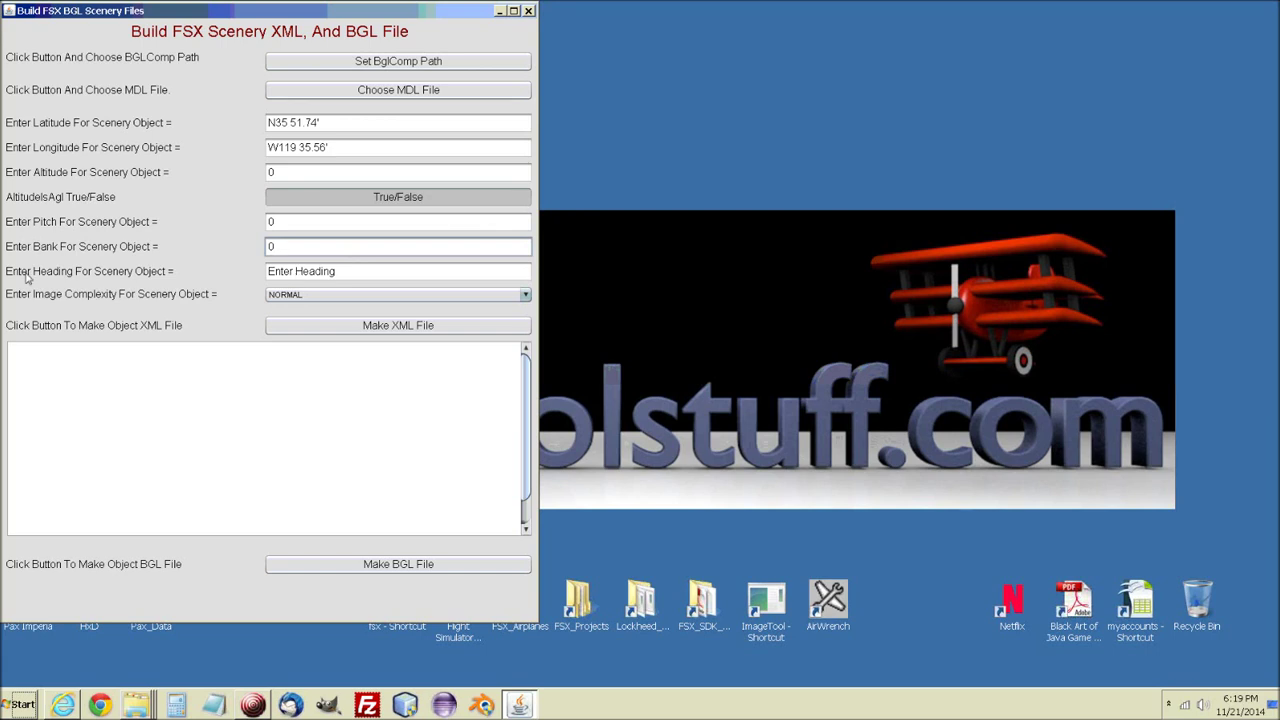
{"action": "left_click", "coordinate": [360, 278]}
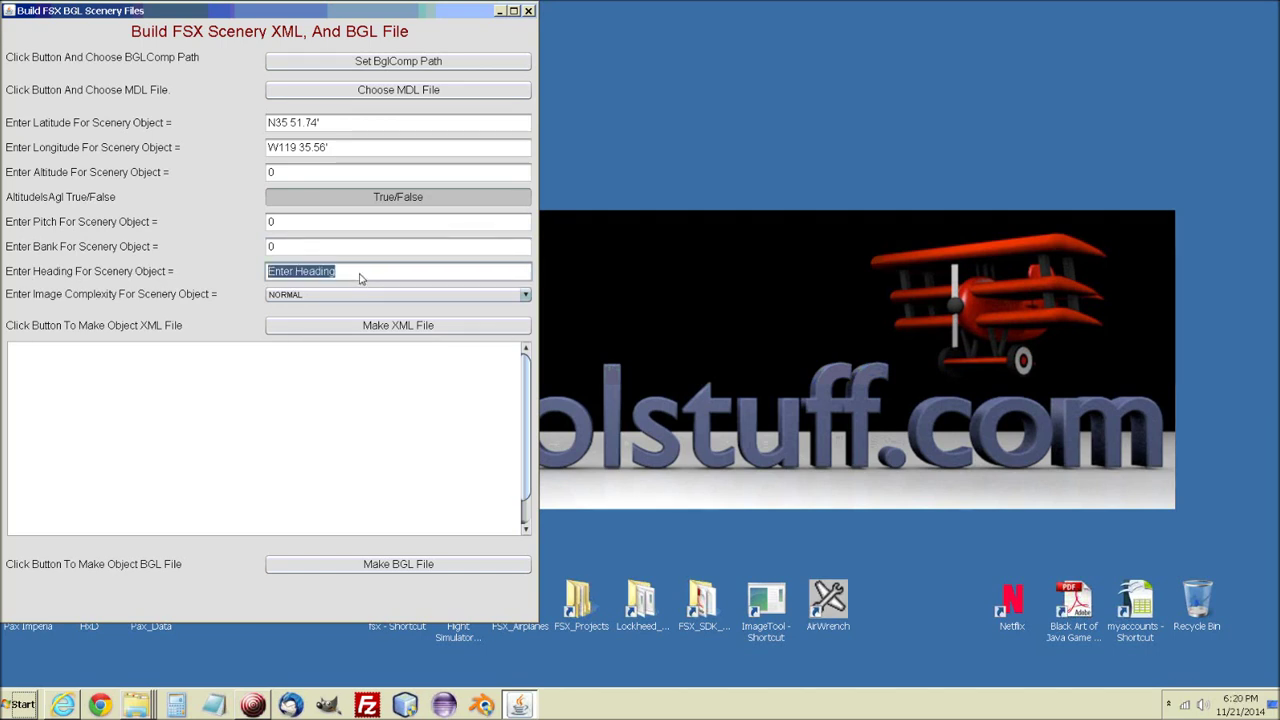
{"action": "type", "text": "27"}
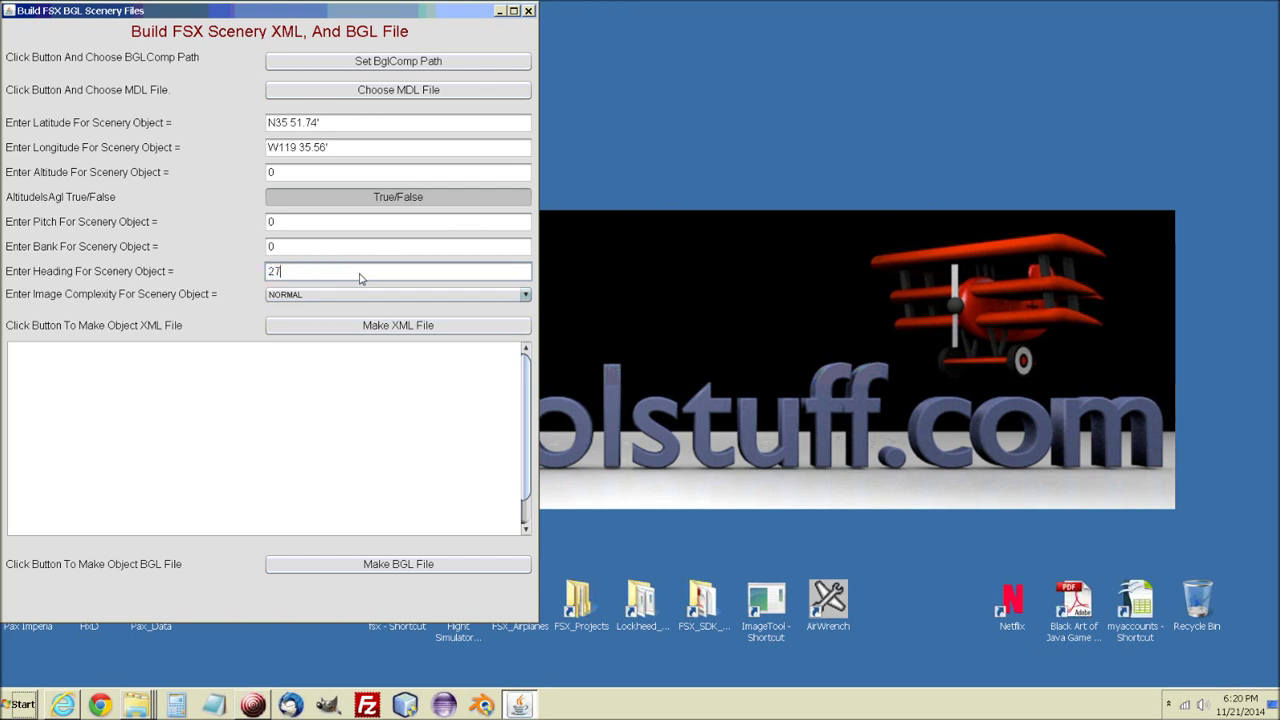
{"action": "type", "text": "6"}
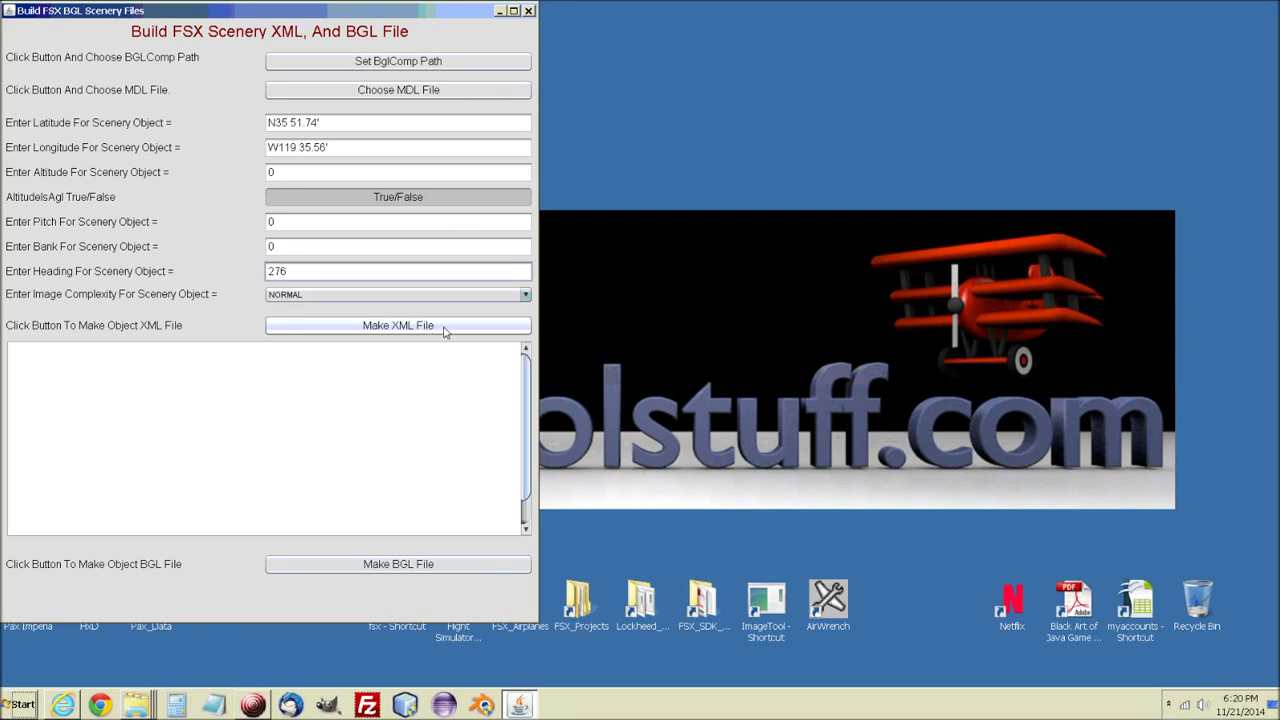
Generate the scenery object's XML and BGL files, and close the scenery file builder.
{"action": "left_click", "coordinate": [390, 328]}
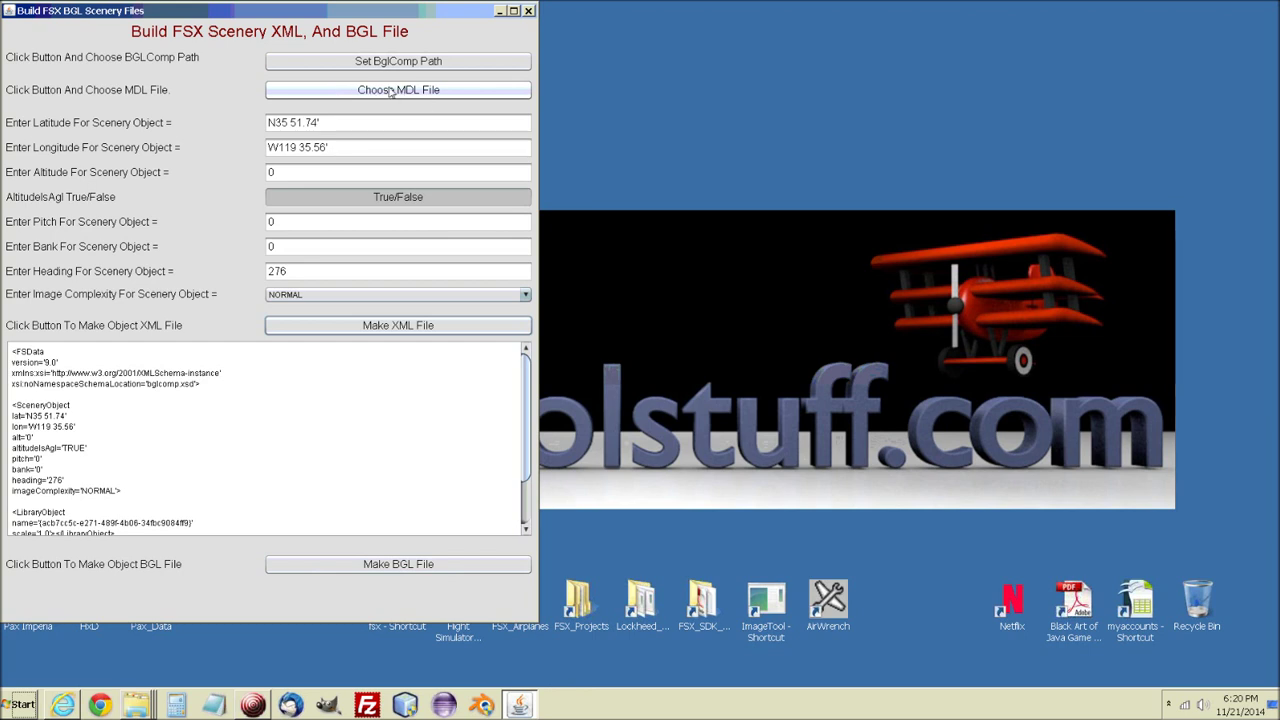
{"action": "left_click", "coordinate": [400, 566]}
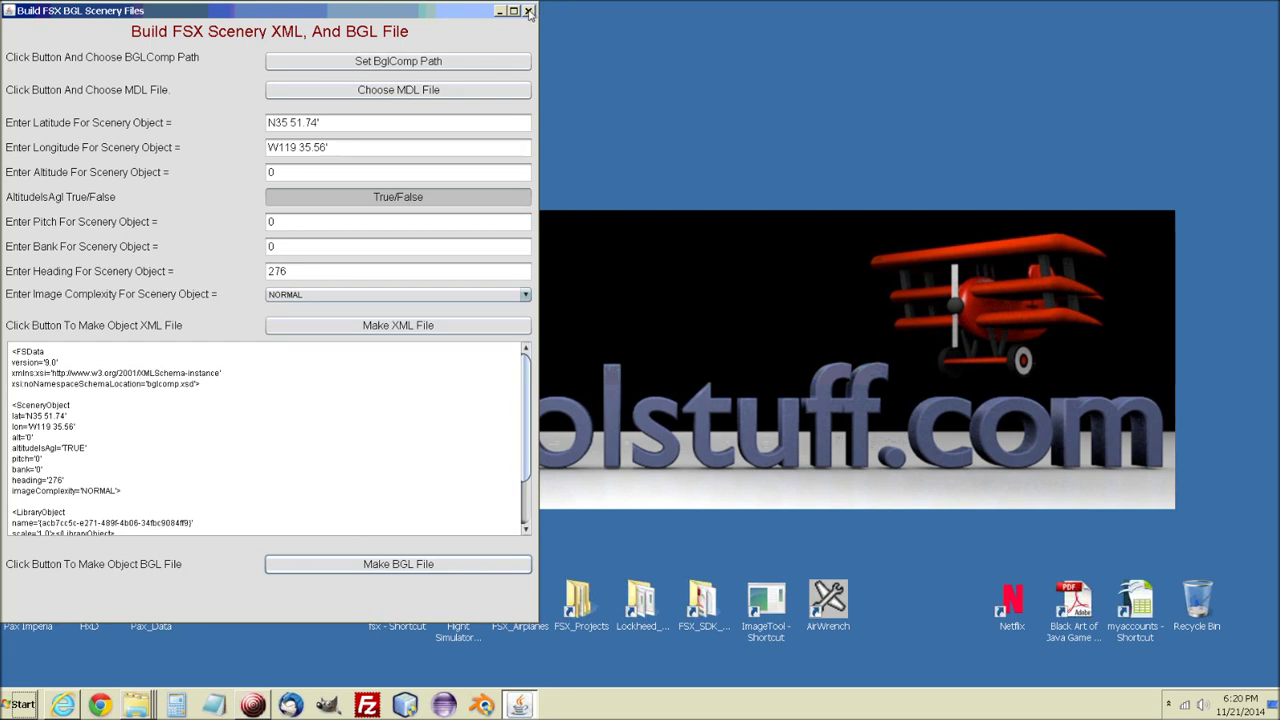
{"action": "left_click", "coordinate": [529, 11]}
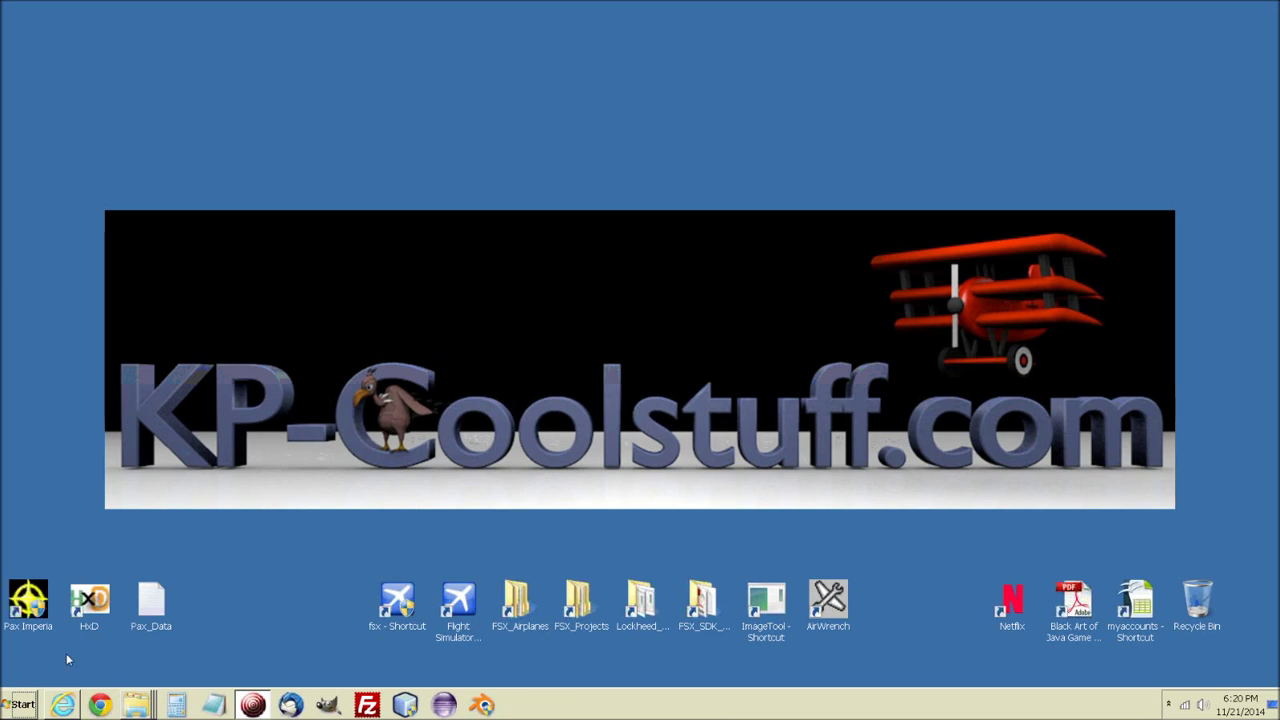
Open the PlatformTest5 XML document from the Rig_One BGL folder in Notepad and place its window beside the folder listing.
{"action": "left_click", "coordinate": [70, 624]}
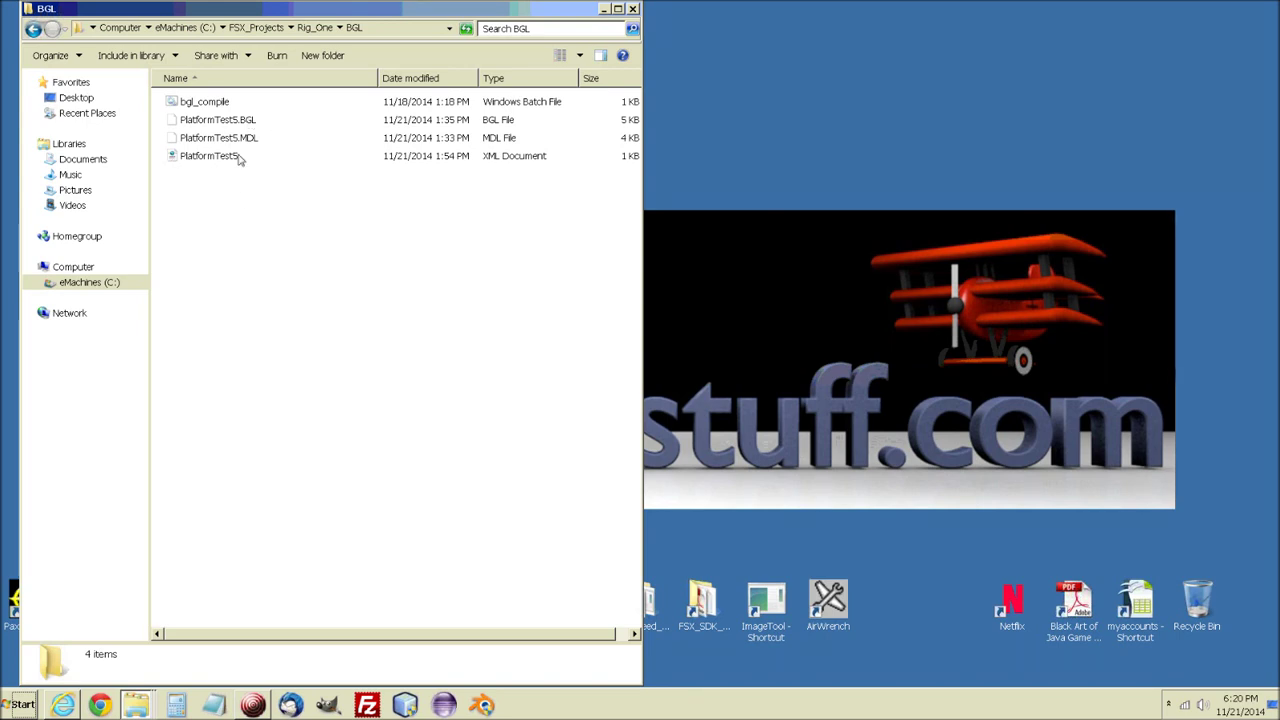
{"action": "left_click", "coordinate": [173, 160]}
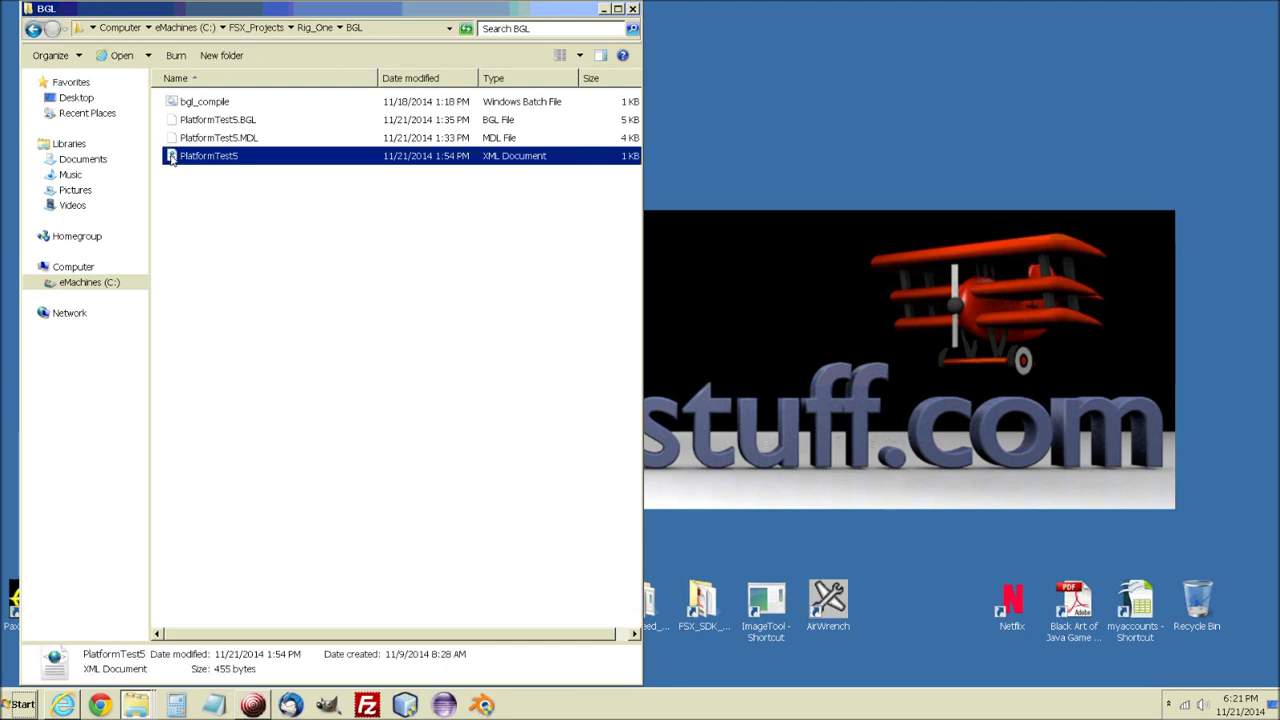
{"action": "right_click", "coordinate": [172, 158]}
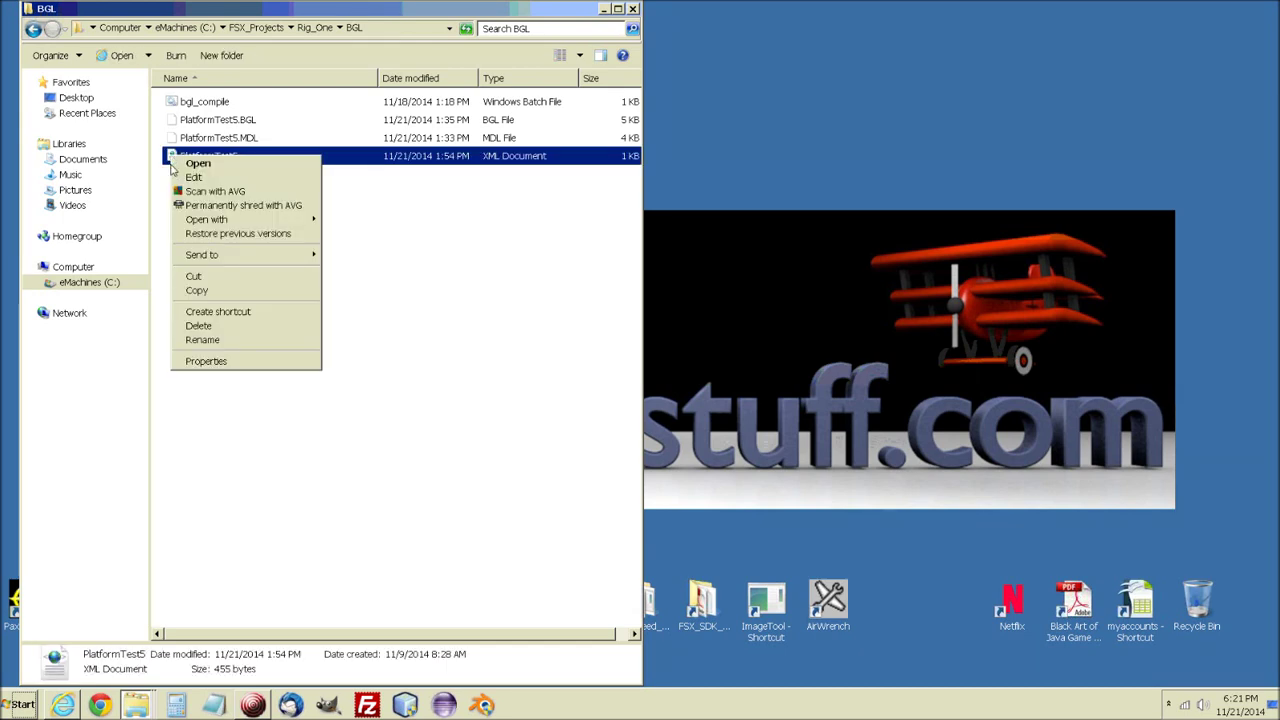
{"action": "left_click", "coordinate": [220, 178]}
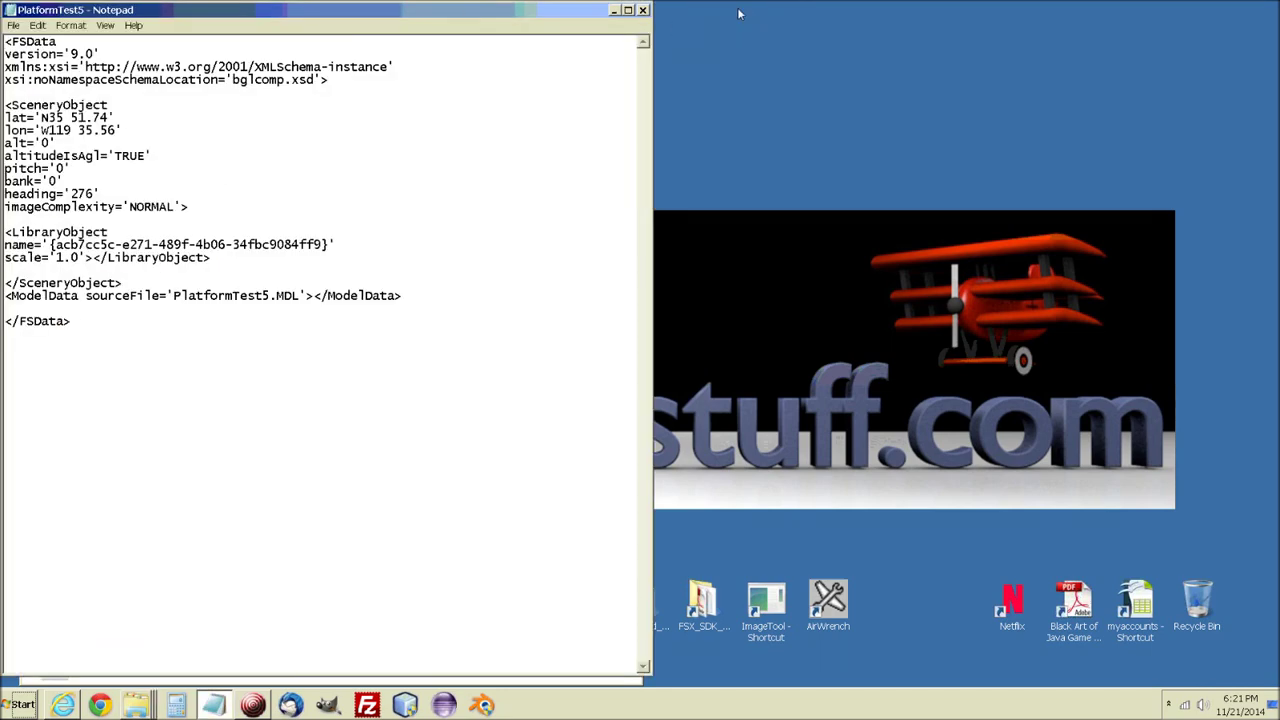
{"action": "left_click_drag", "start_coordinate": [455, 9], "coordinate": [737, 9]}
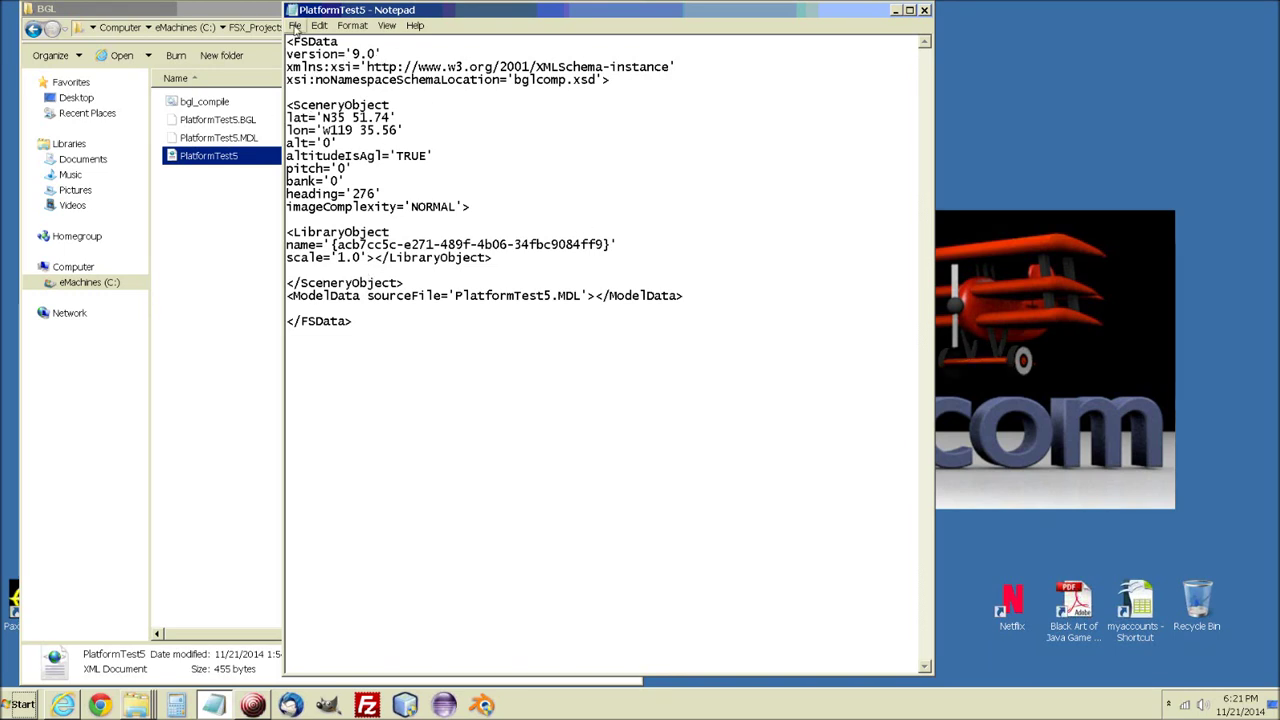
Inspect the All Files save type for the PlatformTest5 XML document, cancel saving and close the document.
{"action": "left_click", "coordinate": [296, 27]}
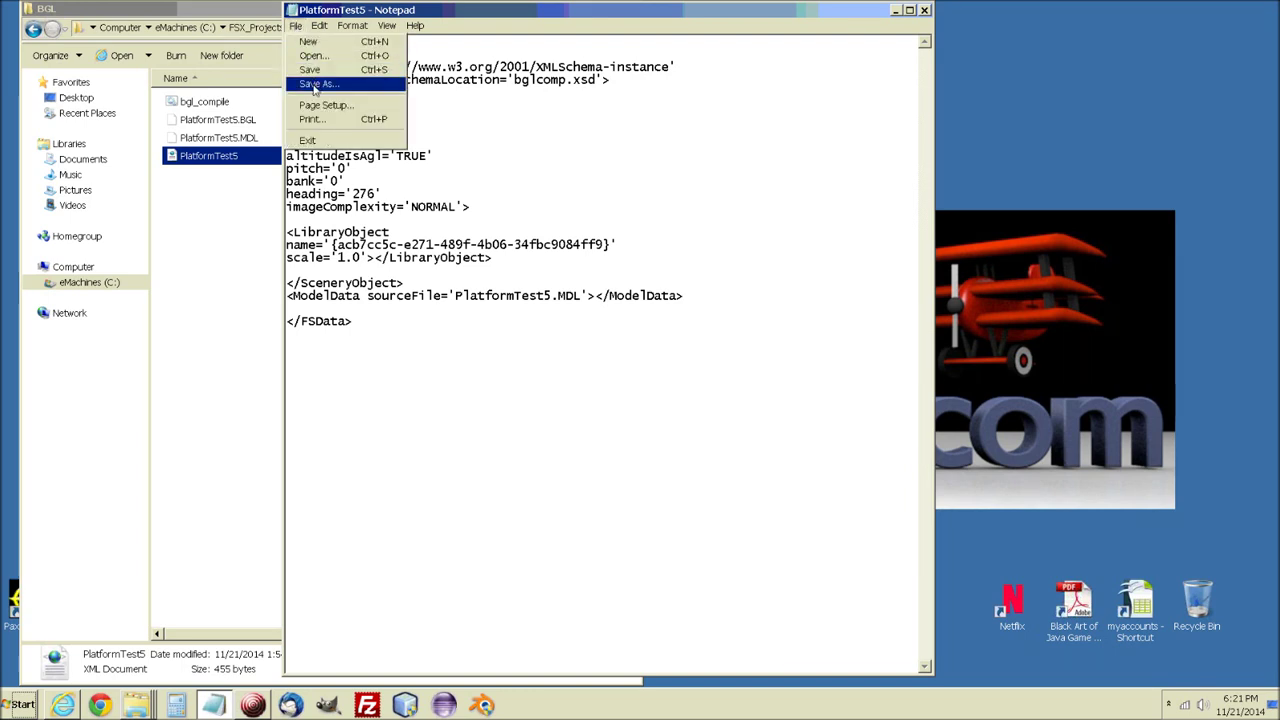
{"action": "left_click", "coordinate": [314, 85]}
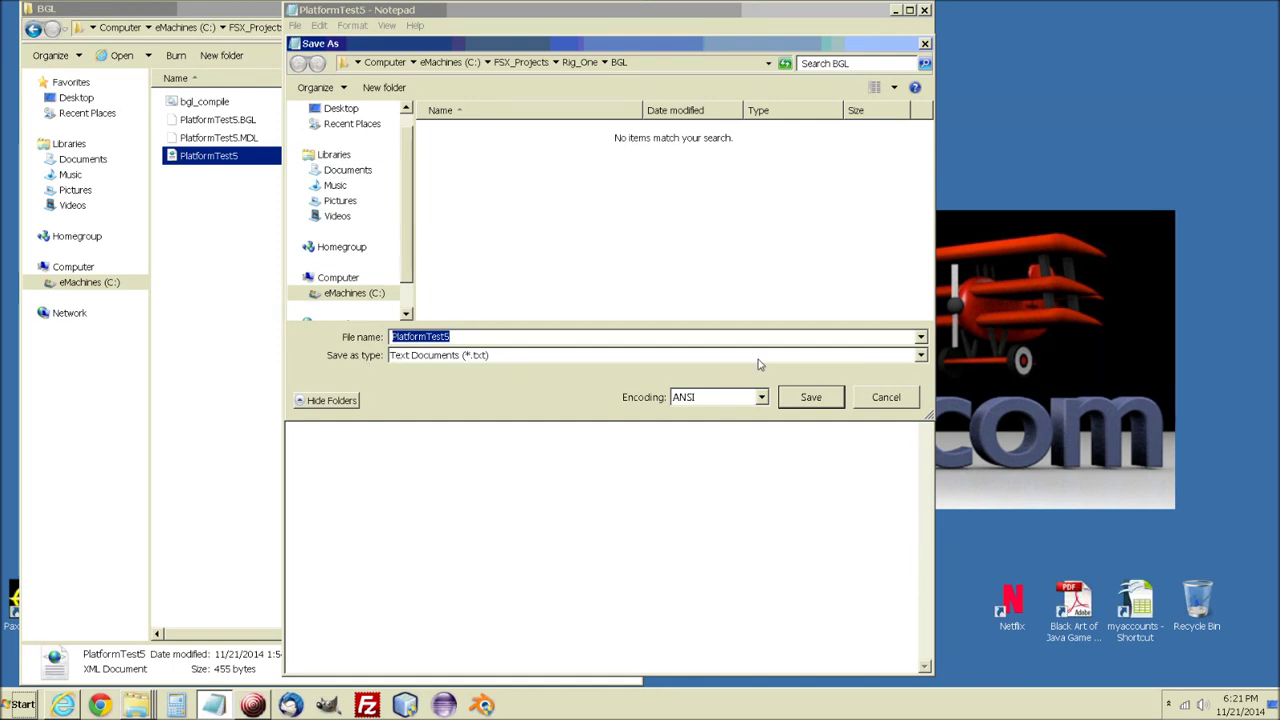
{"action": "left_click", "coordinate": [920, 356]}
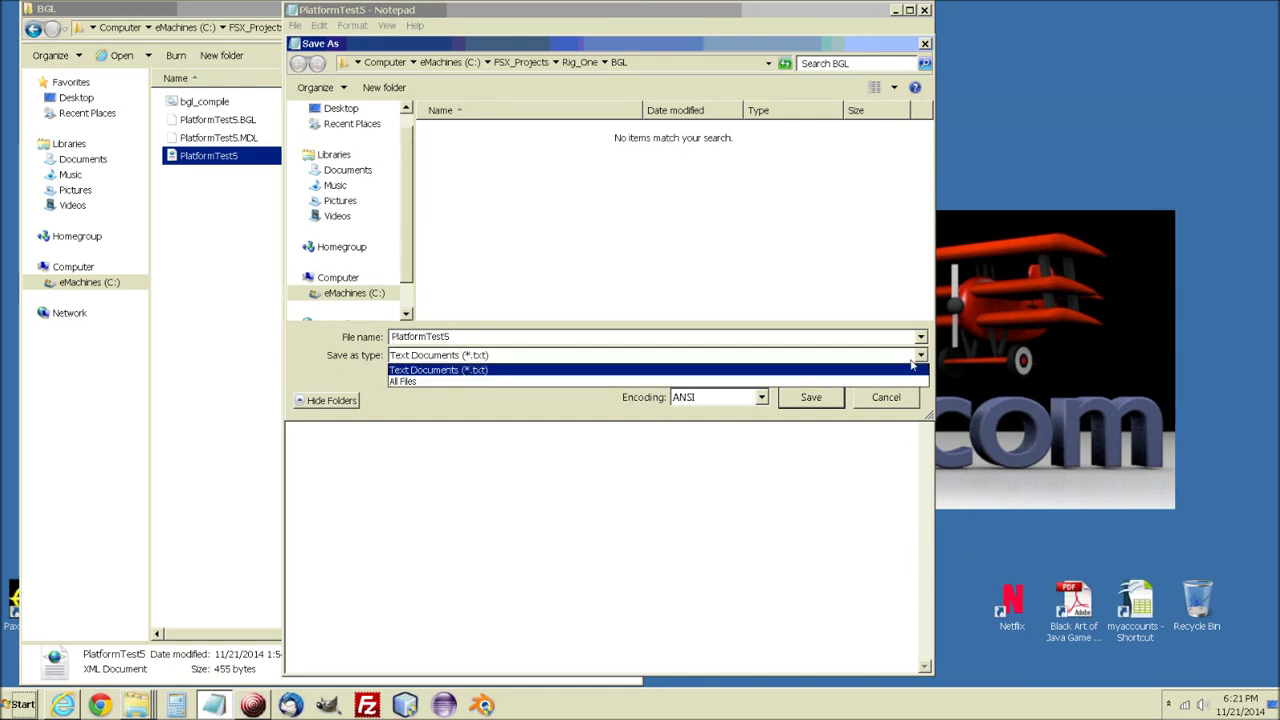
{"action": "left_click", "coordinate": [456, 382]}
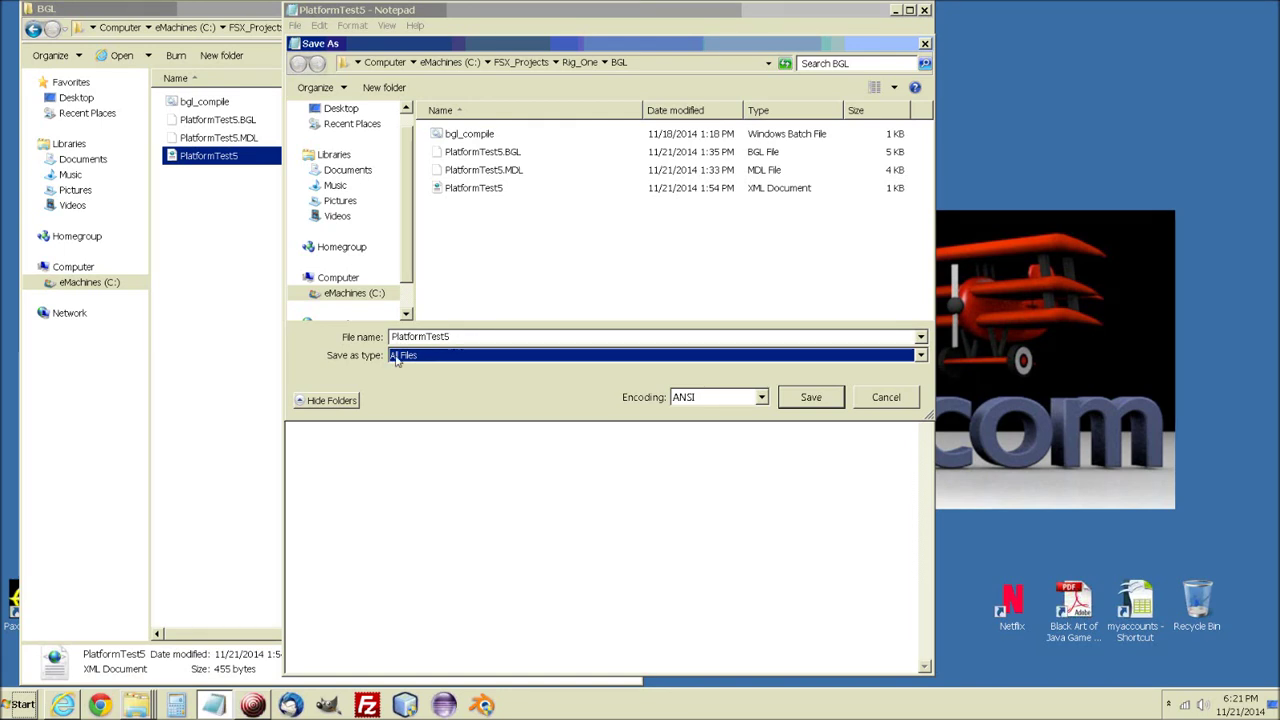
{"action": "left_click", "coordinate": [884, 400]}
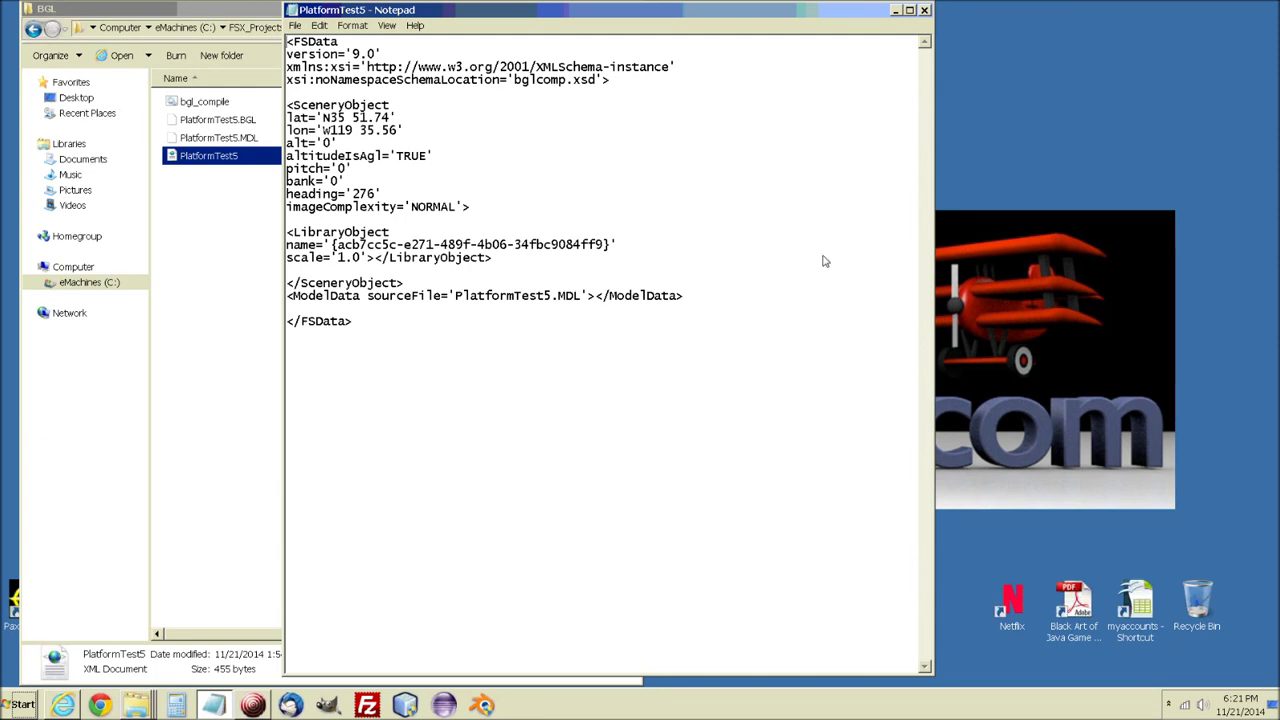
{"action": "left_click", "coordinate": [924, 11]}
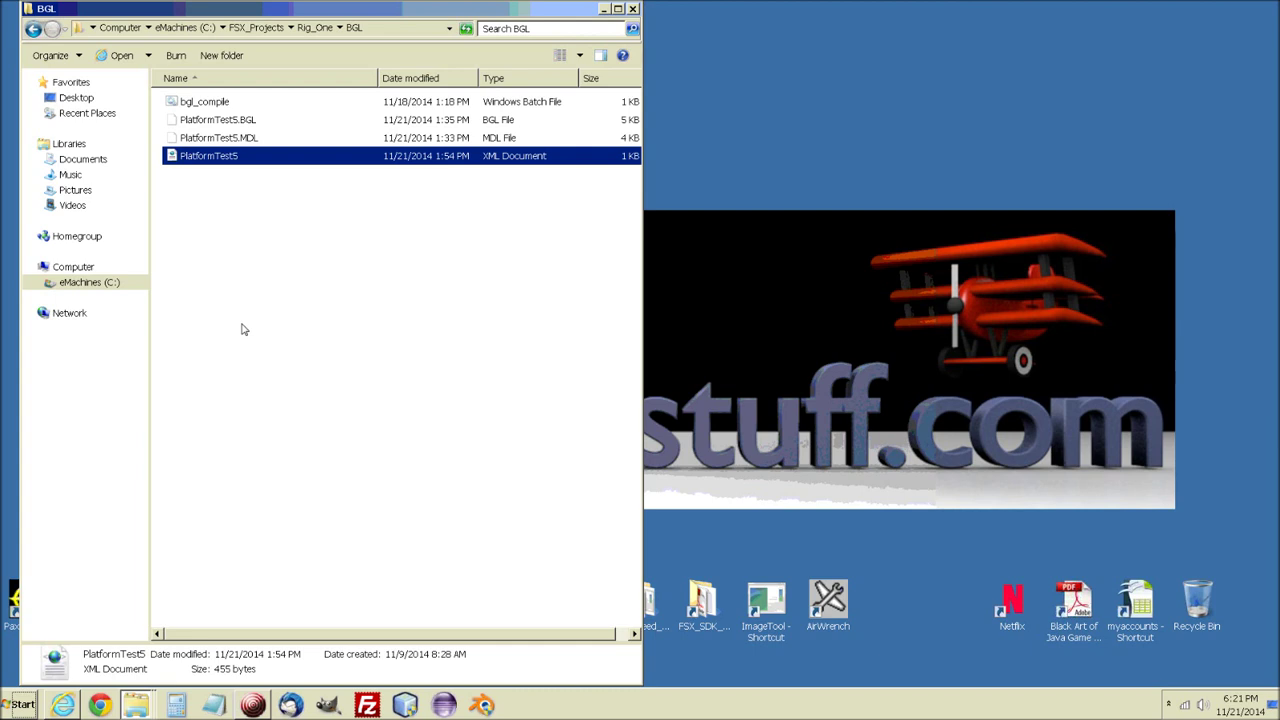
Open the bgl_compile batch file for editing and review its BGL compile commands.
{"action": "left_click", "coordinate": [174, 103]}
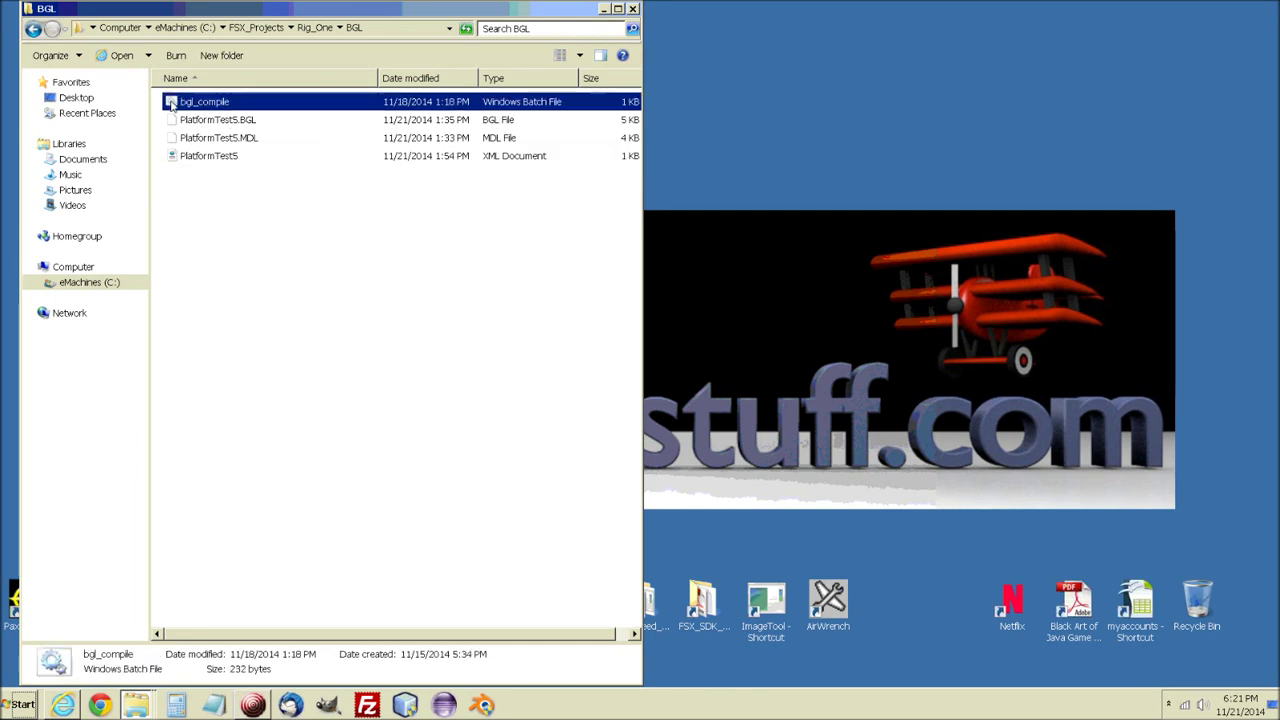
{"action": "right_click", "coordinate": [174, 104]}
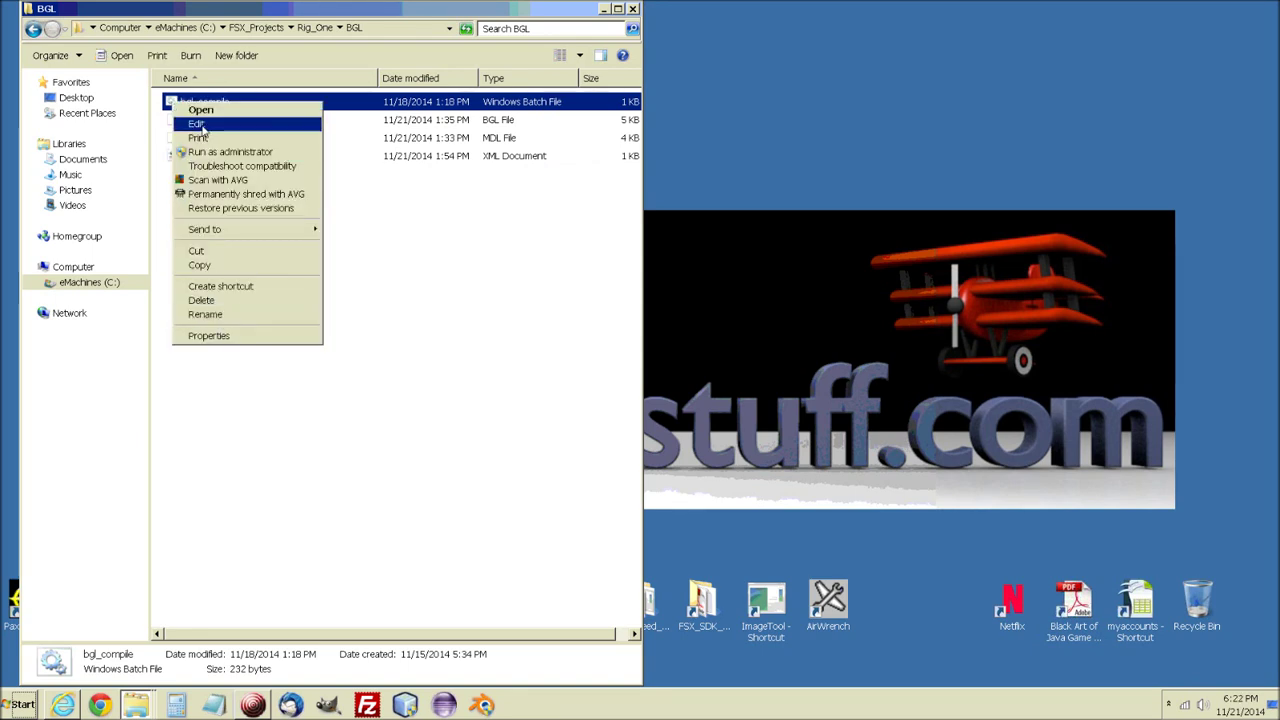
{"action": "left_click", "coordinate": [198, 123]}
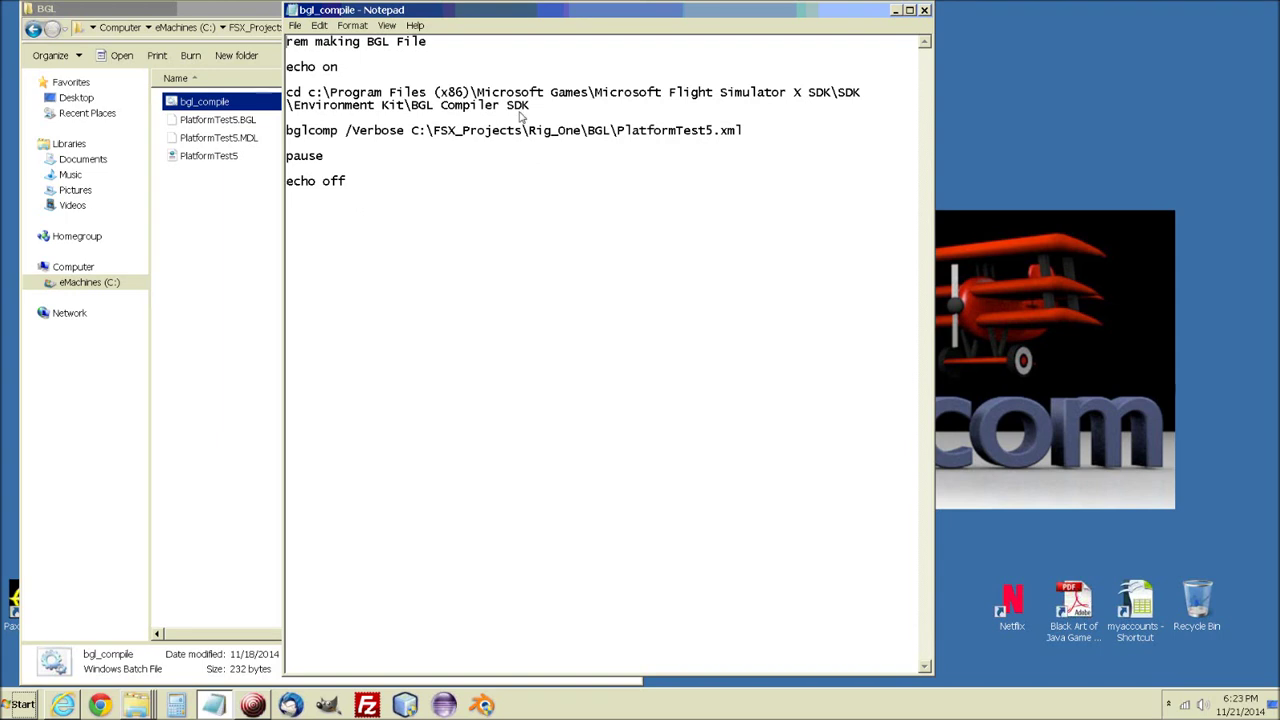
Inspect the save type options for the bgl_compile batch file, cancel saving and close the file.
{"action": "left_click", "coordinate": [295, 25]}
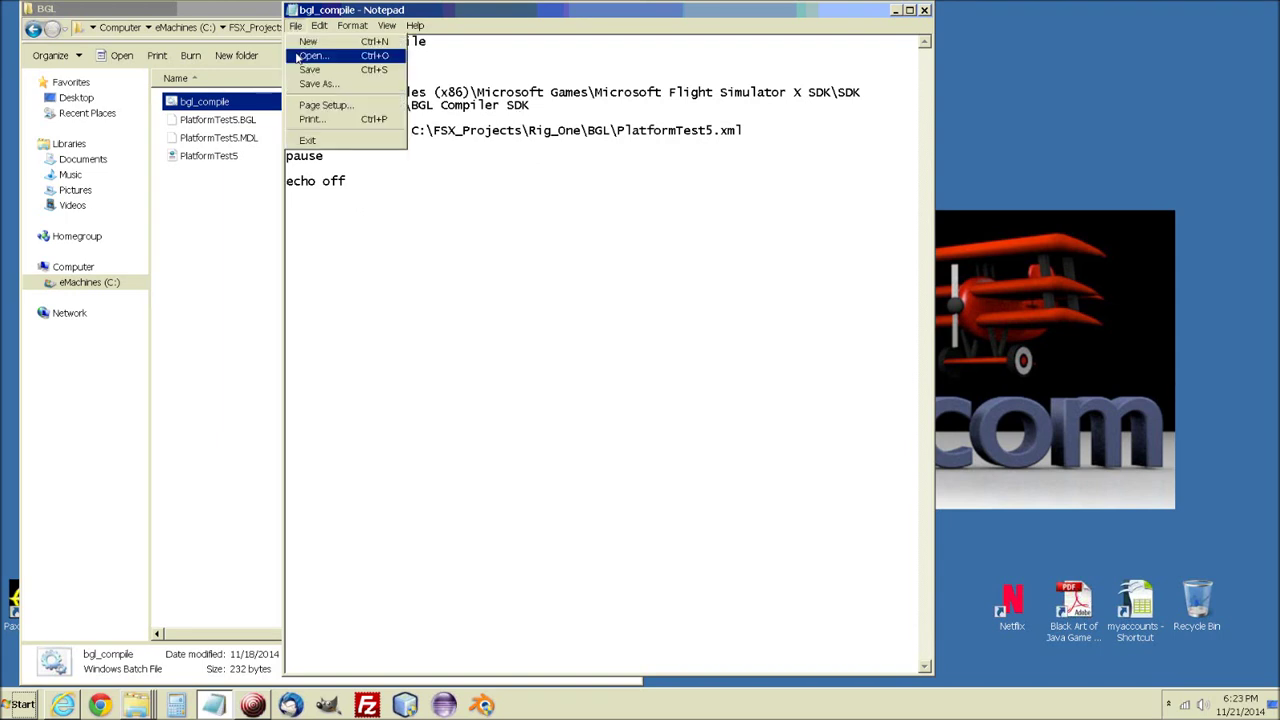
{"action": "left_click", "coordinate": [312, 83]}
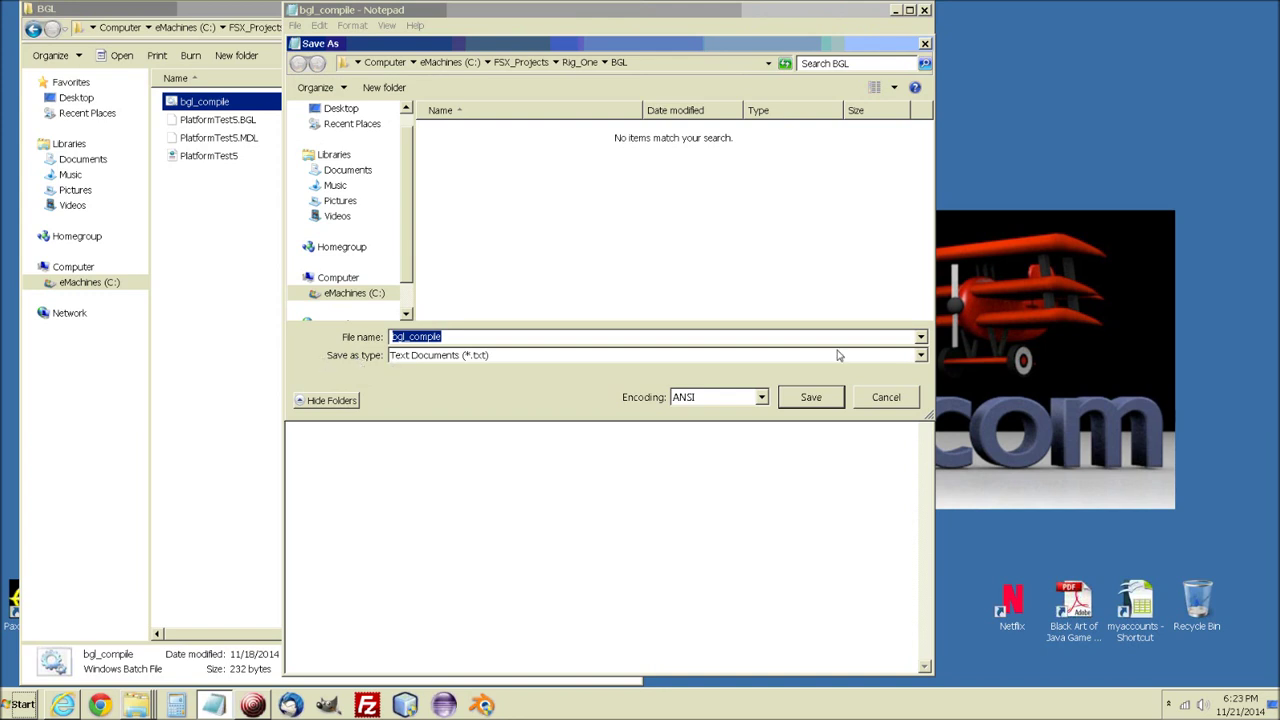
{"action": "left_click", "coordinate": [921, 356]}
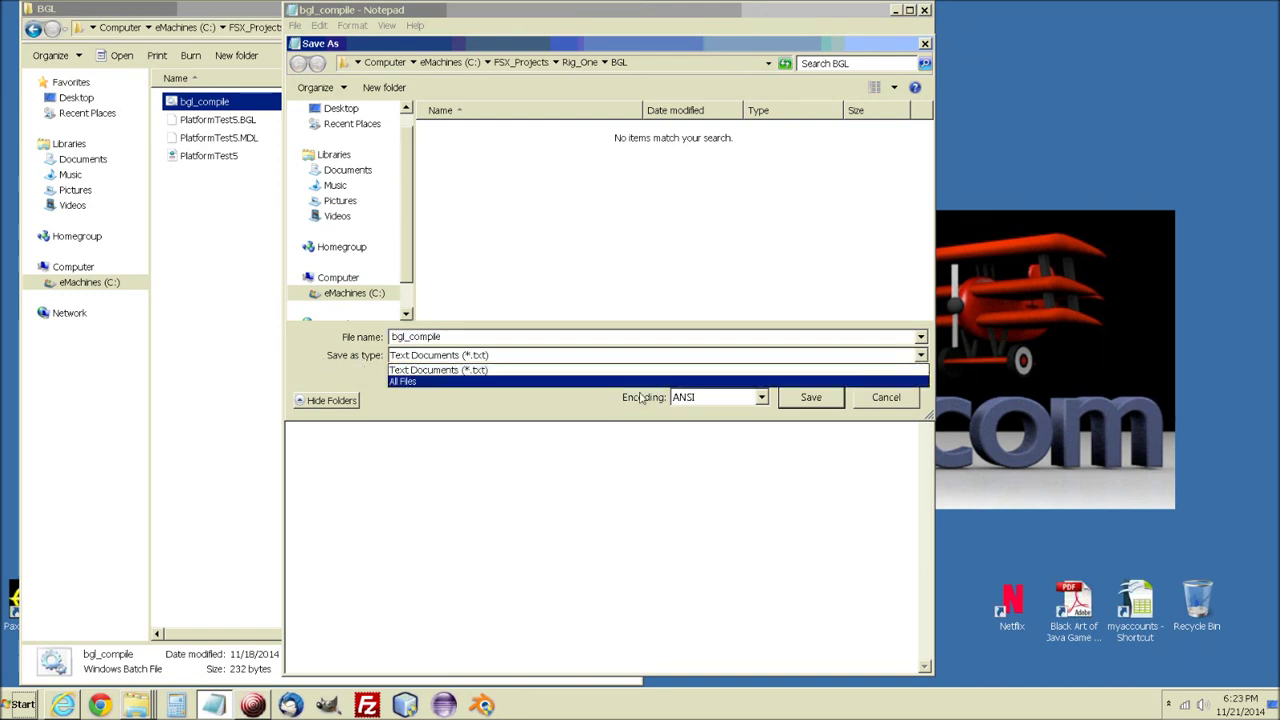
{"action": "left_click", "coordinate": [450, 340]}
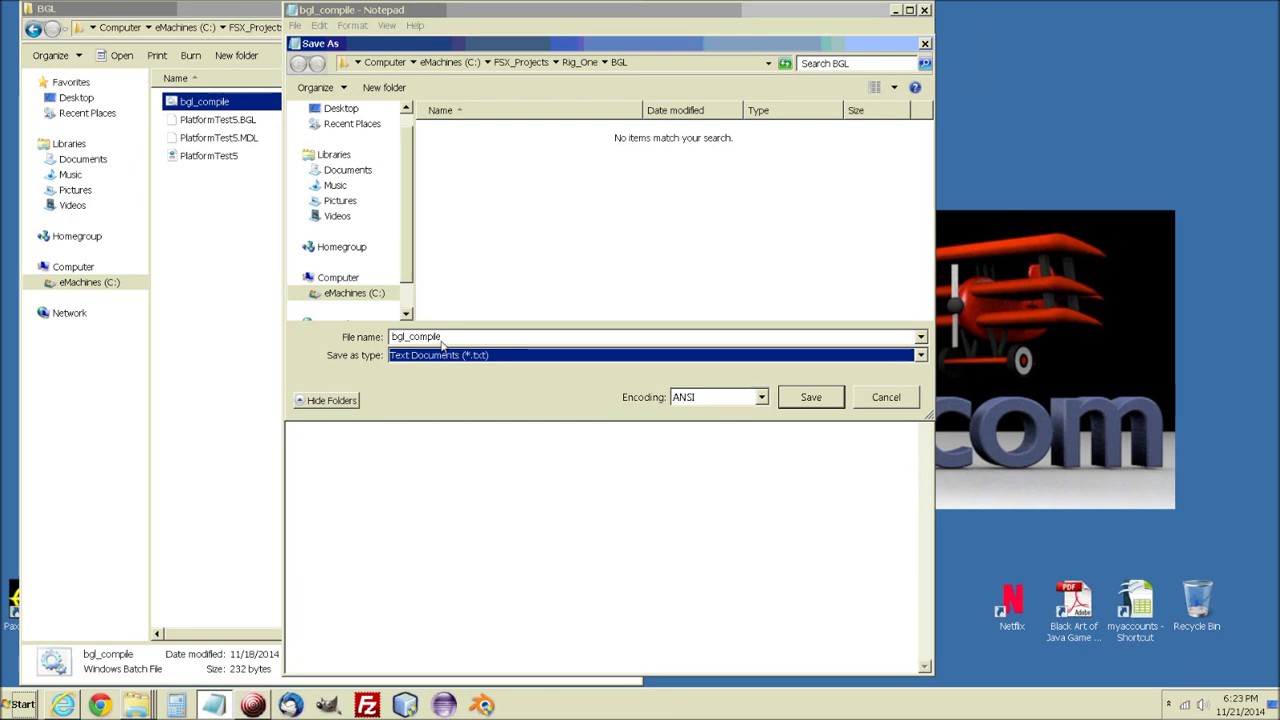
{"action": "left_click", "coordinate": [886, 398]}
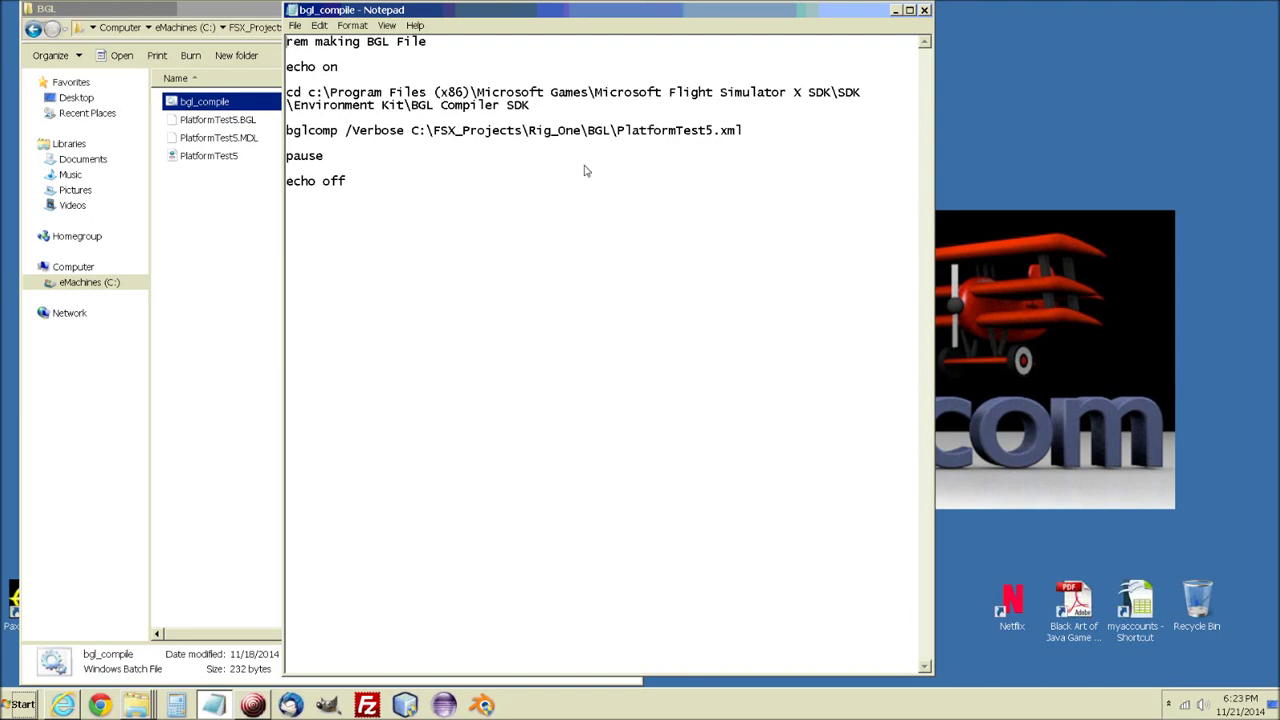
{"action": "left_click", "coordinate": [924, 10]}
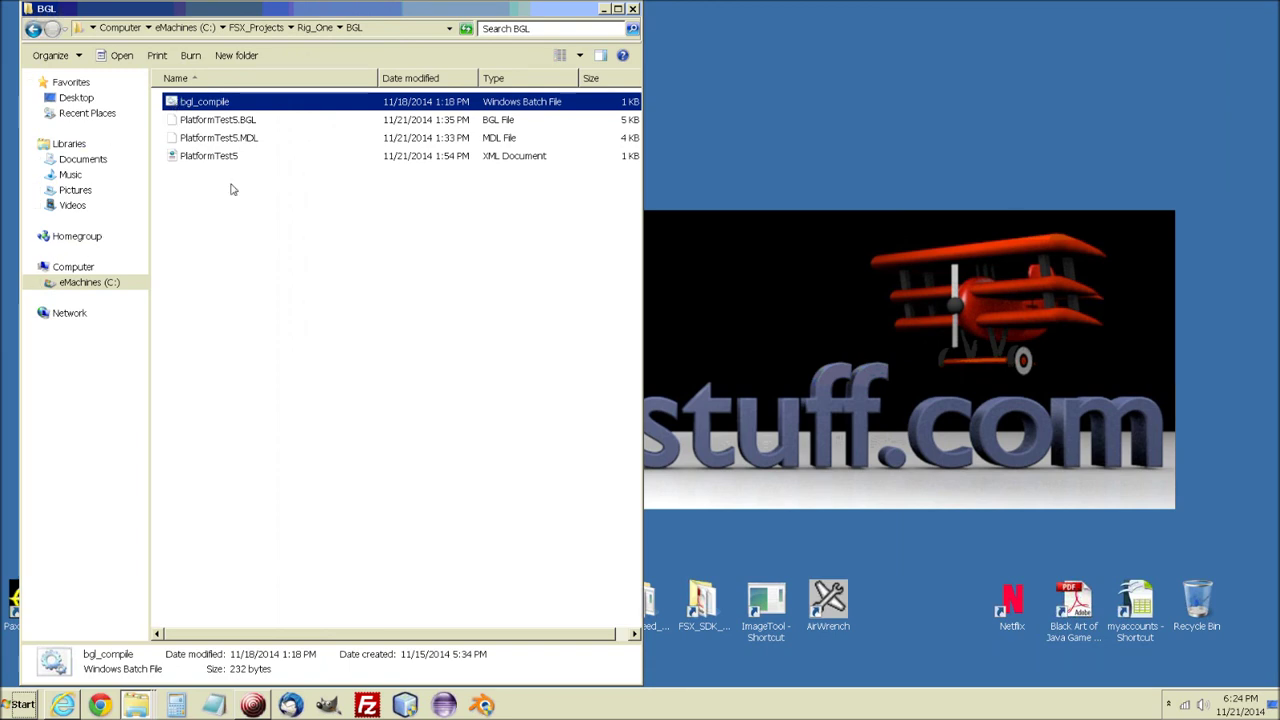
Run the bgl_compile batch file to compile PlatformTest5.xml, review the compiler output and dismiss the console.
{"action": "double_click", "coordinate": [172, 103]}
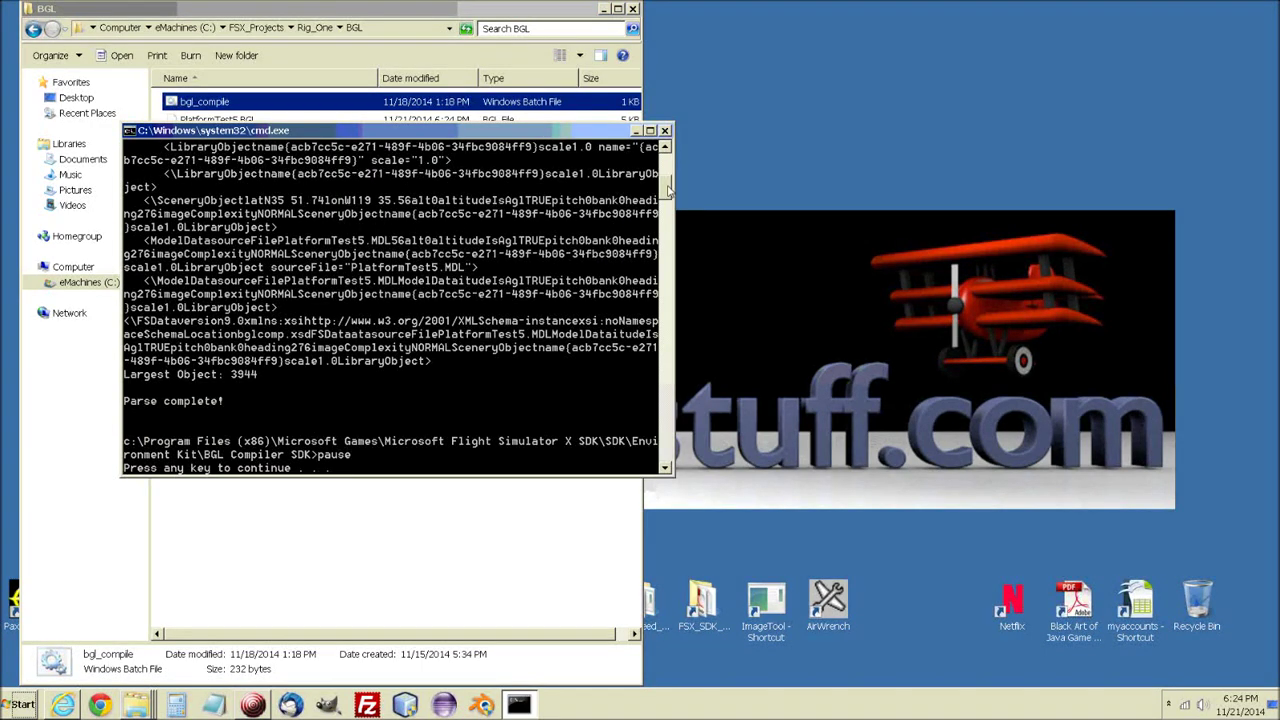
{"action": "left_click_drag", "start_coordinate": [668, 190], "coordinate": [666, 170]}
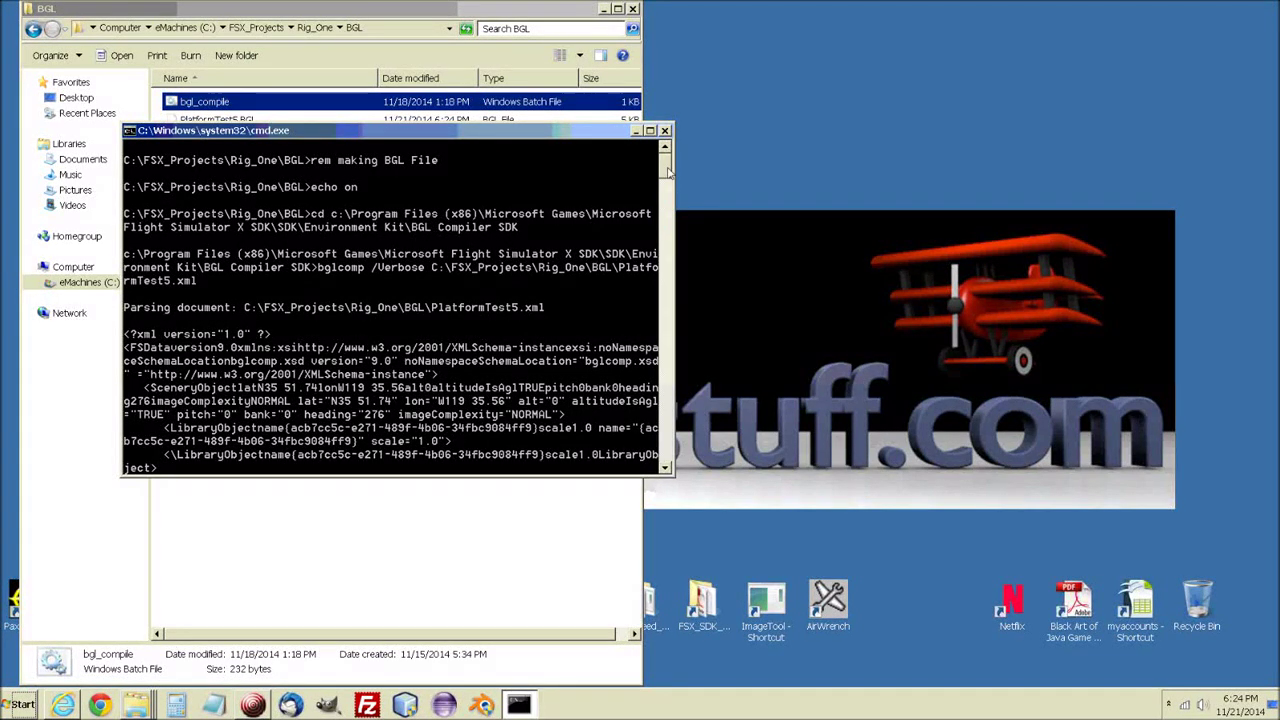
{"action": "left_click_drag", "start_coordinate": [668, 172], "coordinate": [668, 205]}
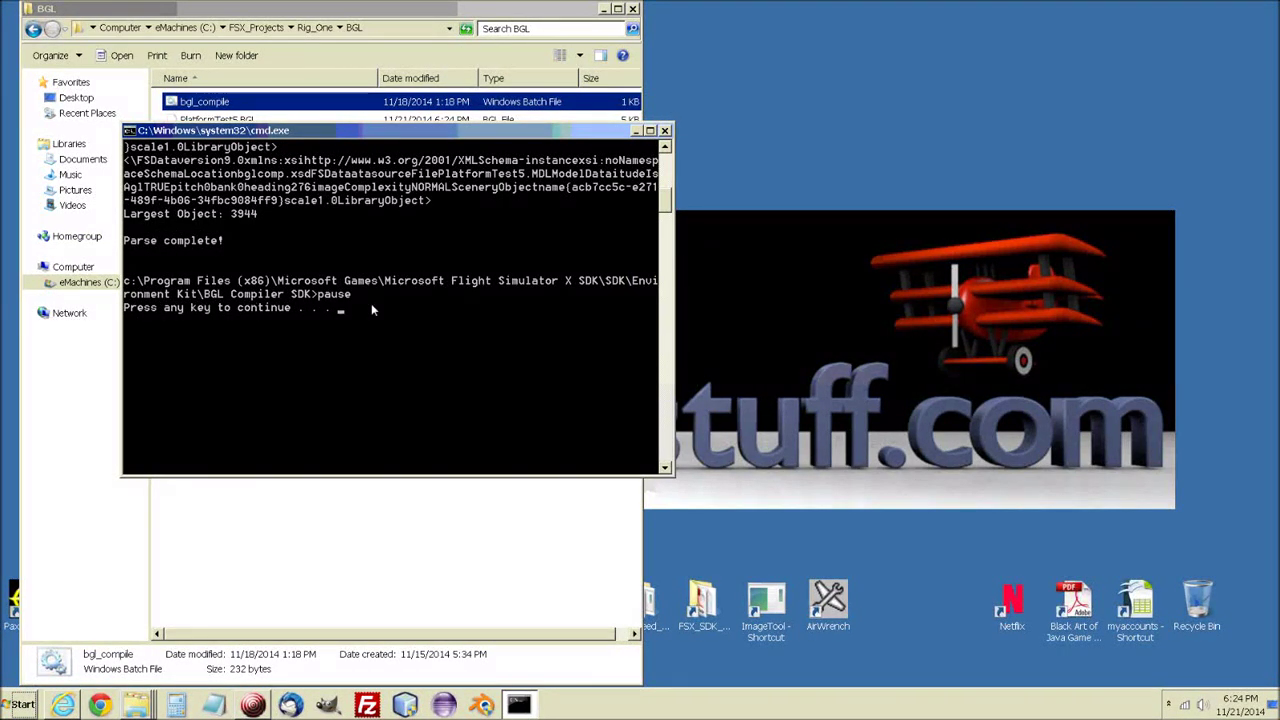
{"action": "key", "text": "Return"}
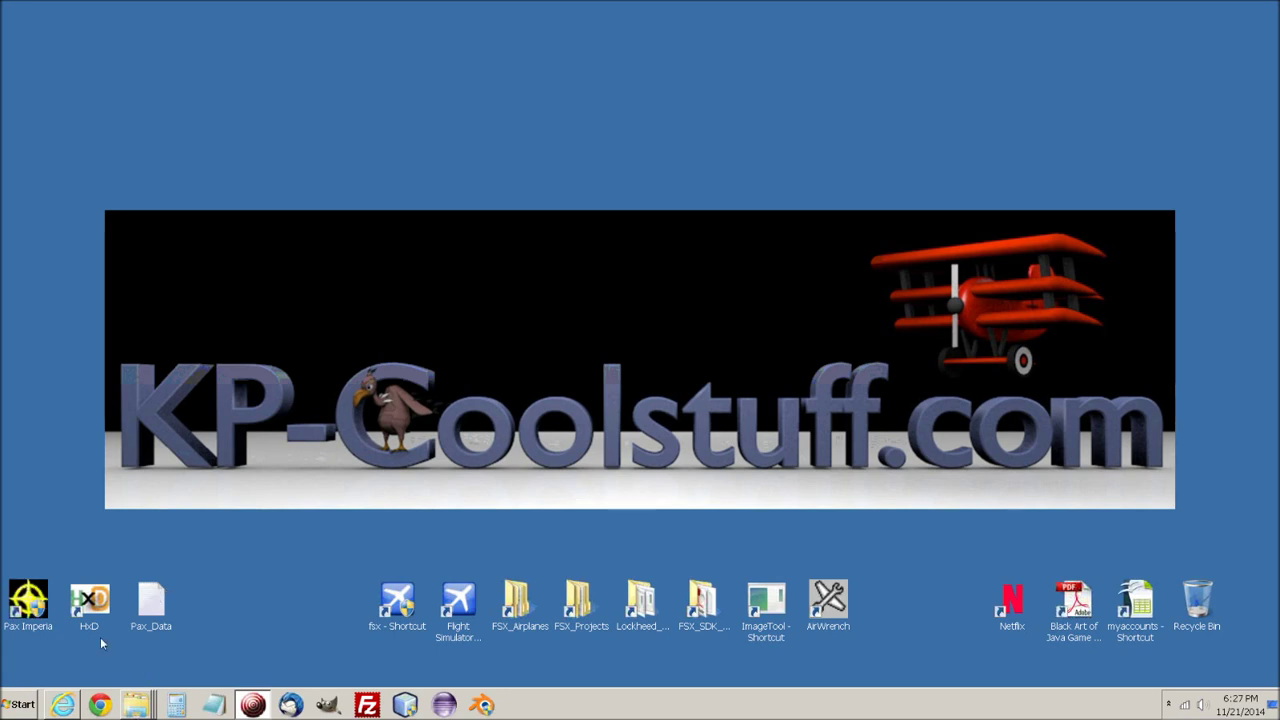
Copy PlatformTest5.BGL from the Rig_One BGL folder.
{"action": "left_click", "coordinate": [67, 626]}
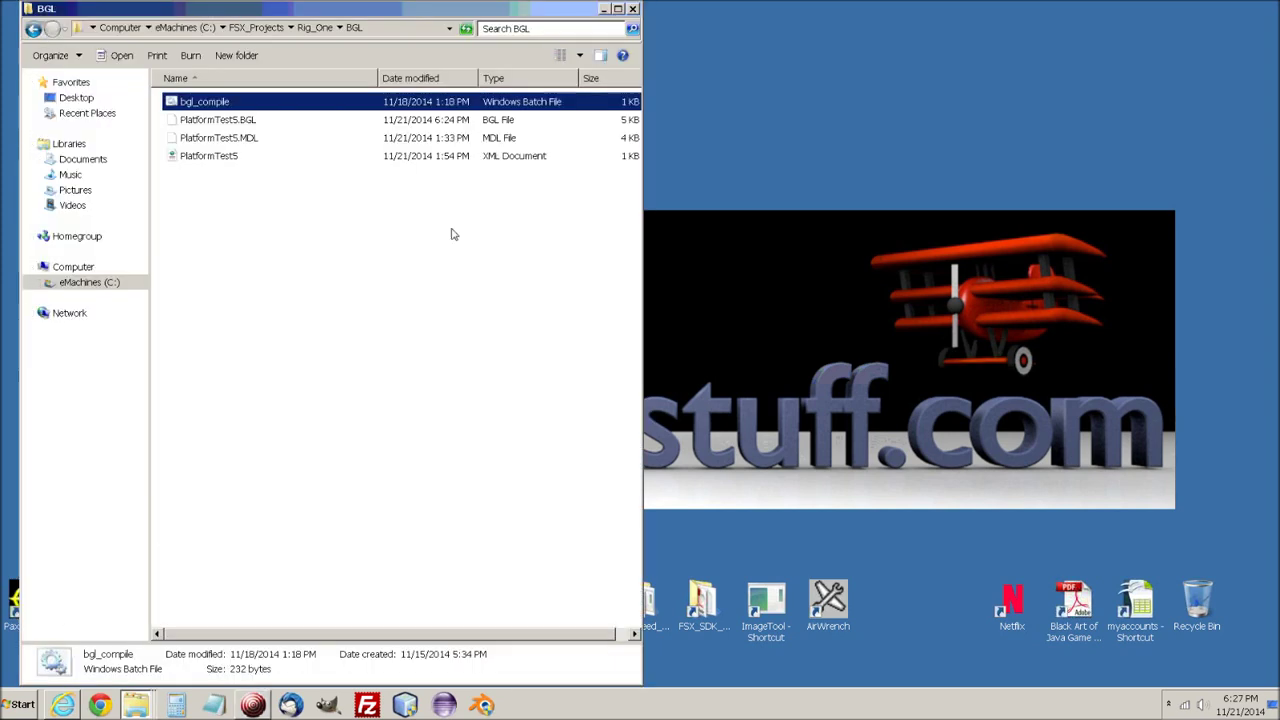
{"action": "left_click", "coordinate": [171, 120]}
{"action": "right_click", "coordinate": [171, 120]}
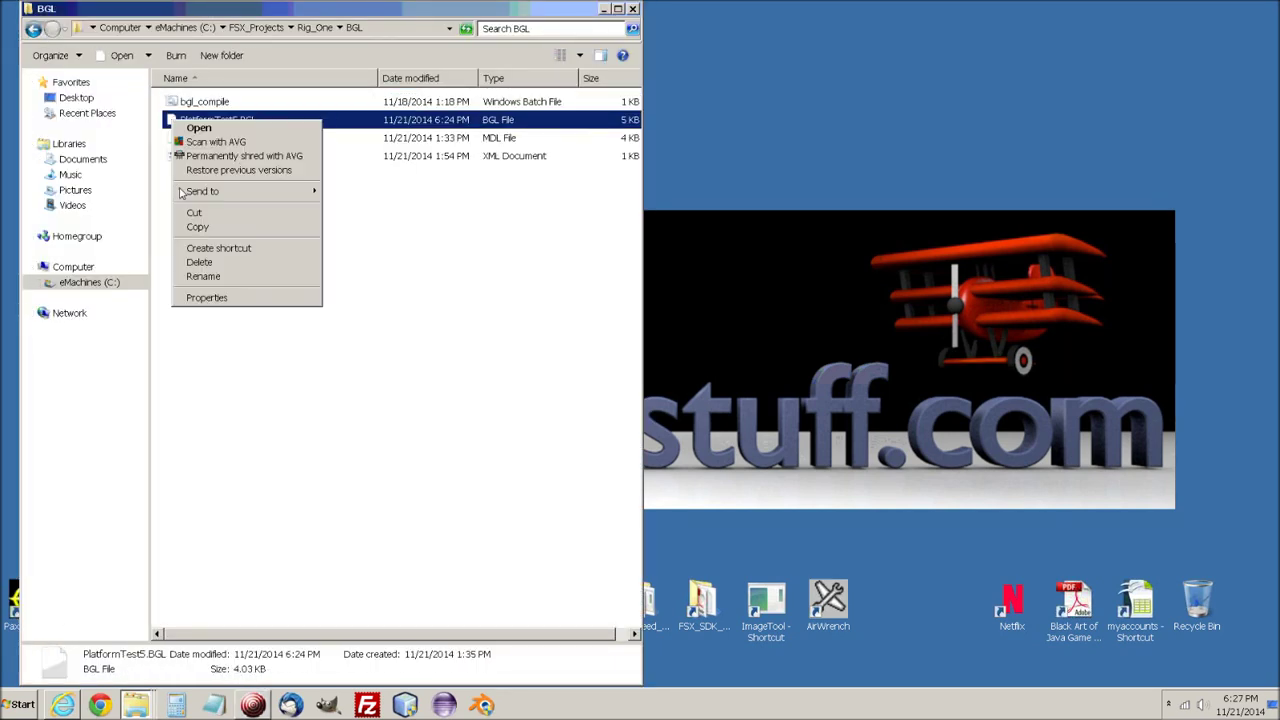
{"action": "left_click", "coordinate": [202, 229]}
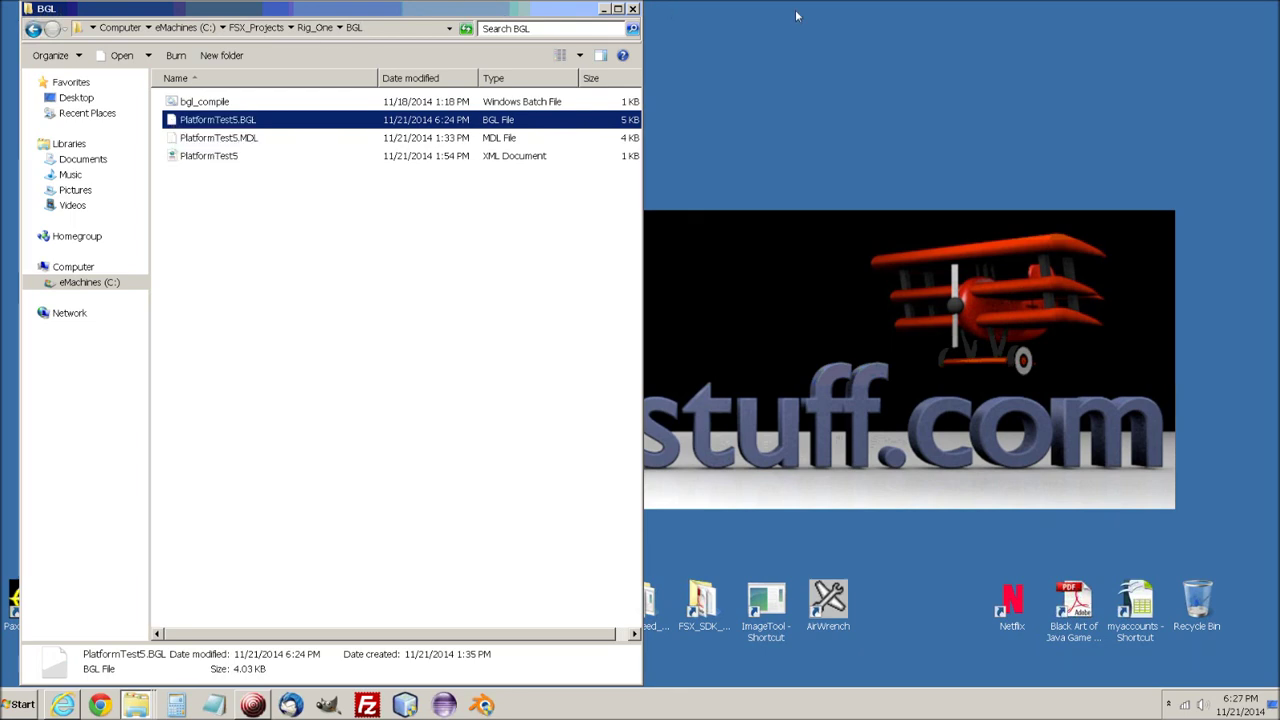
Move the BGL folder window aside and switch to the Microsoft Flight Simulator X folder window.
{"action": "left_click_drag", "start_coordinate": [797, 16], "coordinate": [808, 15]}
{"action": "left_click", "coordinate": [136, 703]}
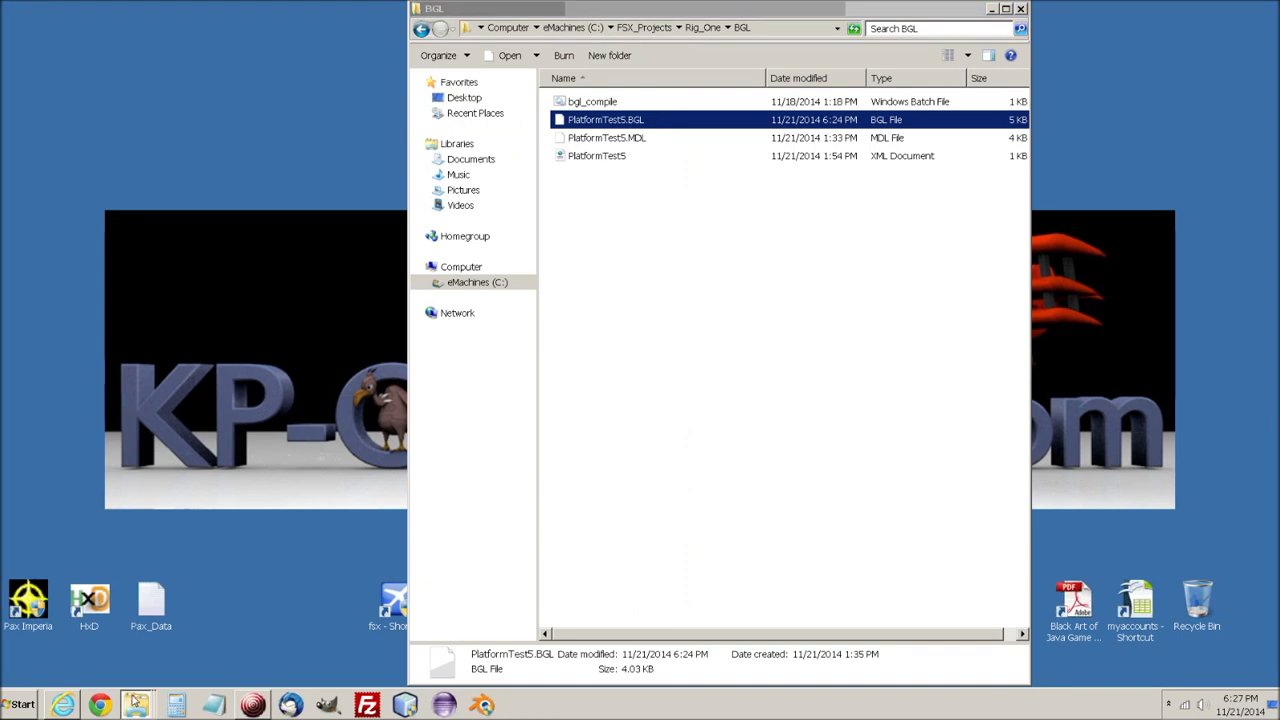
{"action": "left_click", "coordinate": [71, 650]}
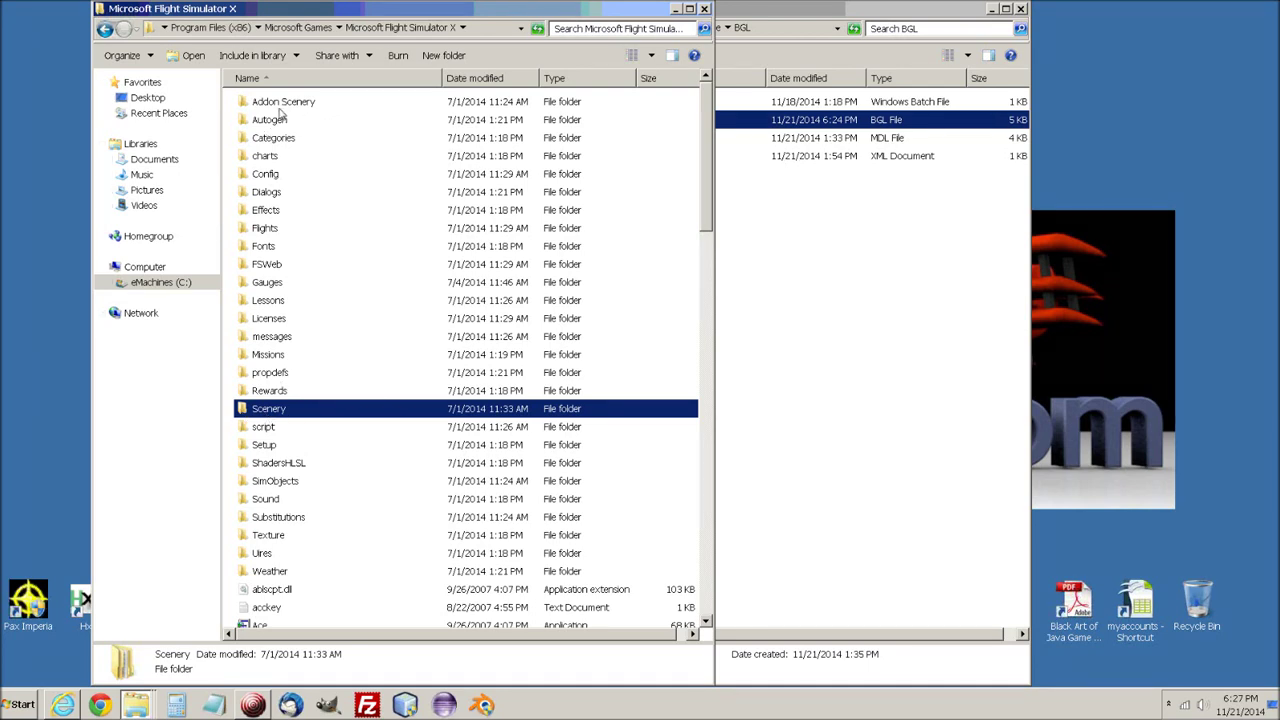
Inspect the scenery folder inside Addon Scenery, and return to the Microsoft Flight Simulator X folder.
{"action": "double_click", "coordinate": [246, 104]}
{"action": "left_click", "coordinate": [241, 104]}
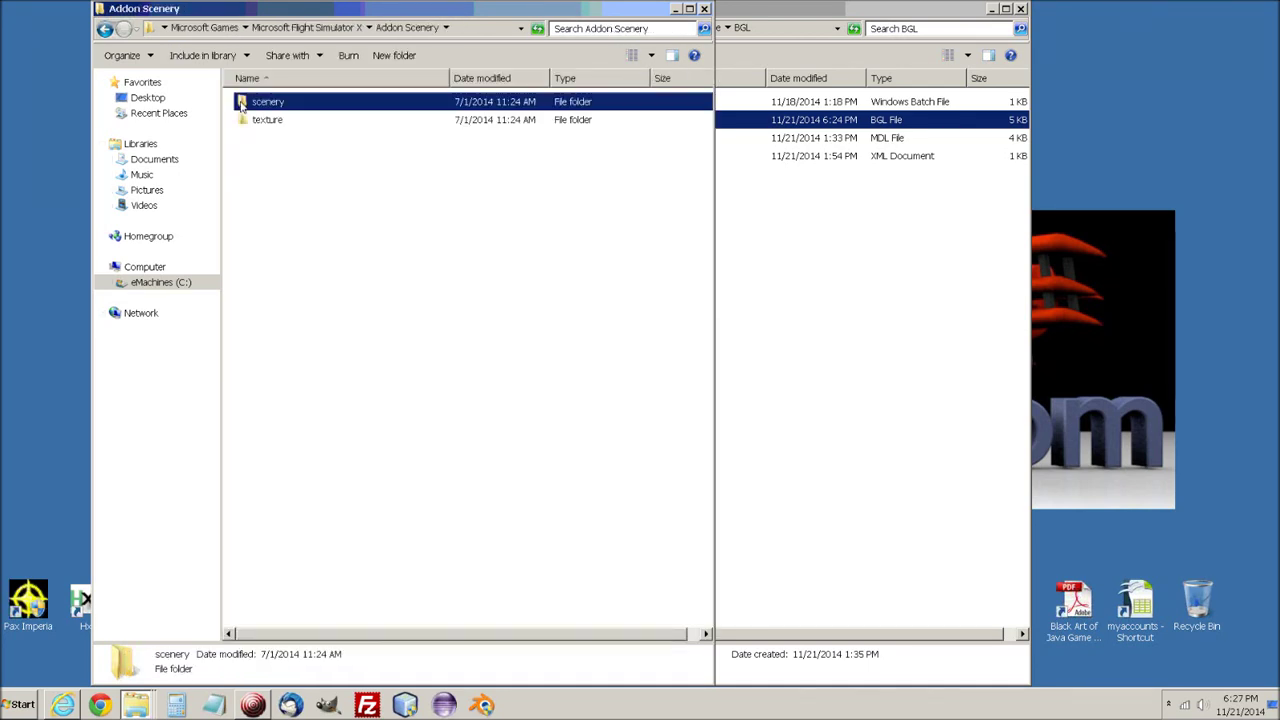
{"action": "double_click", "coordinate": [241, 104]}
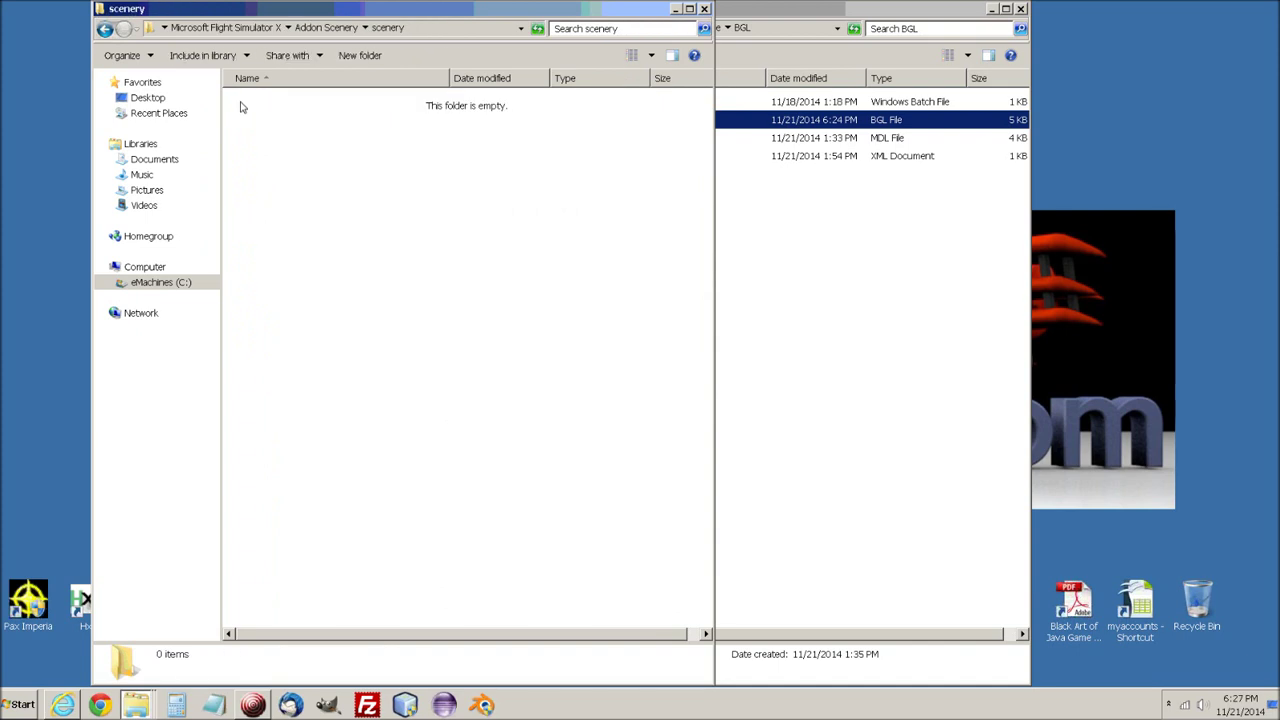
{"action": "left_click", "coordinate": [104, 29]}
{"action": "left_click", "coordinate": [104, 29]}
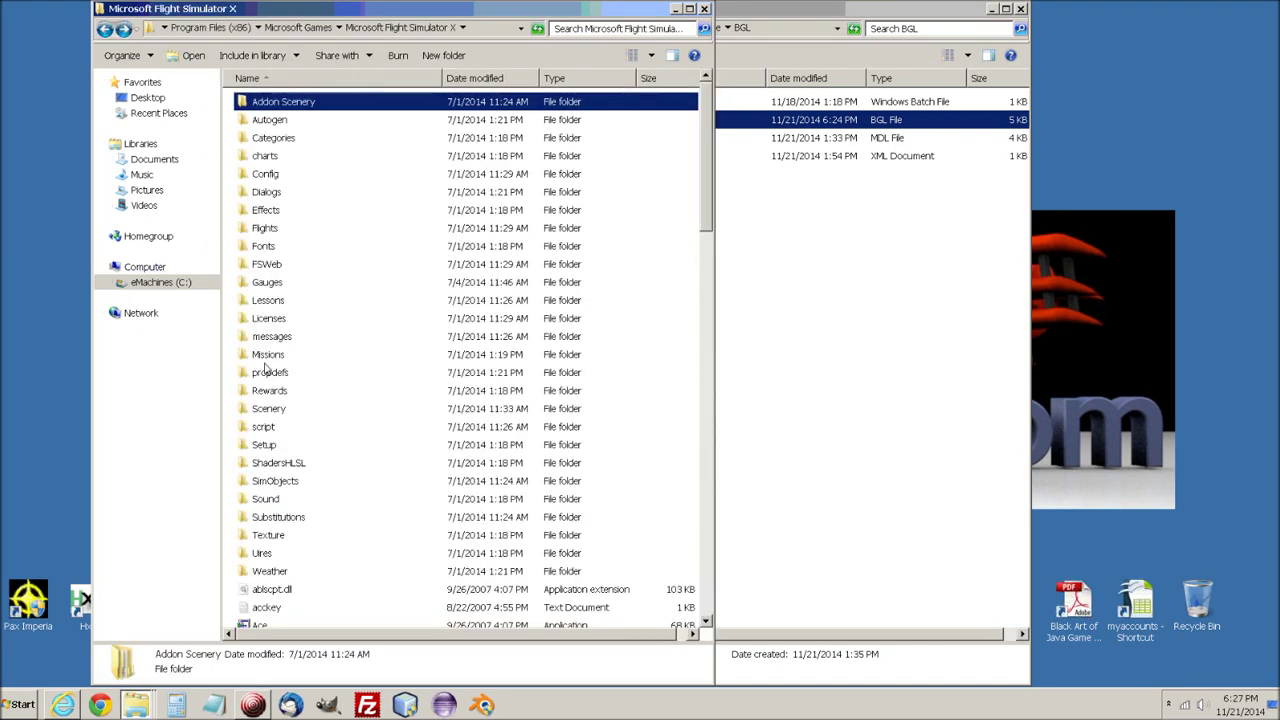
Open the Scenery\World\Scenery folder within Microsoft Flight Simulator X.
{"action": "double_click", "coordinate": [247, 410]}
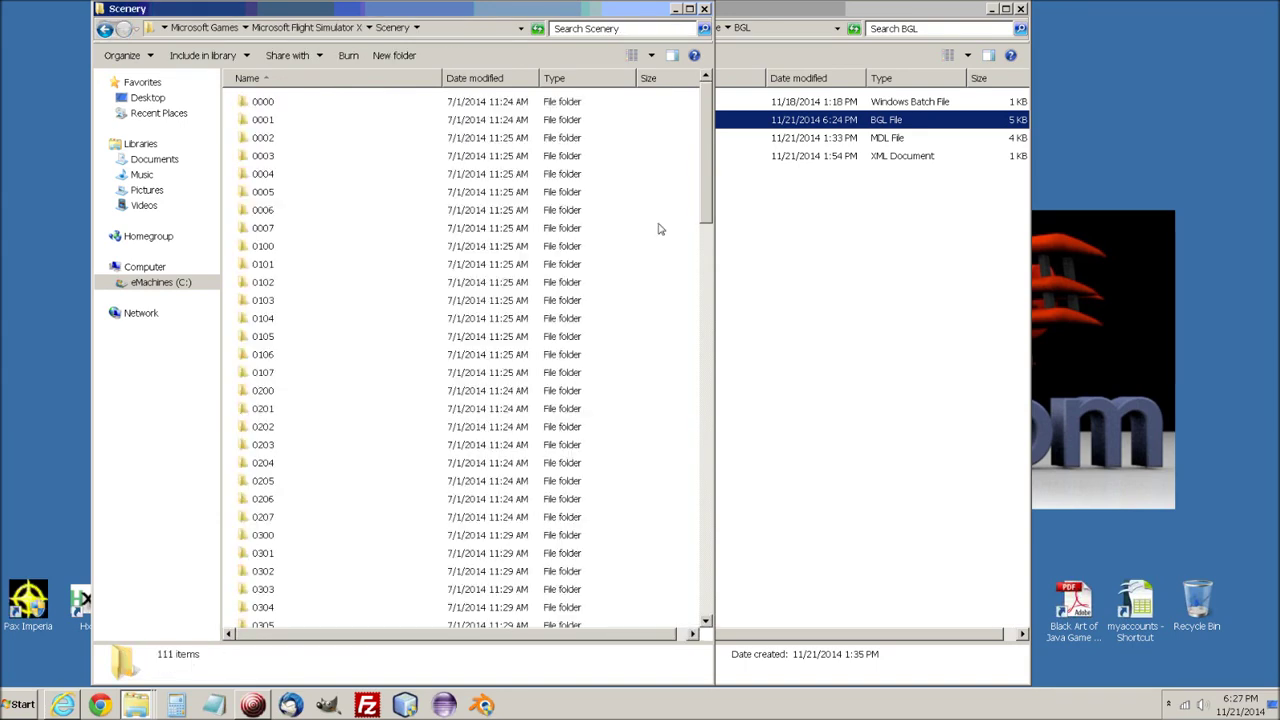
{"action": "left_click_drag", "start_coordinate": [702, 188], "coordinate": [705, 576]}
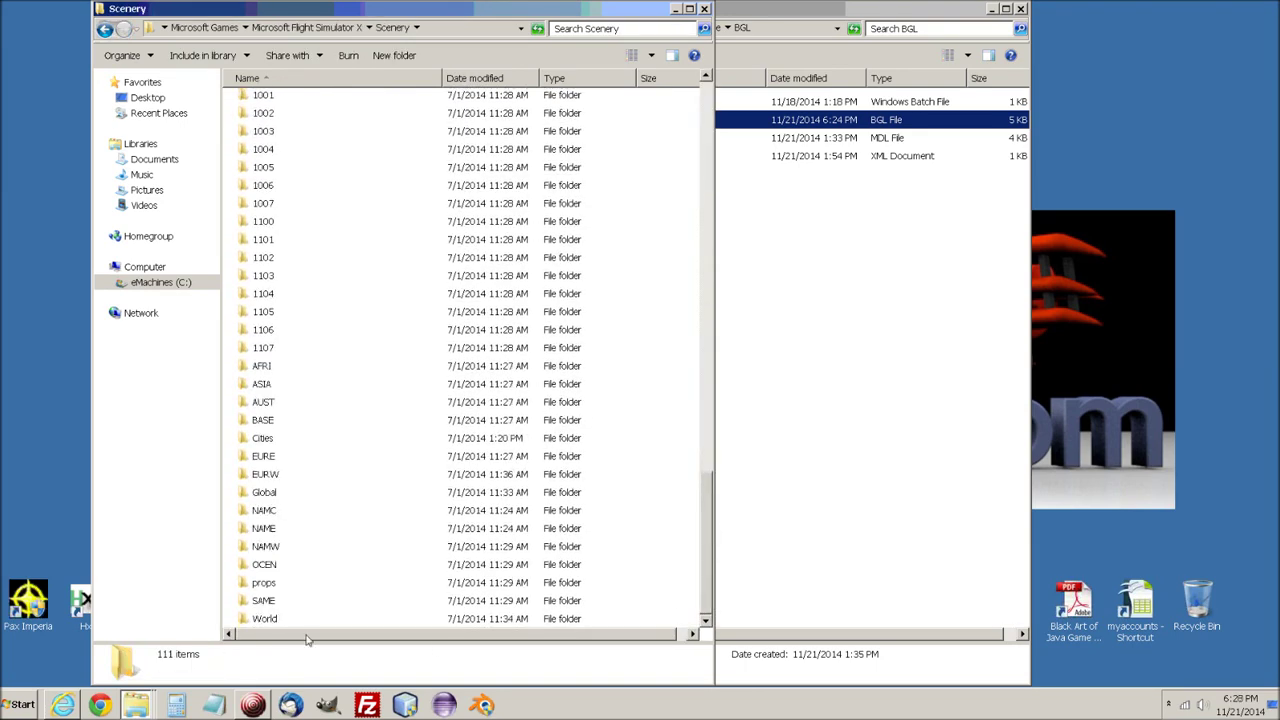
{"action": "double_click", "coordinate": [250, 620]}
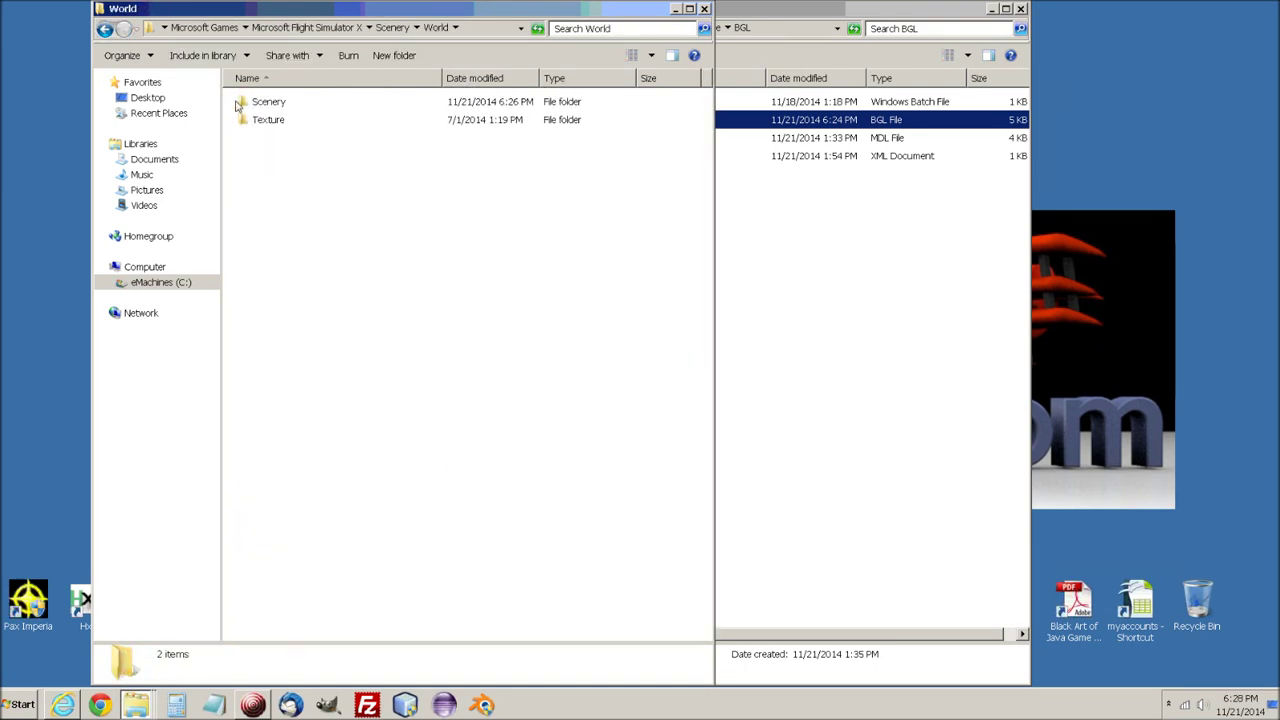
{"action": "left_click", "coordinate": [245, 105]}
{"action": "double_click", "coordinate": [243, 105]}
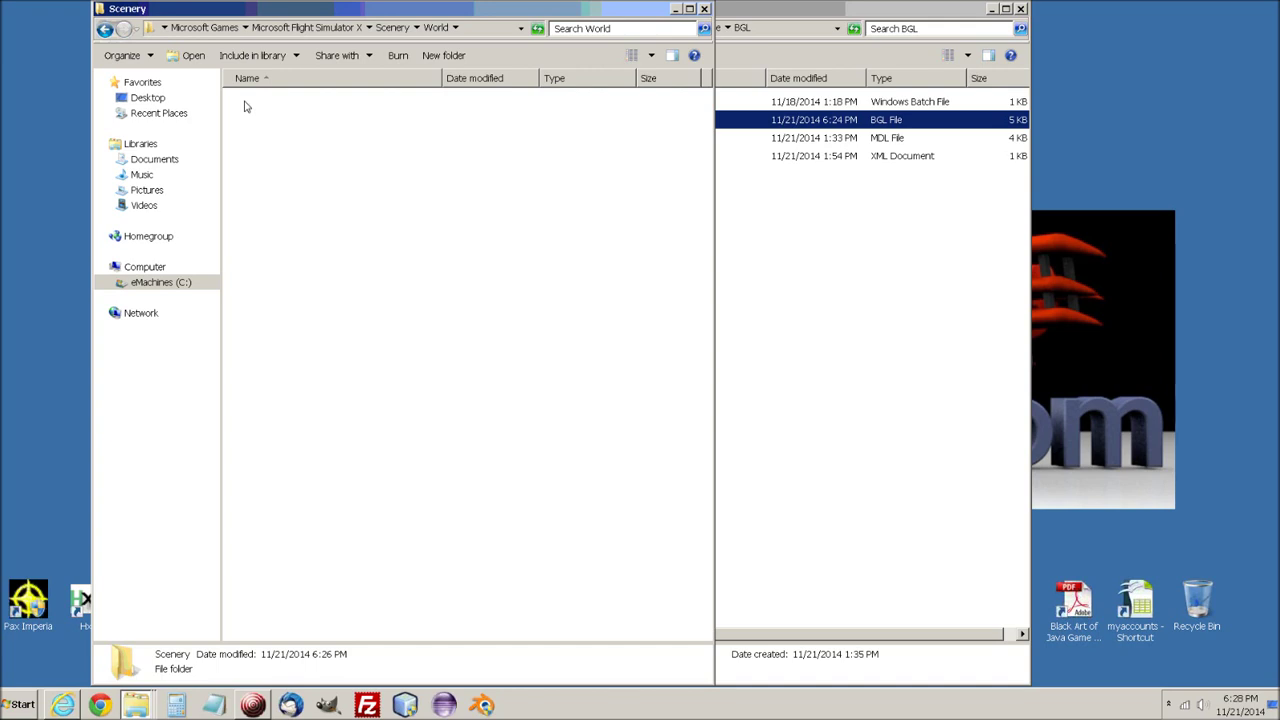
Paste PlatformTest5.BGL into the World\Scenery folder with administrator permission, and minimize both folder windows.
{"action": "right_click", "coordinate": [306, 463]}
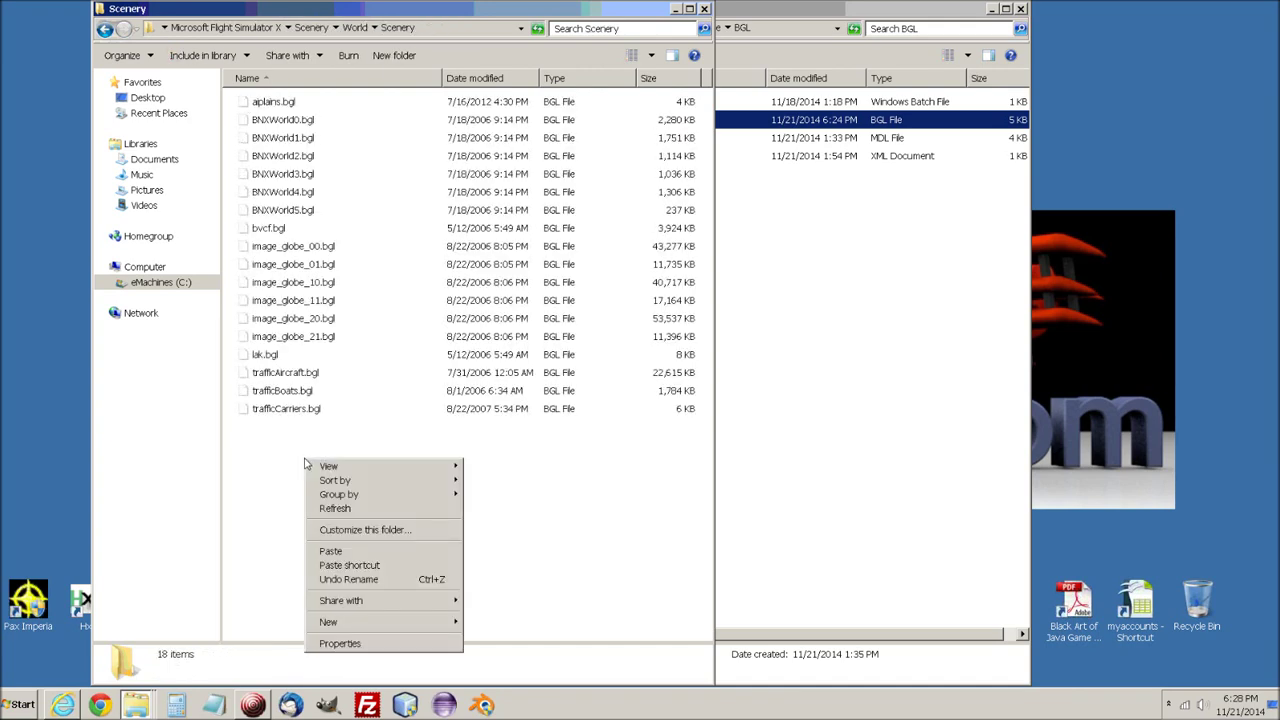
{"action": "left_click", "coordinate": [339, 553]}
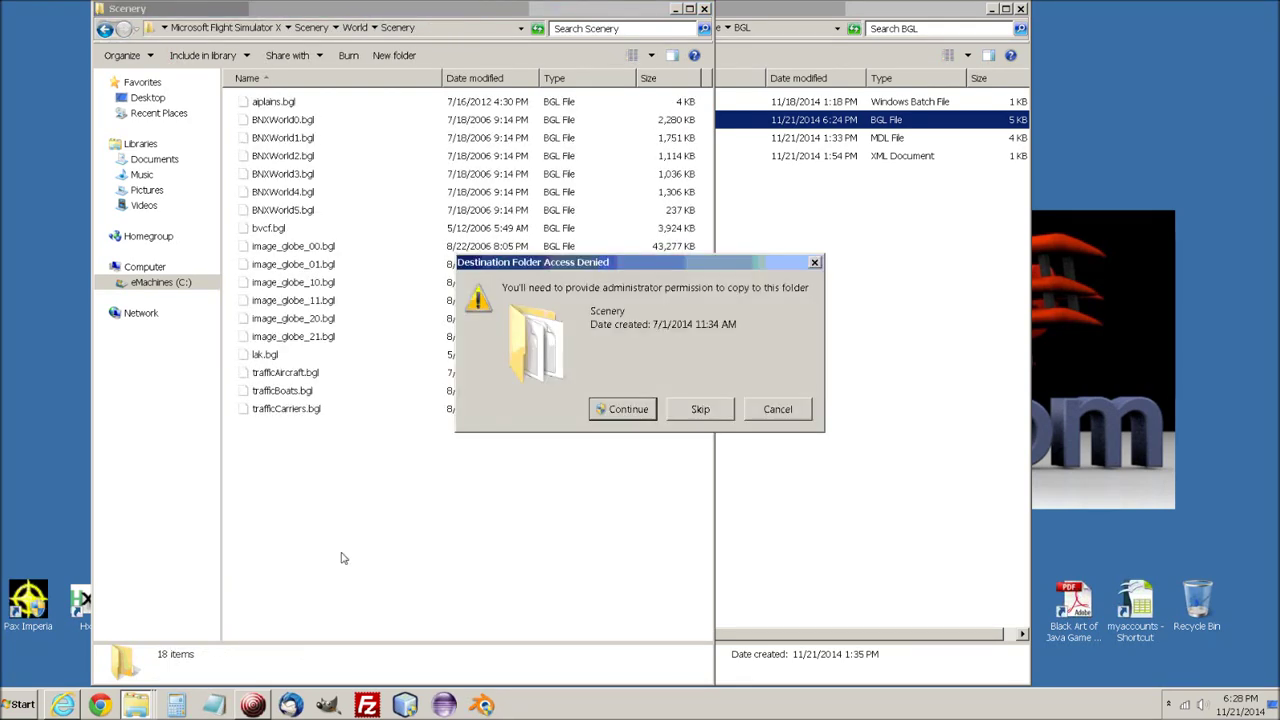
{"action": "left_click", "coordinate": [621, 410]}
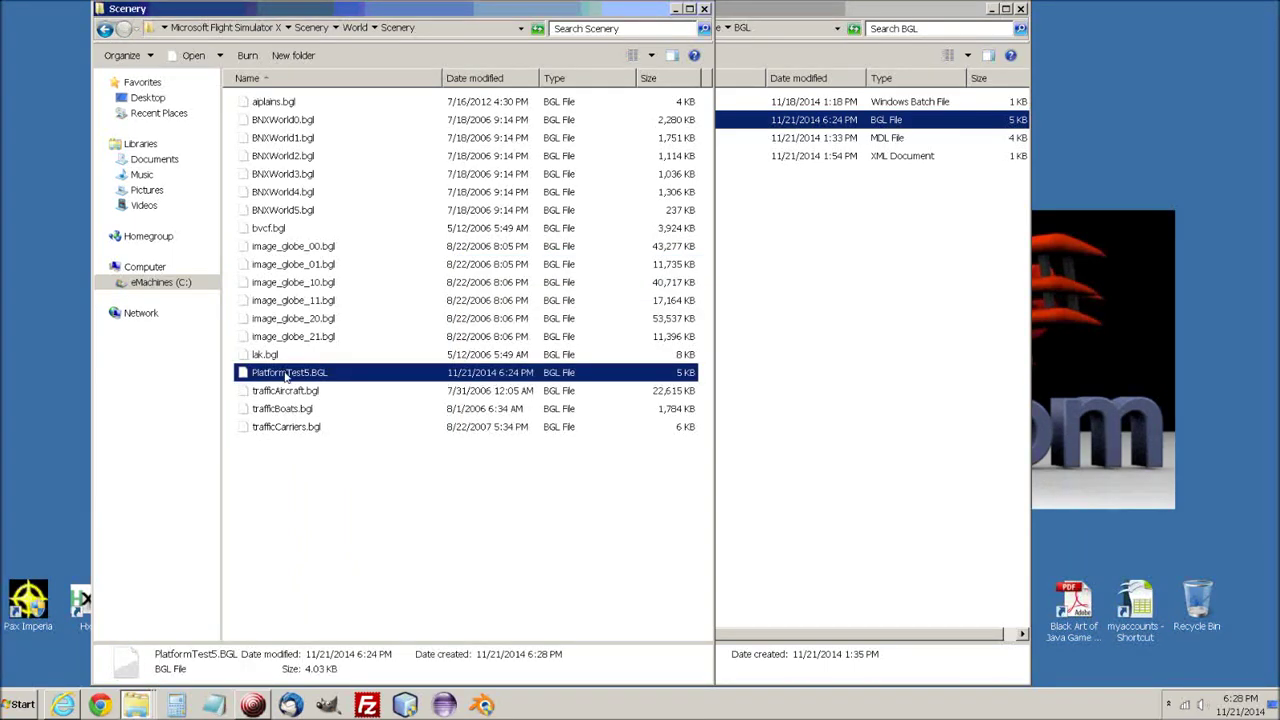
{"action": "left_click", "coordinate": [675, 9]}
{"action": "left_click", "coordinate": [992, 10]}
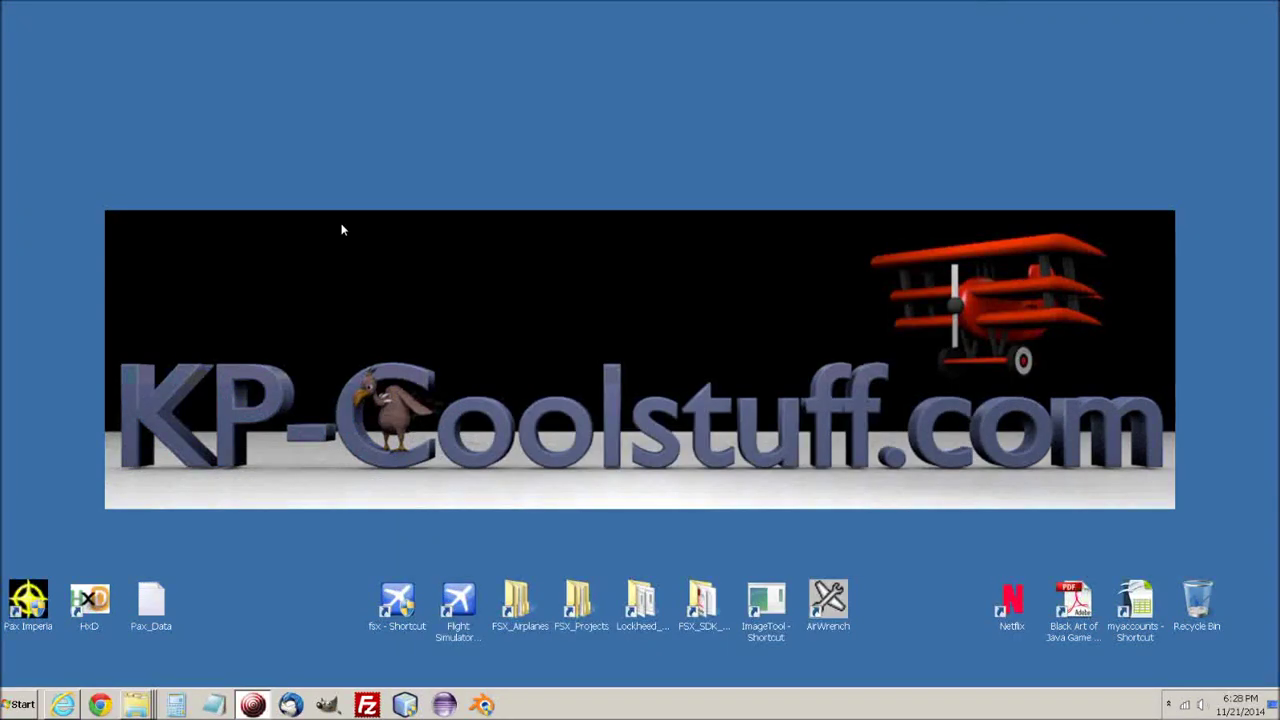